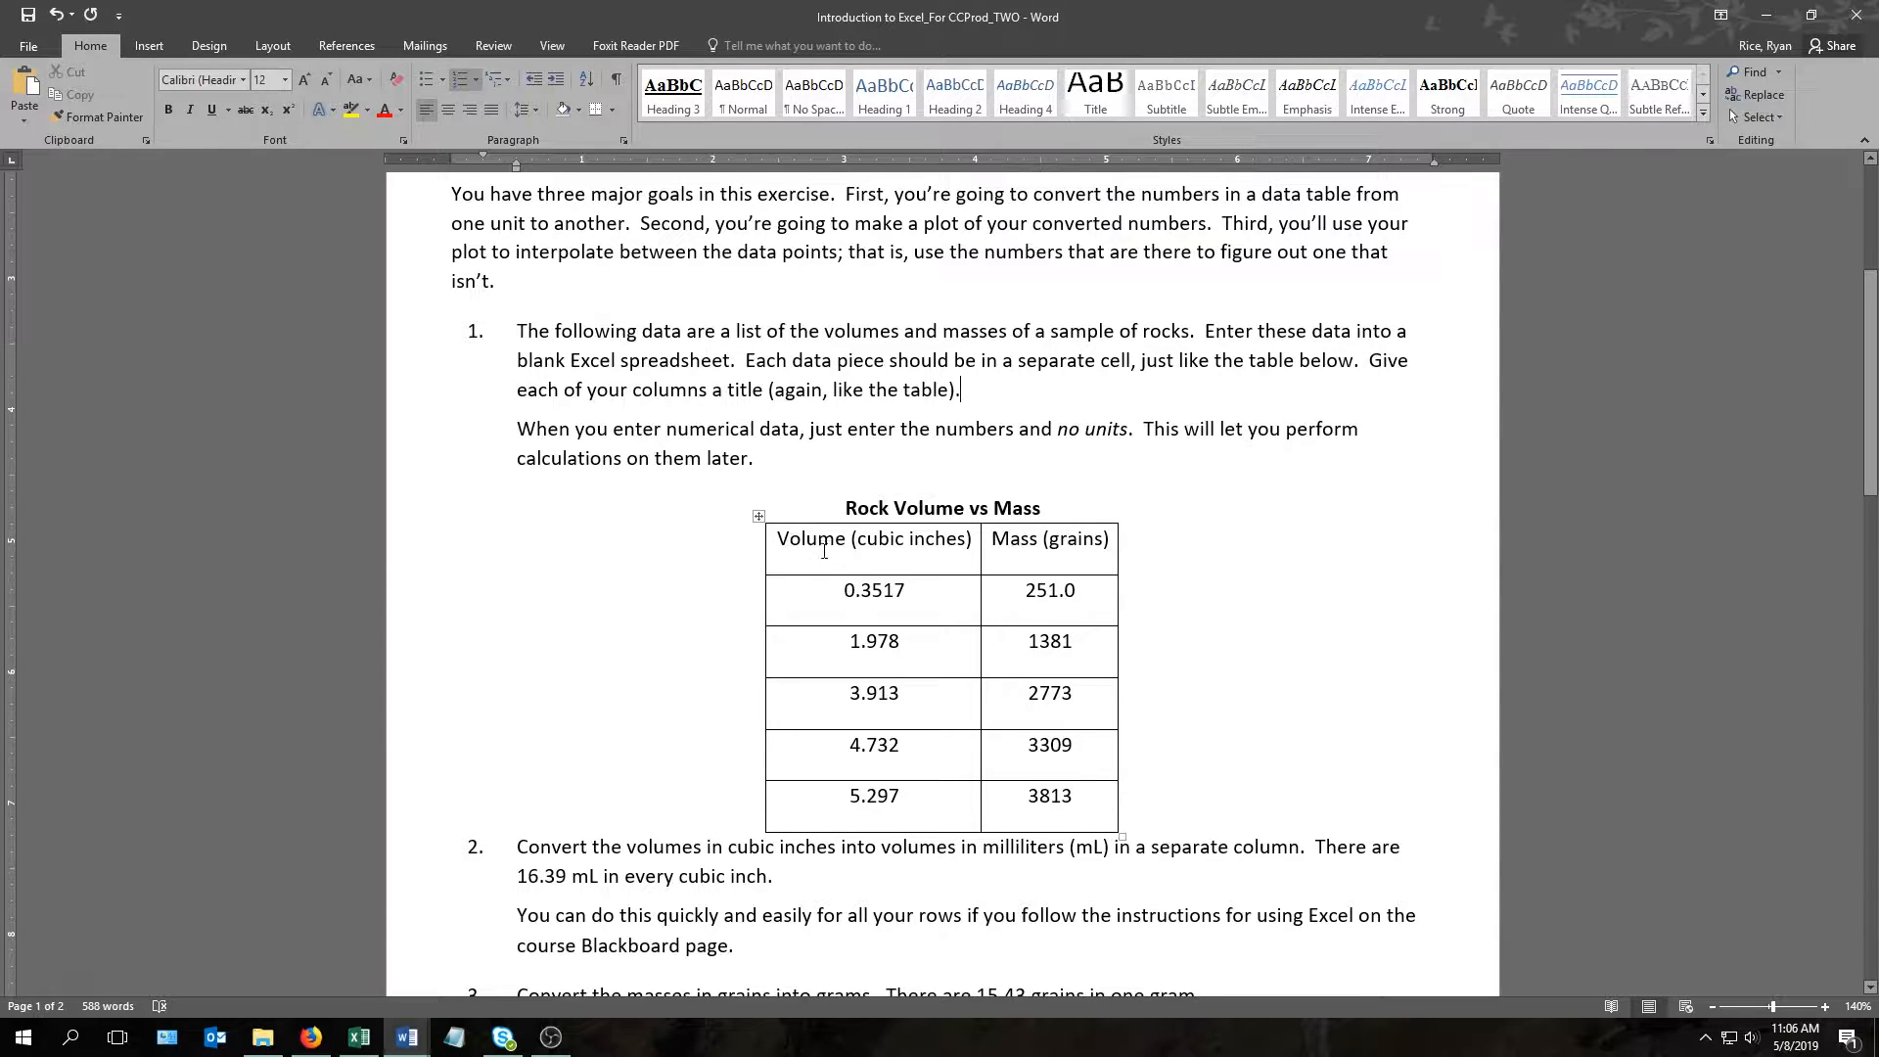
- In Excel, enter the headings "Volume (in cubed)" in B2 and "Mass (grains)" in C2, and fit column B to its heading
drag(789, 544, 905, 788)
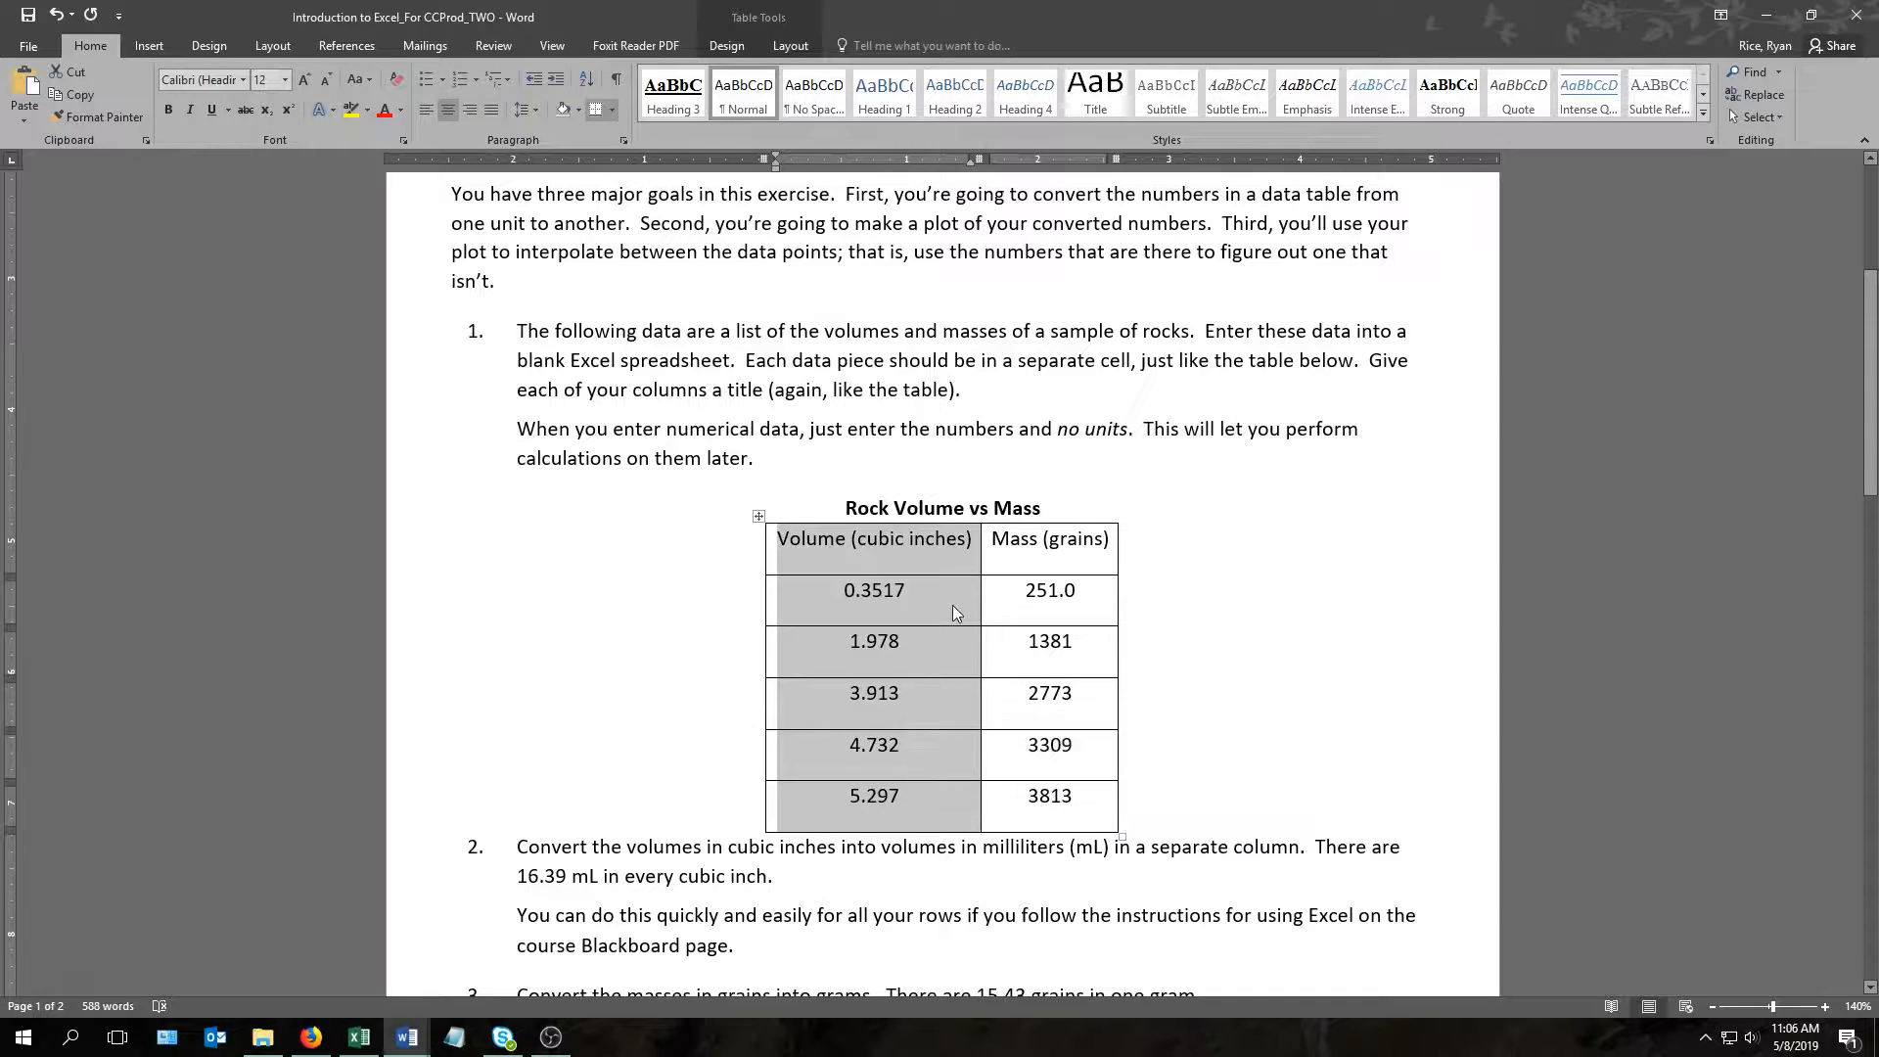
drag(997, 532, 1056, 809)
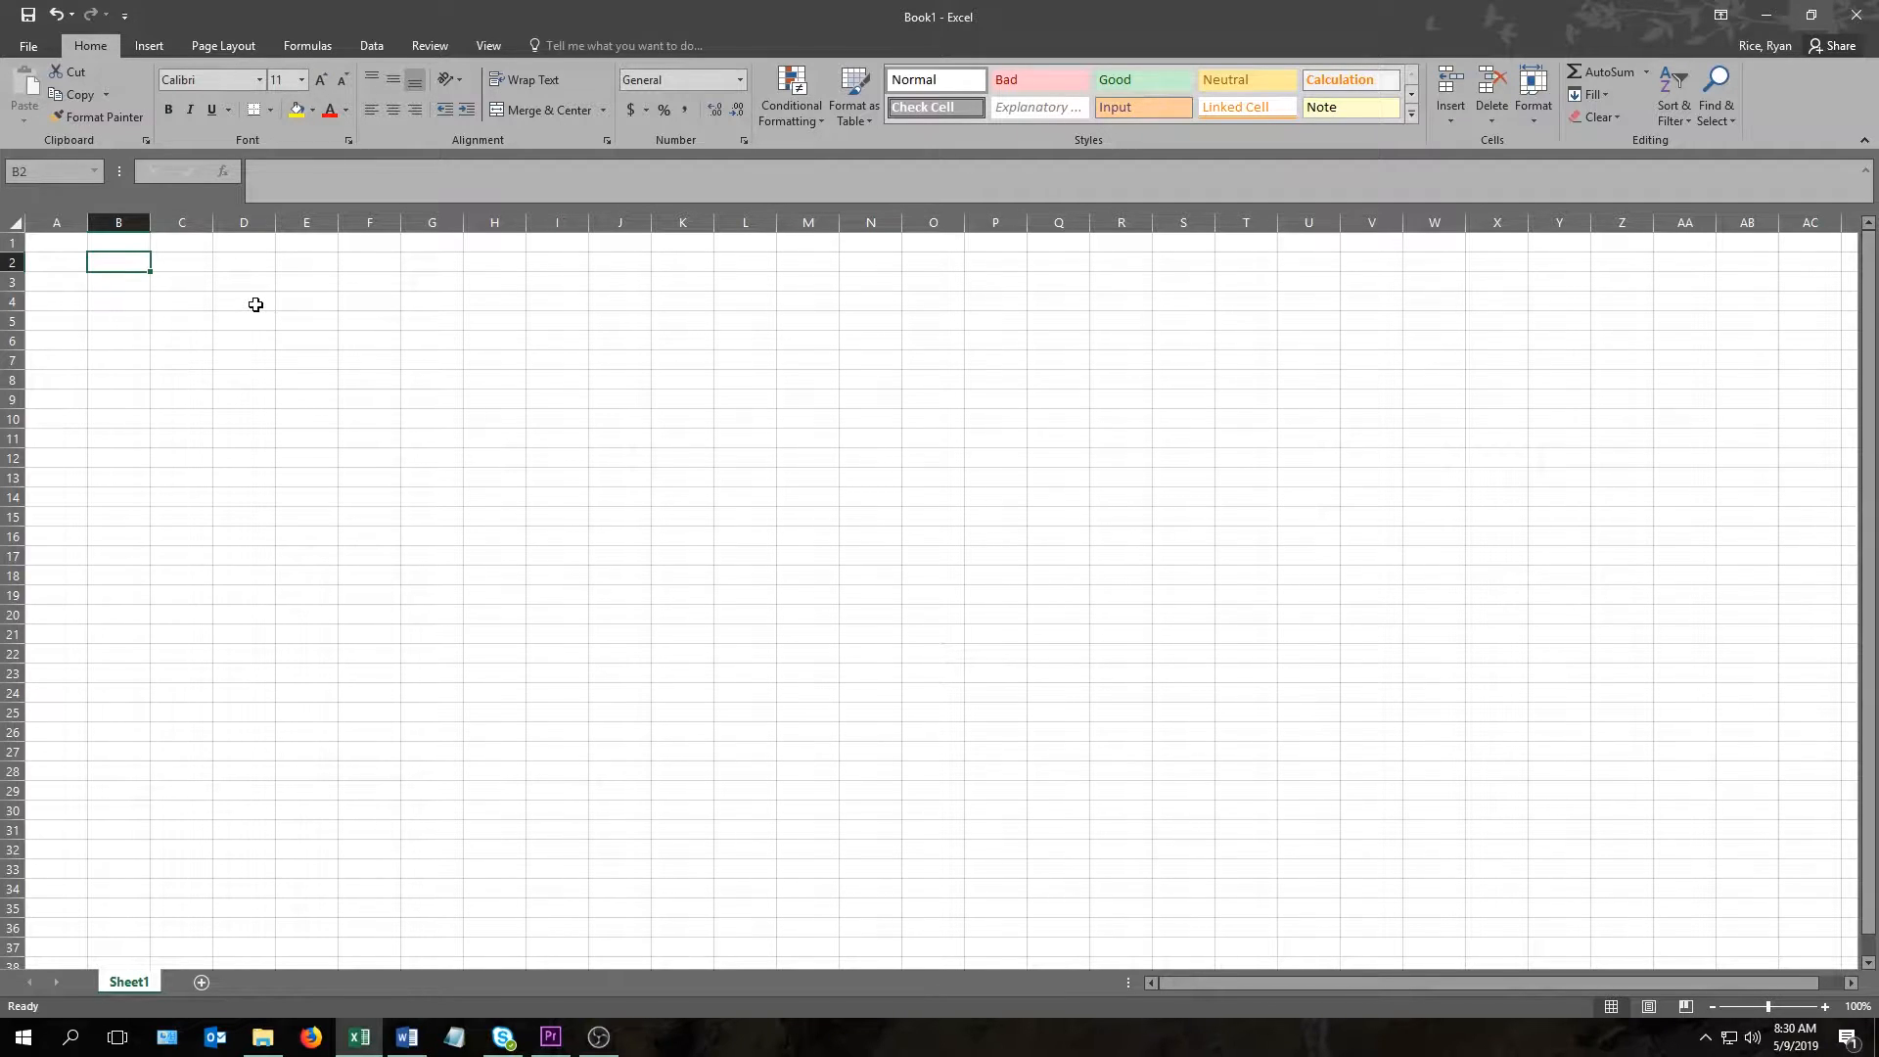
text(Volume ()
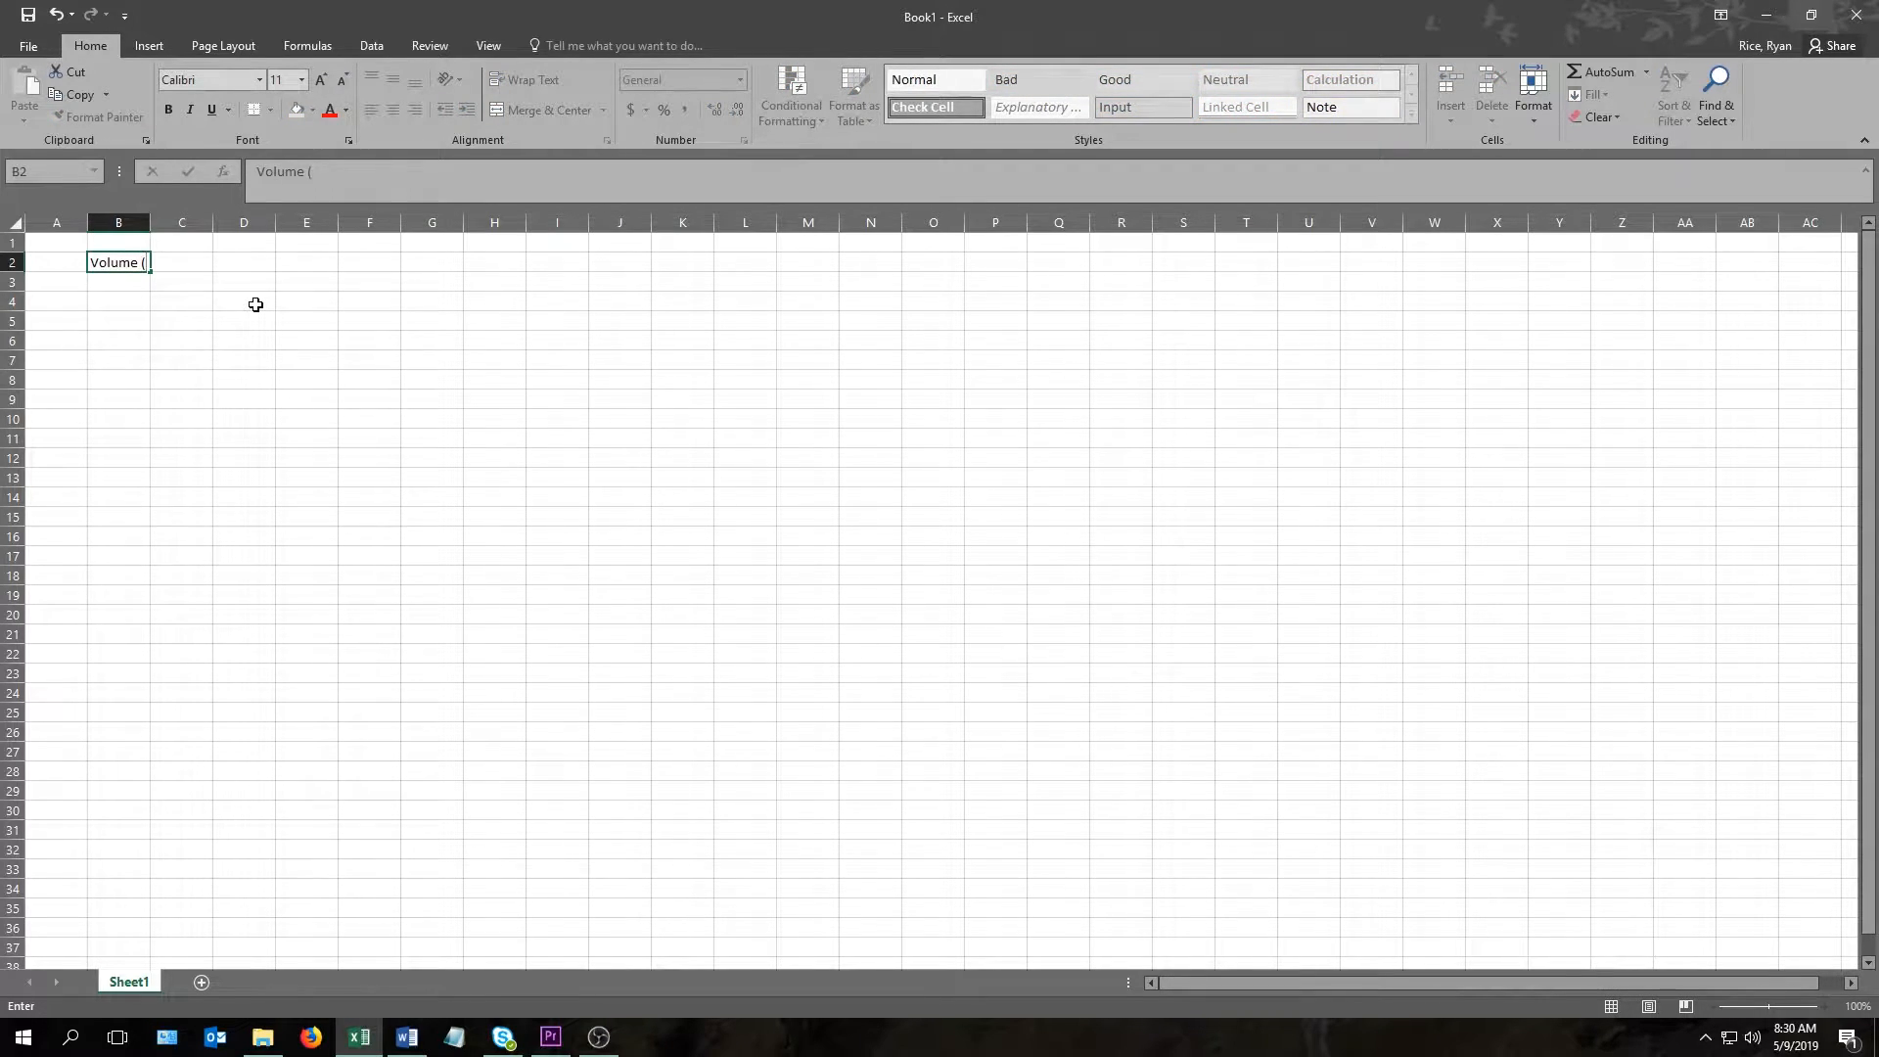
text(in cubed))
key(Tab)
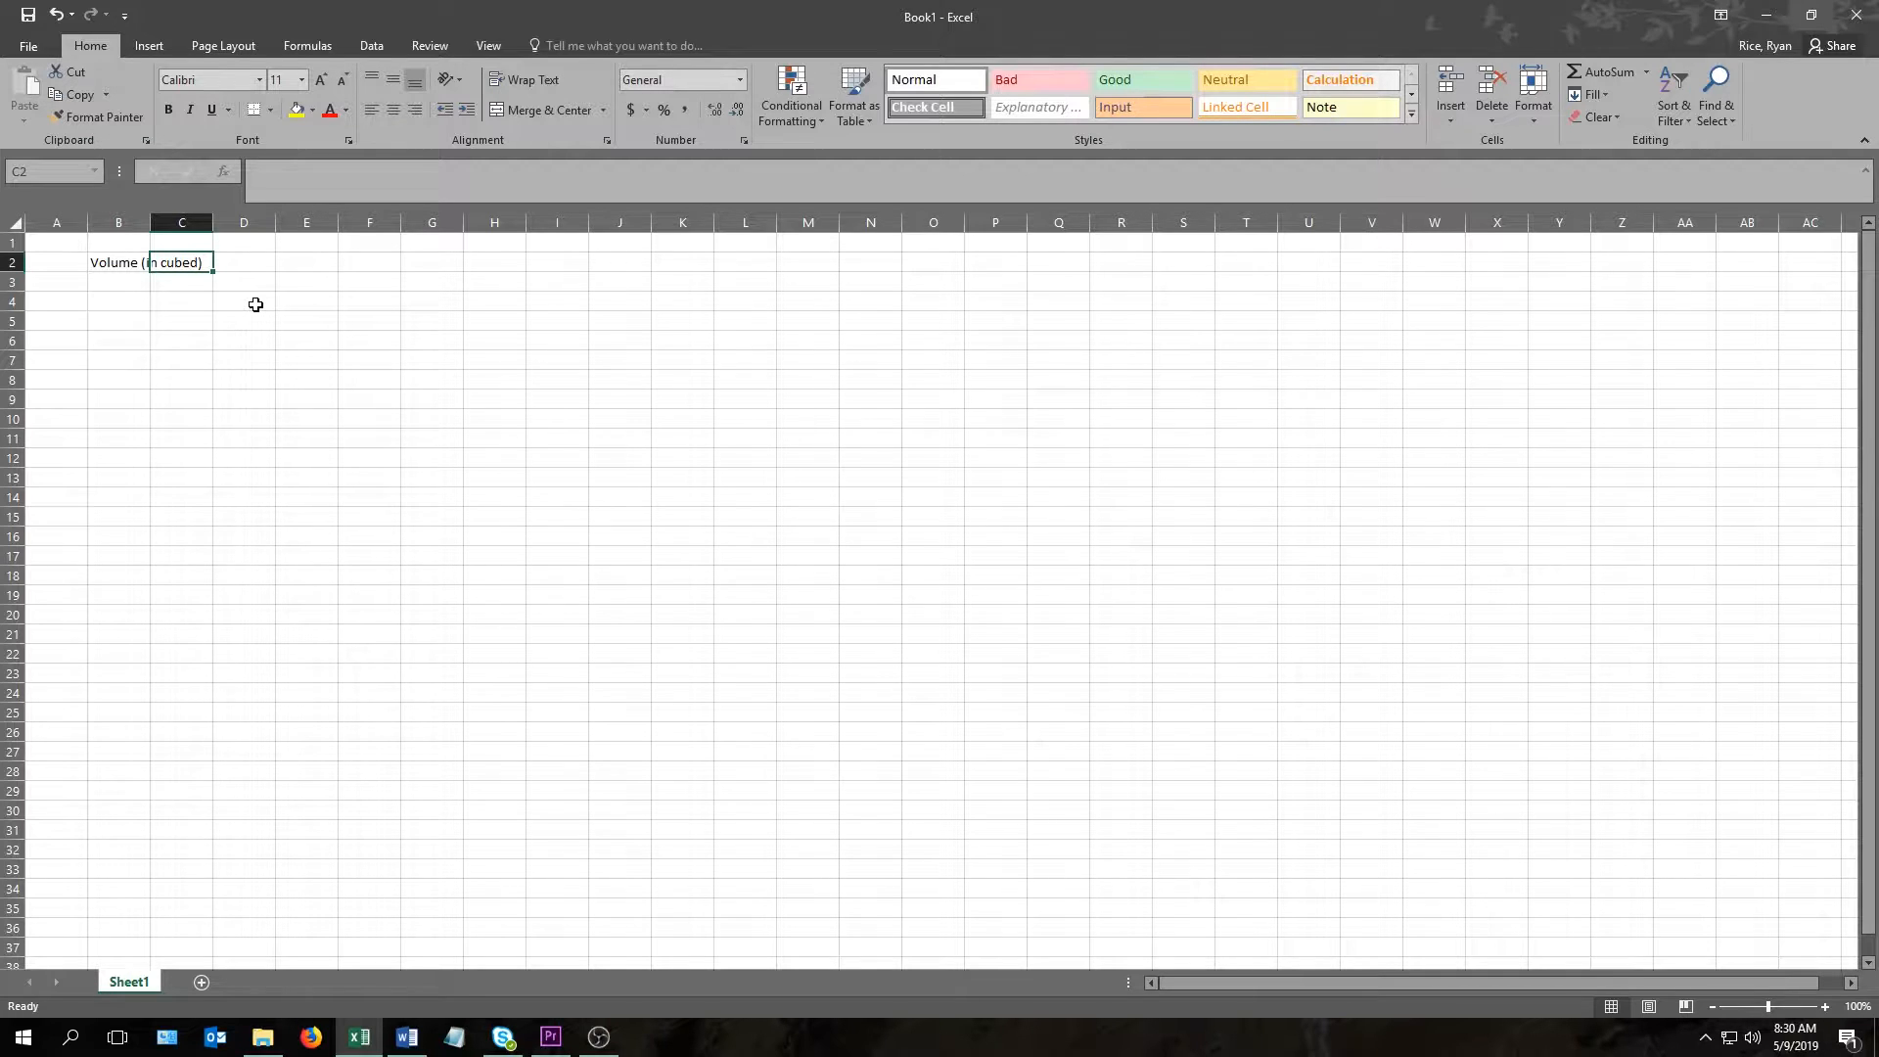
text(Mass )
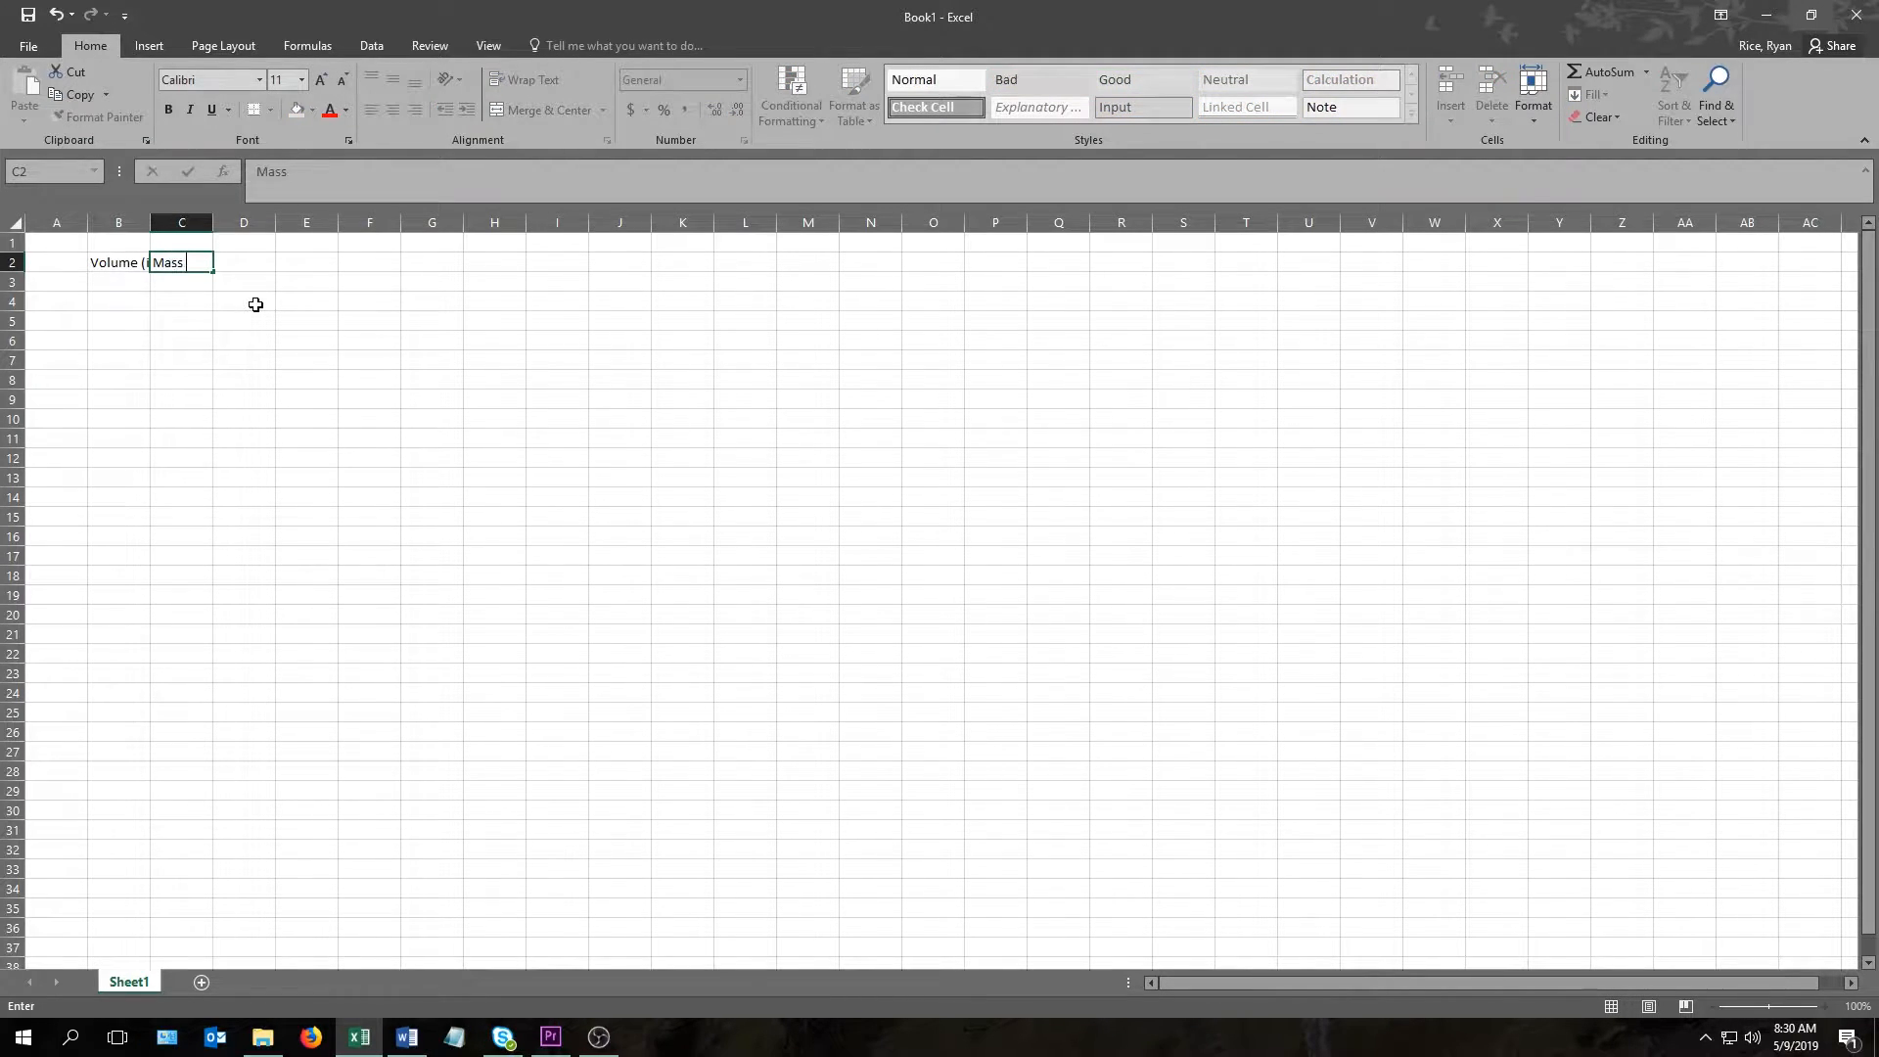
text((grains))
key(Return)
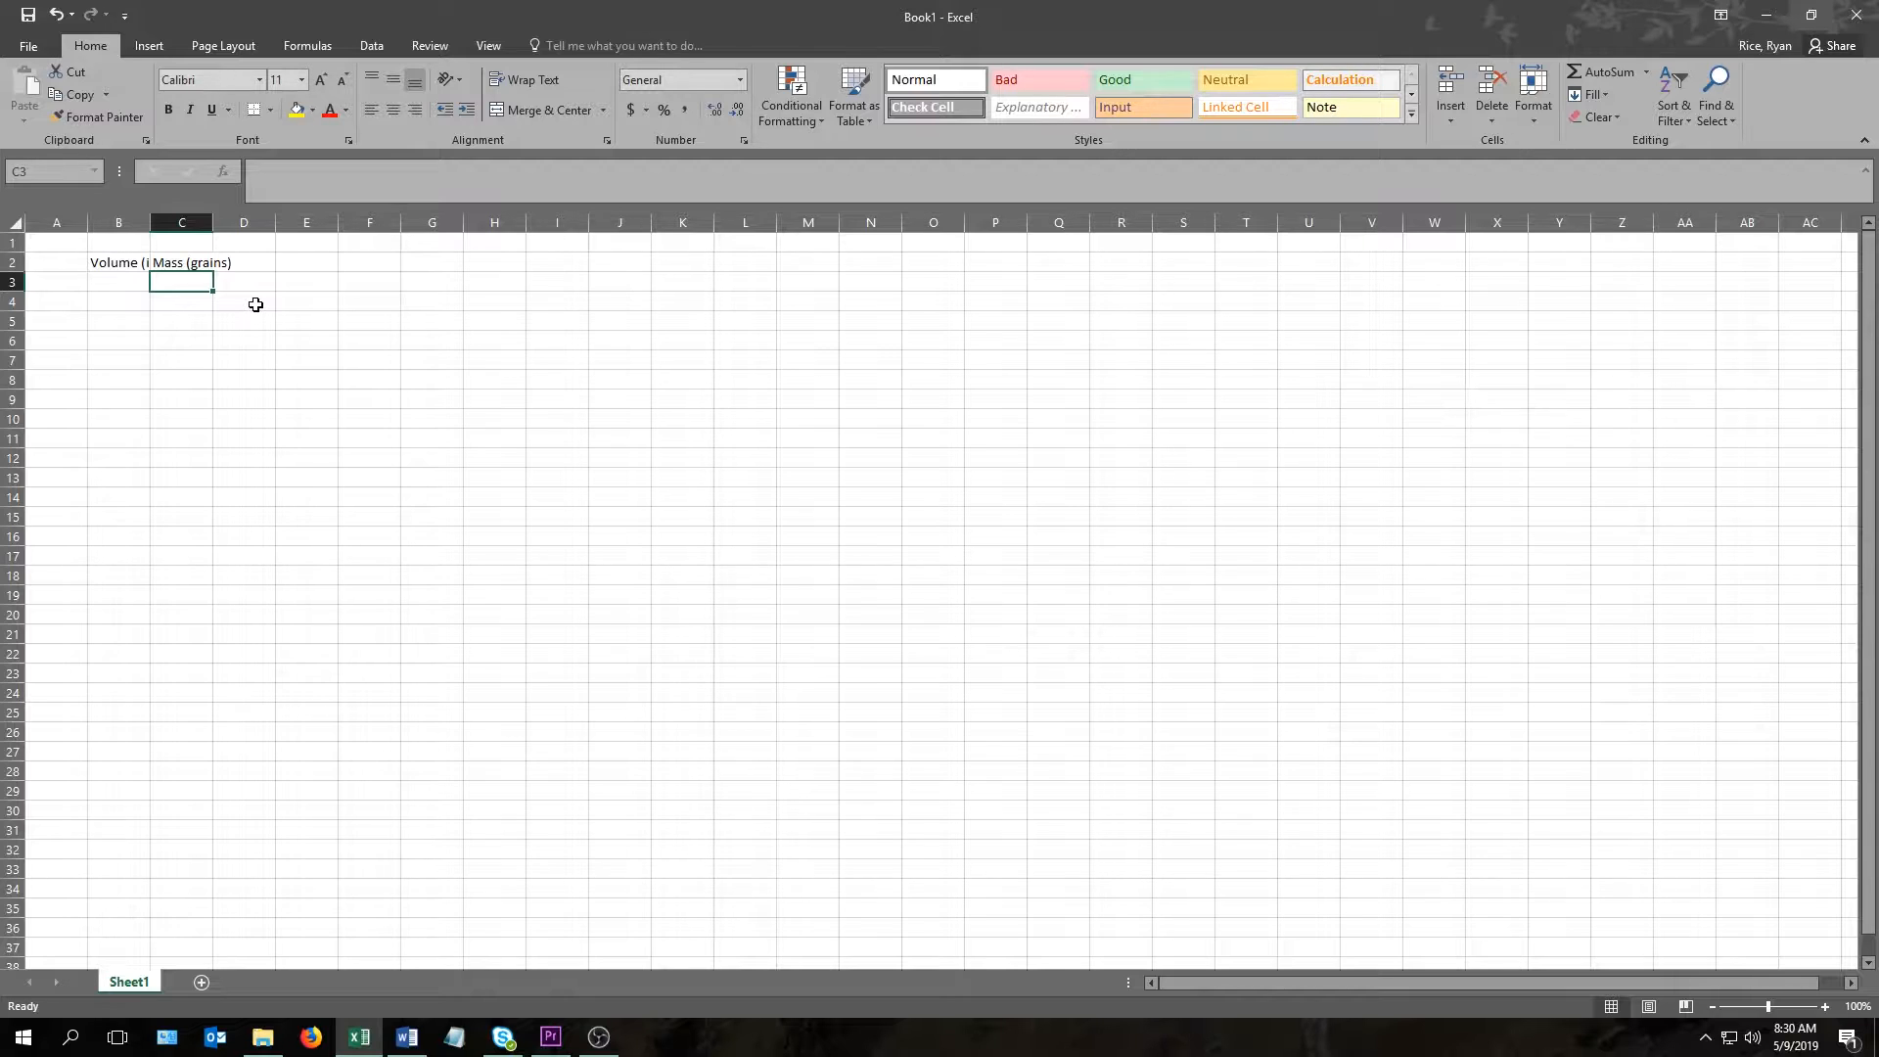
double_click(152, 224)
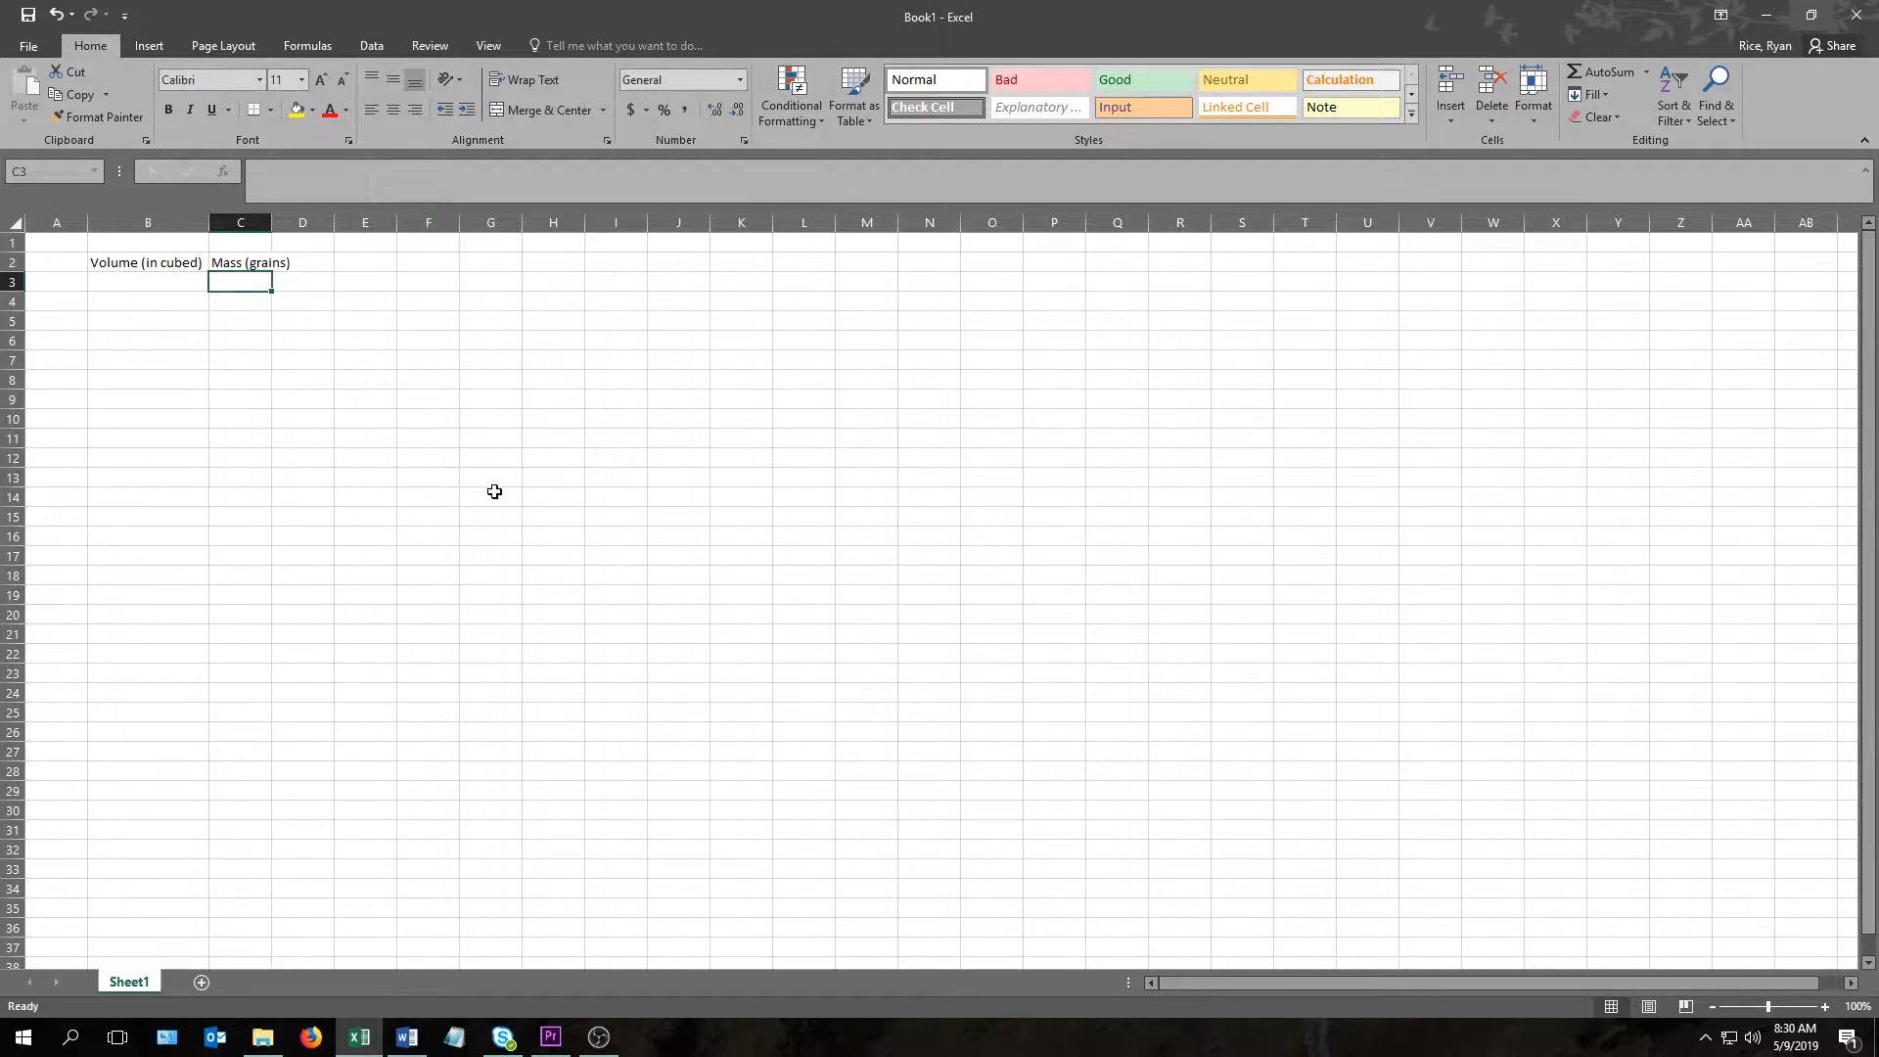
- Enter the first rock volume, .3517, in cell B3 without units
key(Left)
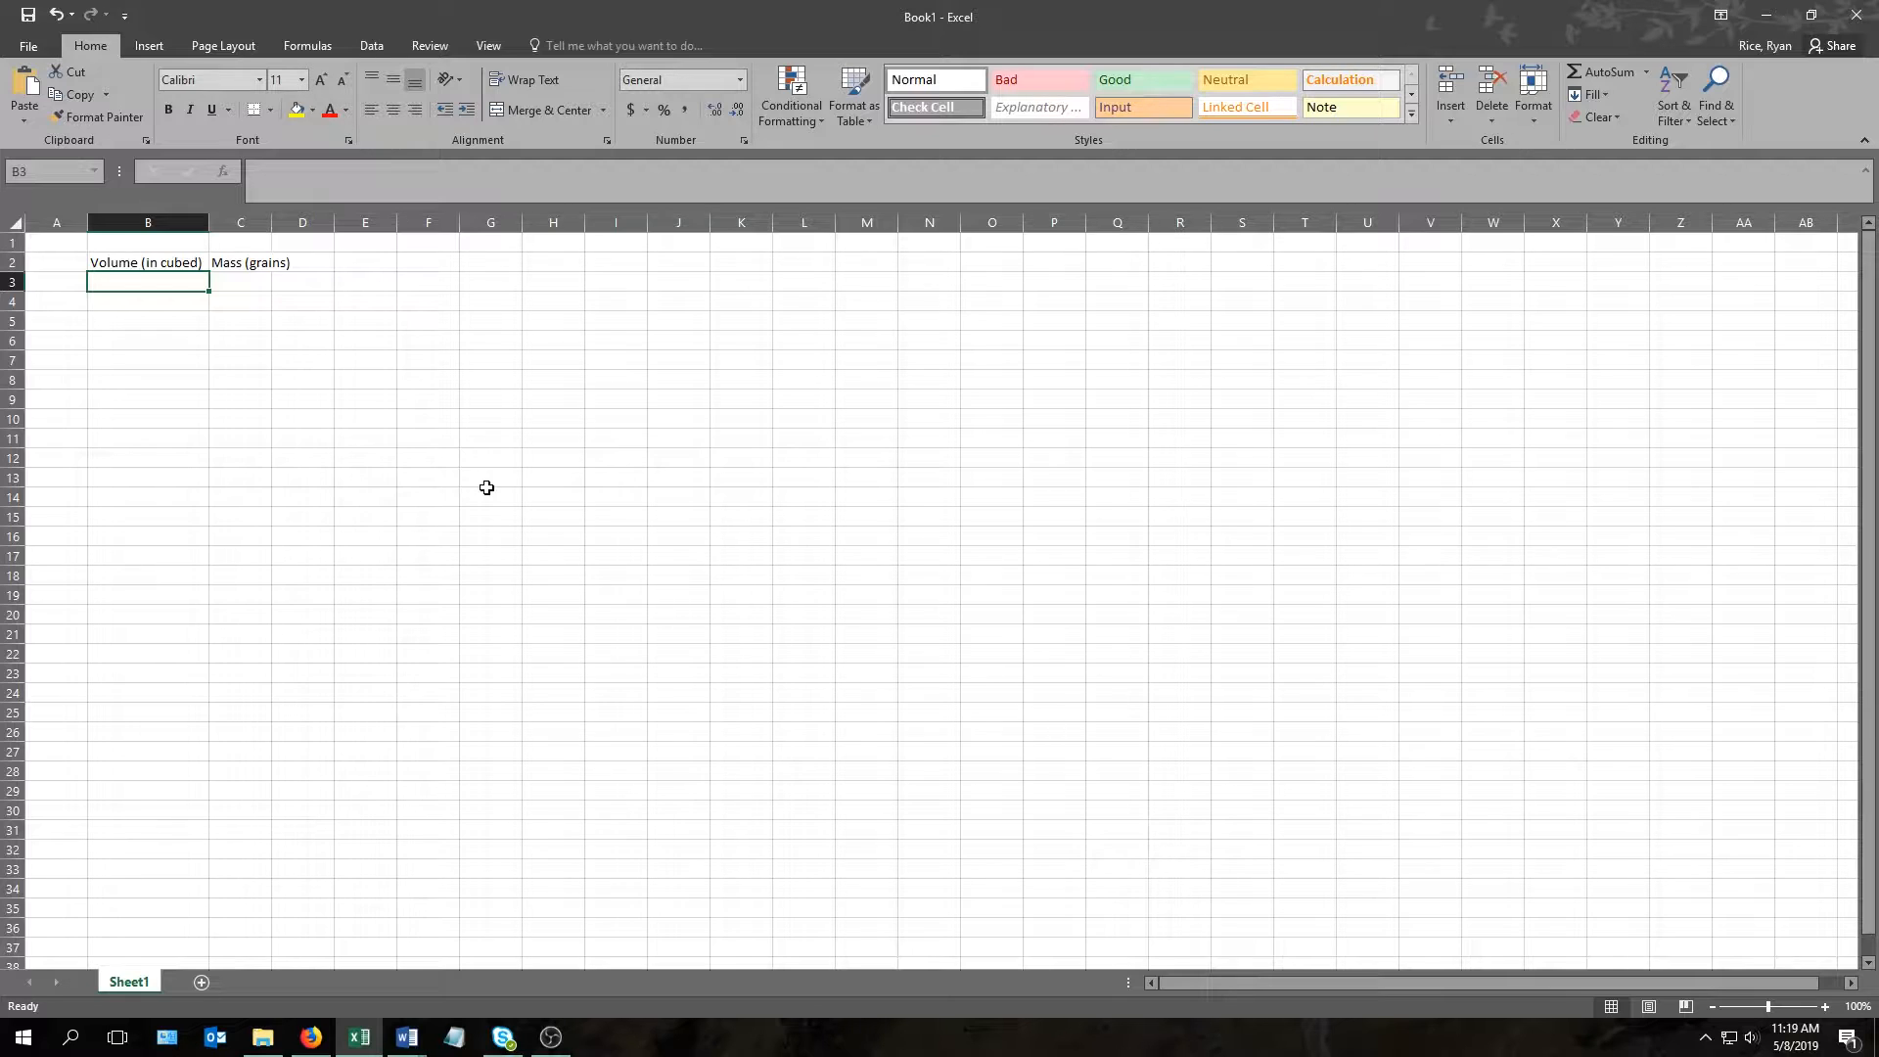
click(152, 264)
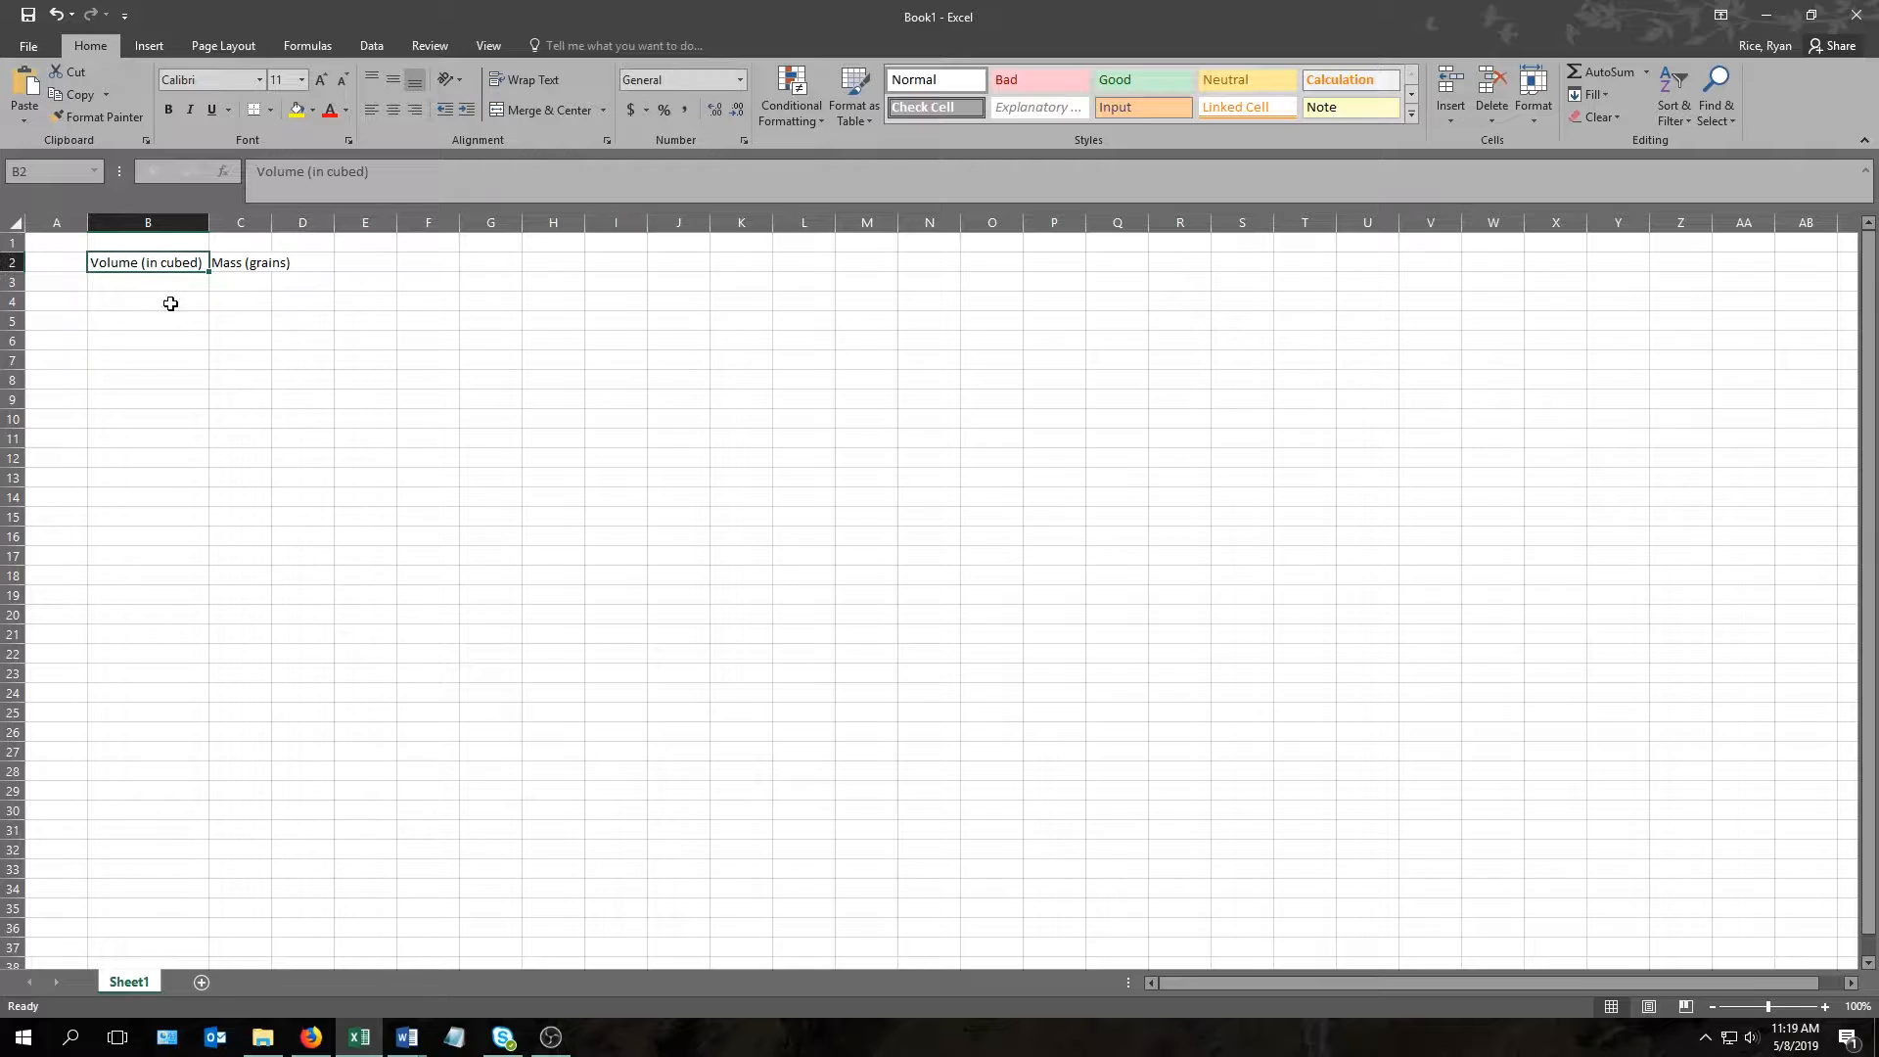
key(Return)
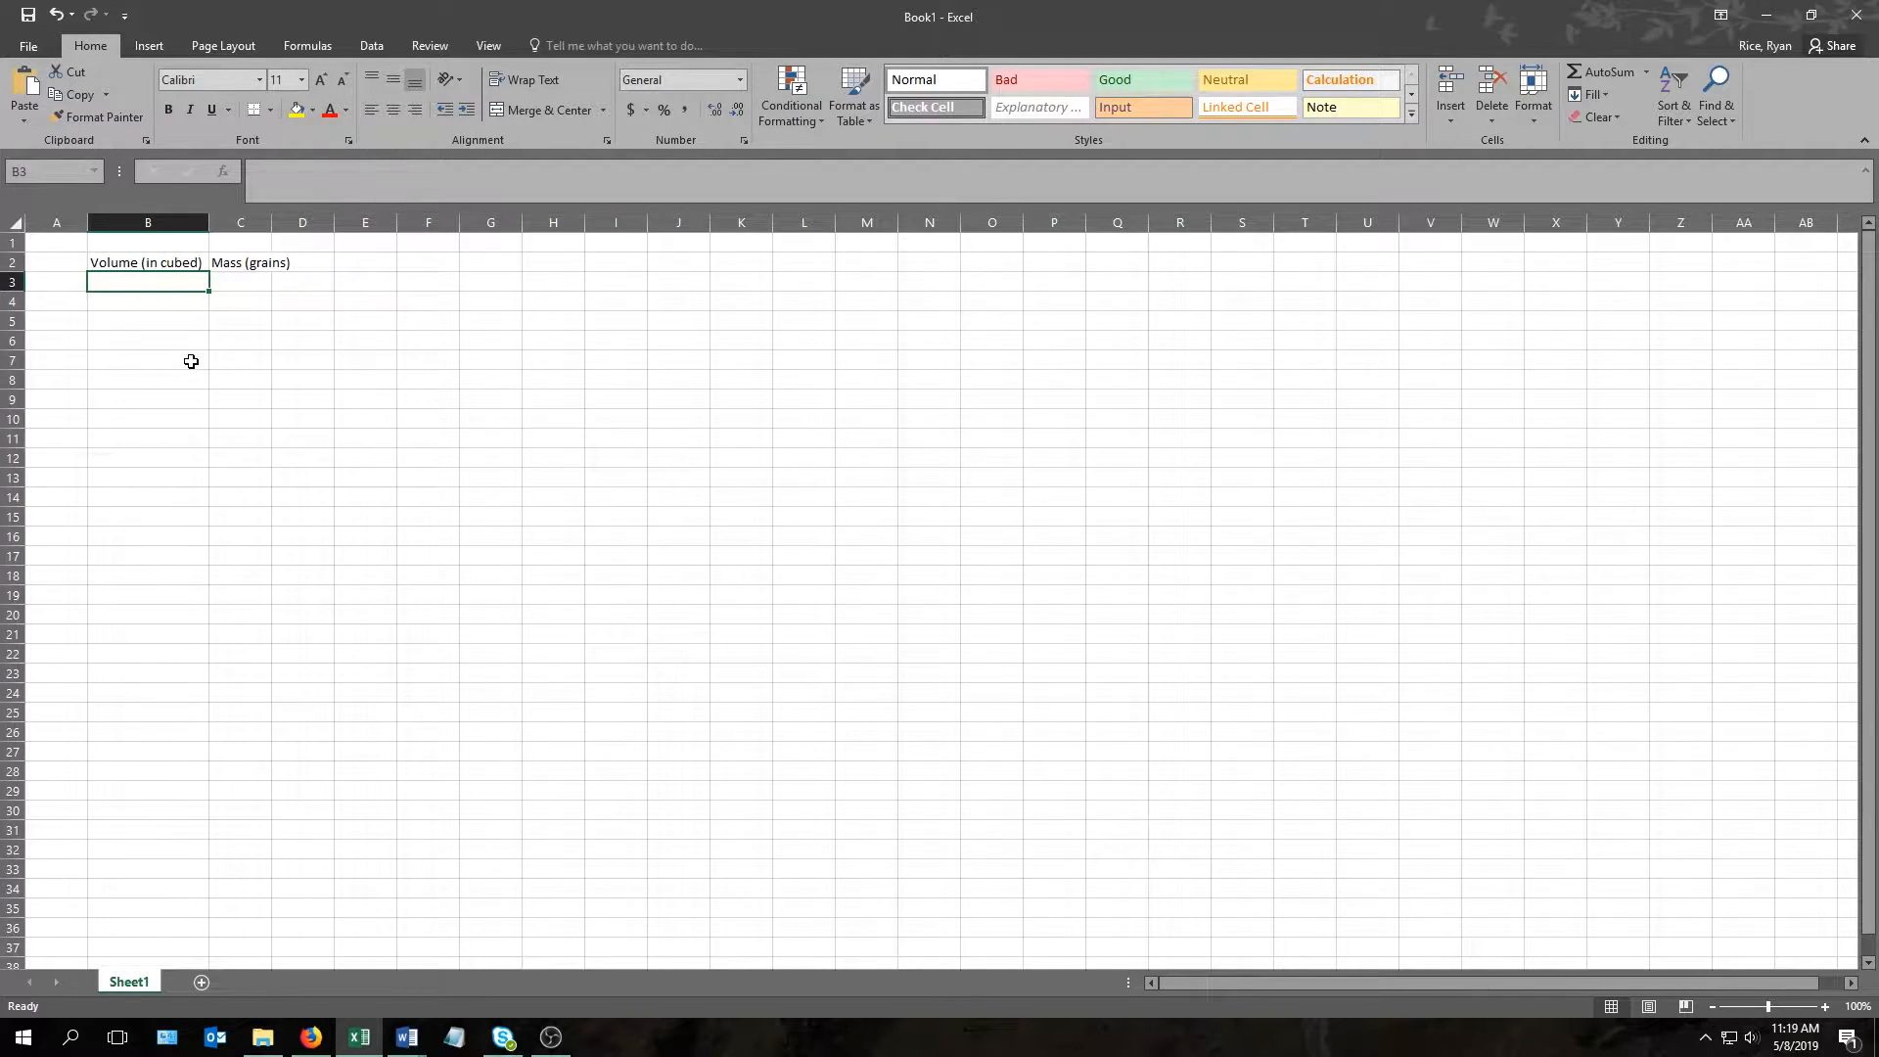
text(.3517)
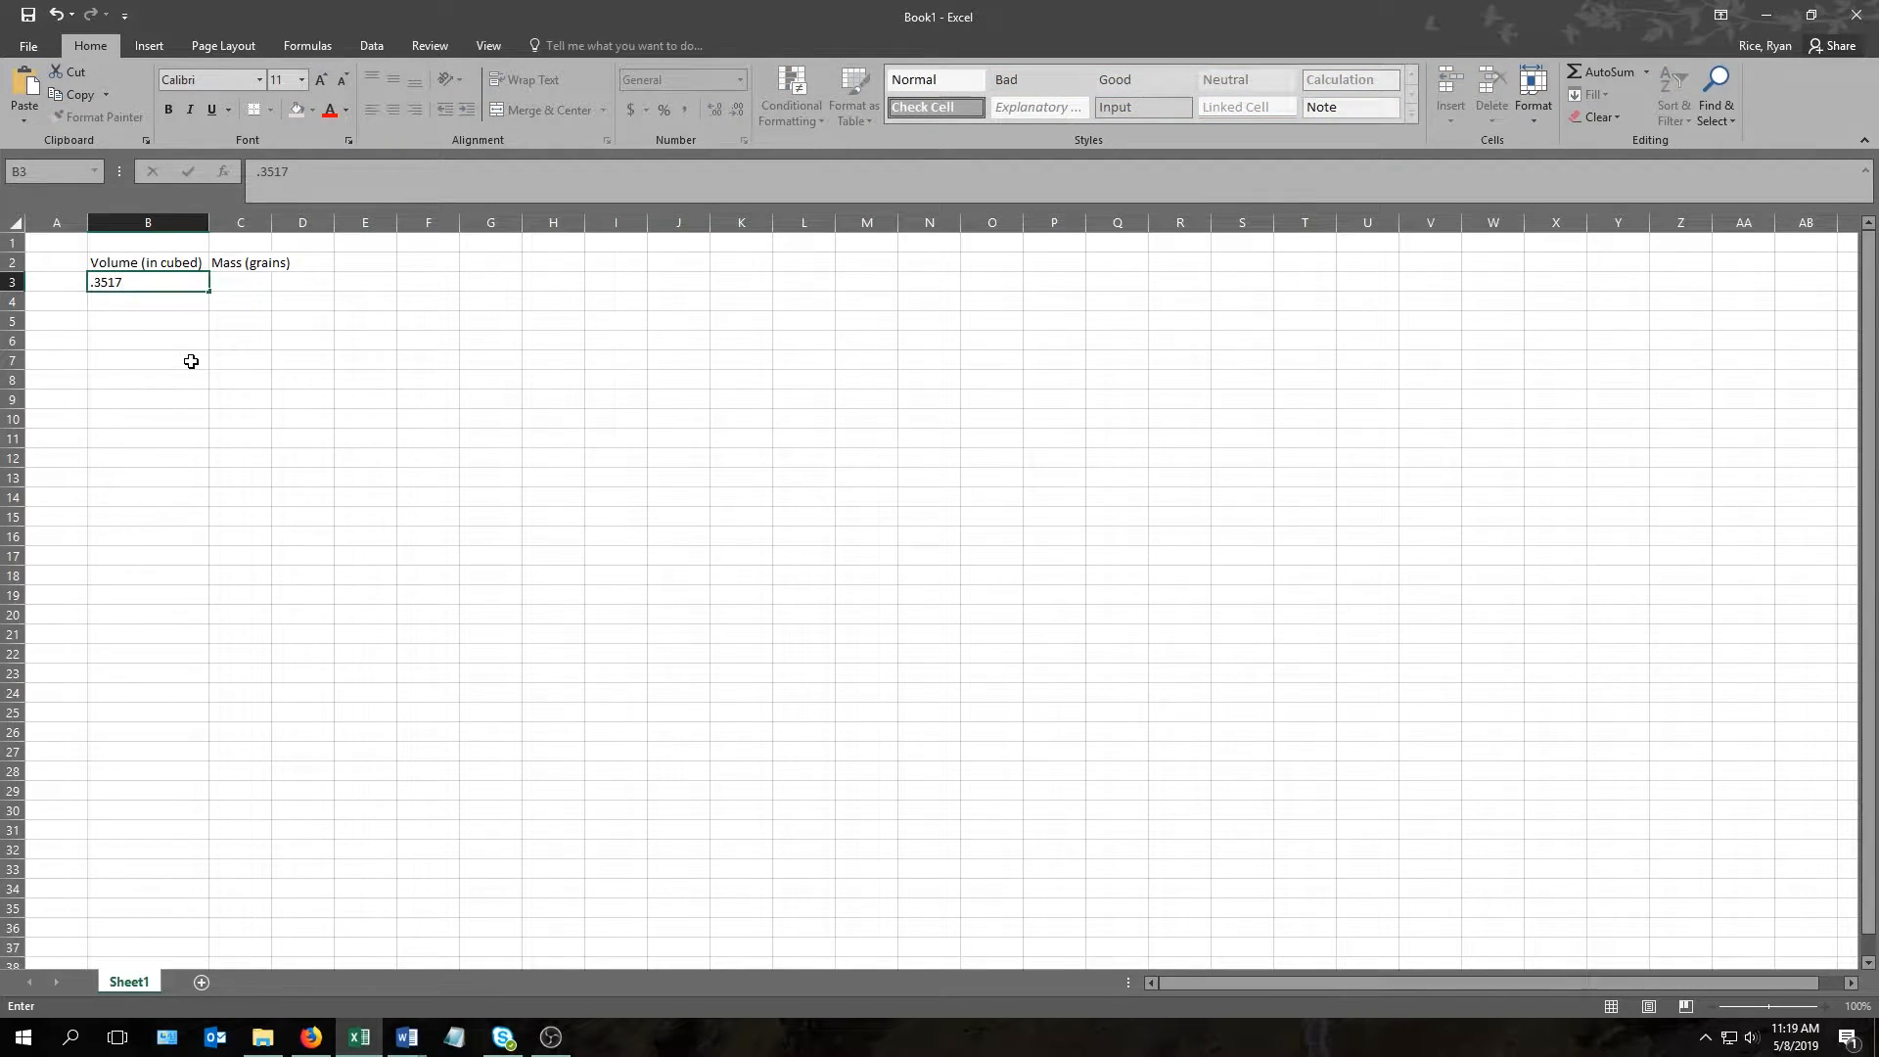
key(Return)
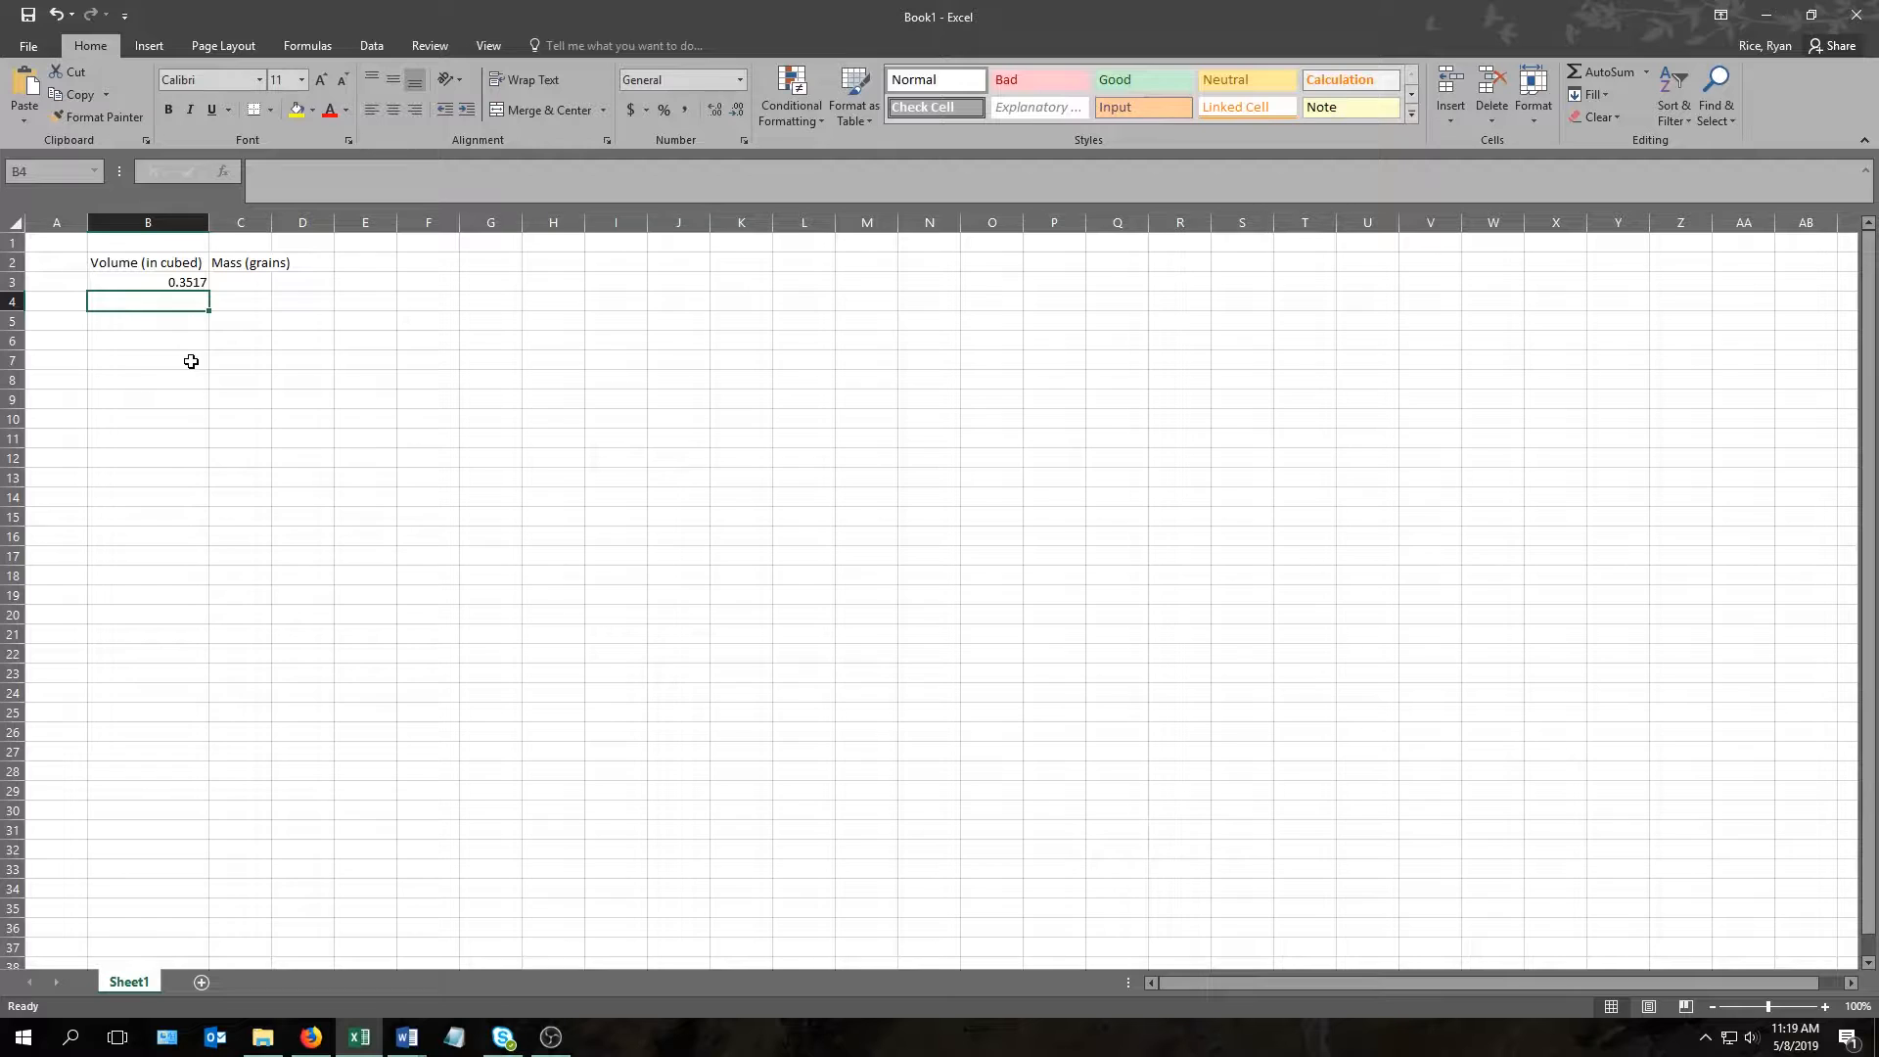
text(.3517)
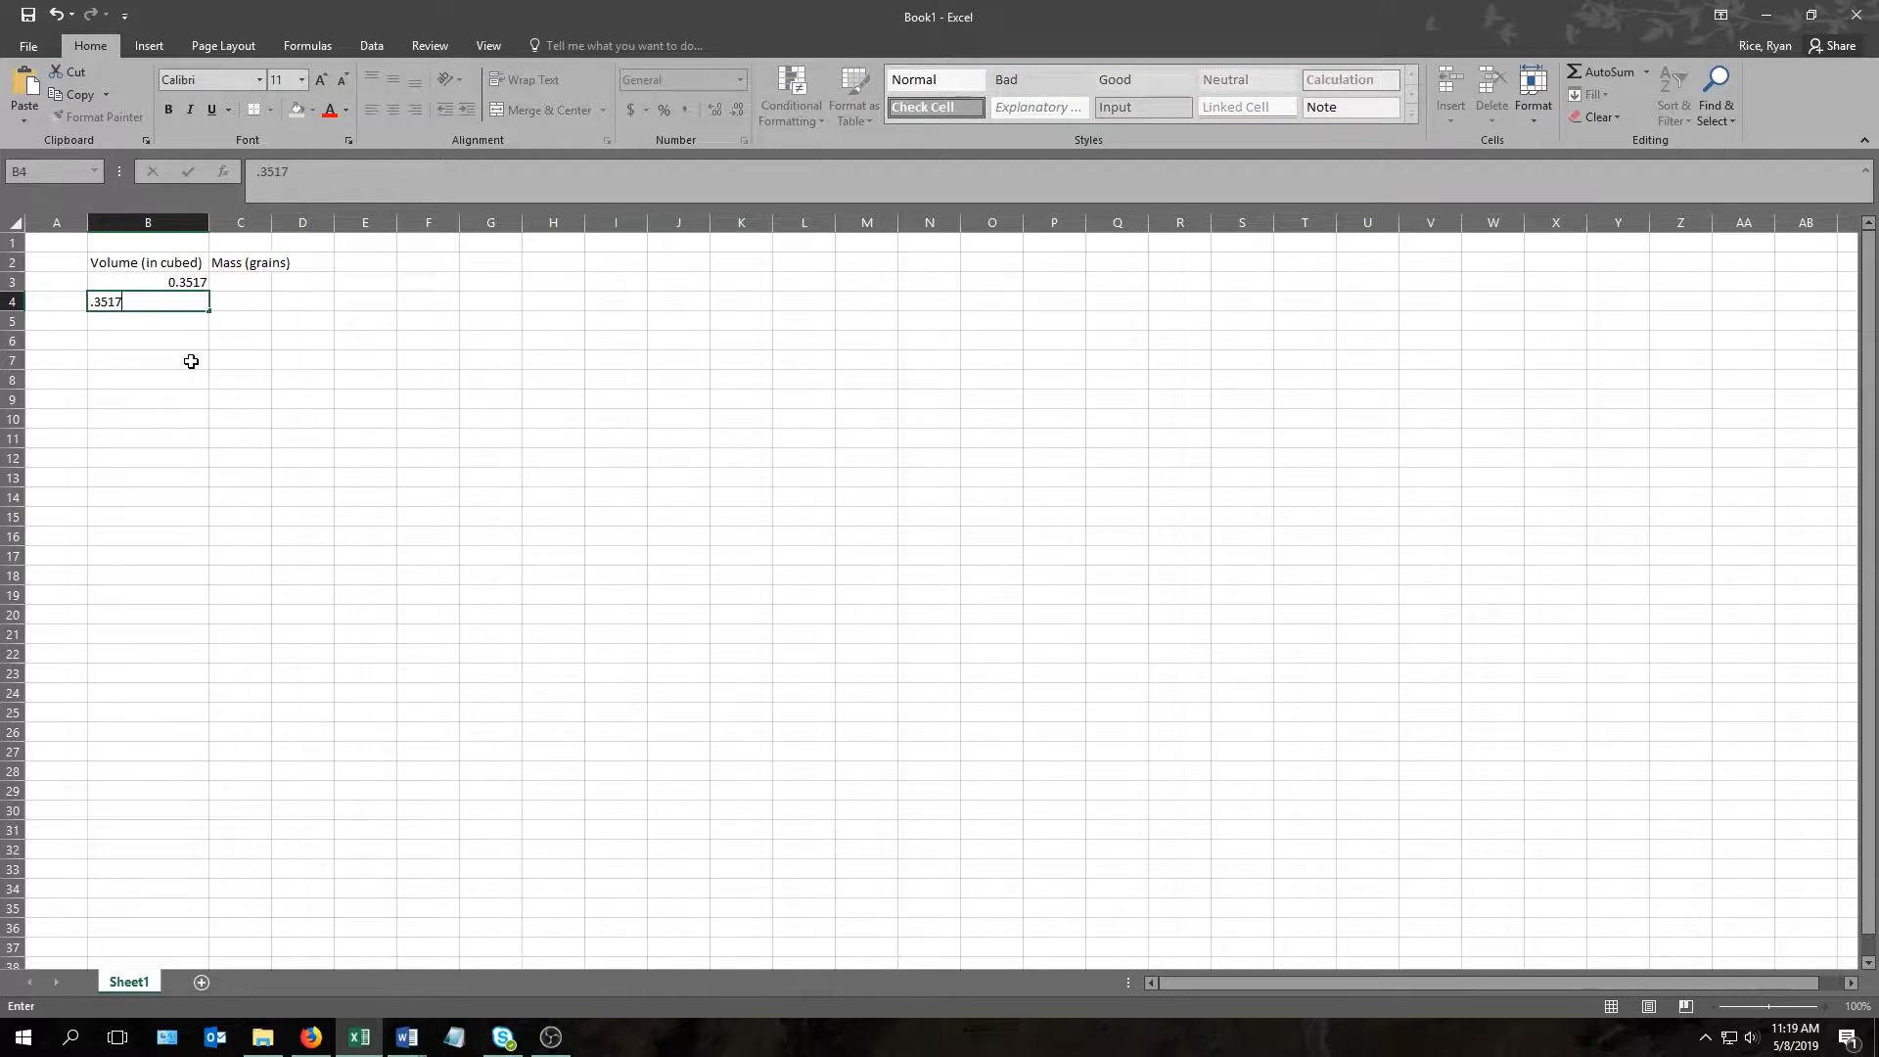
text( in cubed)
key(ctrl+Return)
key(Delete)
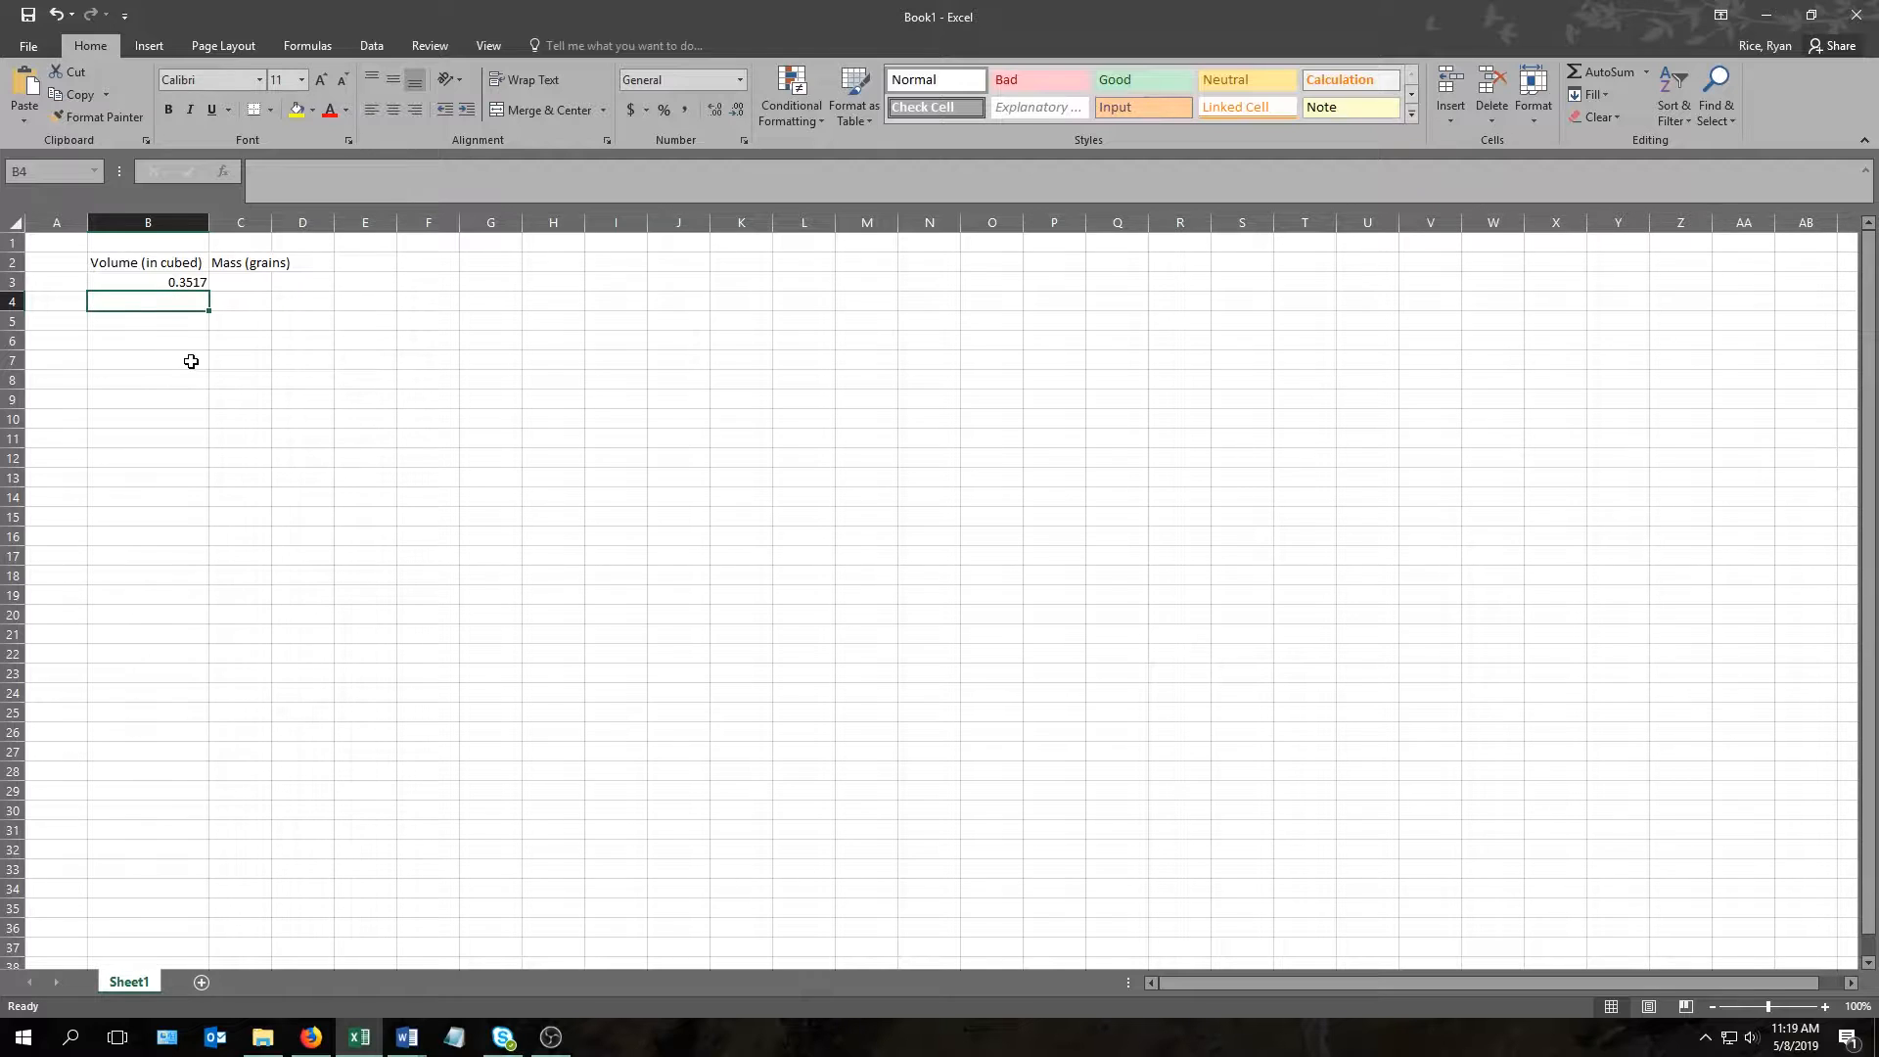
- Enter the remaining rock volumes 1.978, 3.913, 4.732 and 5.297 in cells B4 to B7
text(1.978)
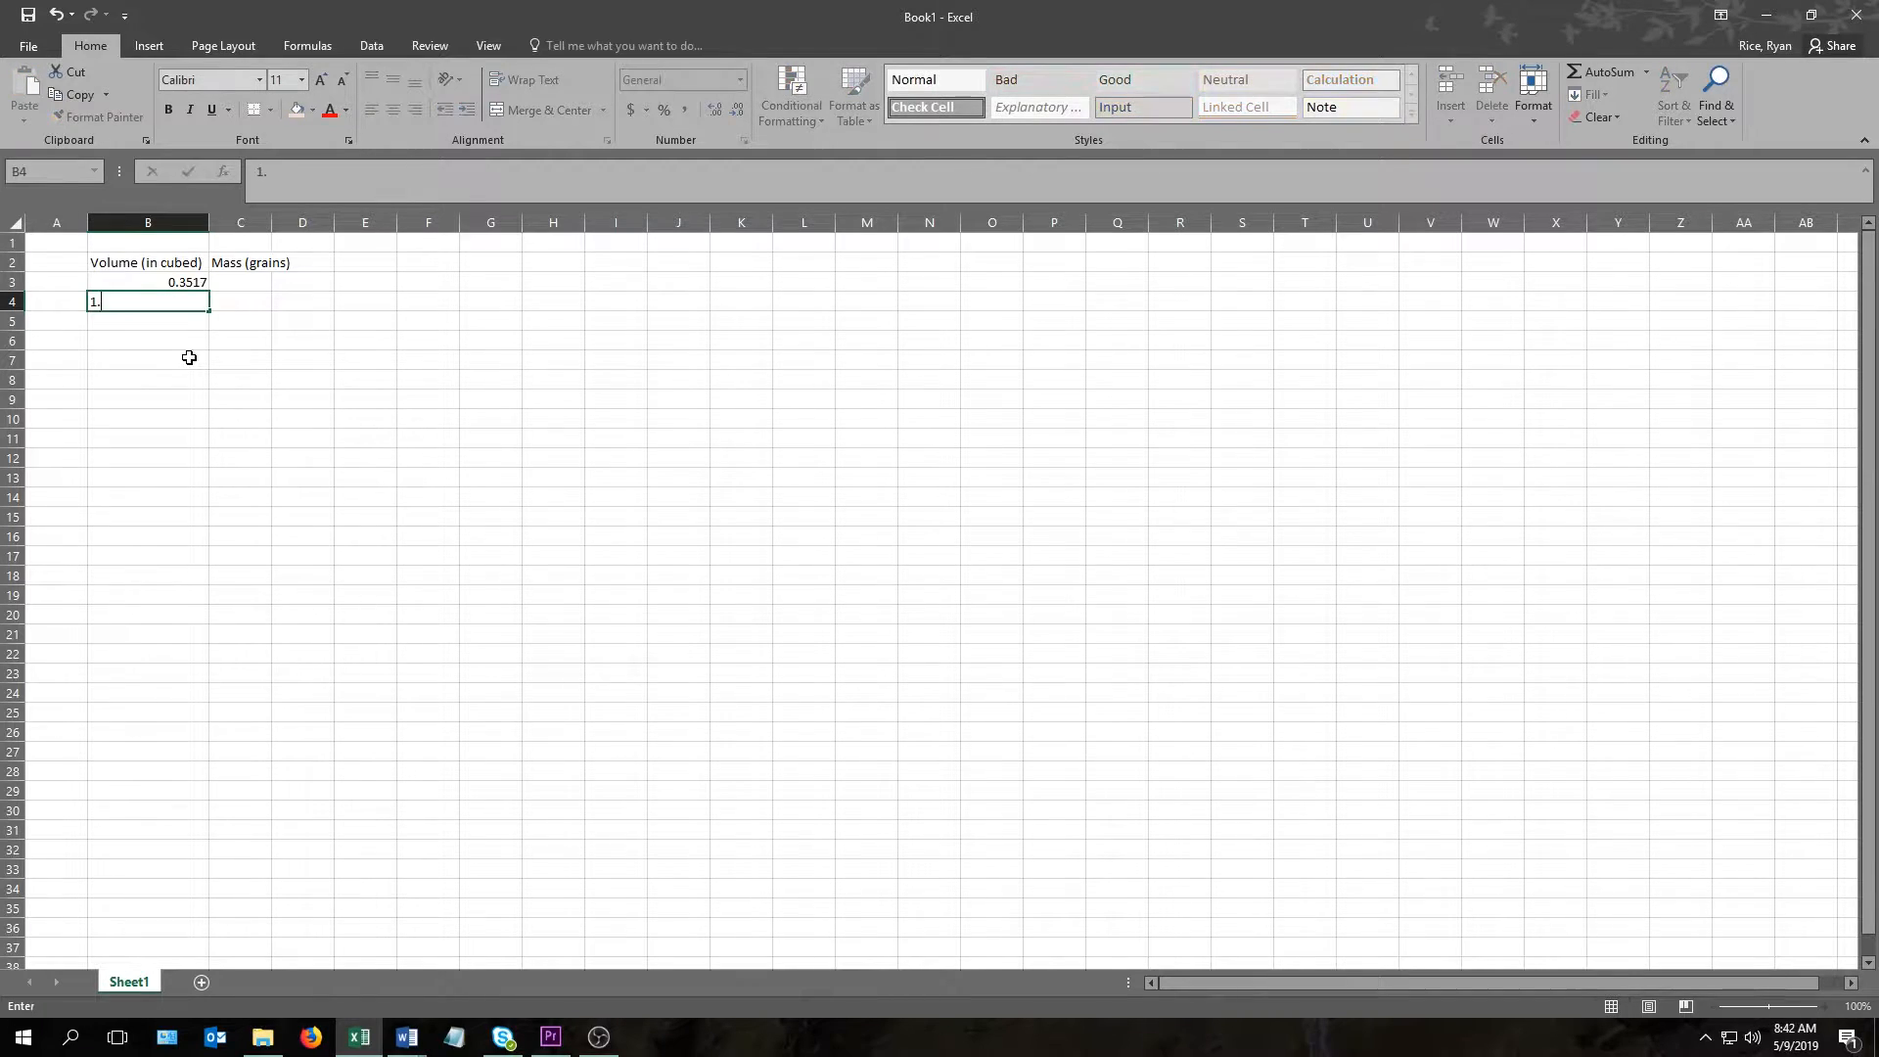
key(Return)
text(3.913)
key(Return)
text(4.732)
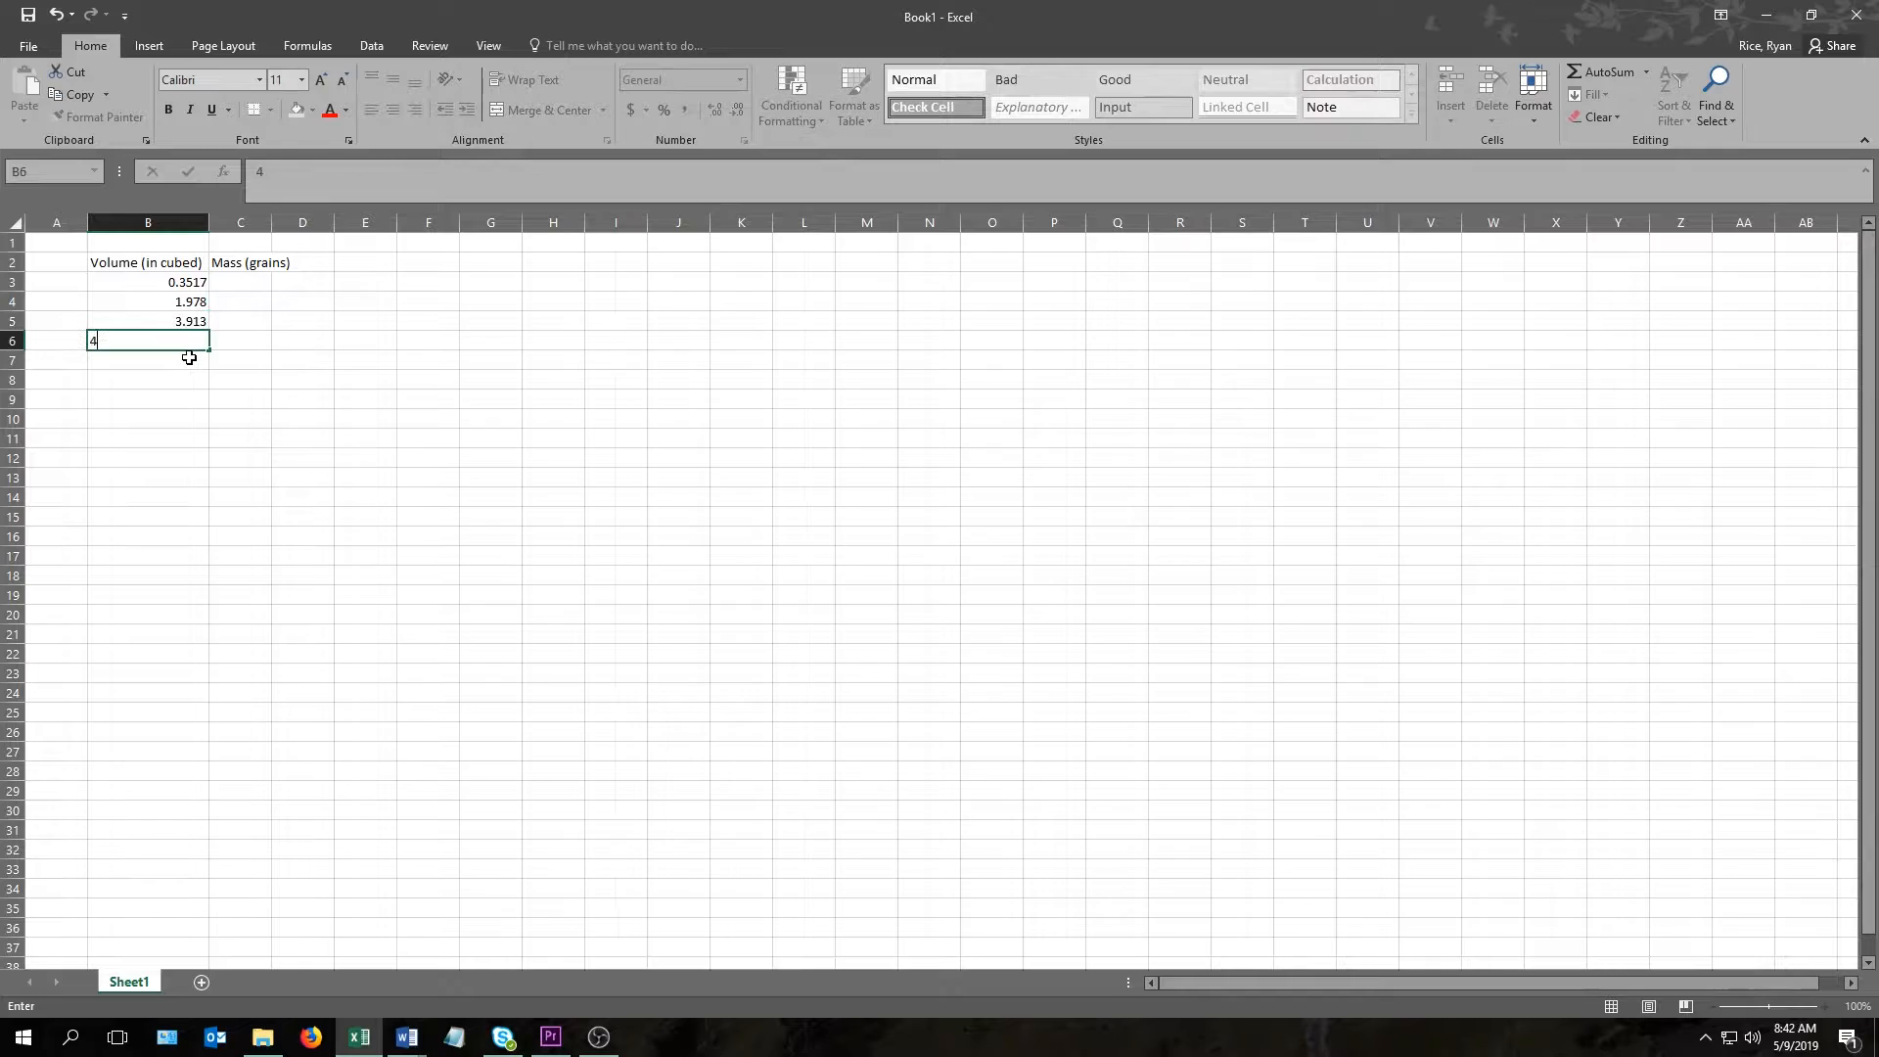
key(Return)
text(5.297)
key(Tab)
- Enter the rock masses 251, 1381, 2773, 3309 and 3813 in cells C3 to C7
key(Up)
key(Up)
key(Up)
key(Up)
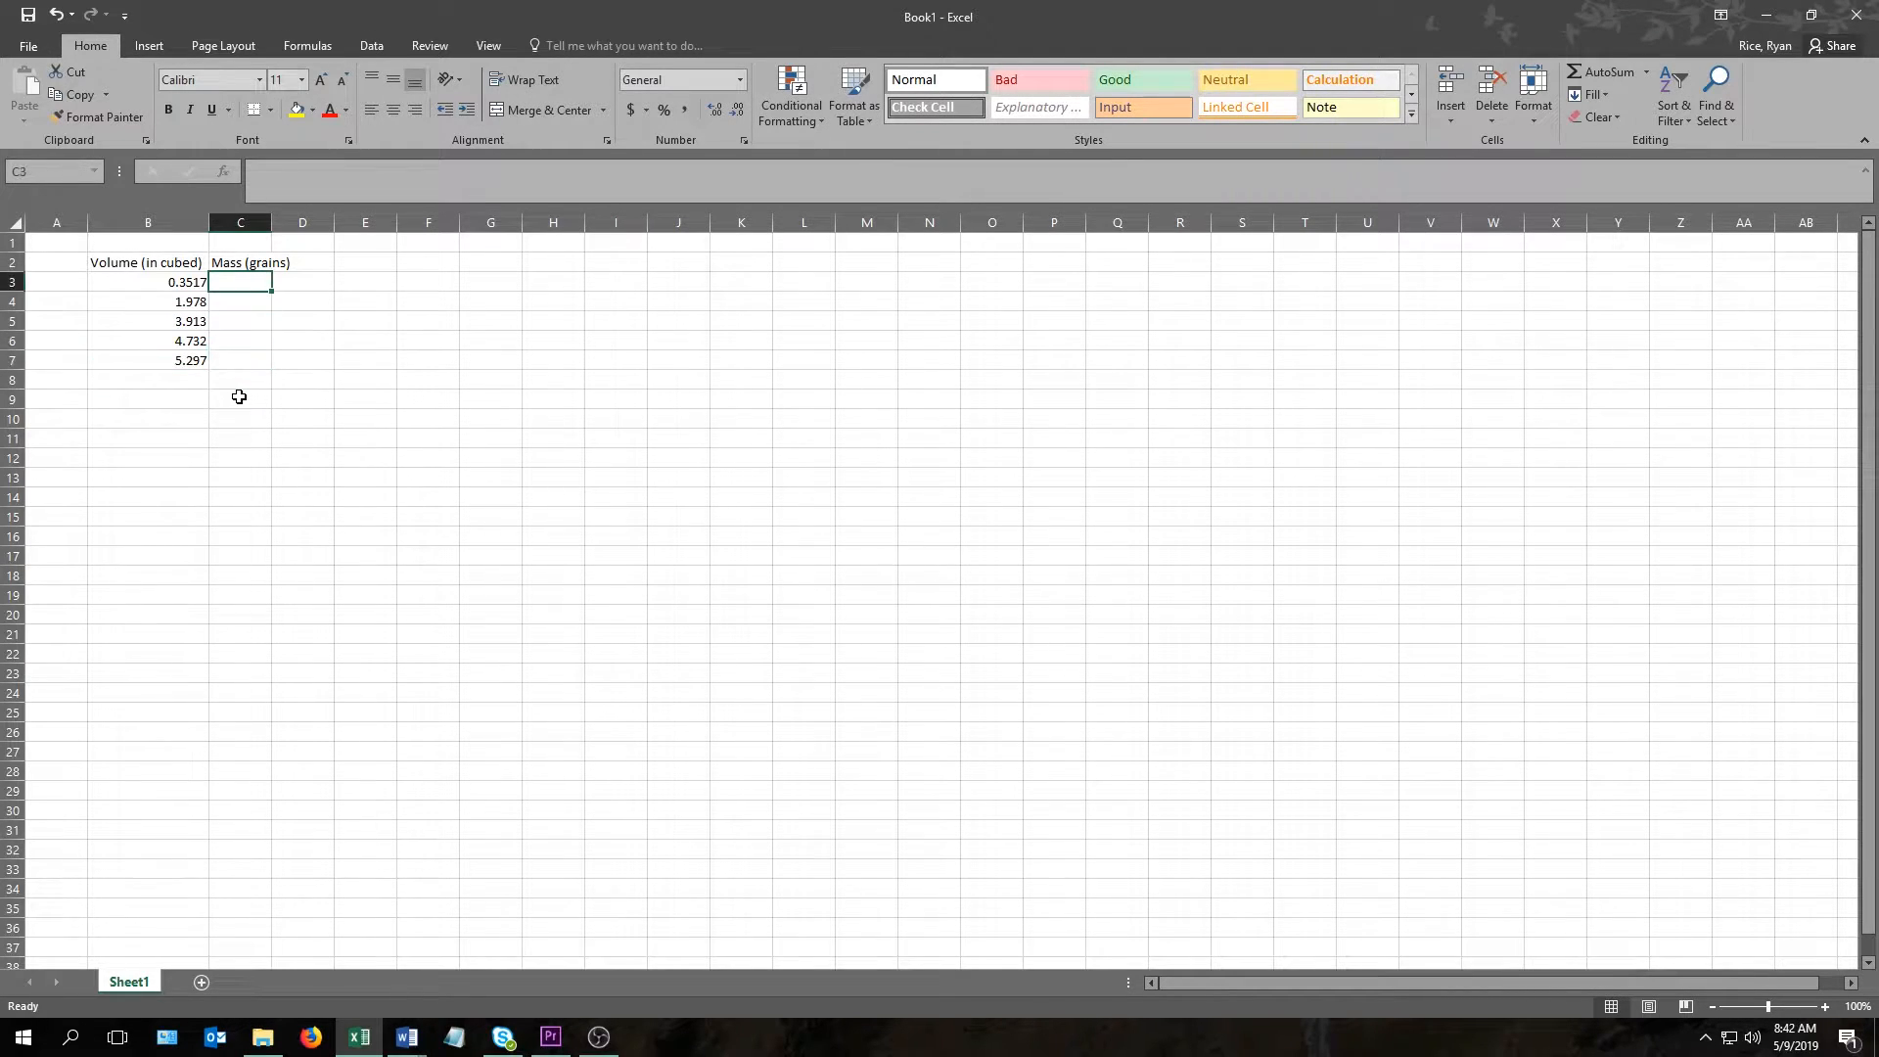
text(251)
key(Return)
text(1381)
key(Return)
text(2773)
key(Return)
text(3309)
key(Return)
text(3813)
key(Return)
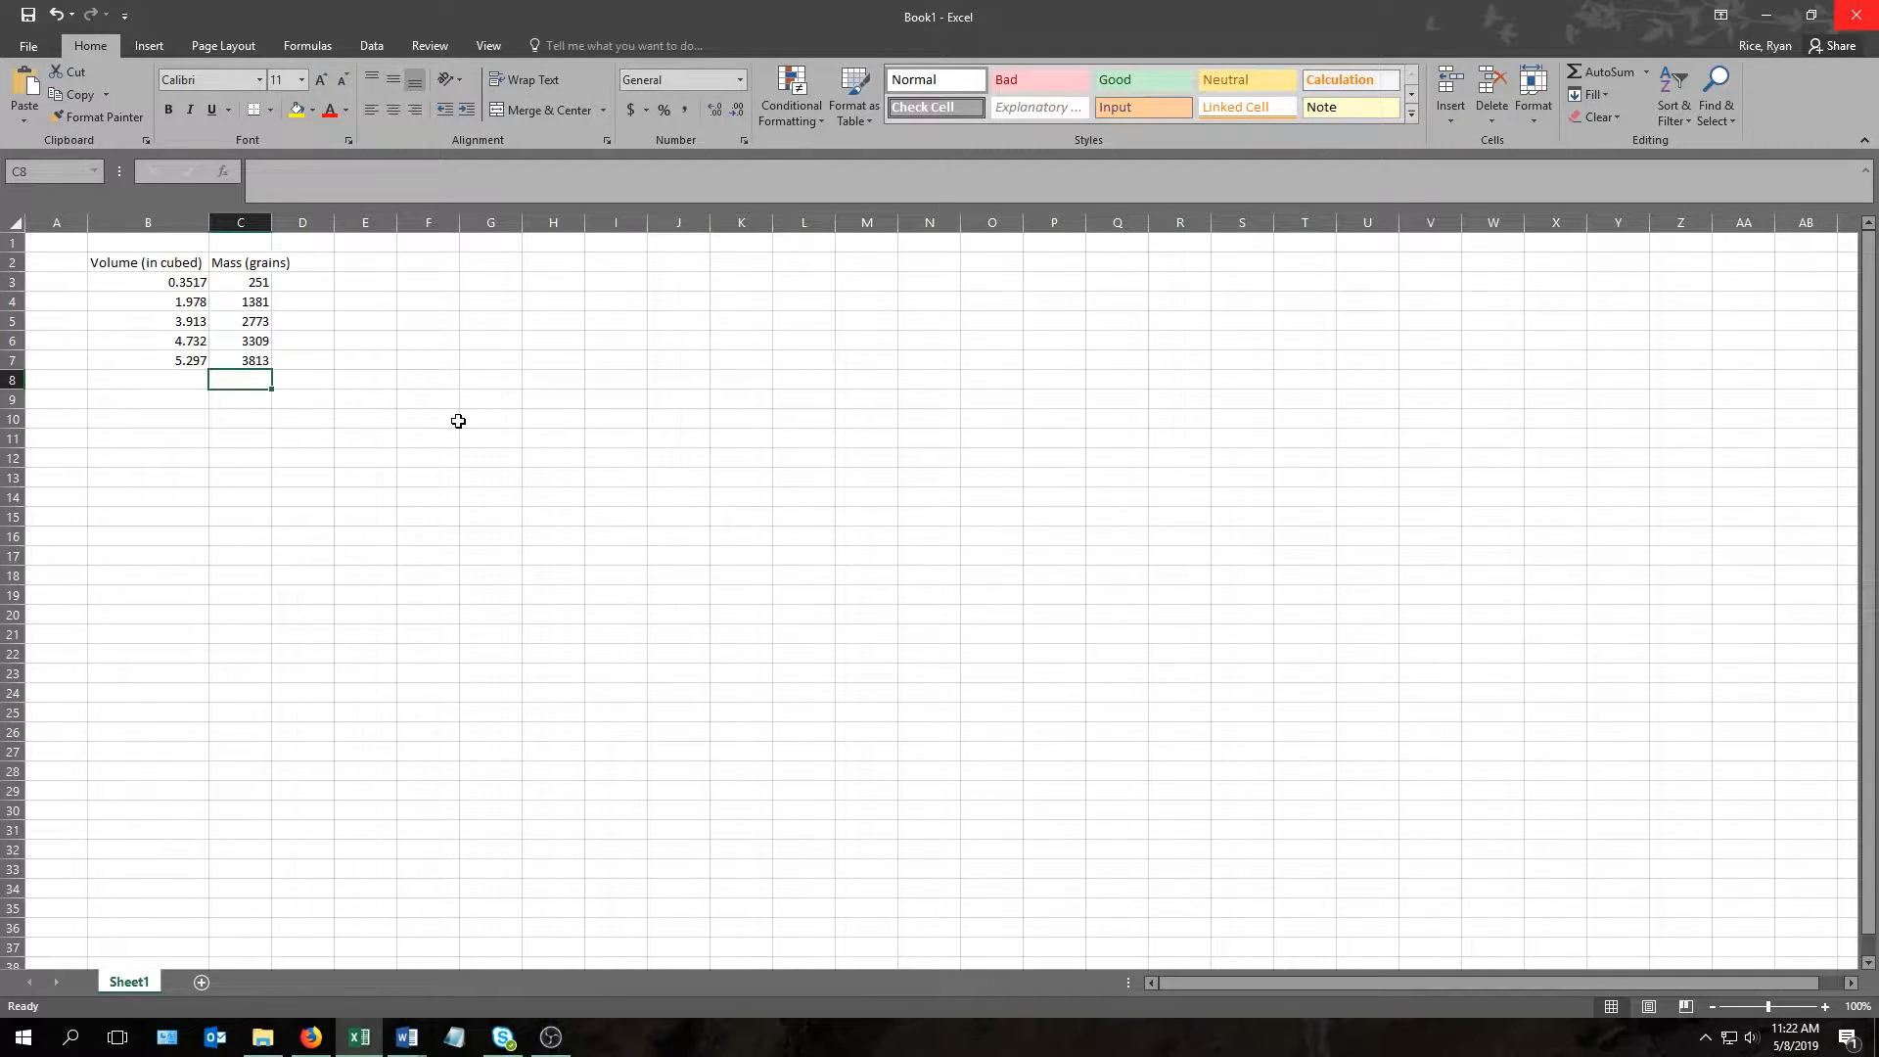
- Format the first mass value in C3 to show one decimal place
key(Up)
key(Up)
key(Up)
key(Up)
key(Up)
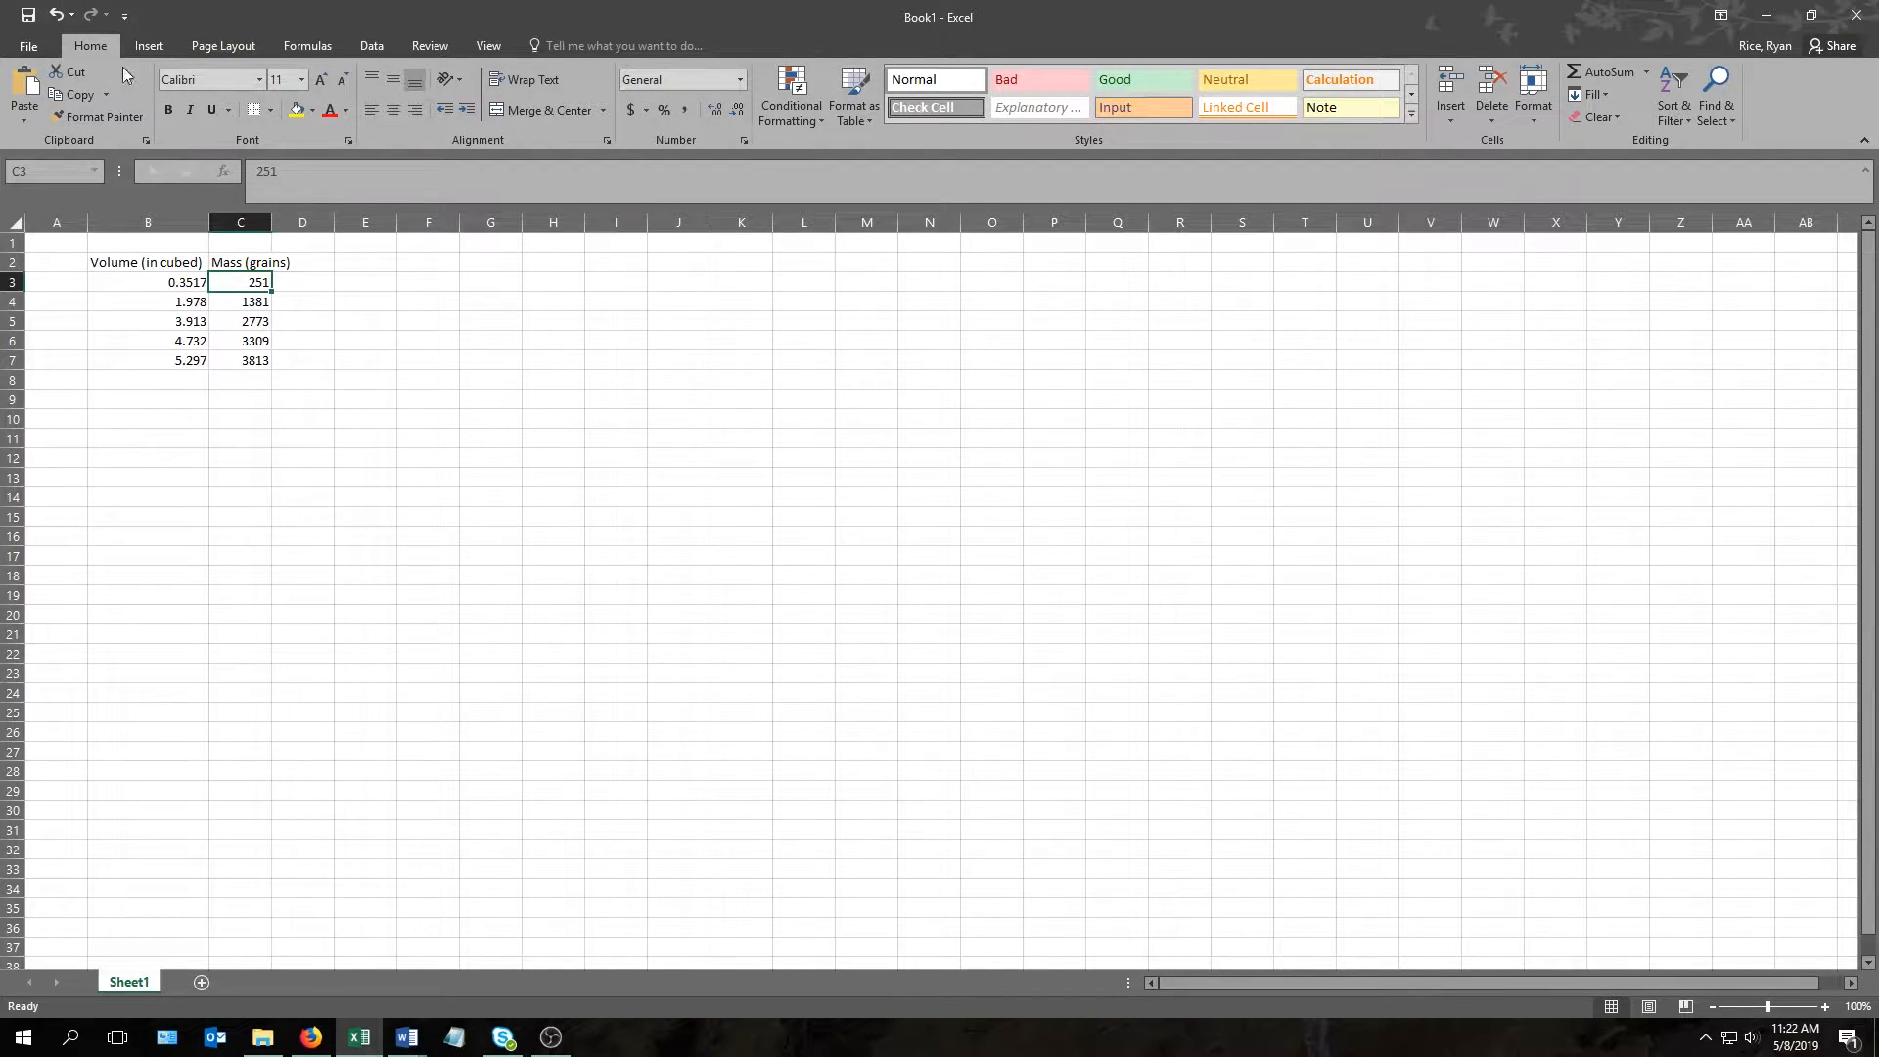
click(717, 120)
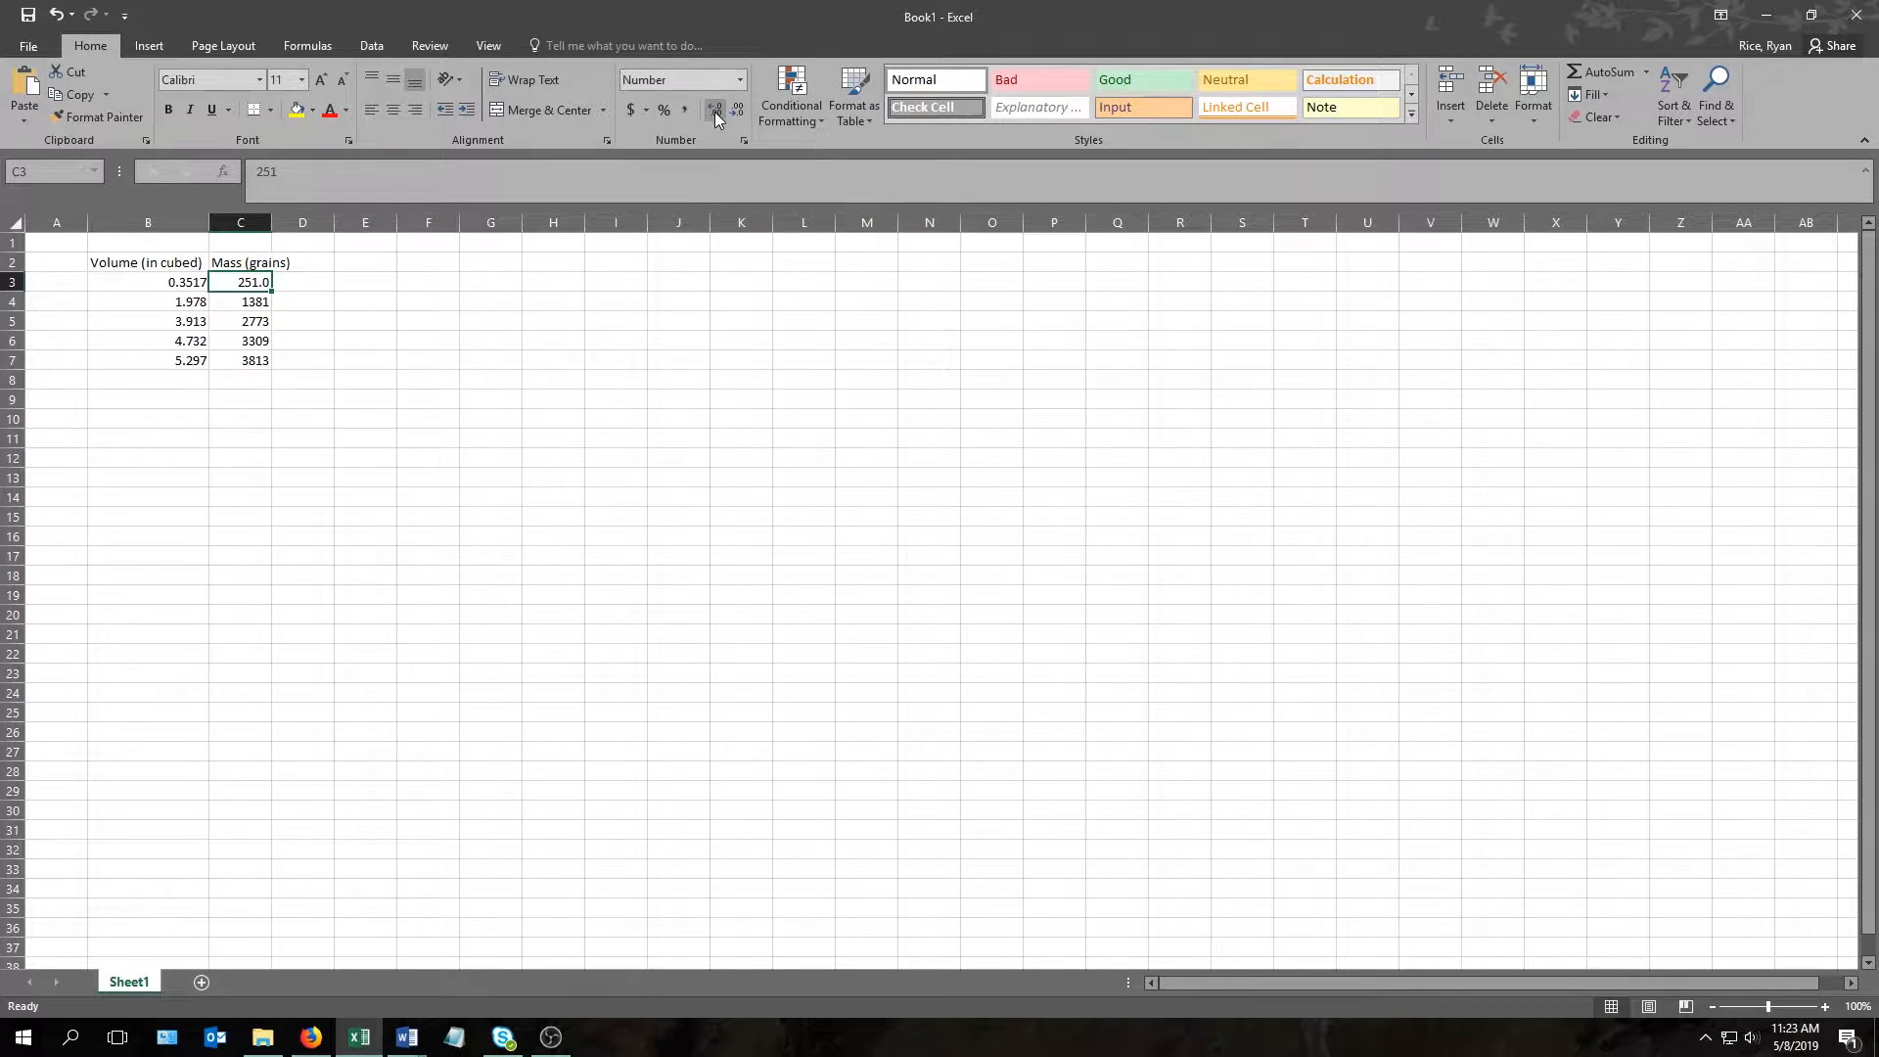
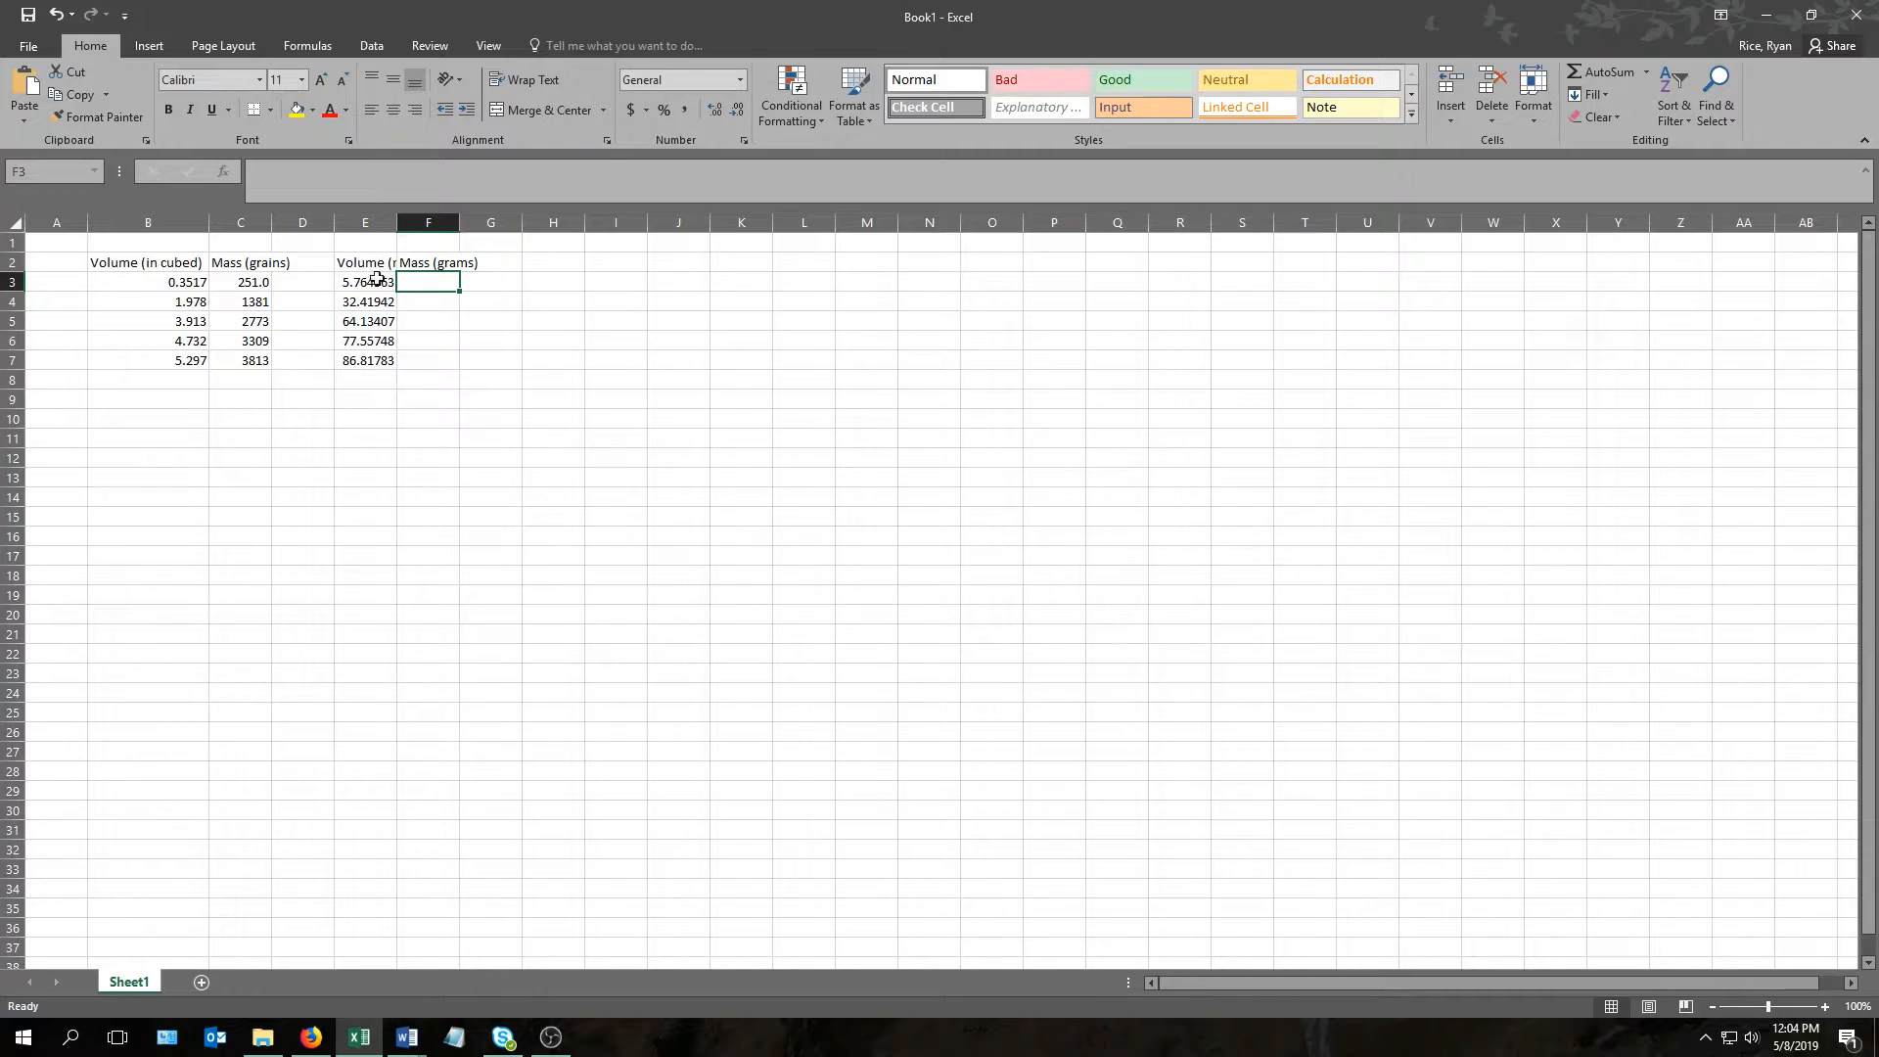
- Fit column E to its heading and convert the masses to grams in F3:F7 with =C3/15.43 filled down
double_click(396, 222)
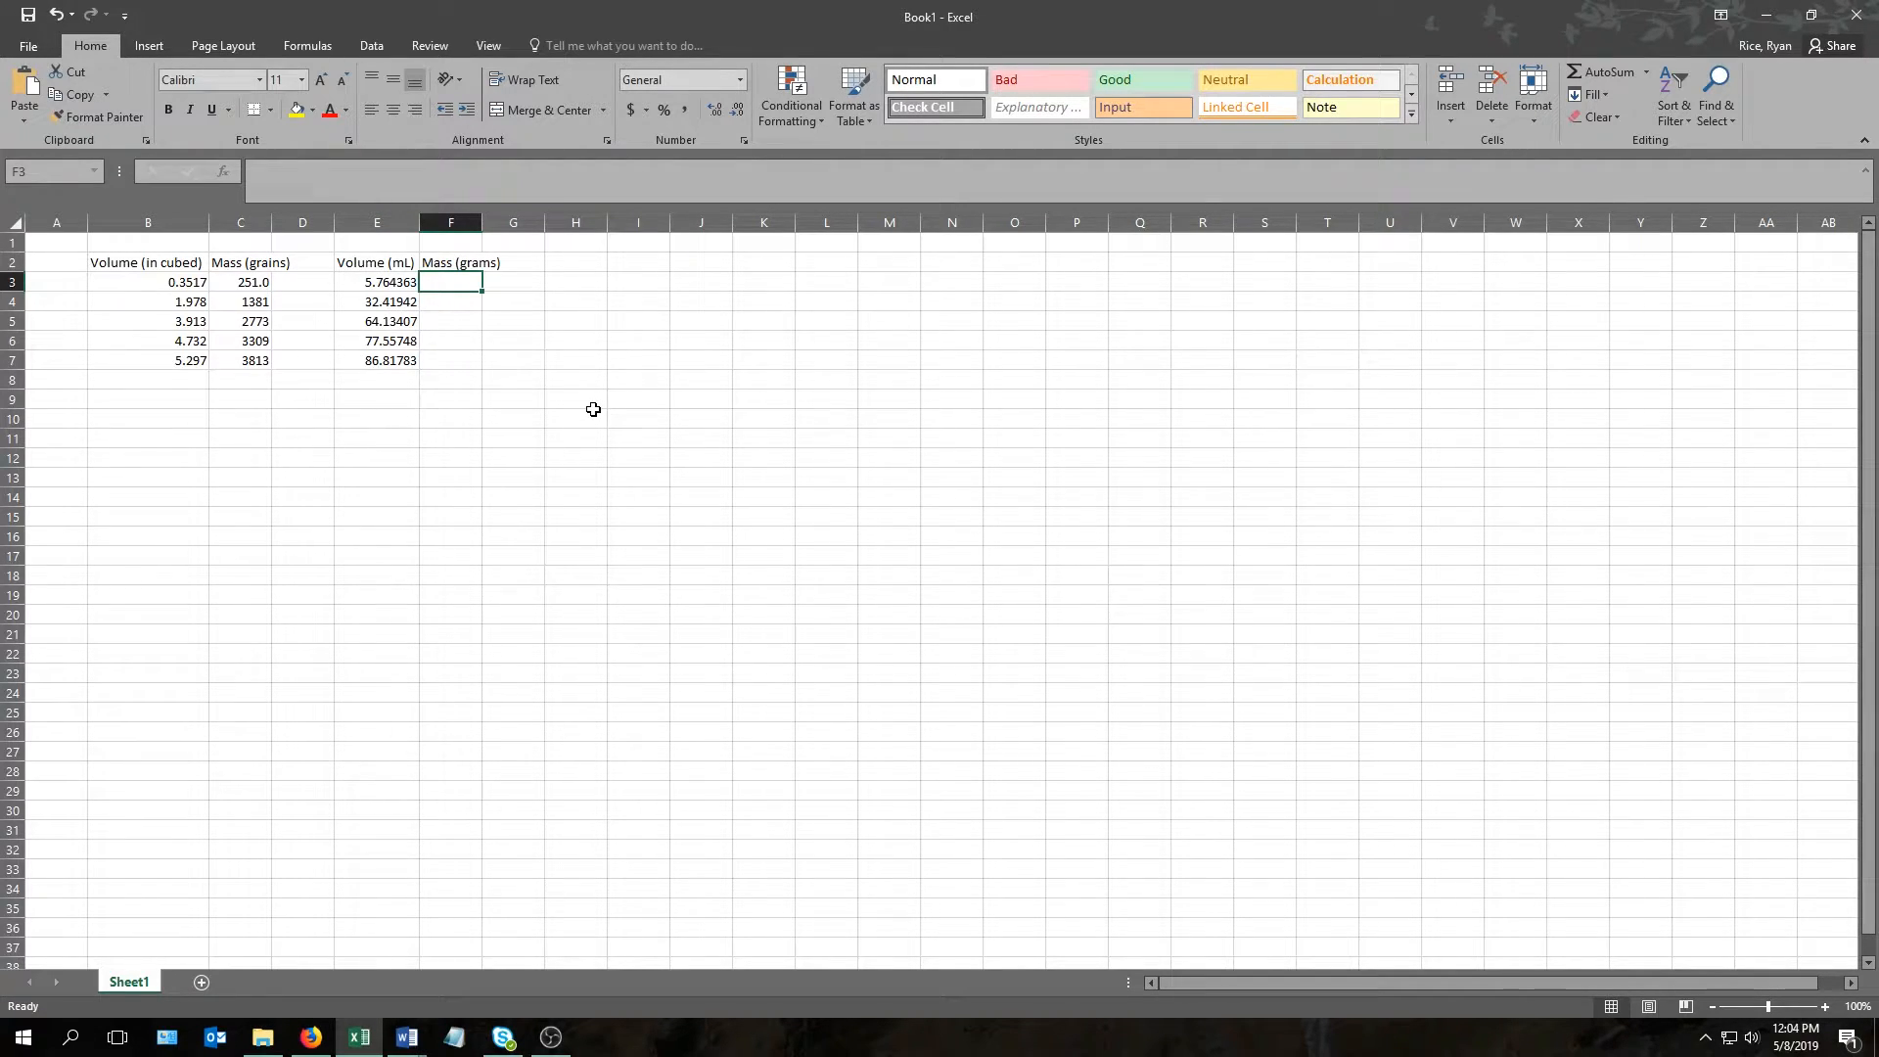
text(=)
click(247, 286)
text(/)
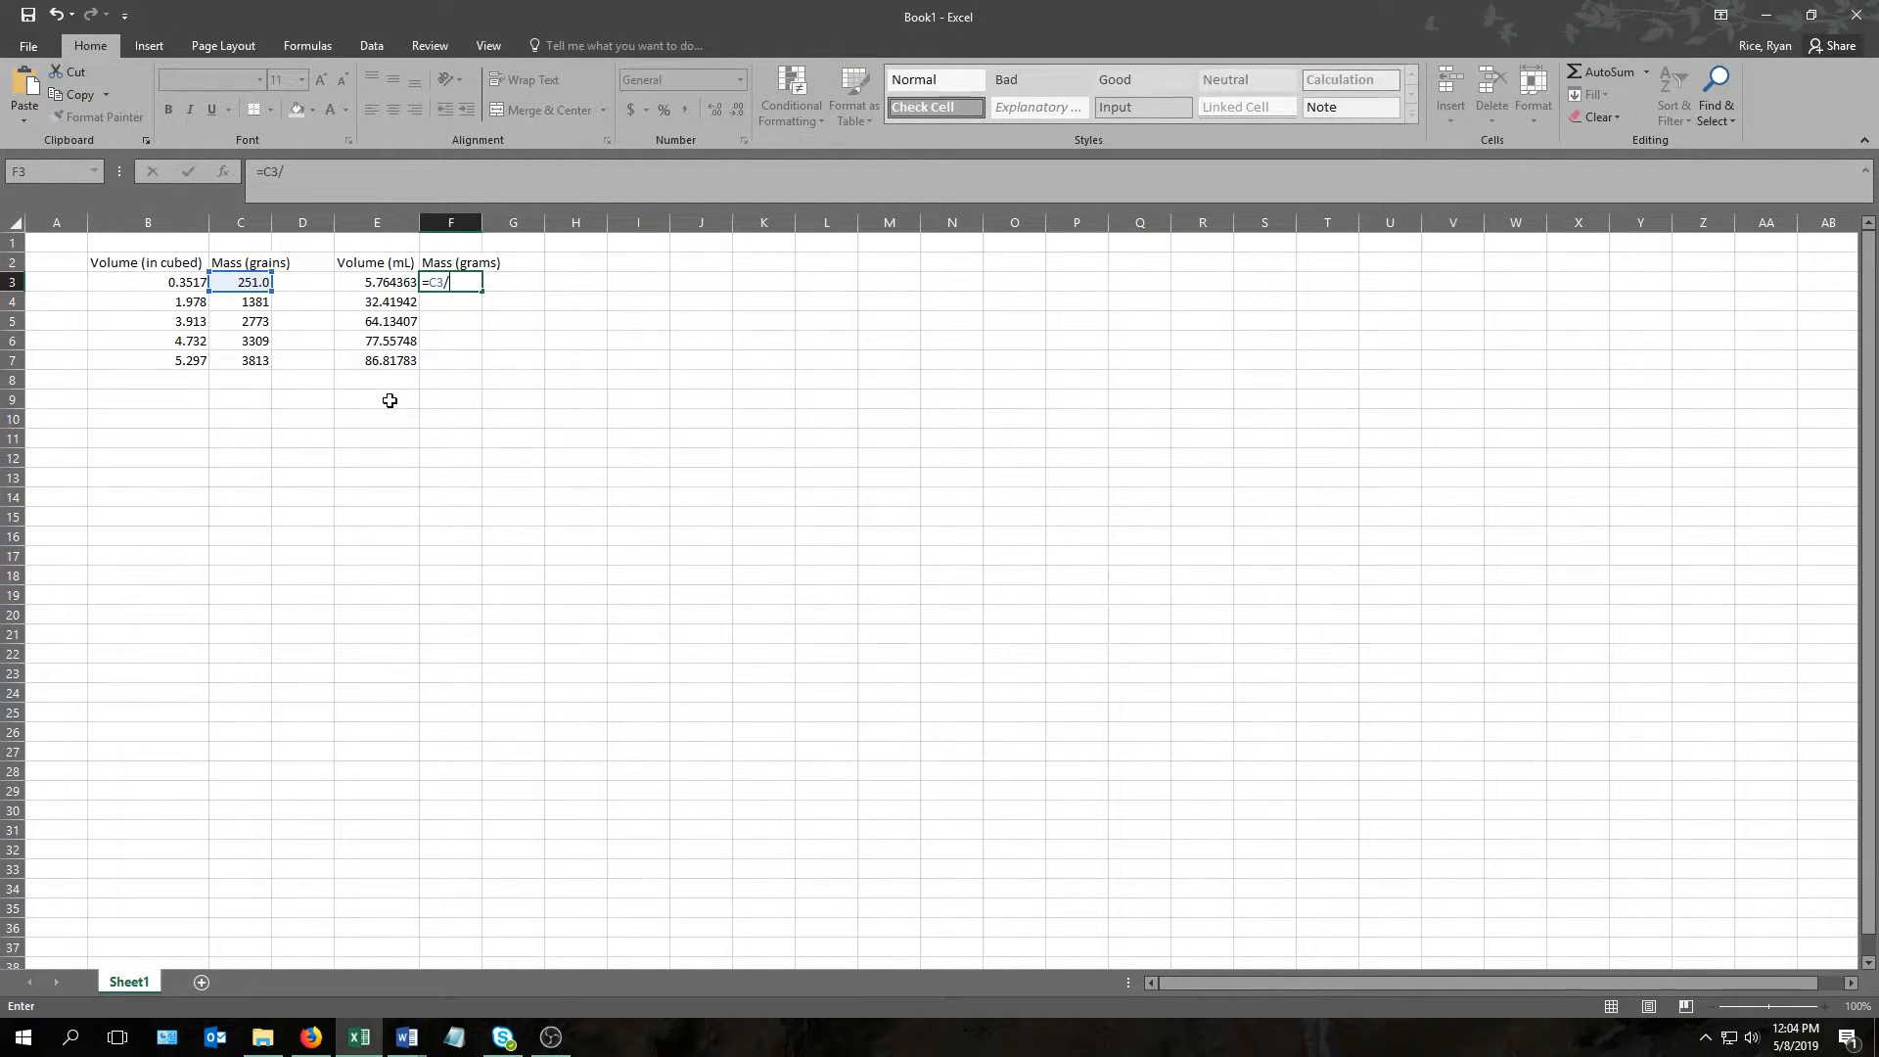
text(15.43)
key(Return)
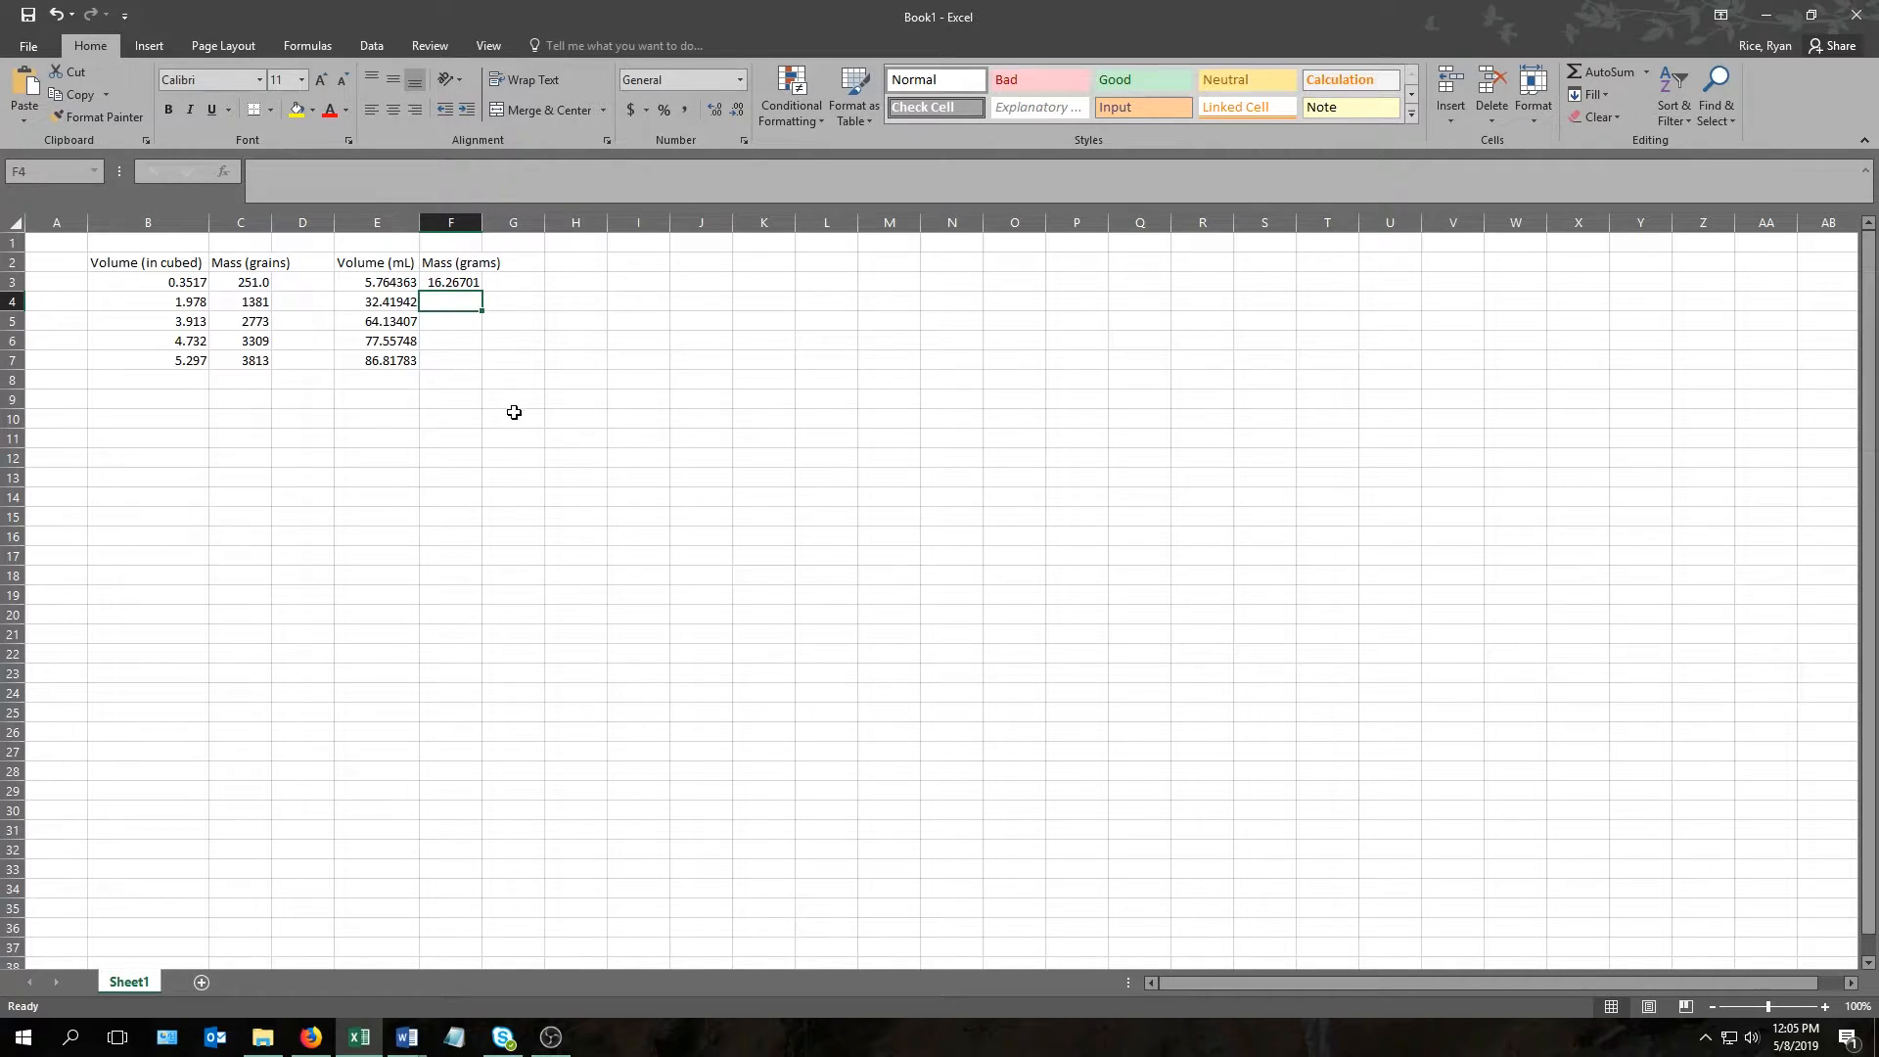
click(458, 282)
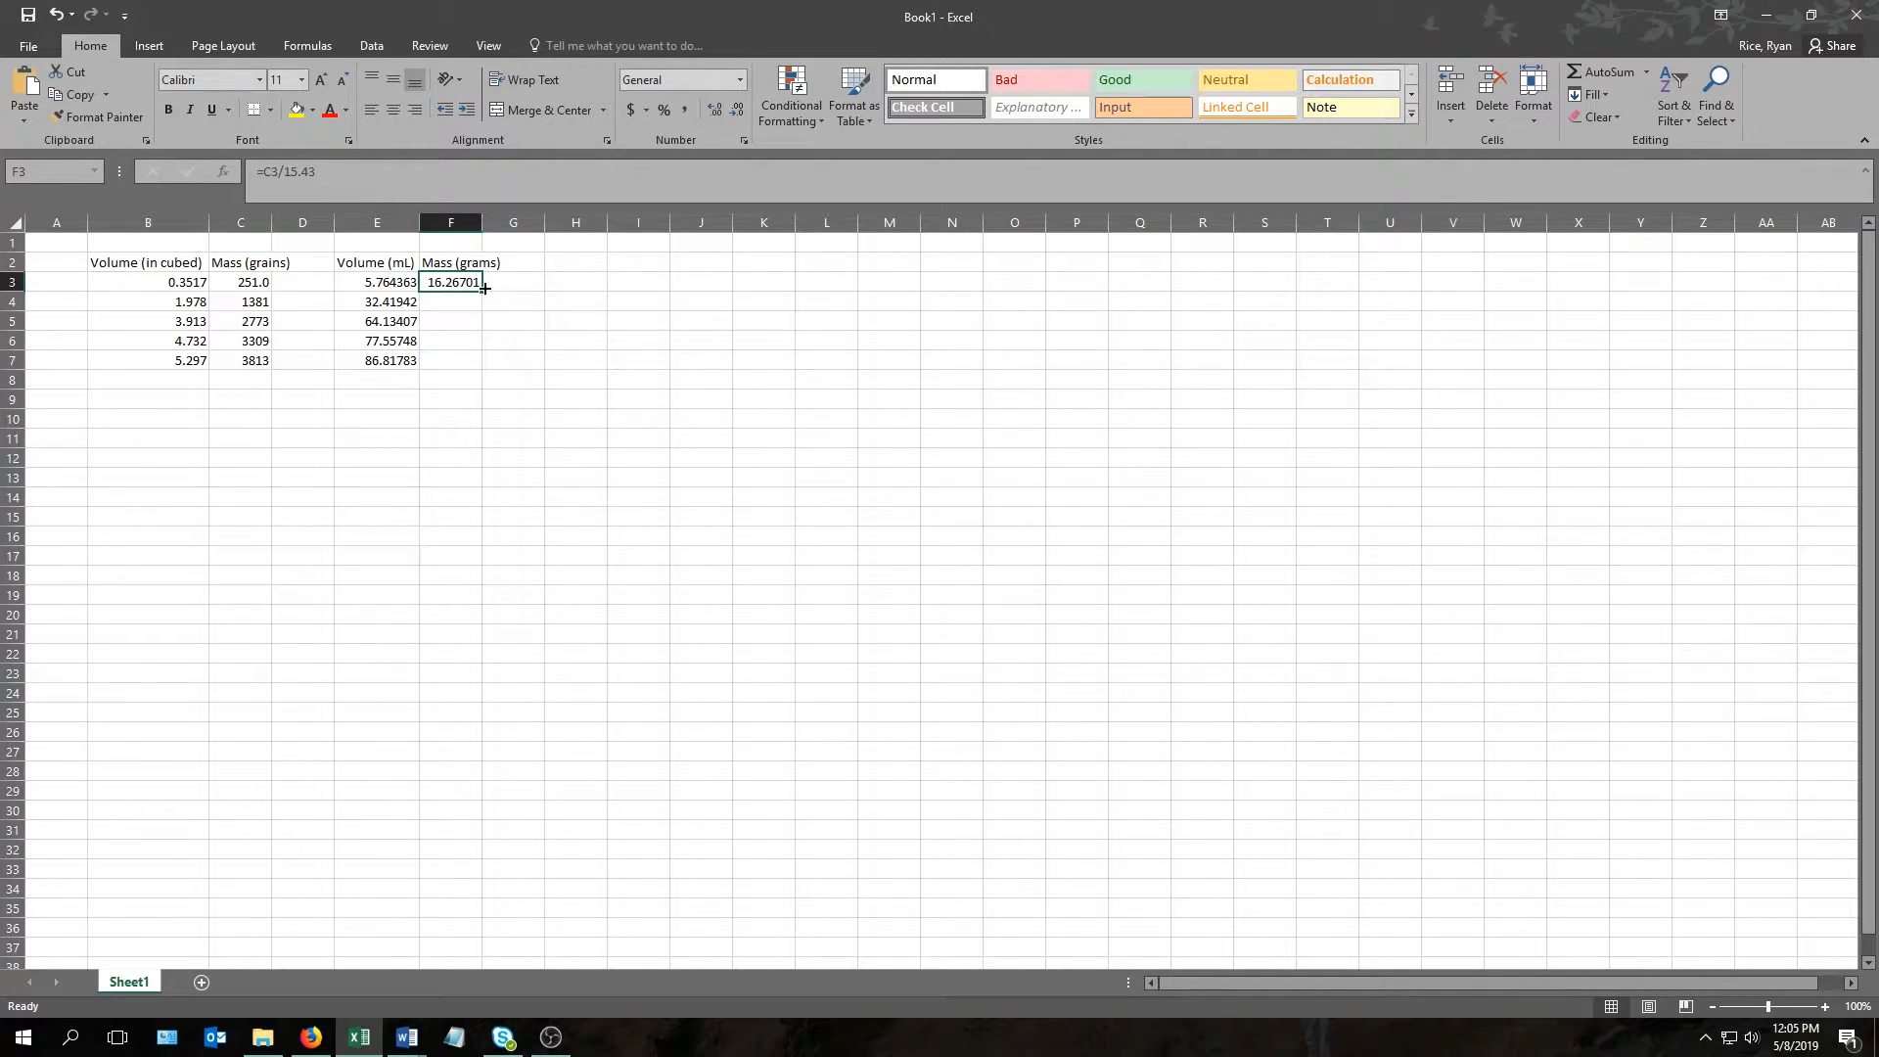
drag(482, 292, 486, 370)
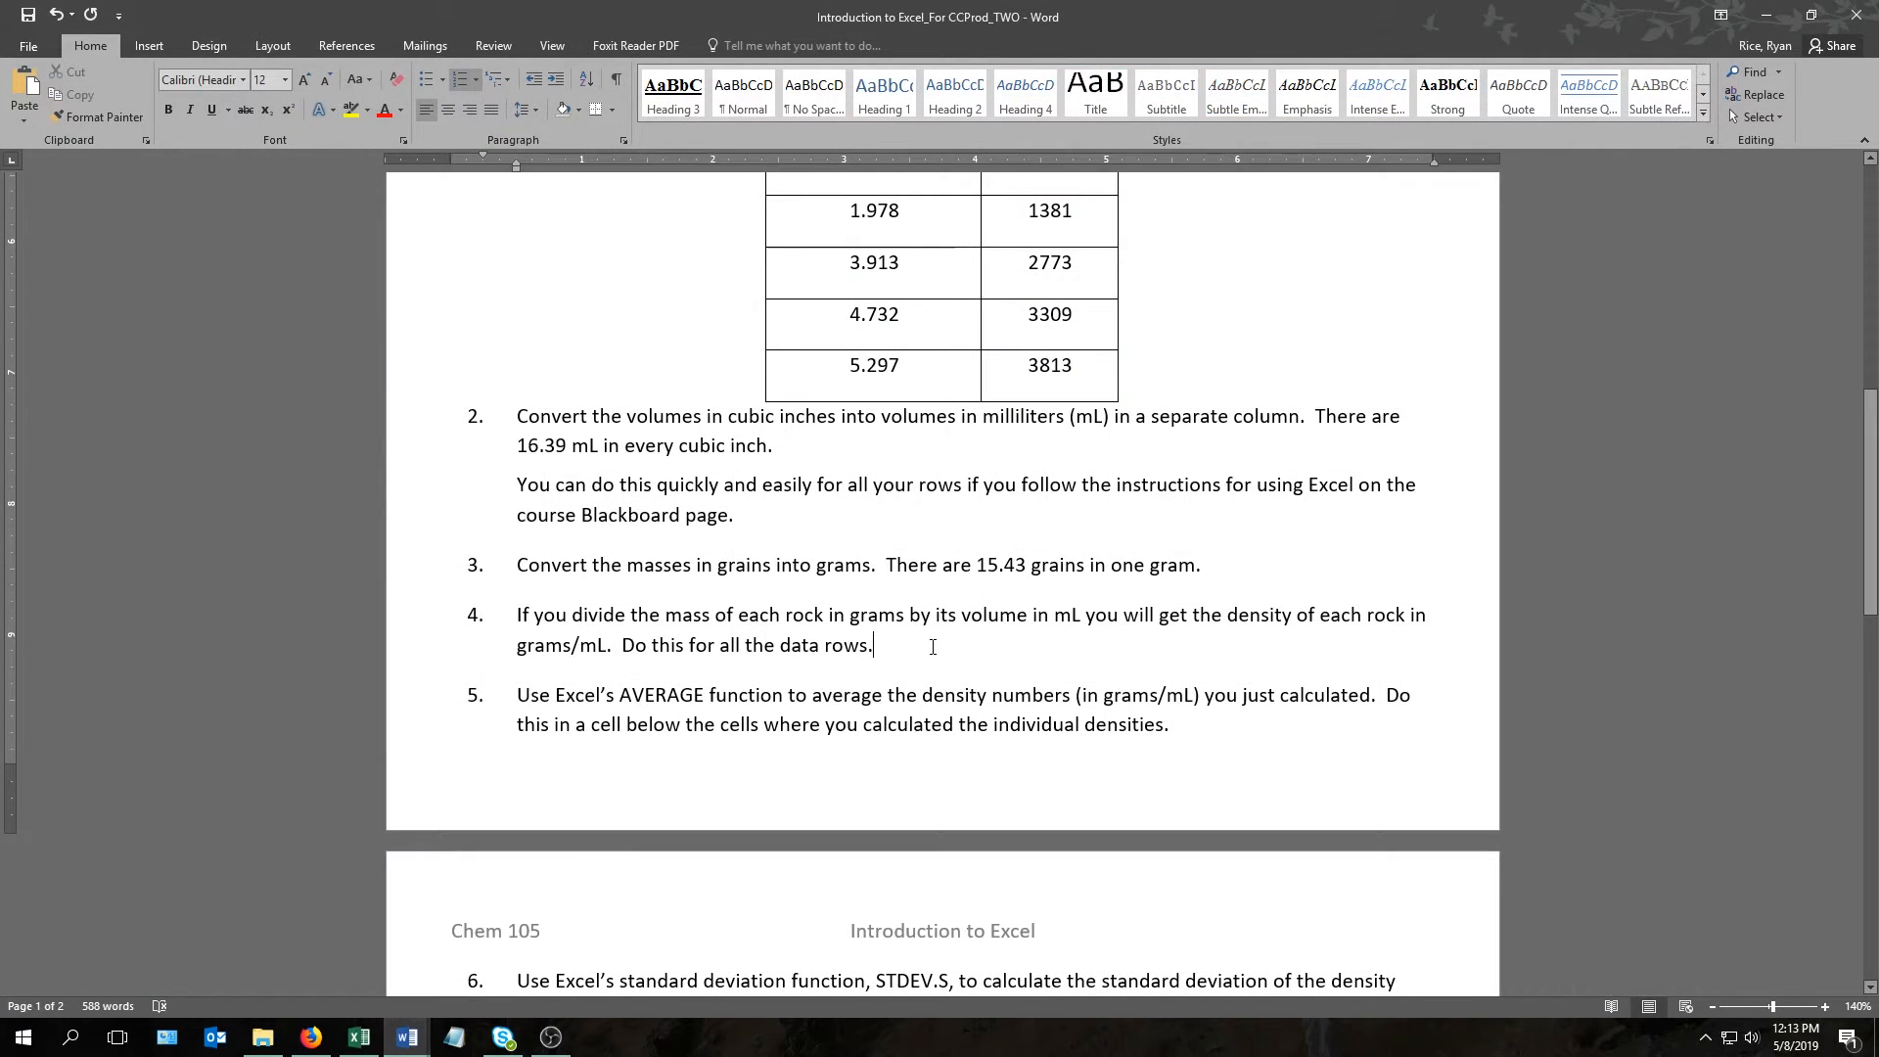
- Read item 4 of the exercise on rock density, switch back to Excel and enter the heading "Density" in H2
triple_click(928, 647)
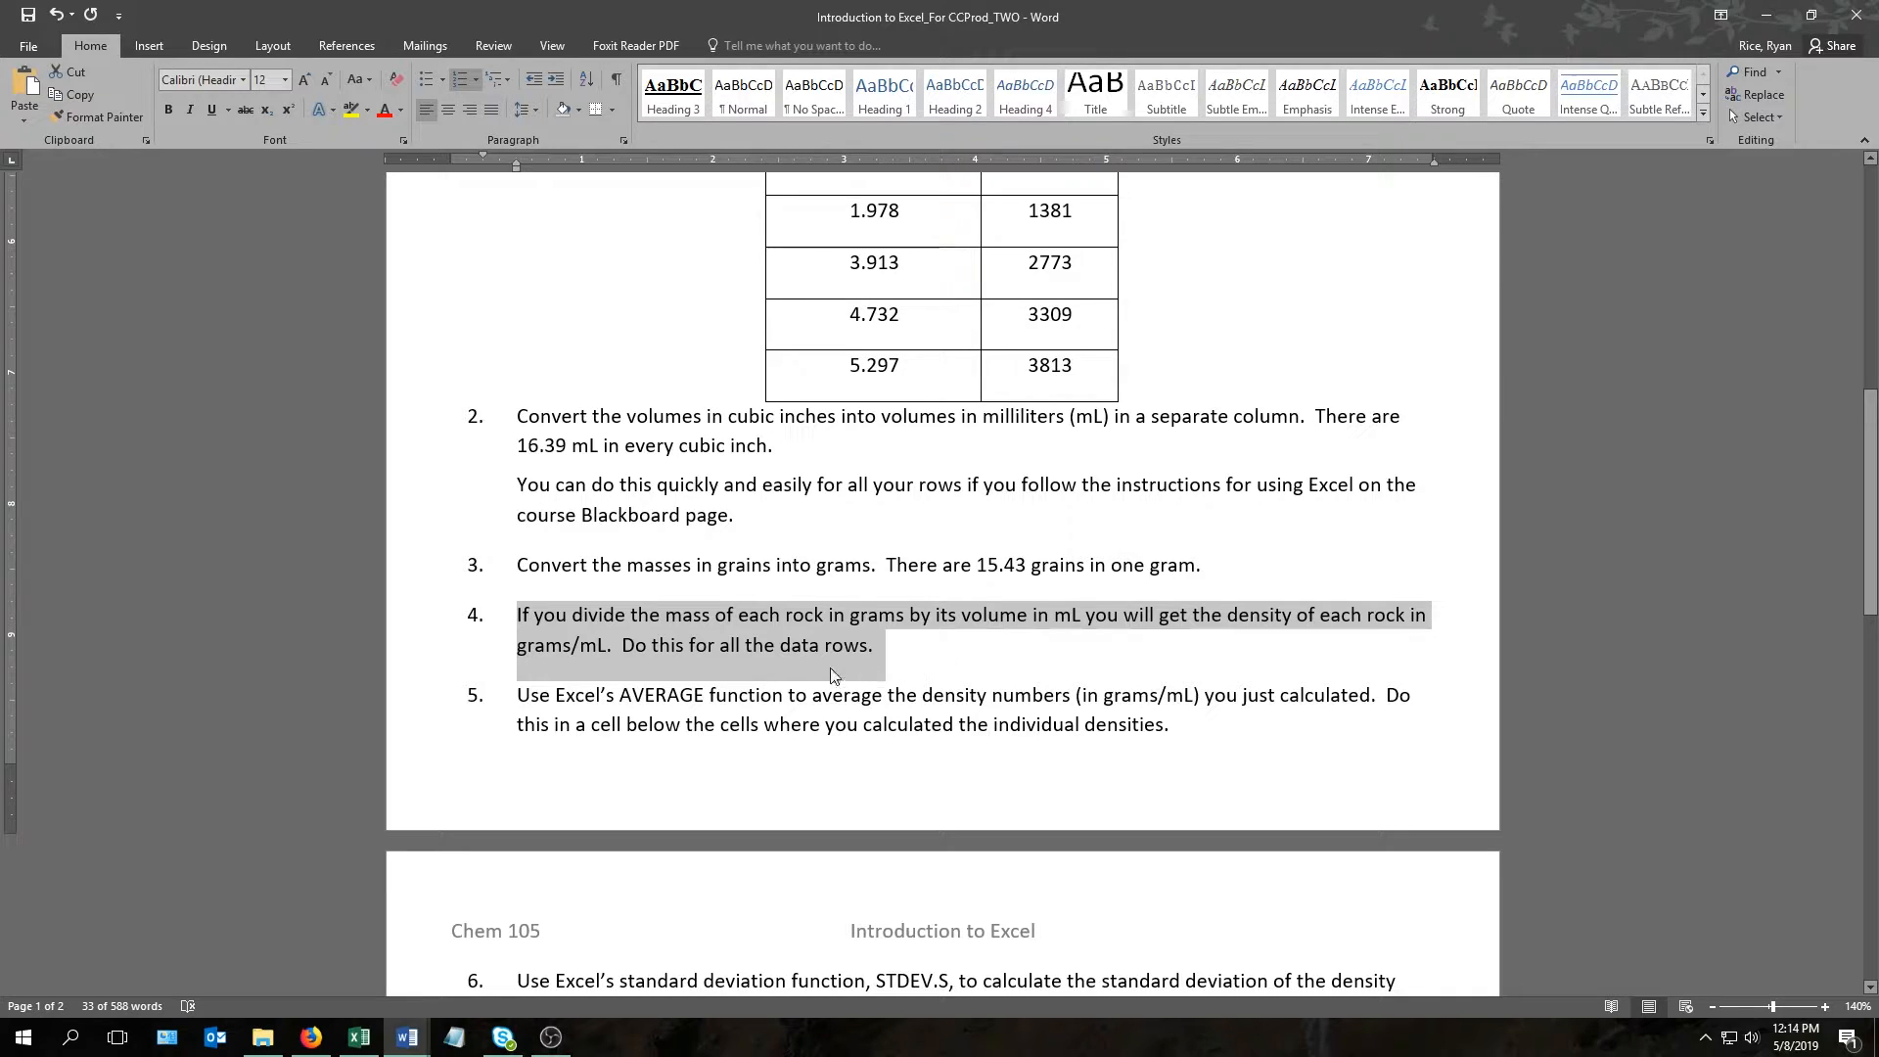
click(722, 642)
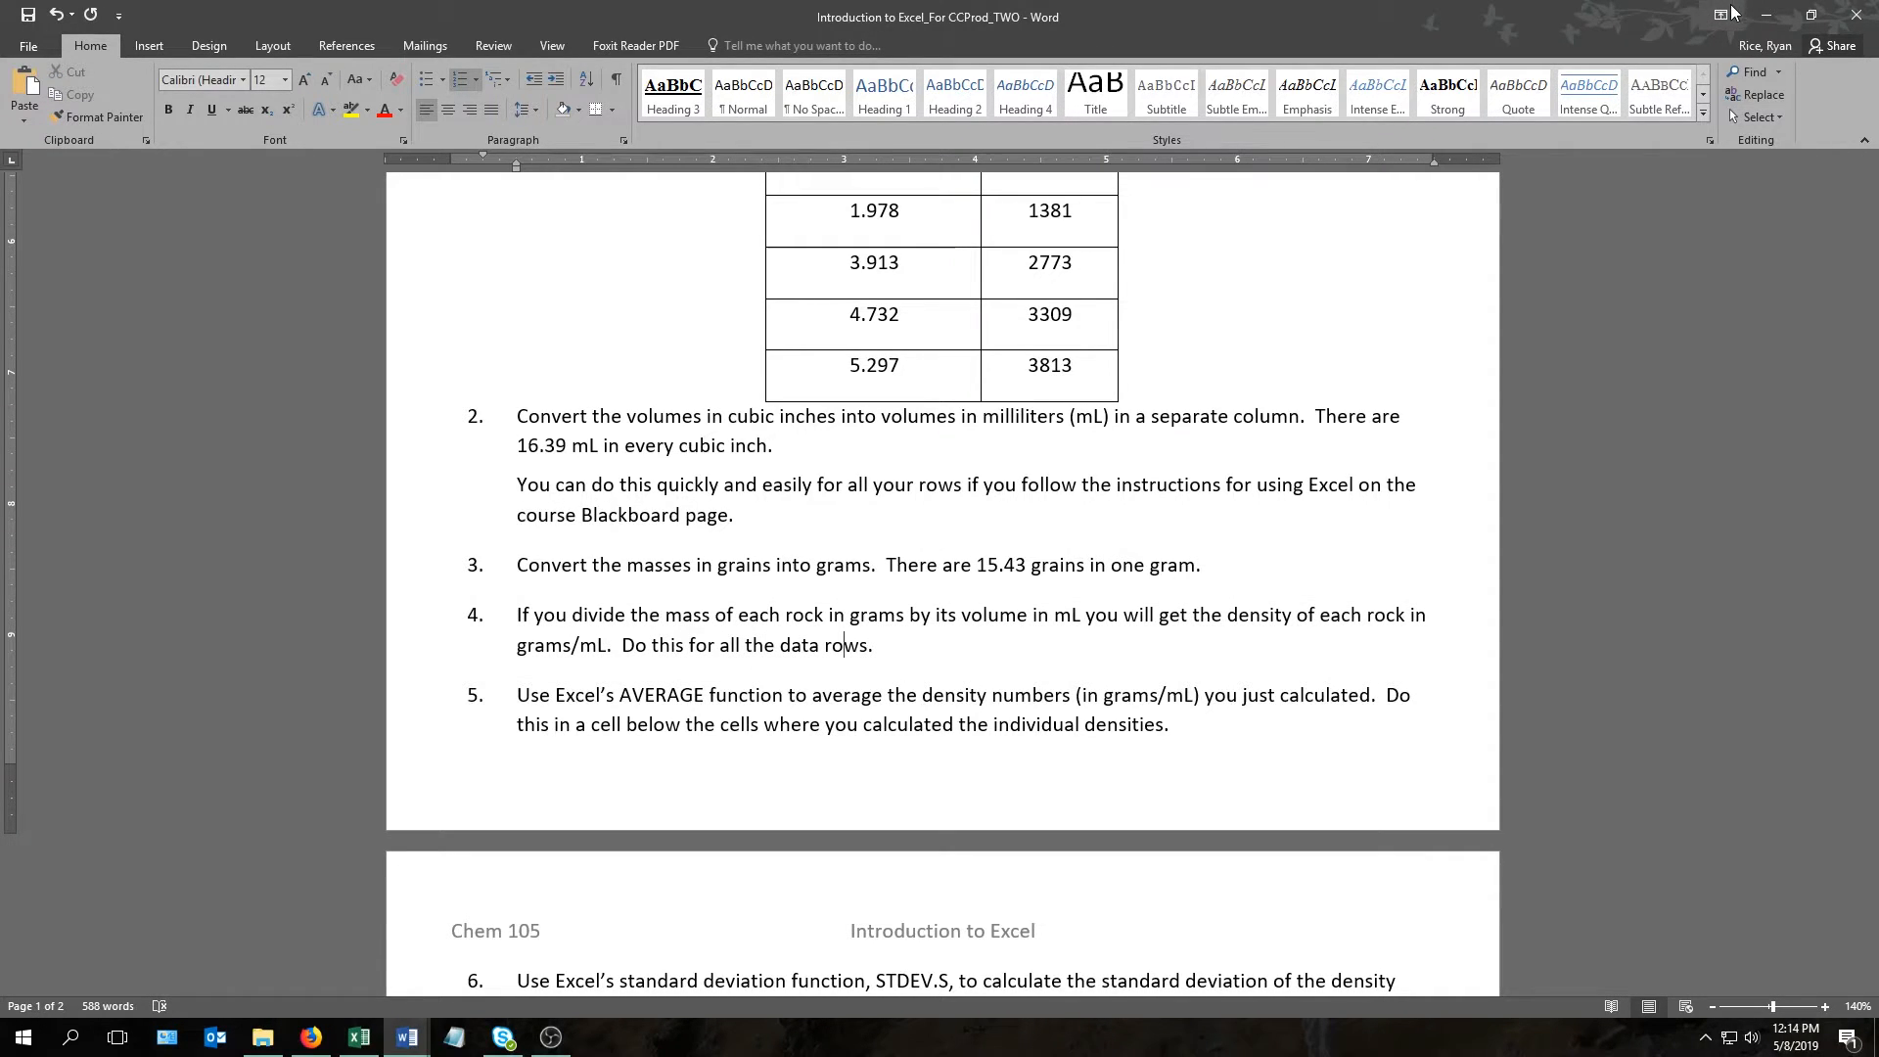
click(1767, 14)
click(581, 282)
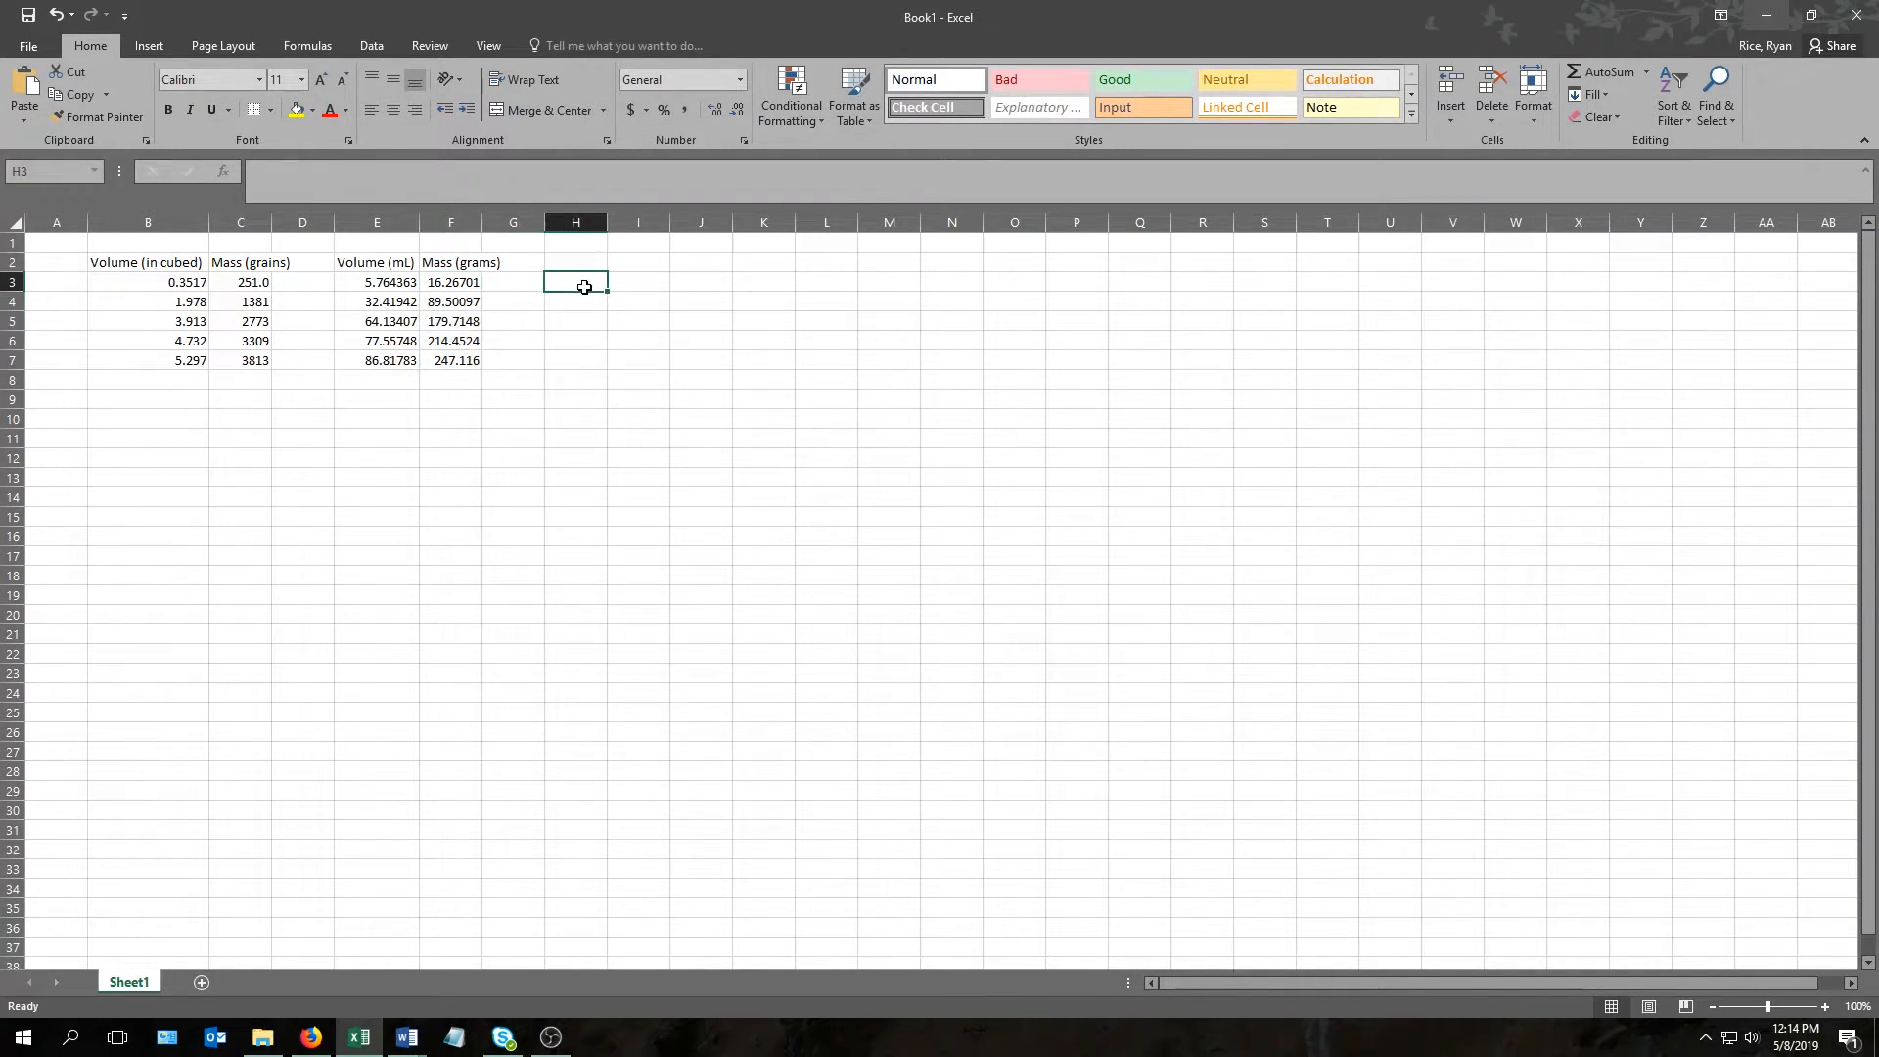
key(Up)
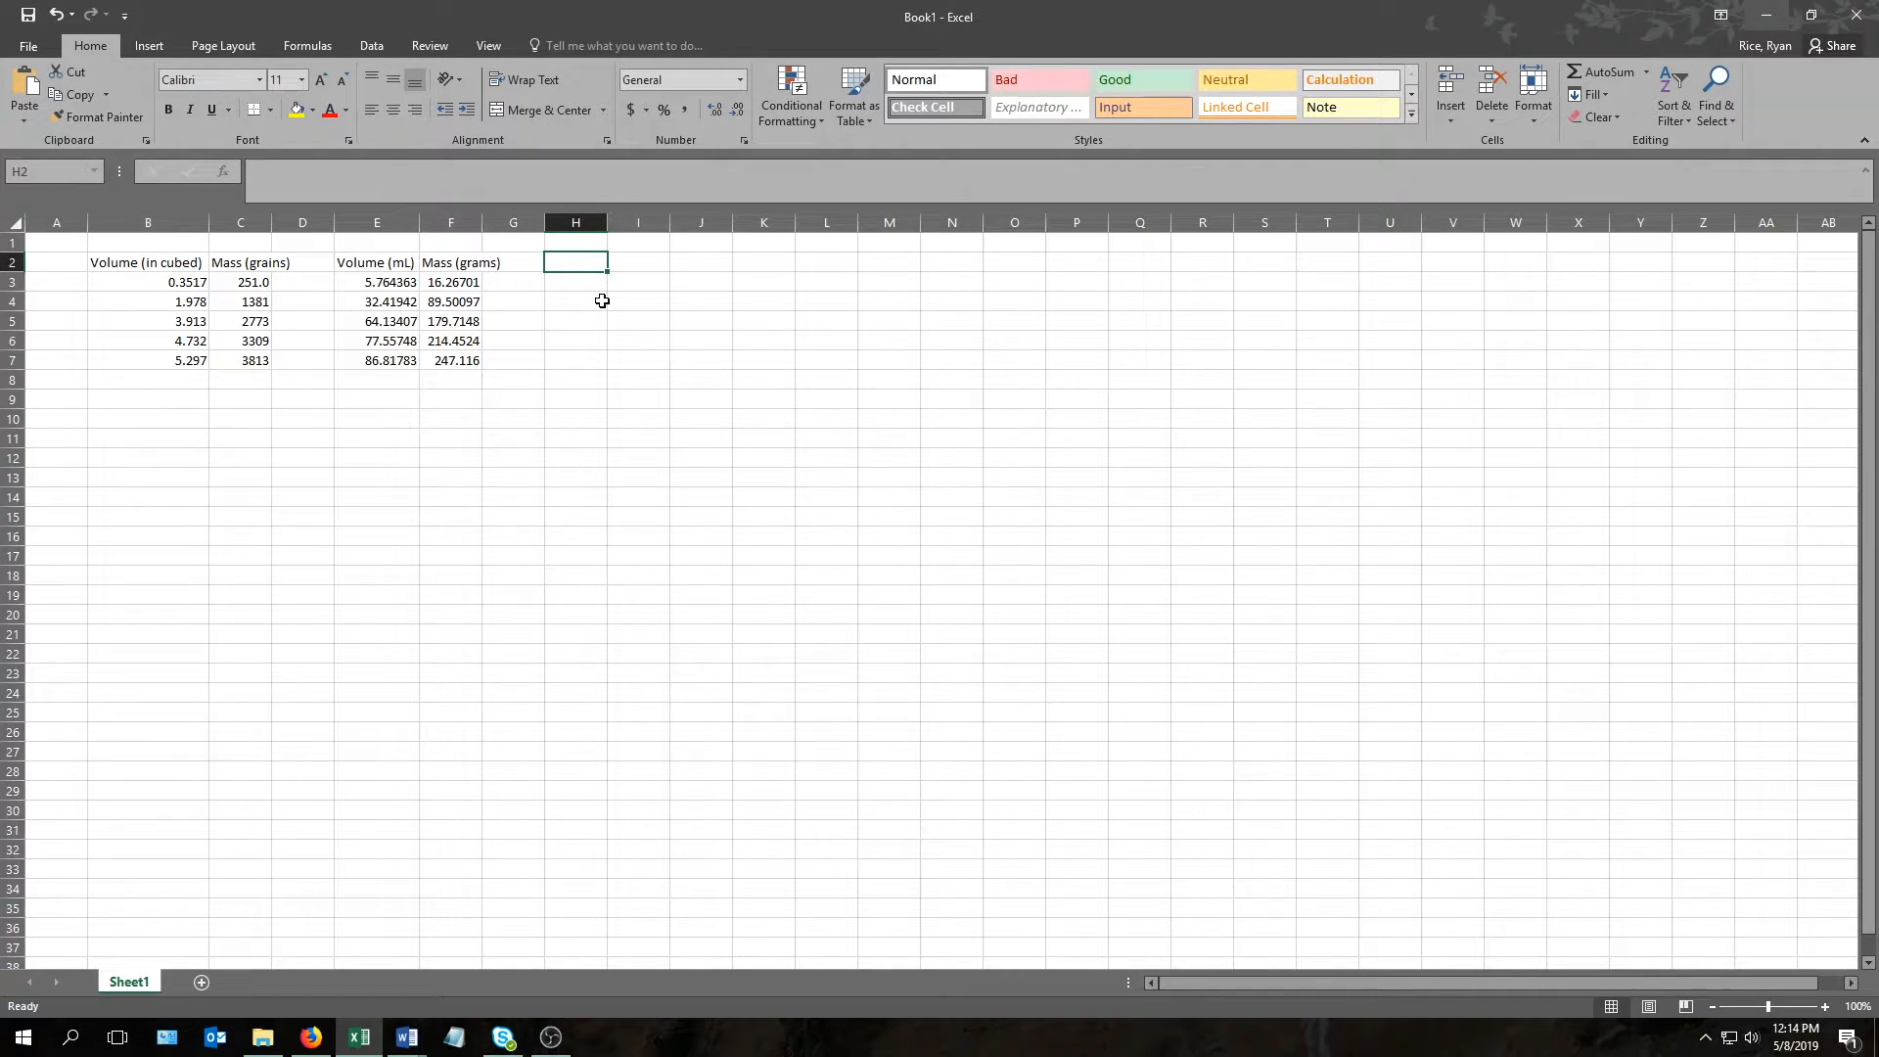
text(Density)
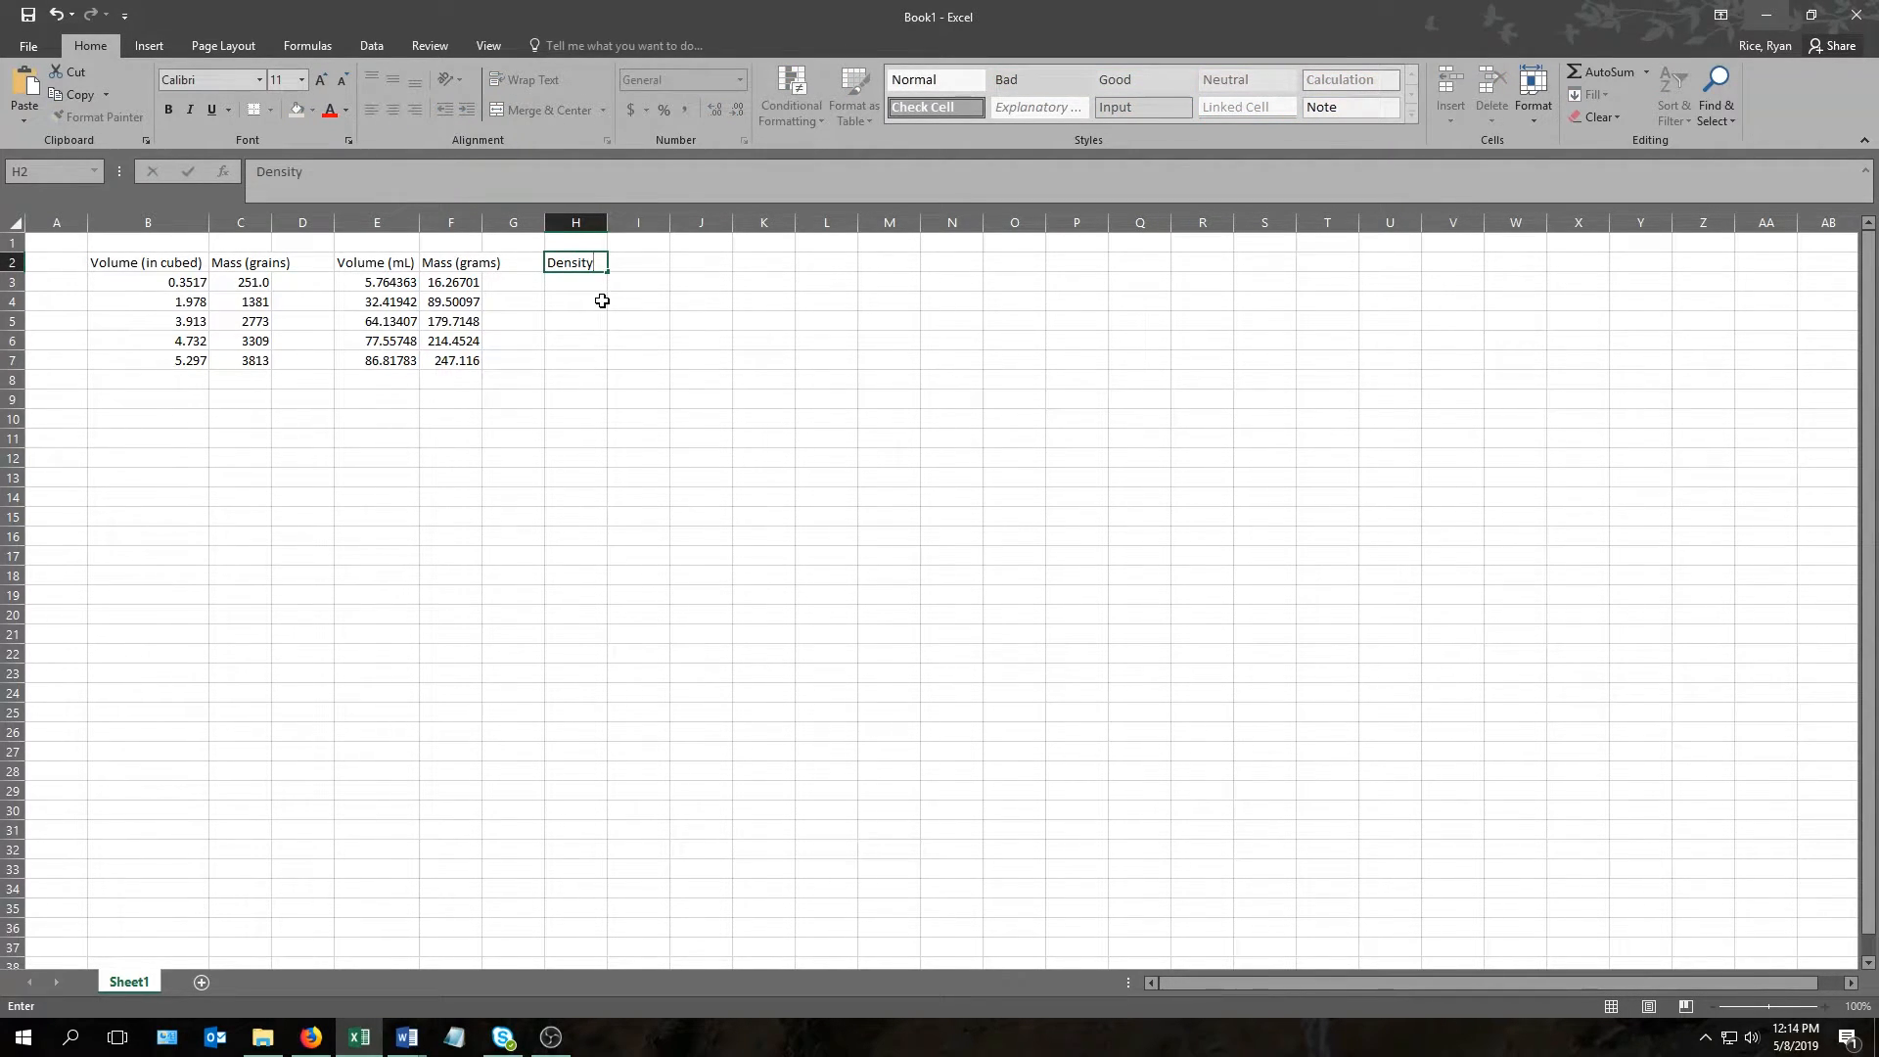
key(Return)
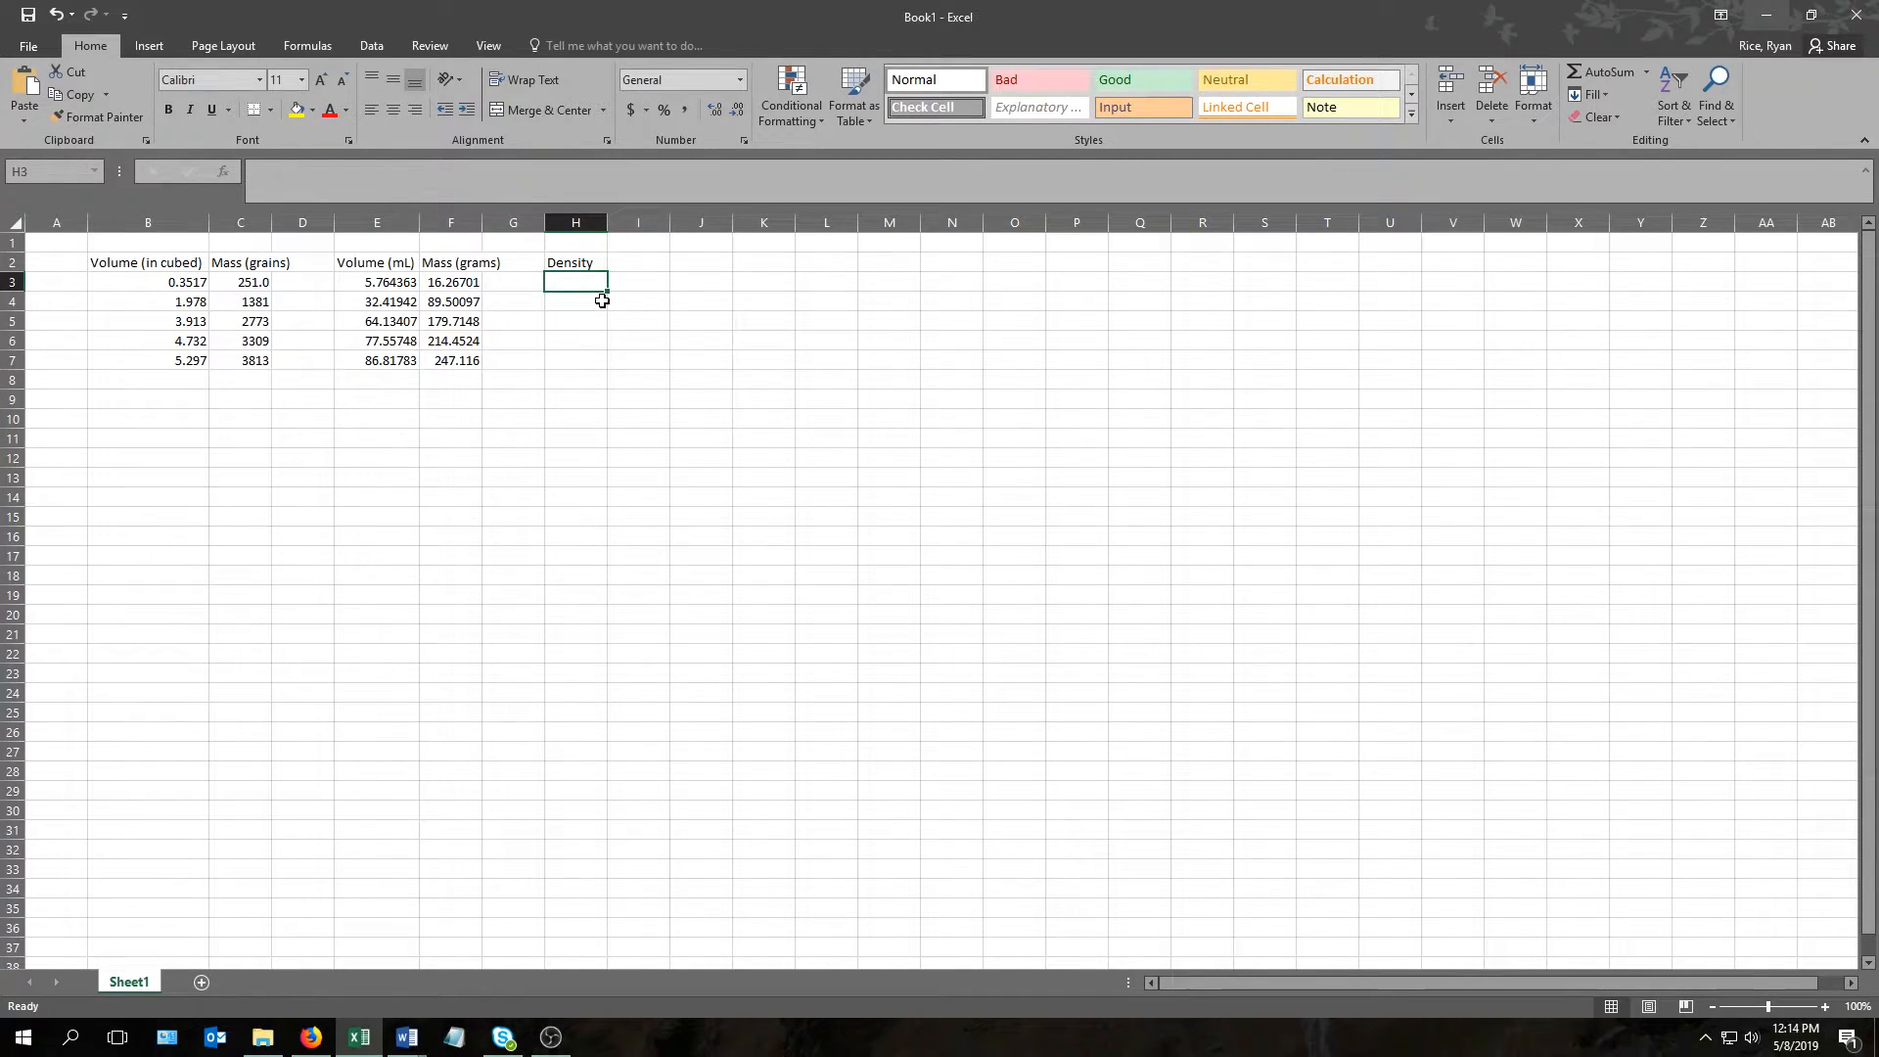
- Calculate the rock densities in H3:H7 with =F3/E3 filled down
text(=)
click(459, 284)
text(/)
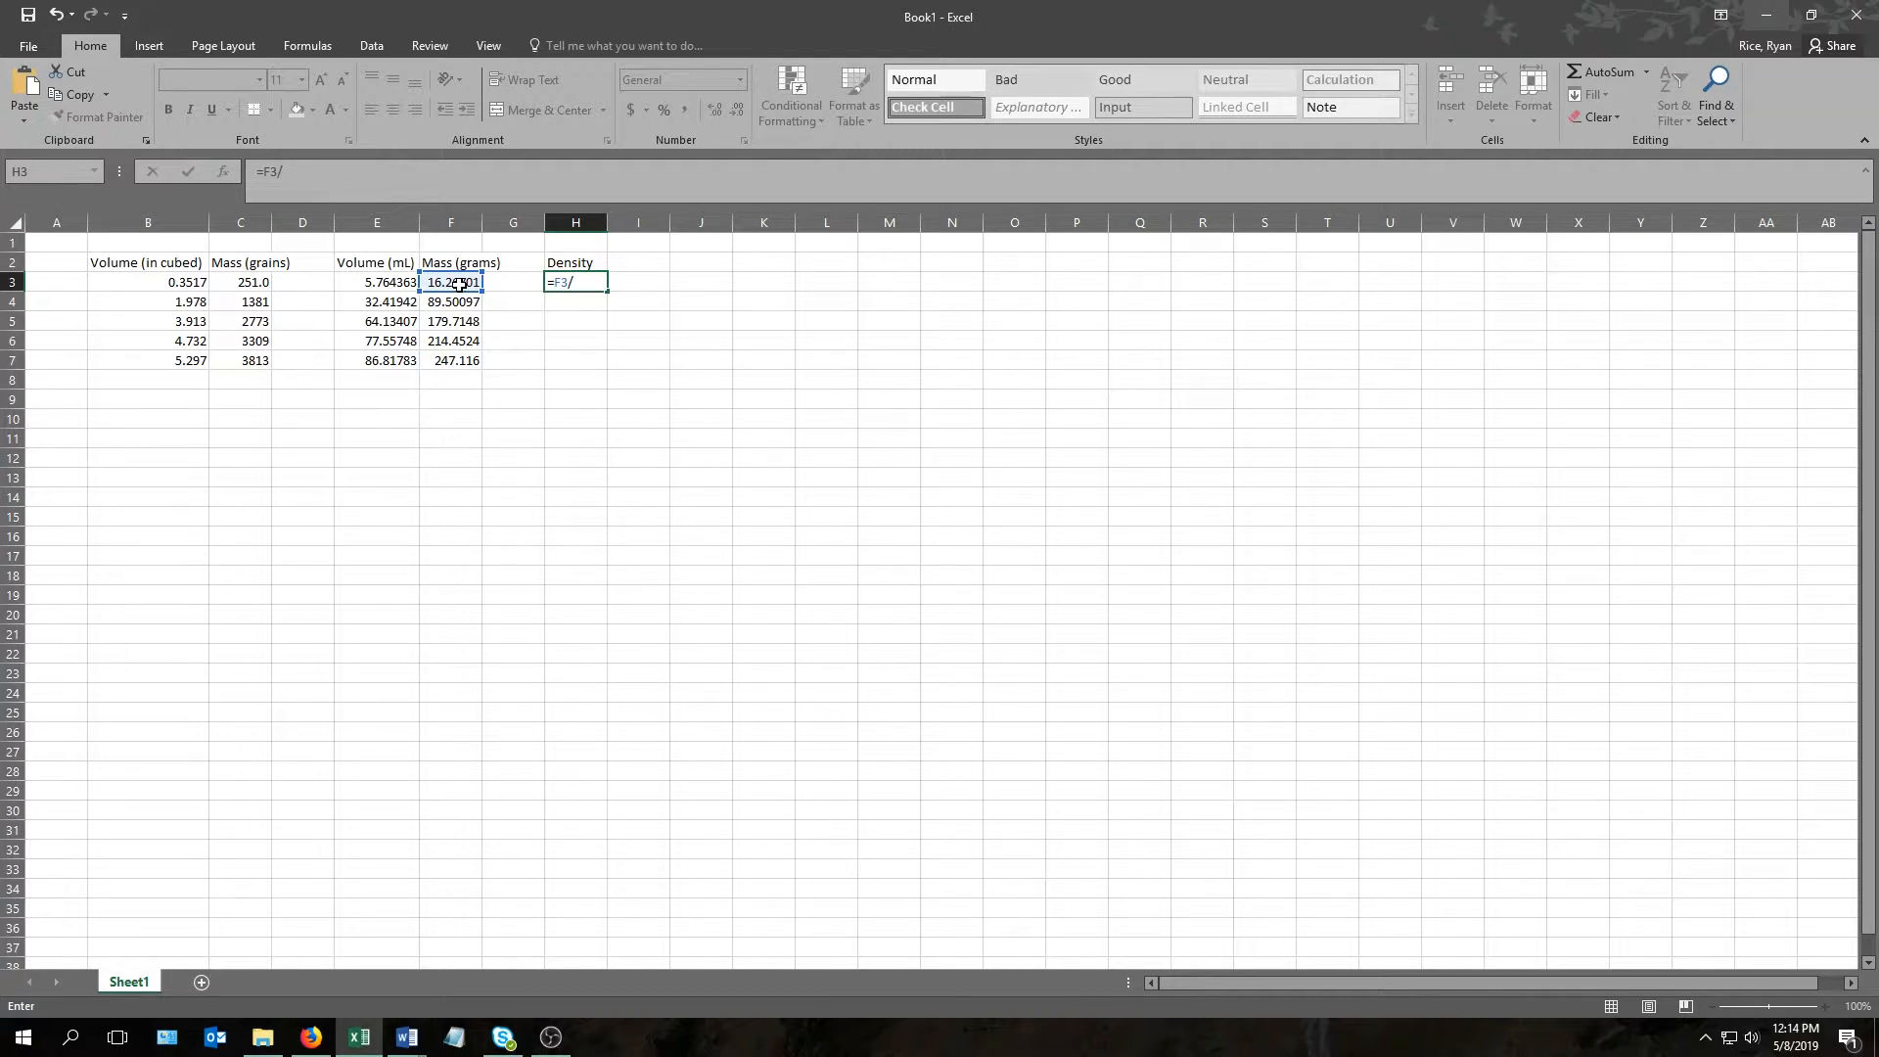
click(389, 283)
key(Return)
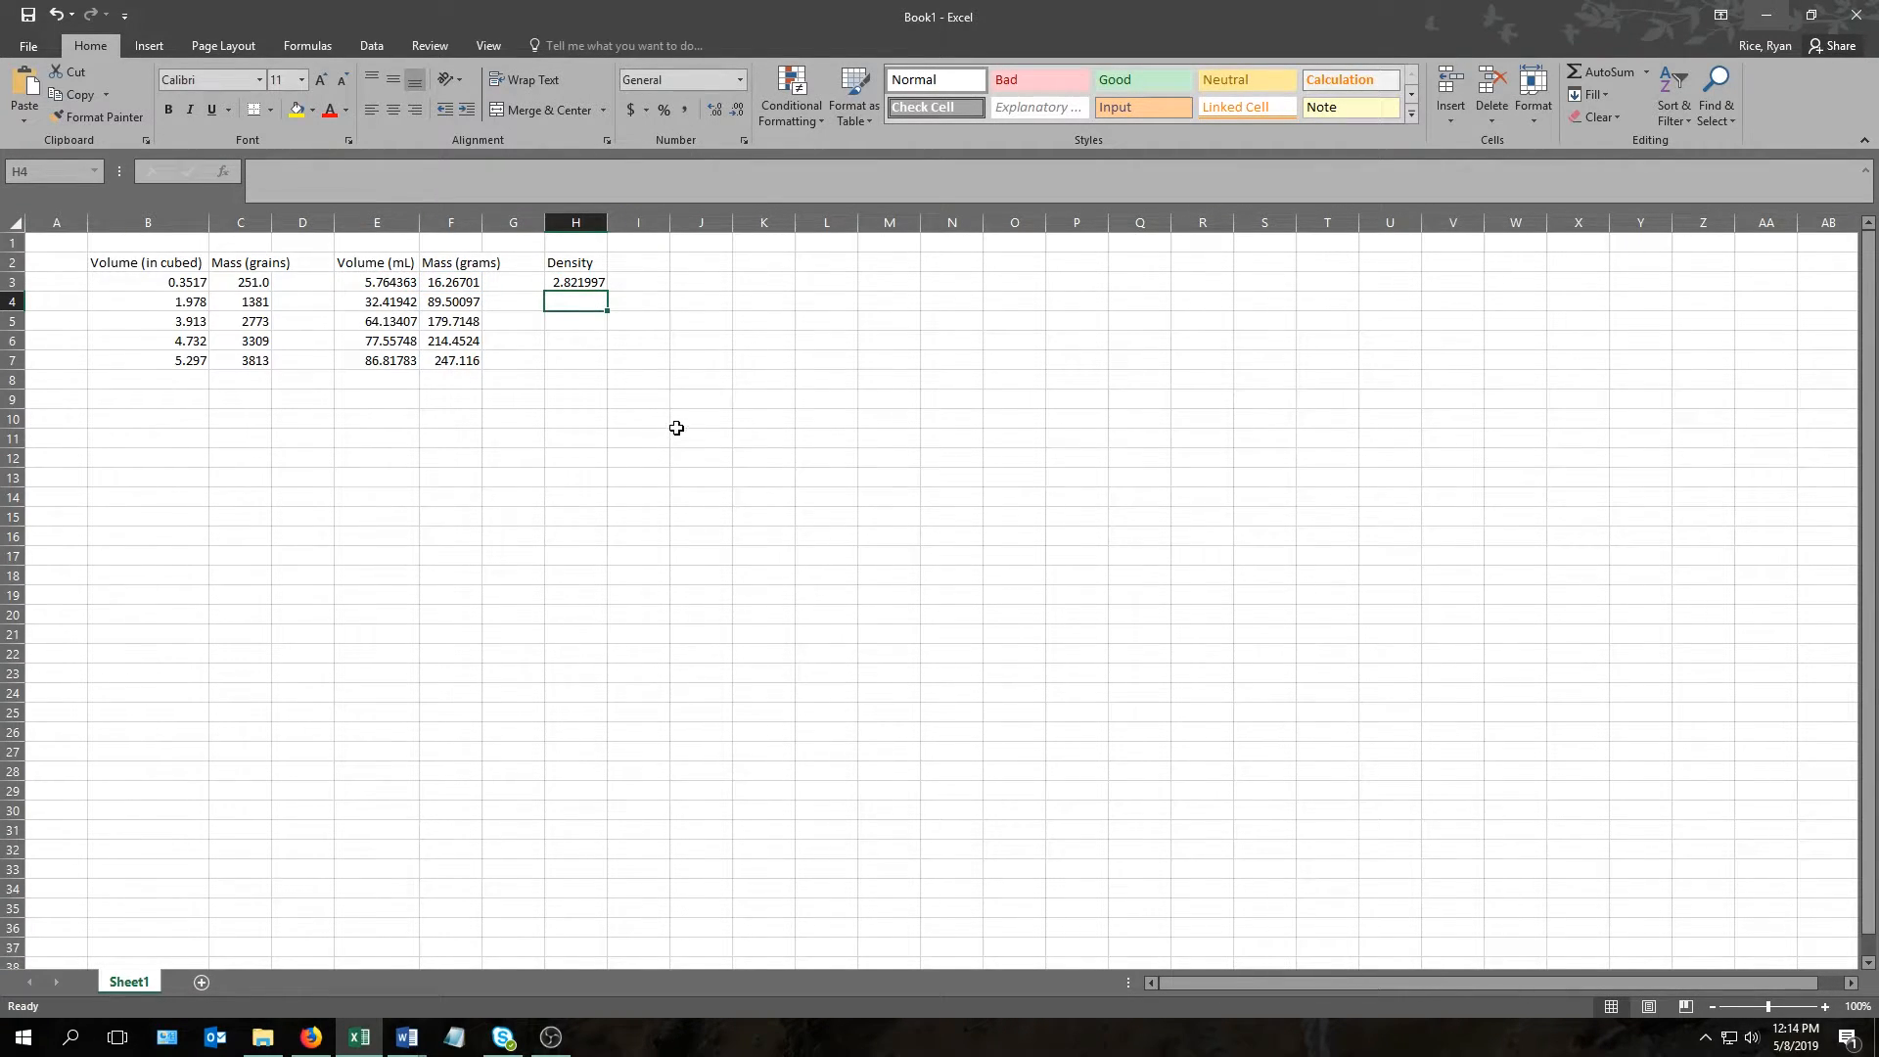
click(580, 284)
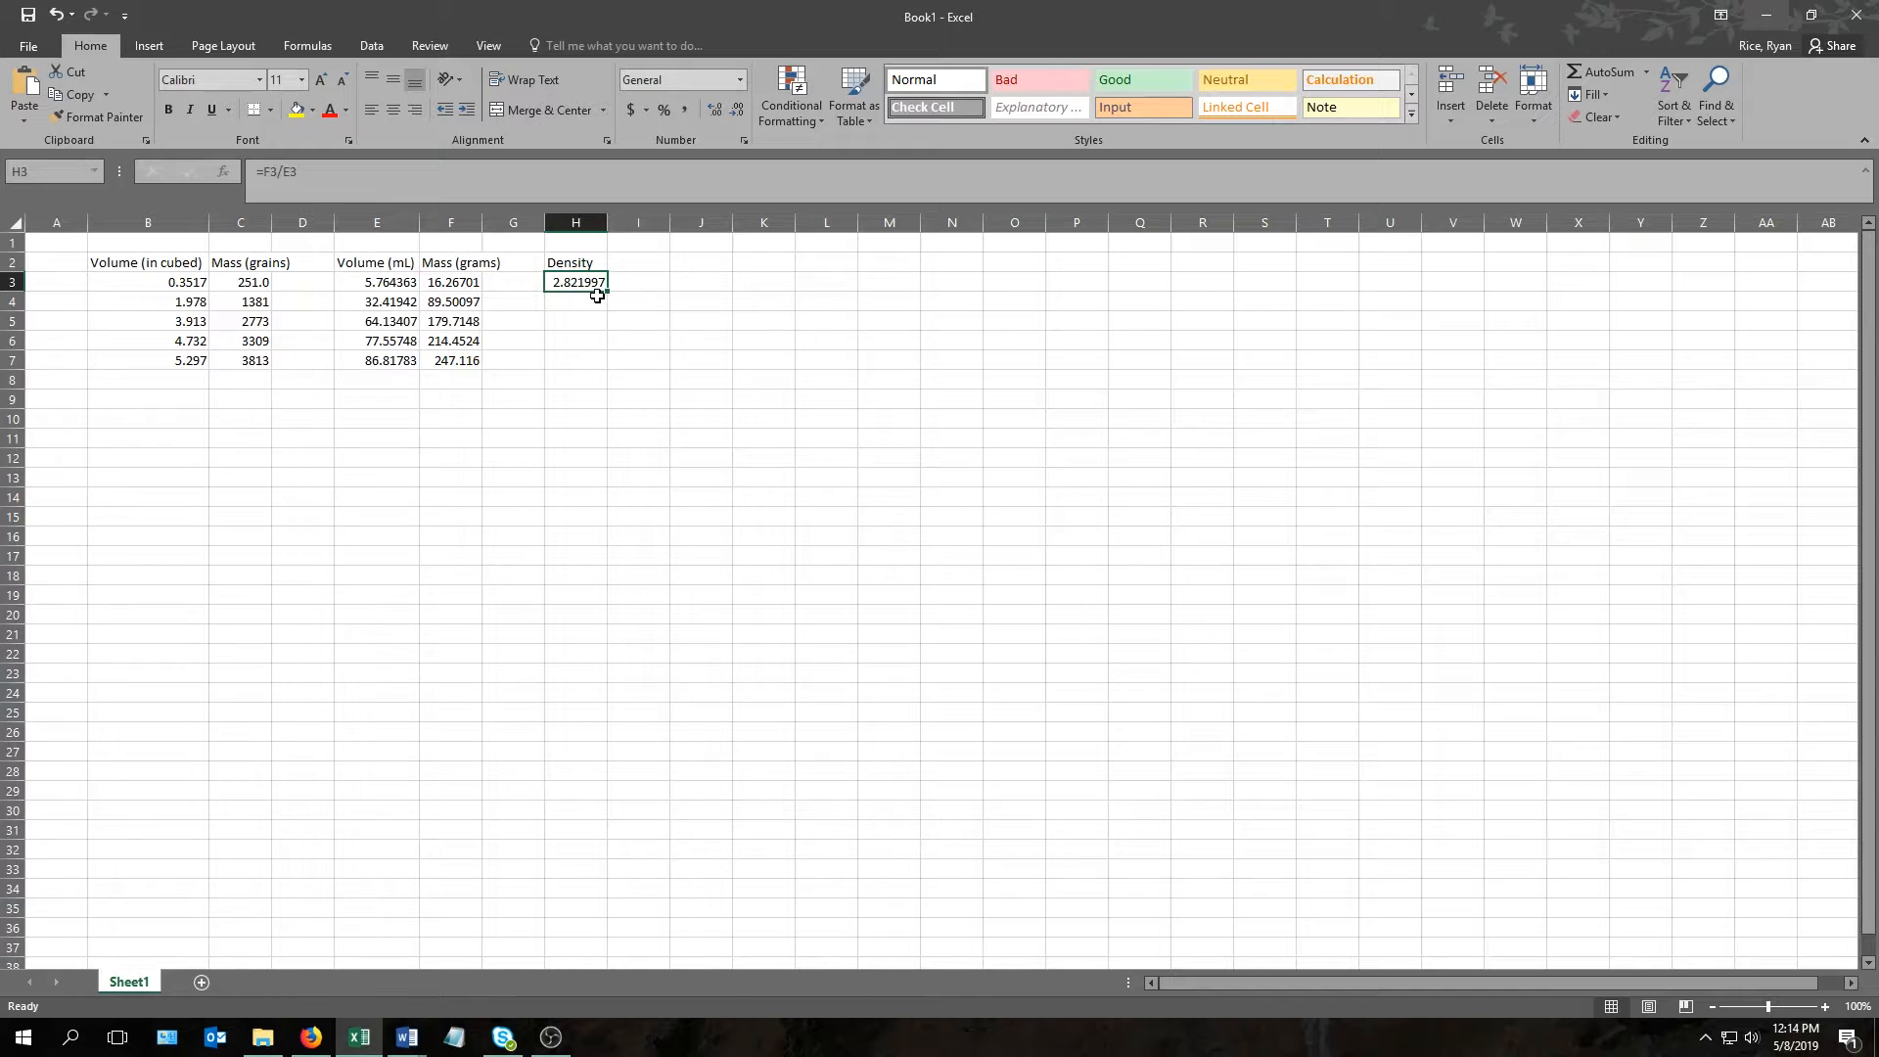
drag(607, 292, 610, 368)
click(705, 322)
drag(573, 284, 578, 364)
- Enter the value with its unit, 5 g, in H9 and try doubling it in I9 with =H9*2
click(576, 401)
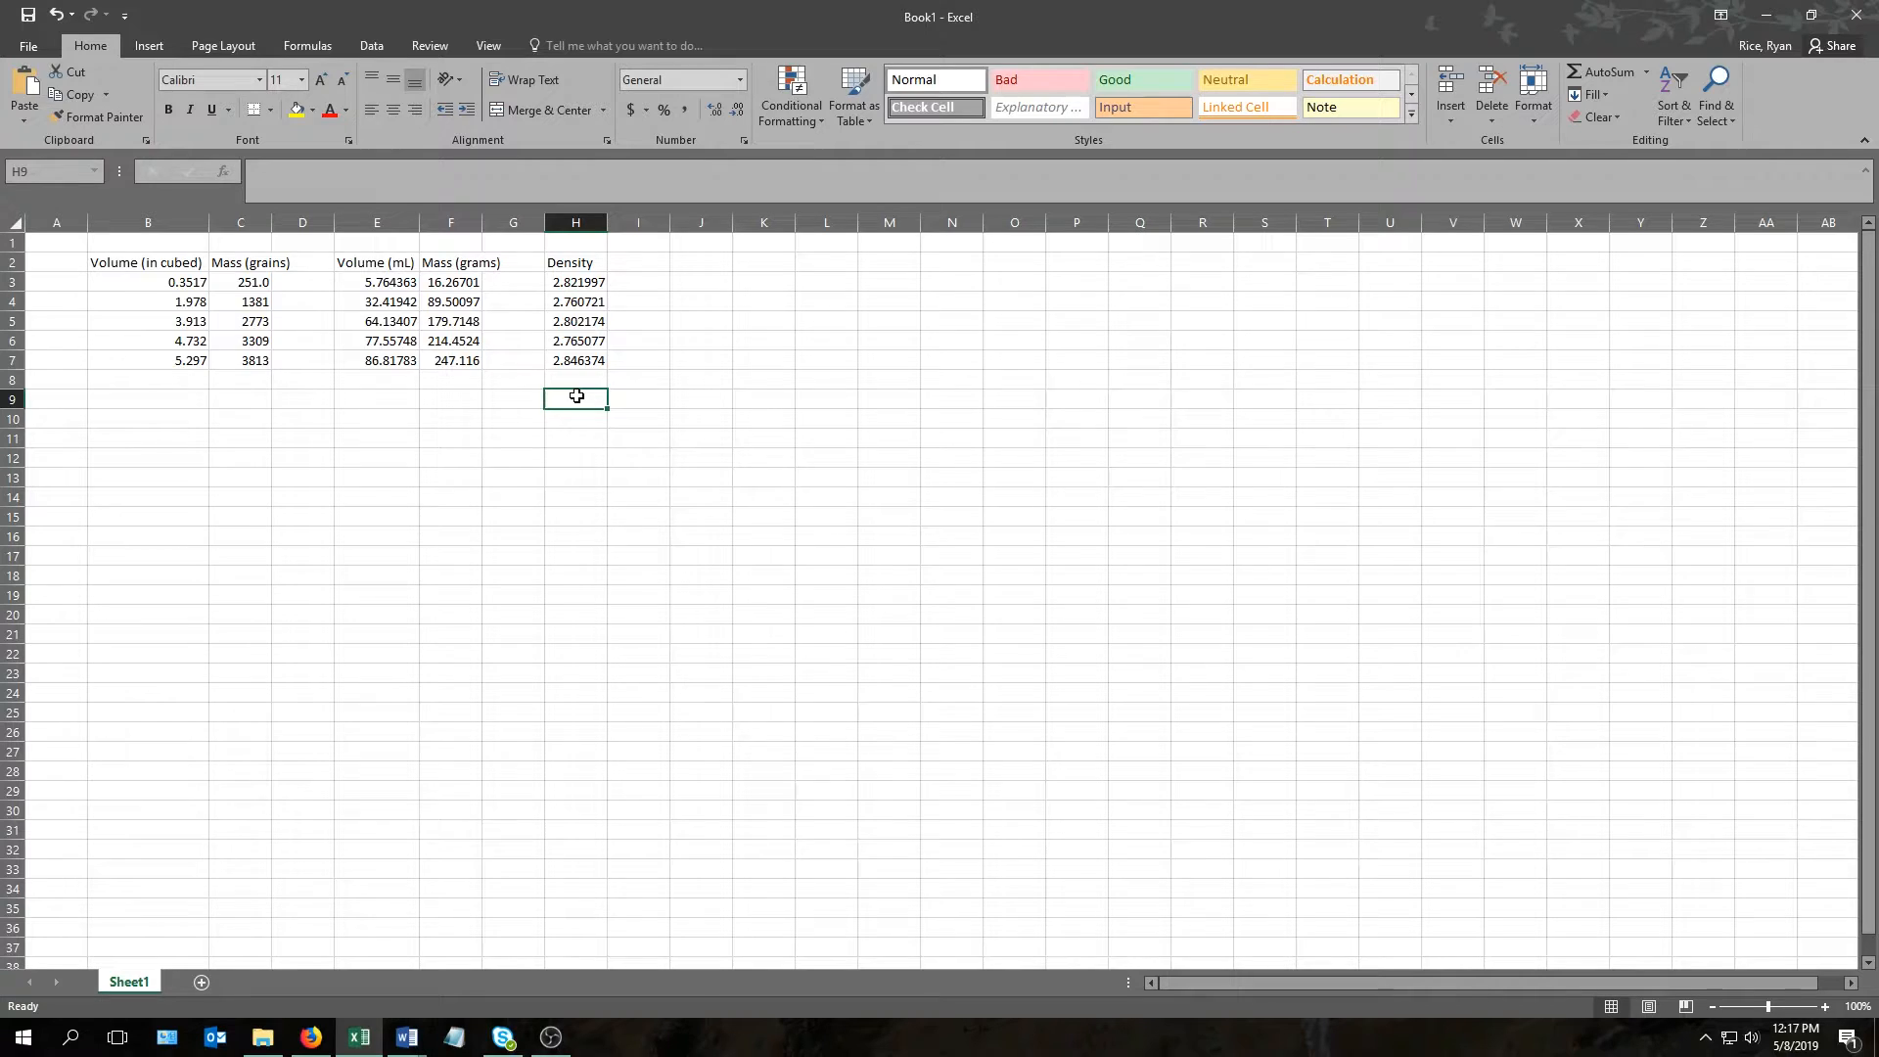
text(5 g)
key(Tab)
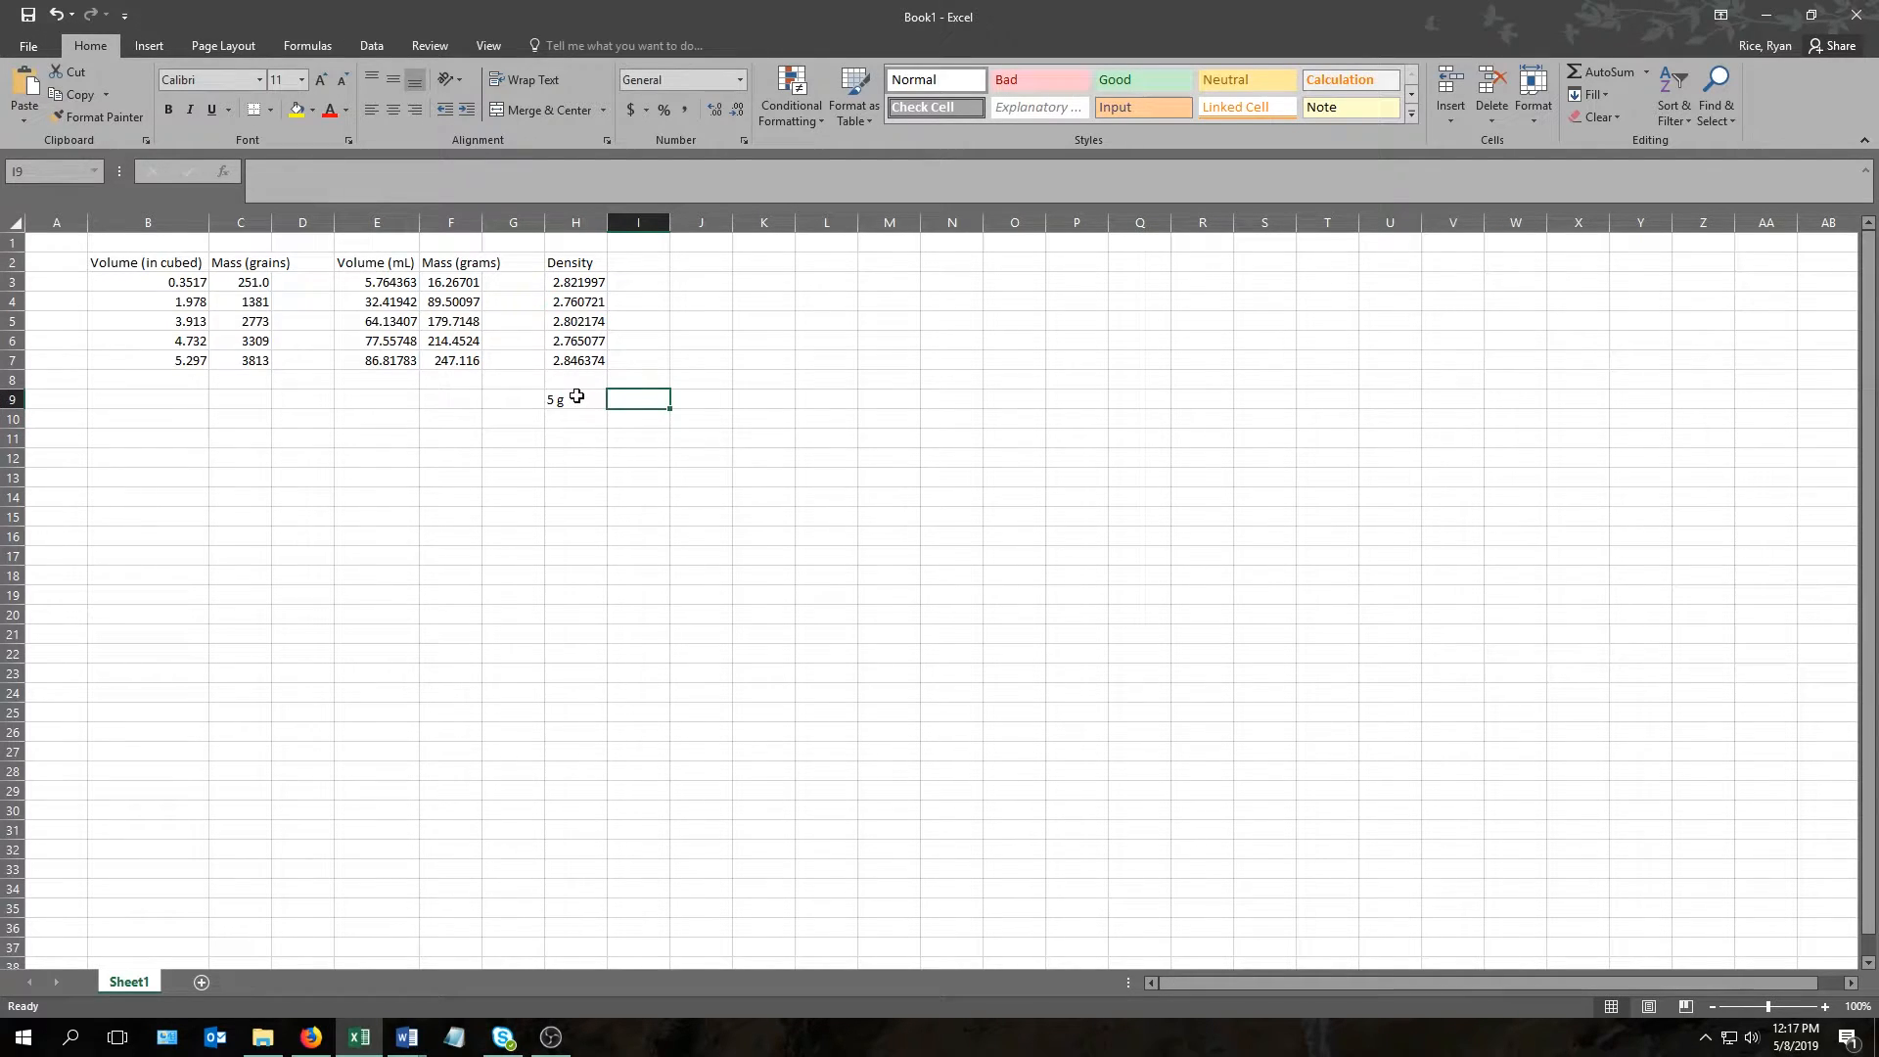
text(=)
click(578, 396)
text(*2)
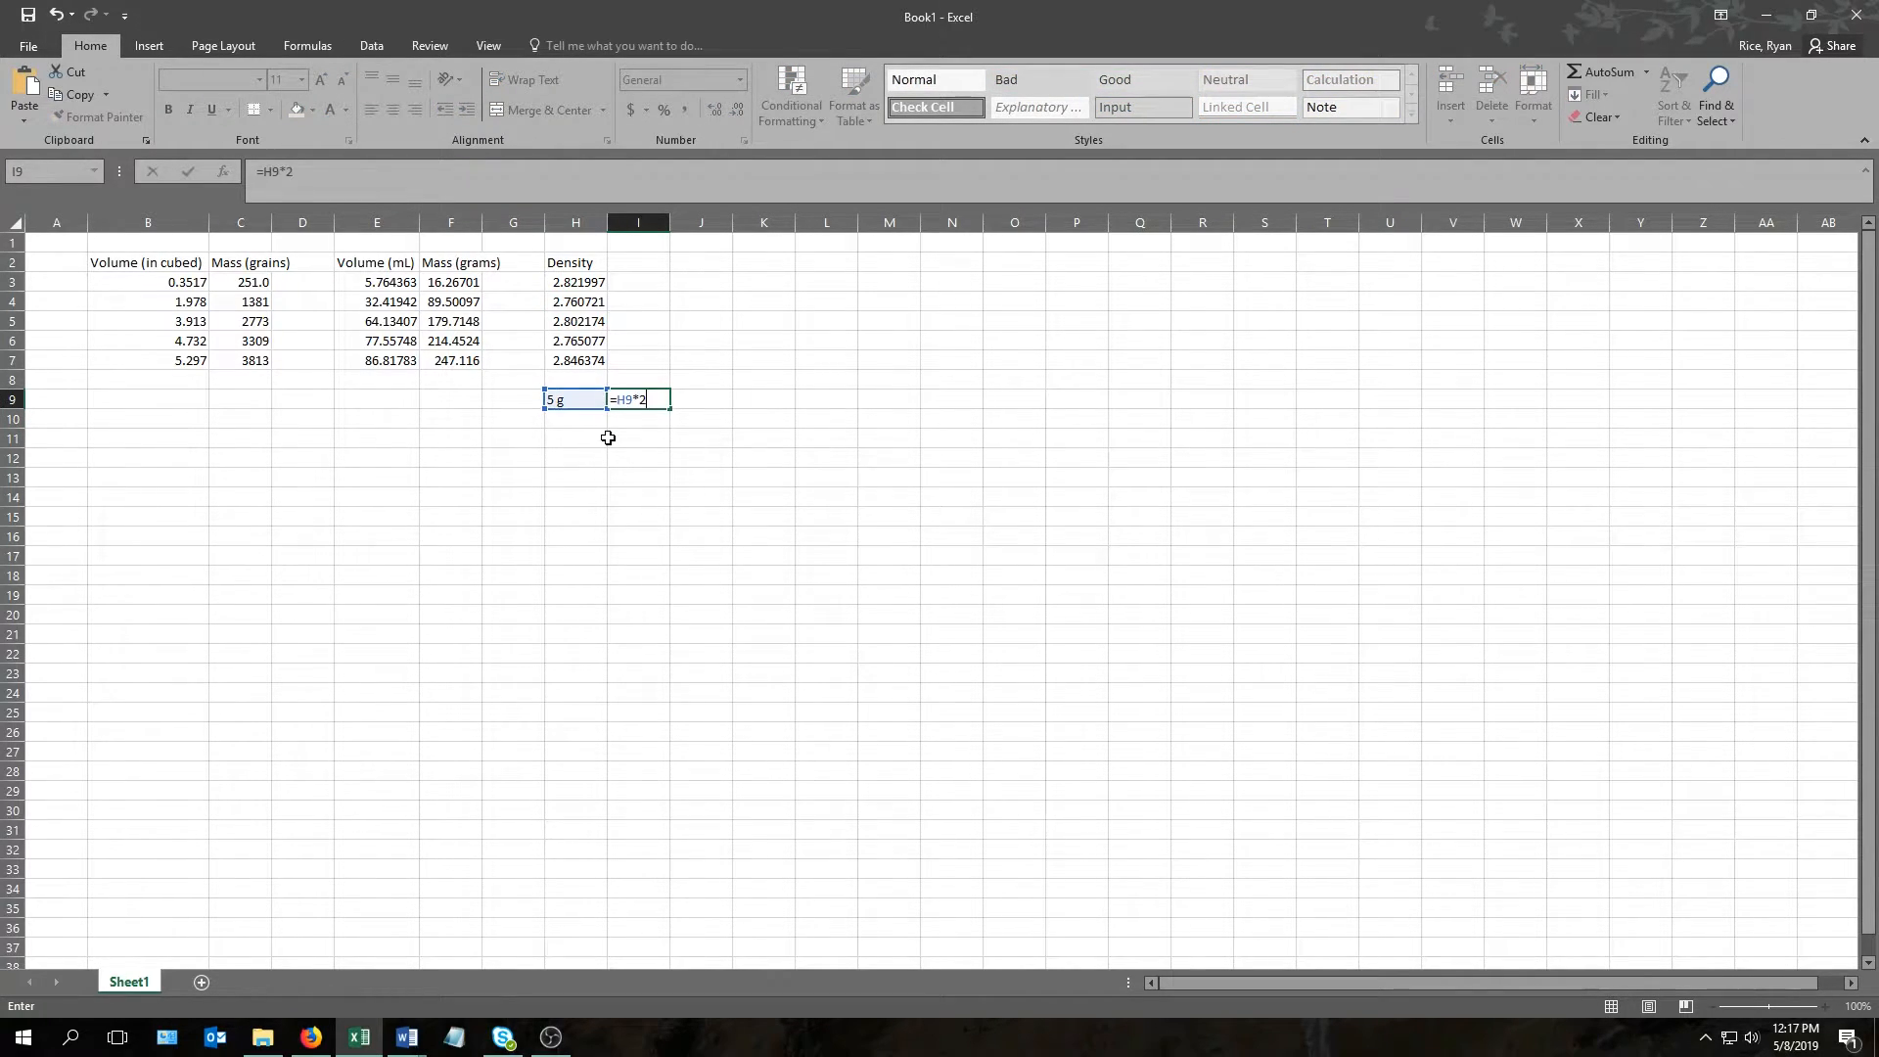
key(Return)
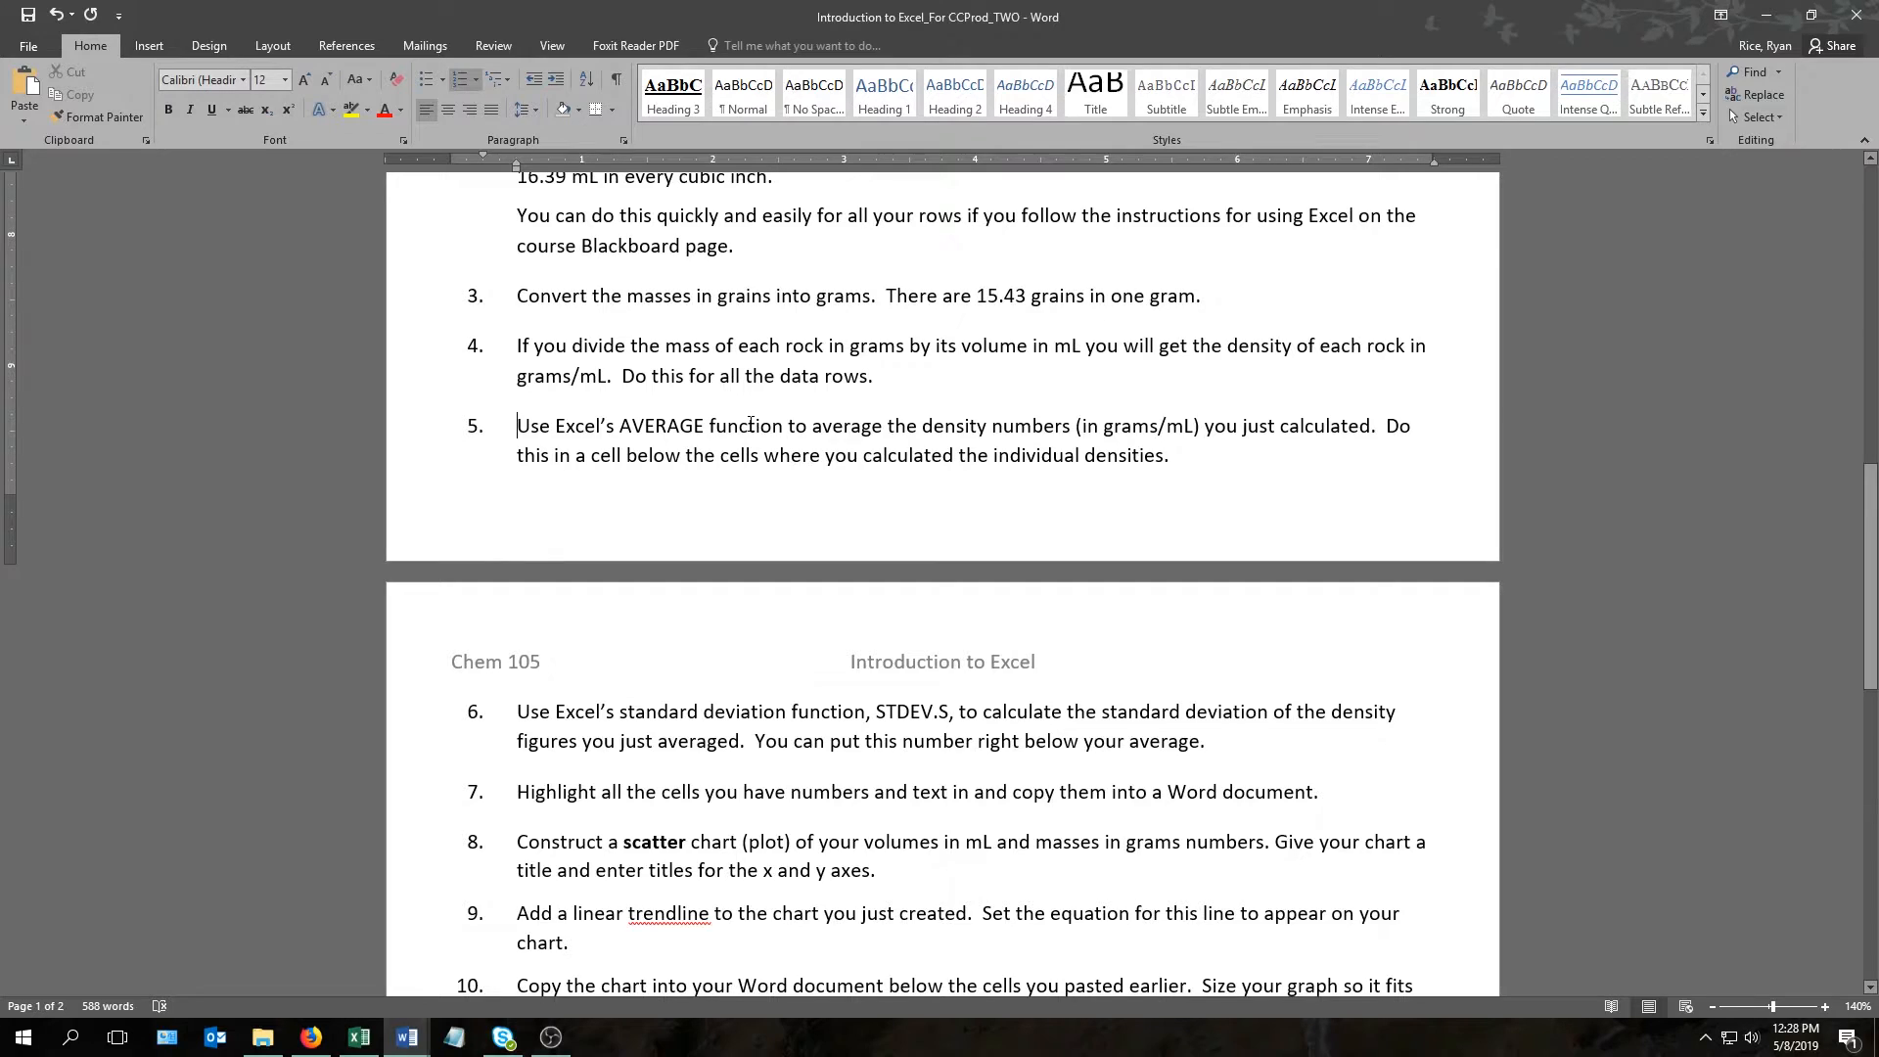
- Read item 5 of the exercise, switch back to Excel and average the densities in H9 with =AVERAGE(H3:H7)
key(shift+End)
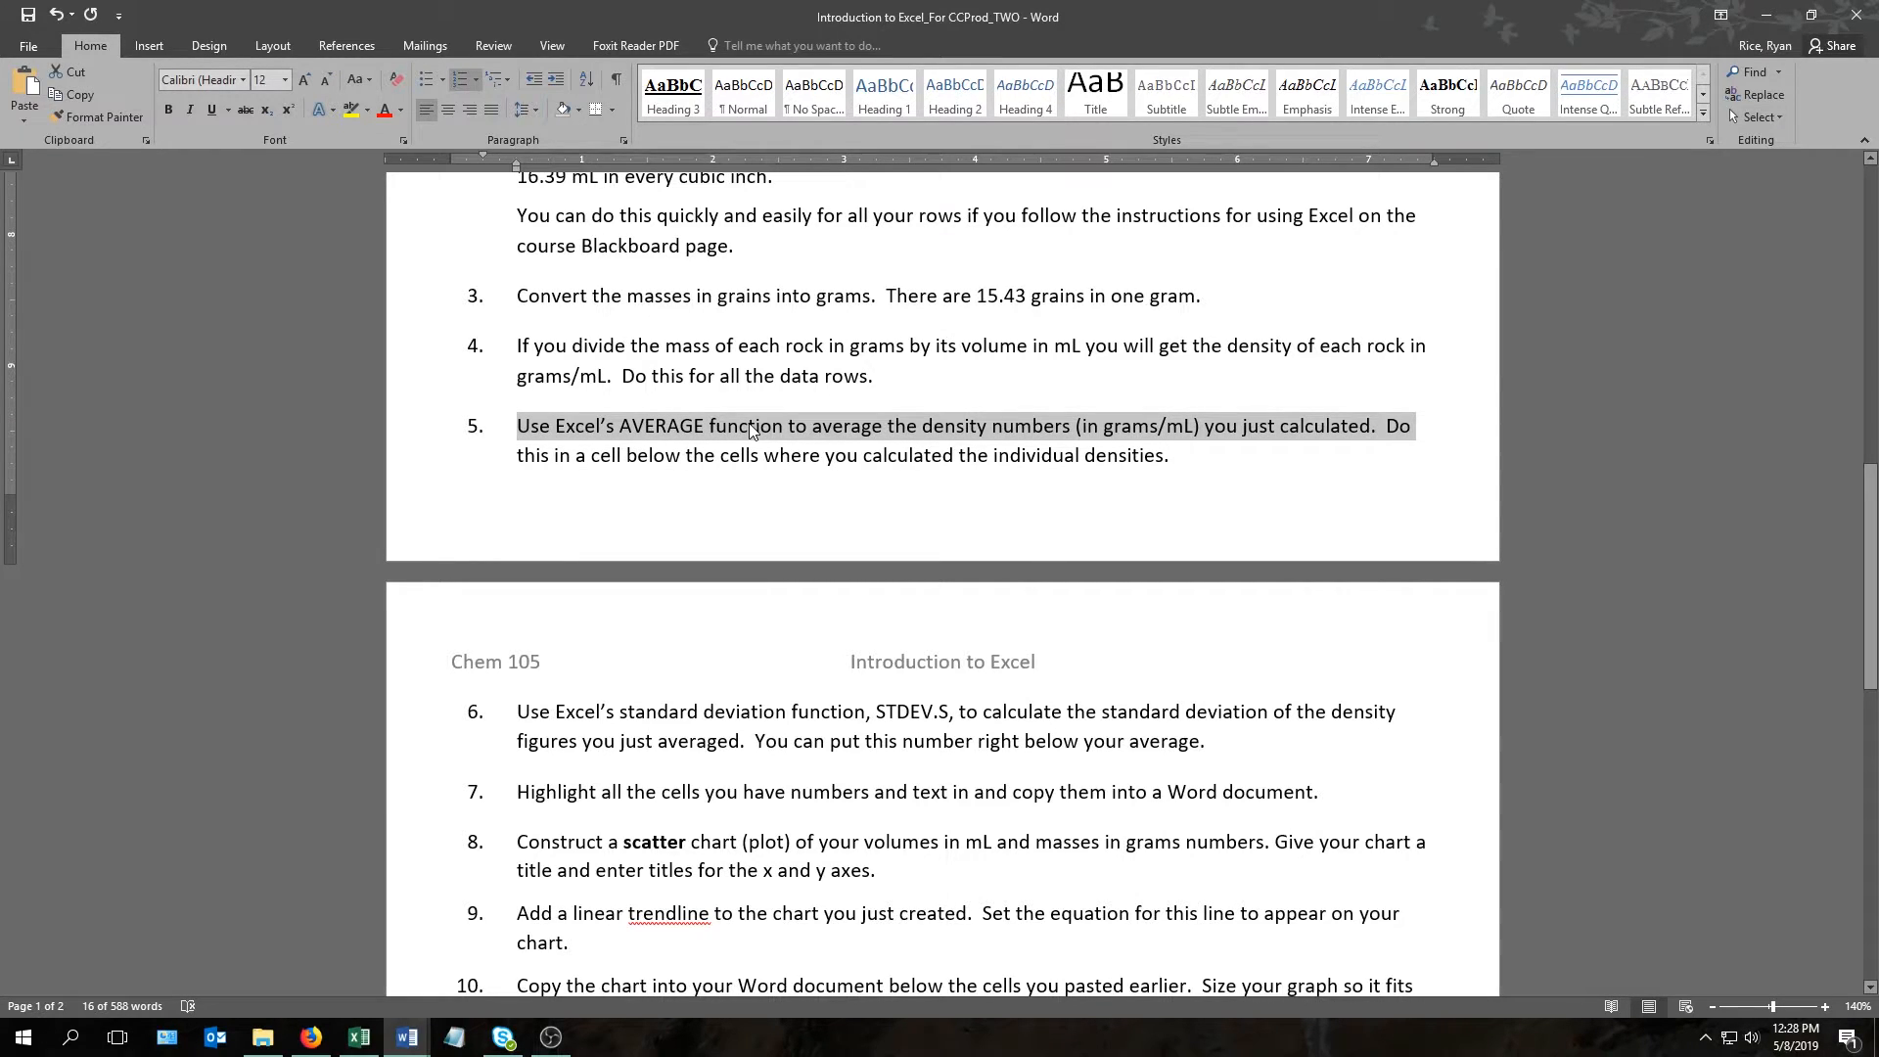
click(1766, 15)
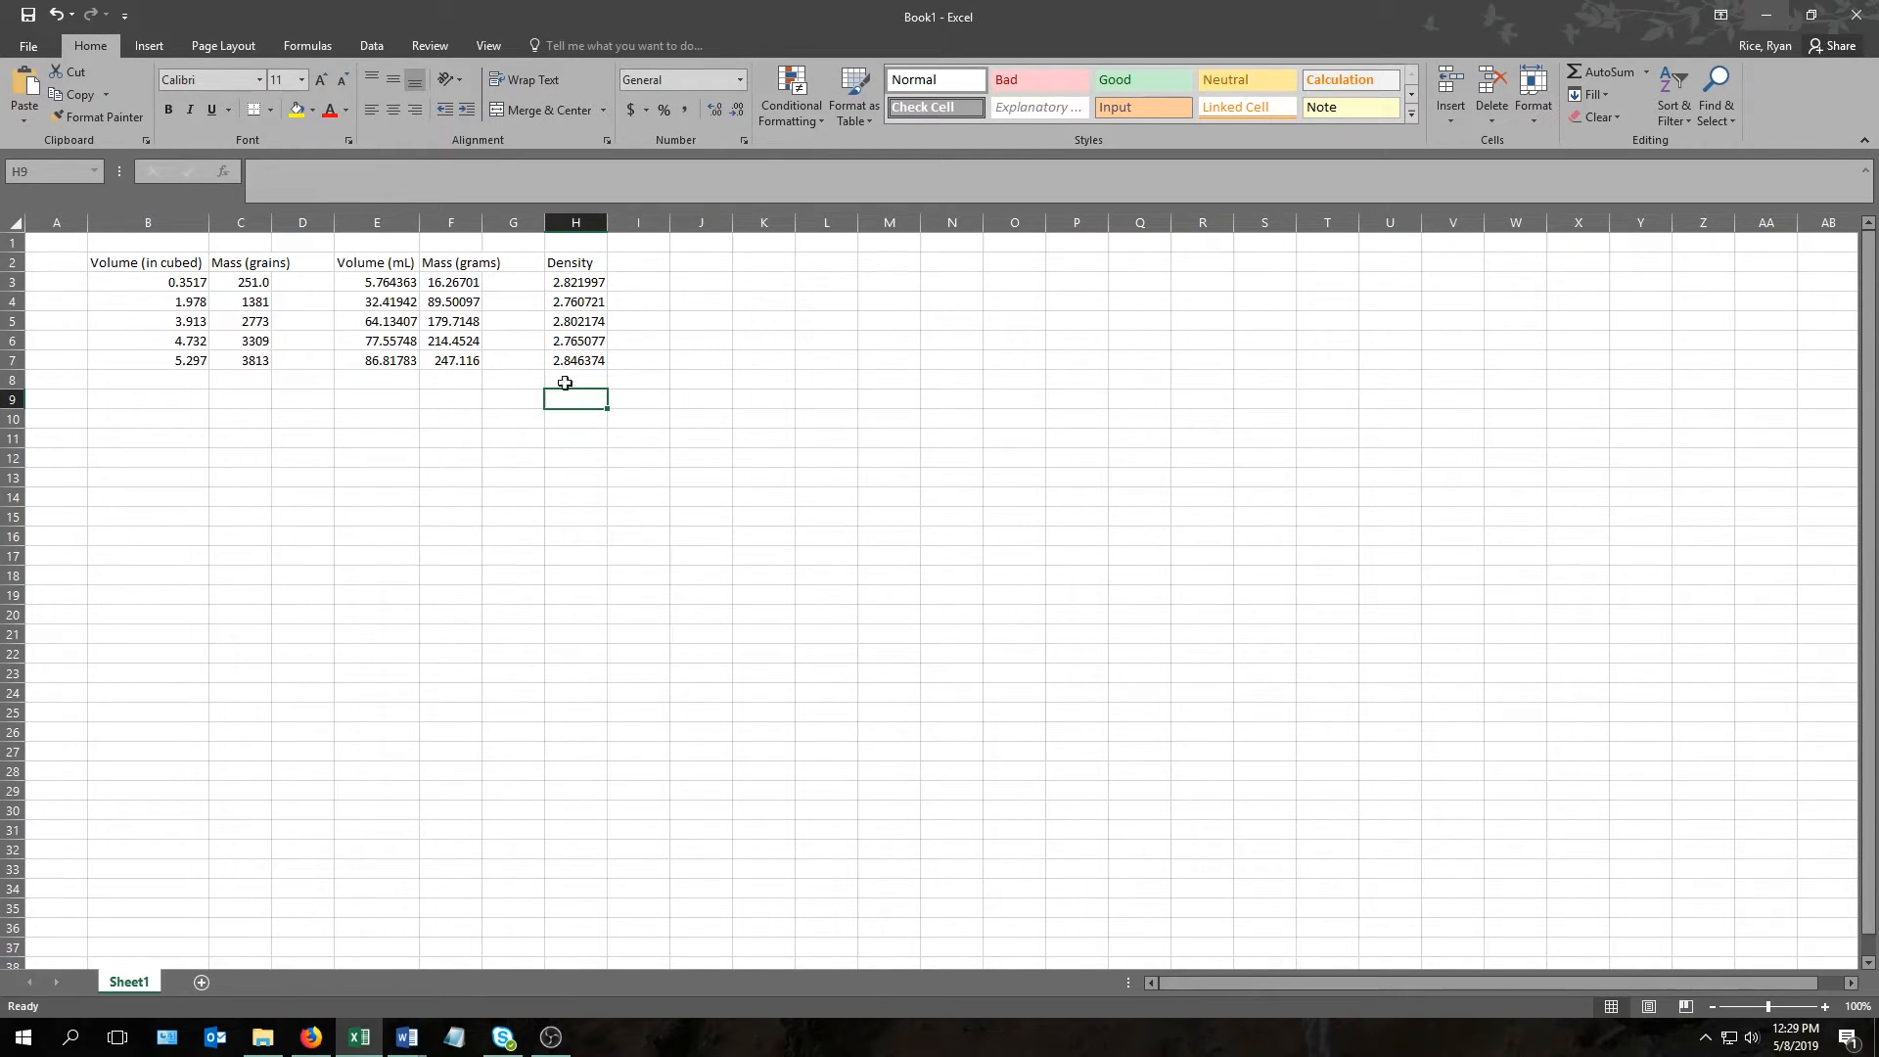
text(=average)
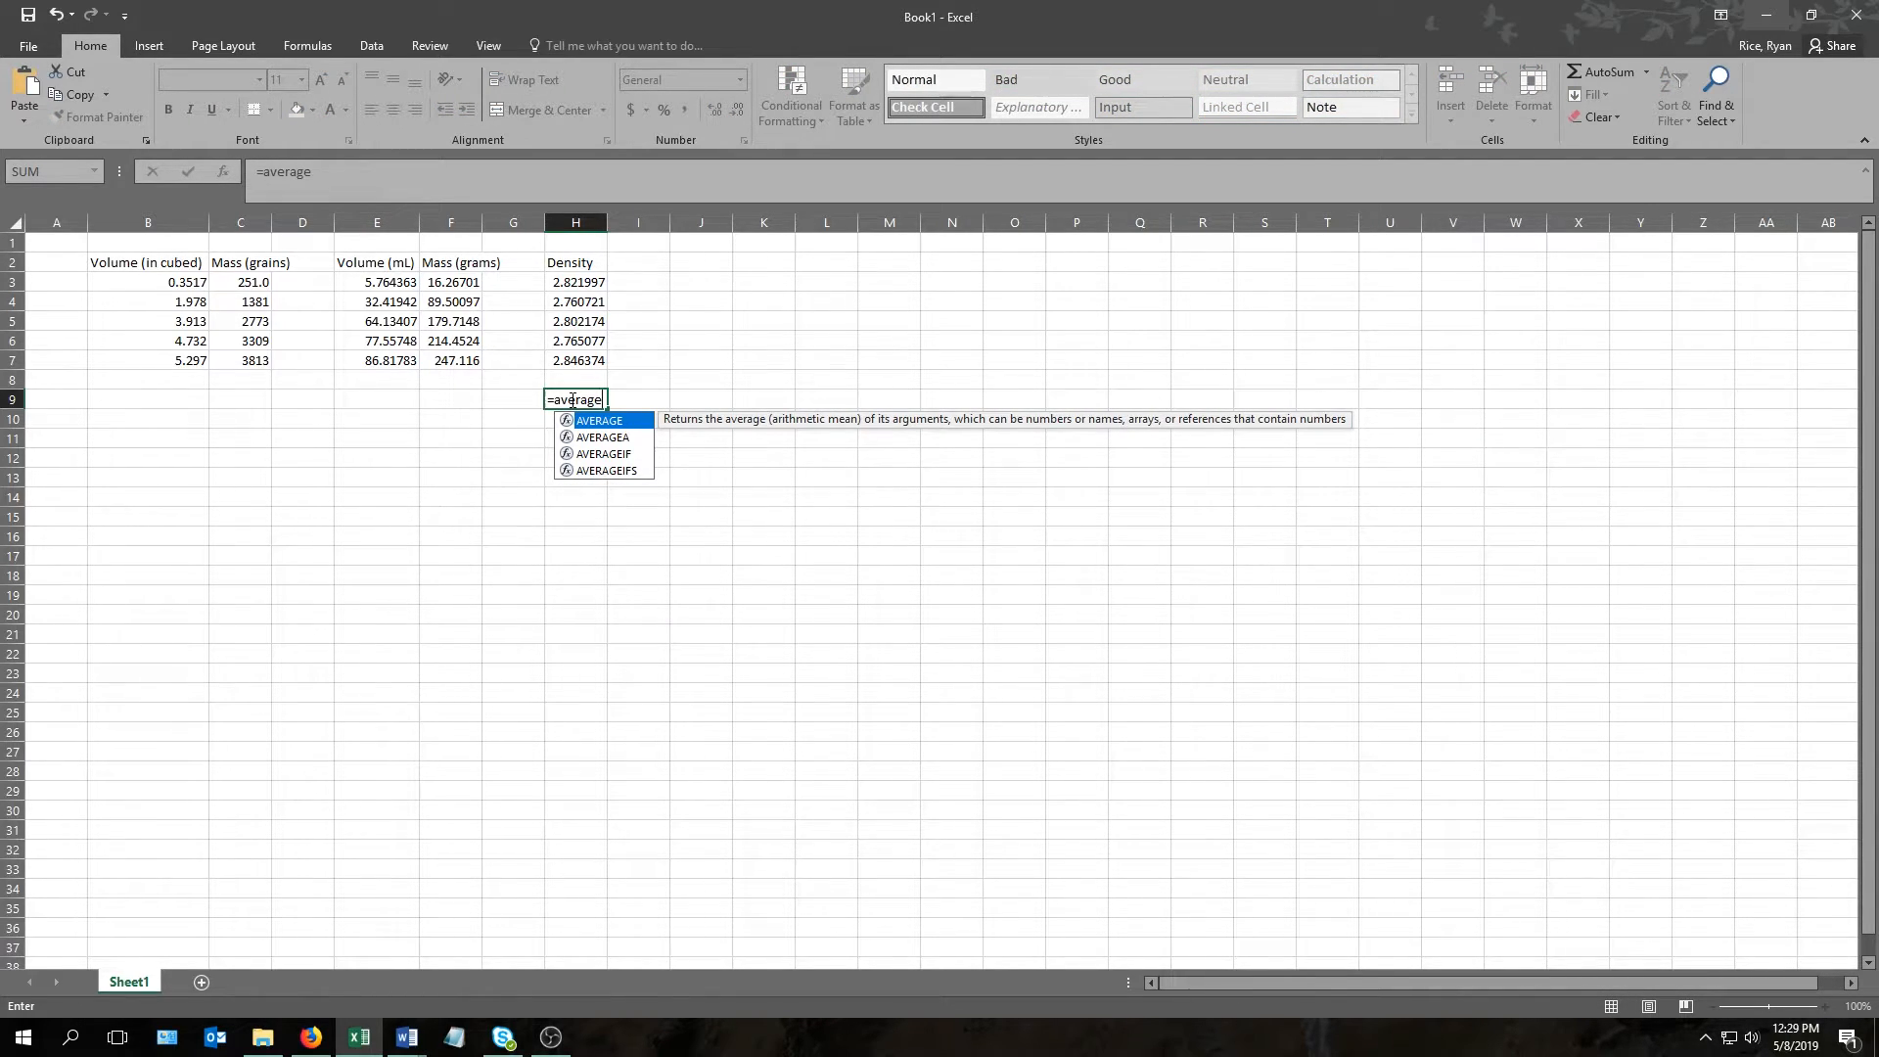
key(Down)
key(Down)
key(Up)
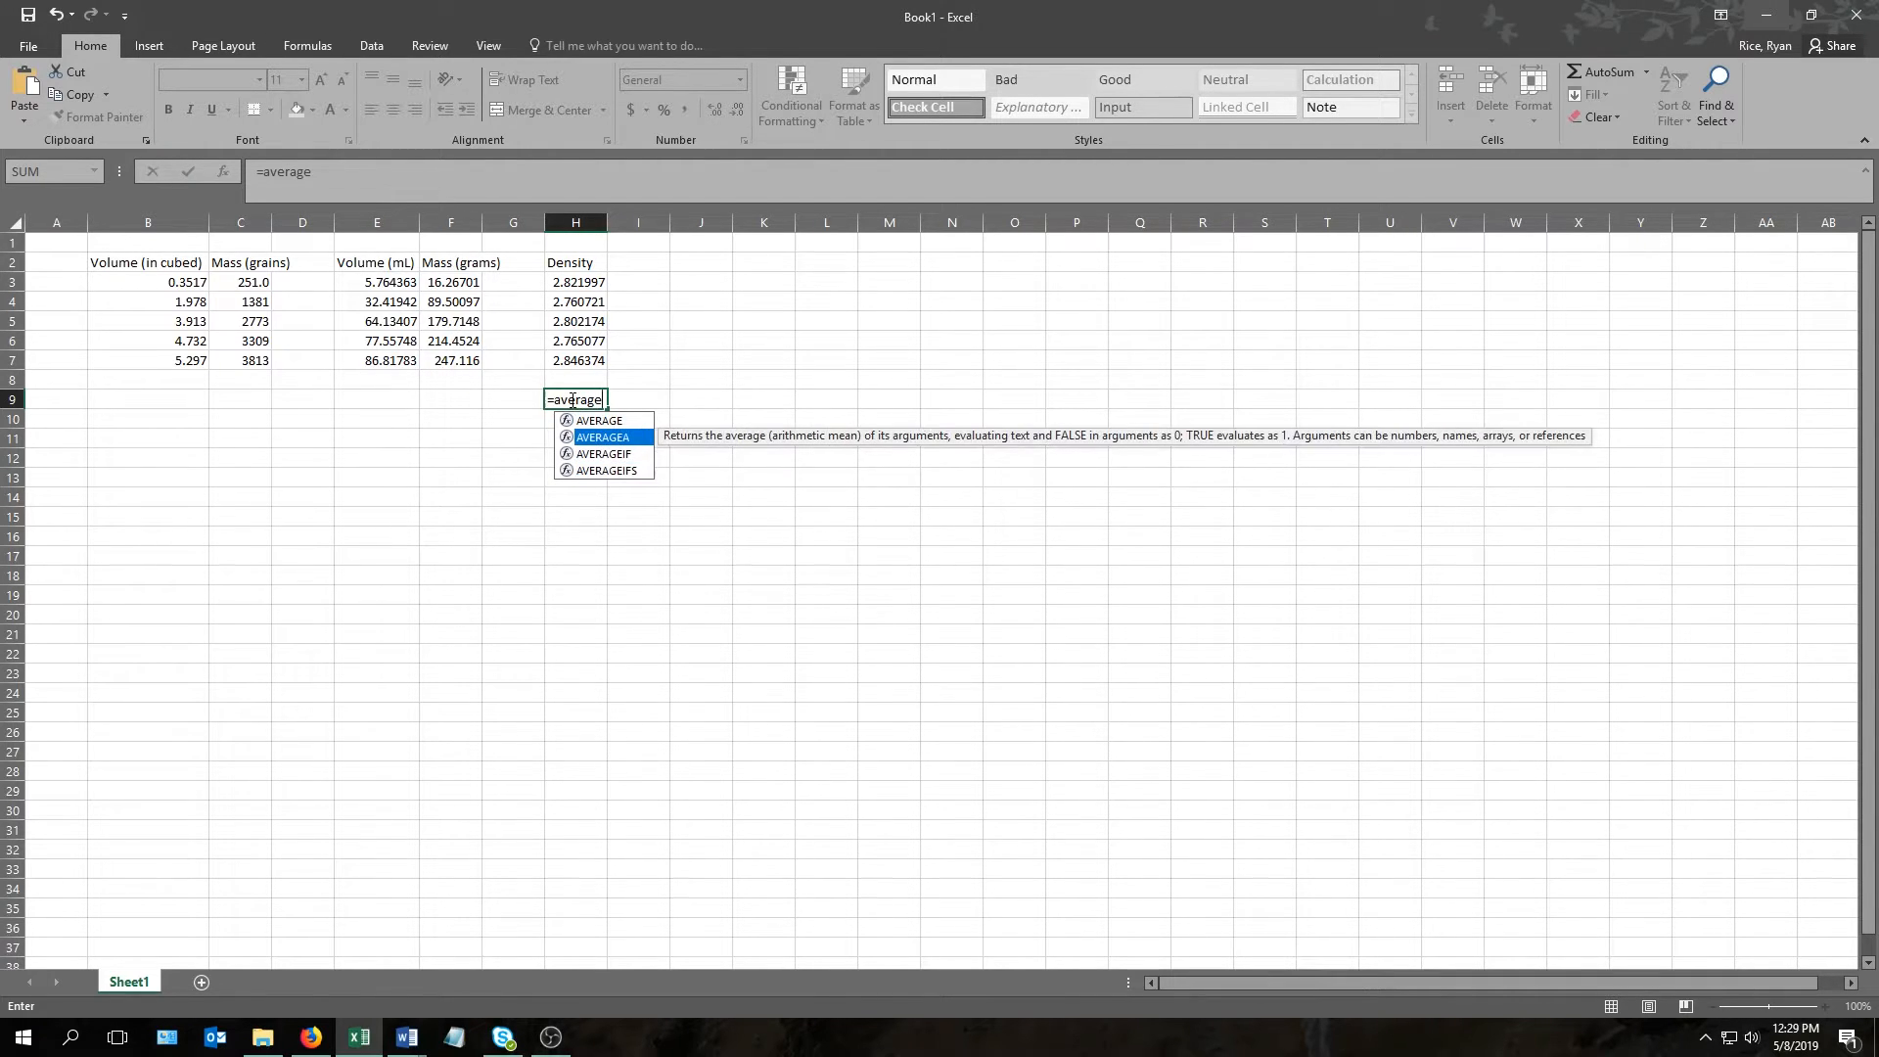
key(Up)
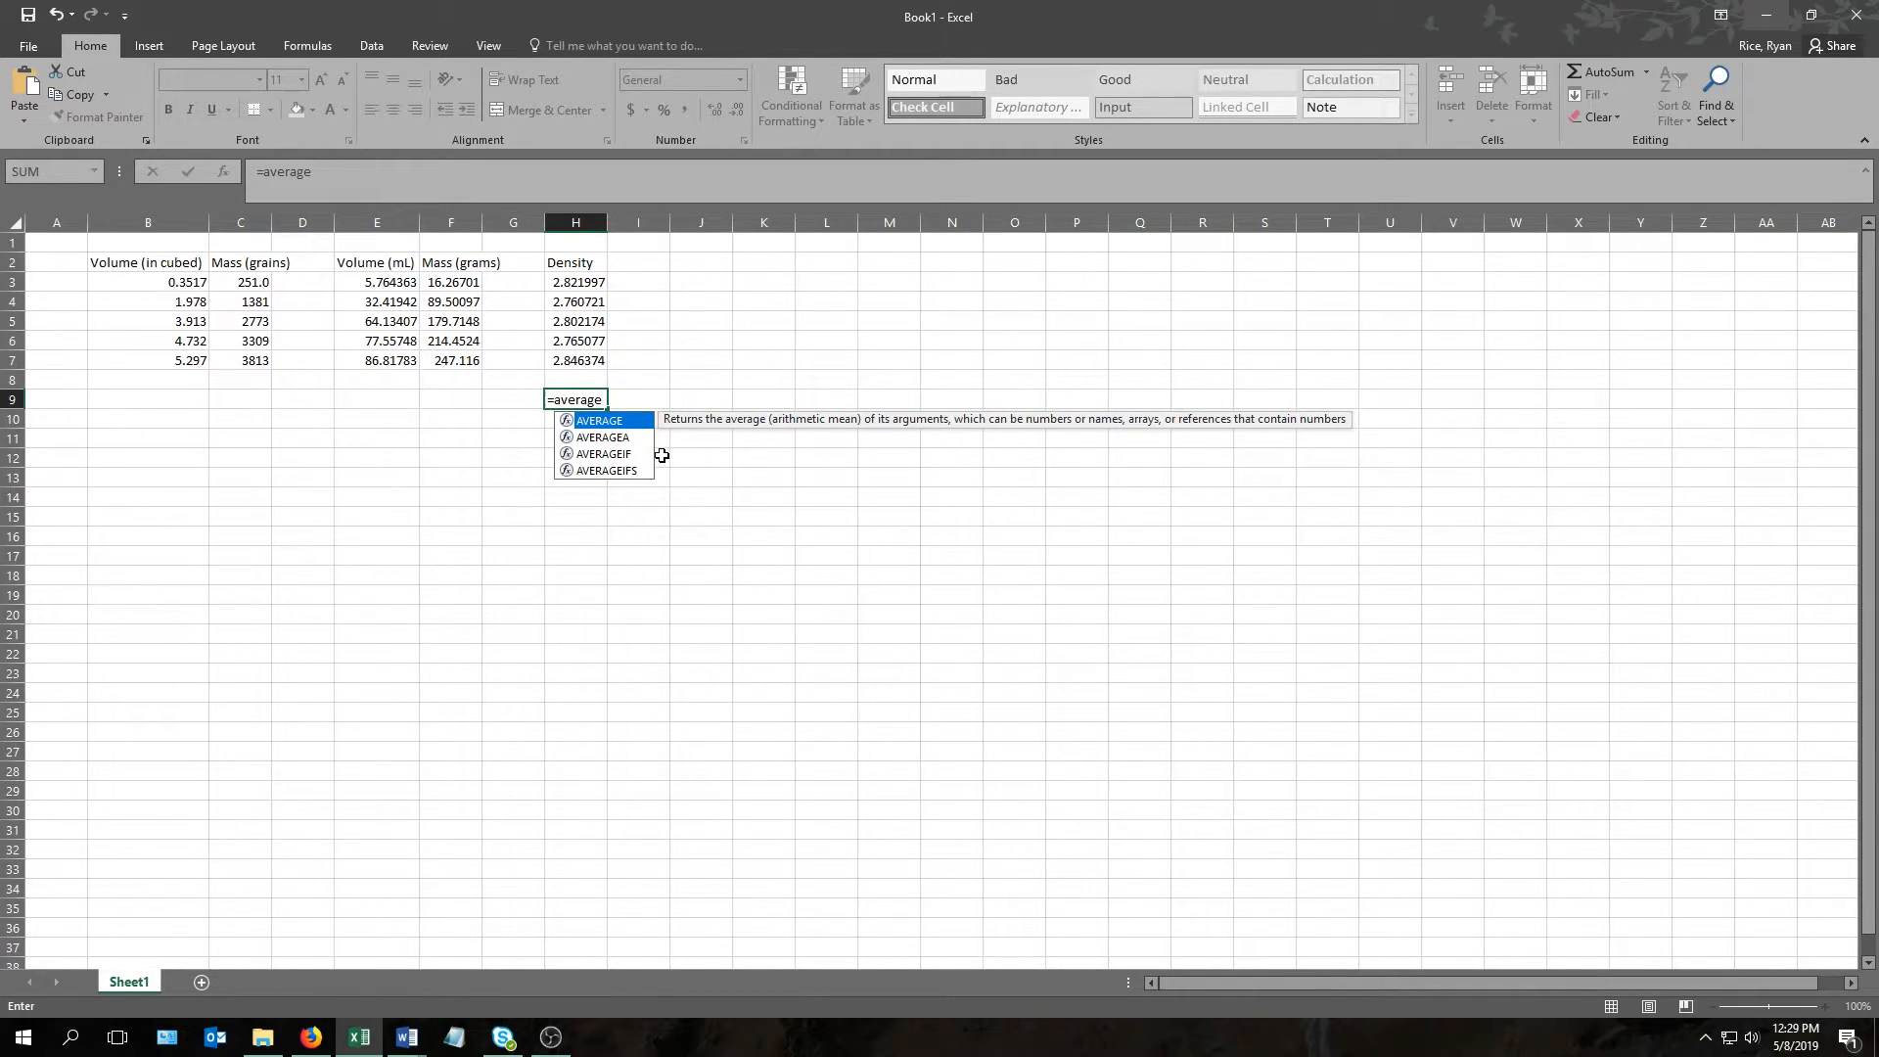
key(Tab)
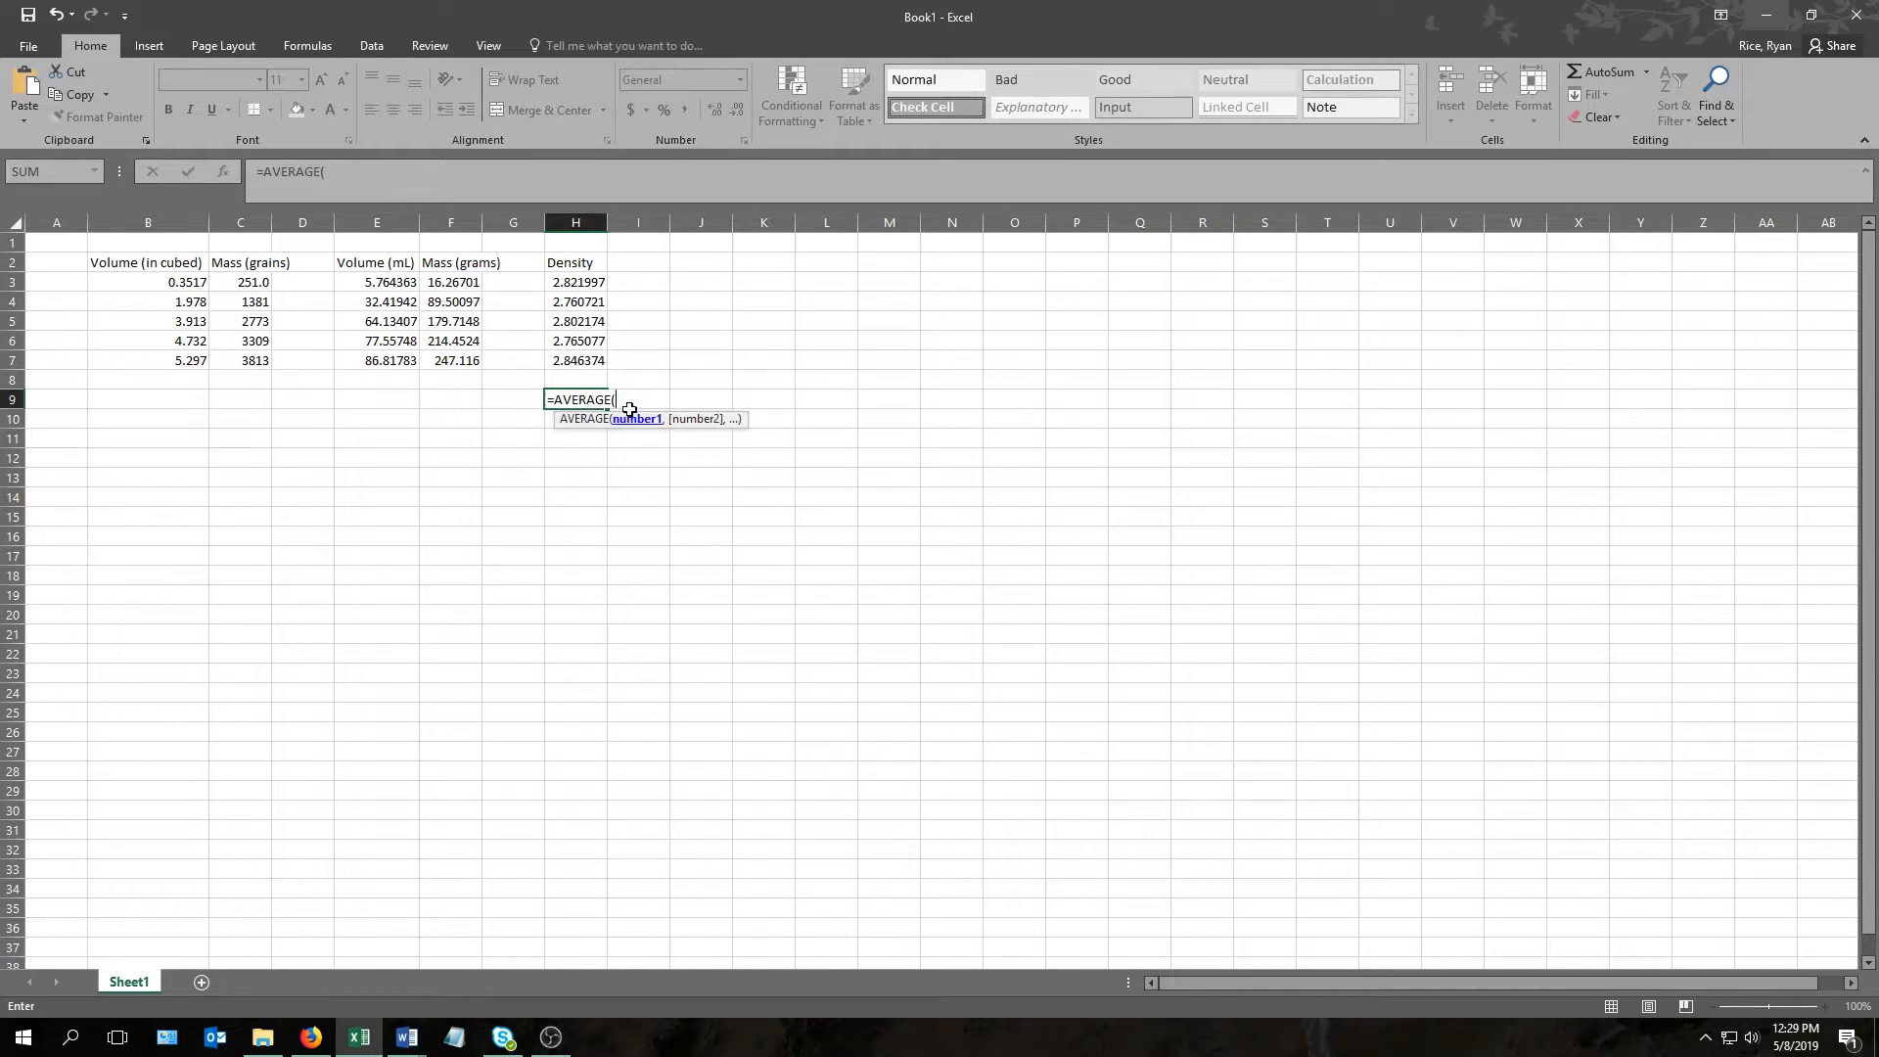
drag(588, 282, 587, 355)
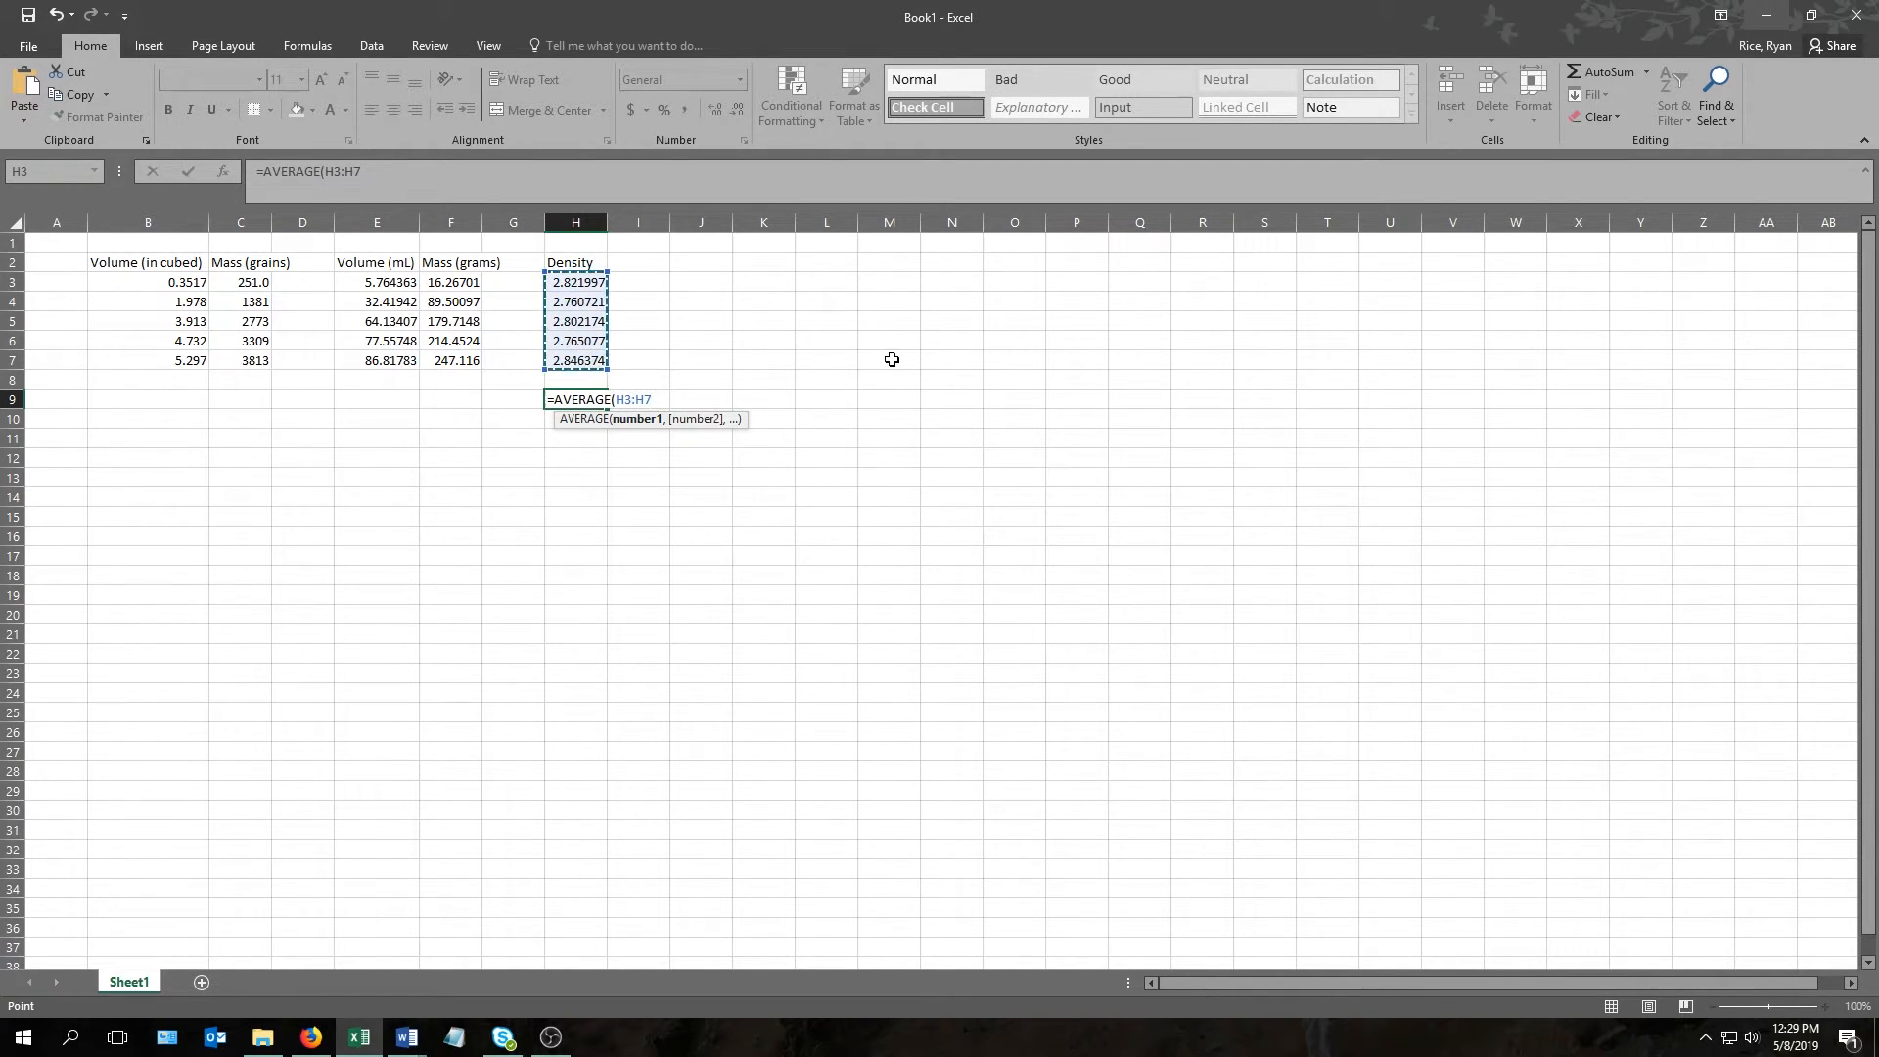
key(Return)
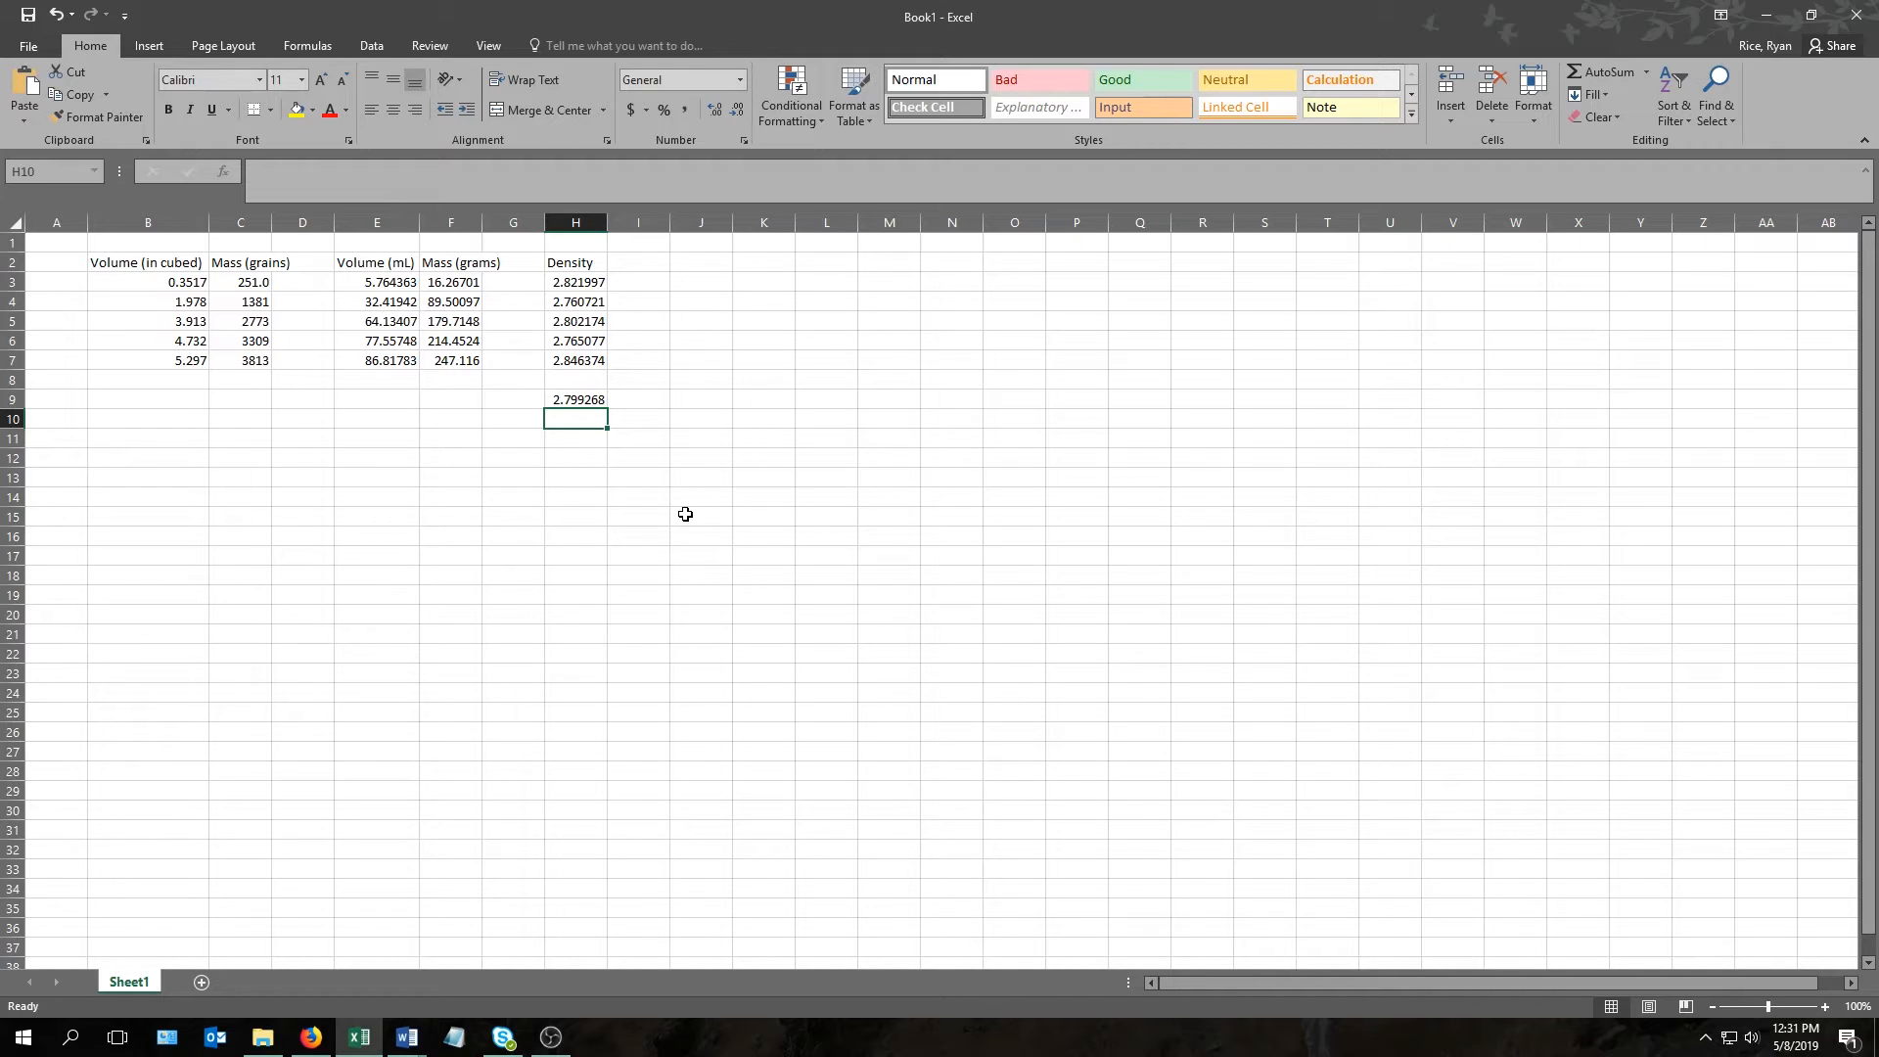
click(584, 399)
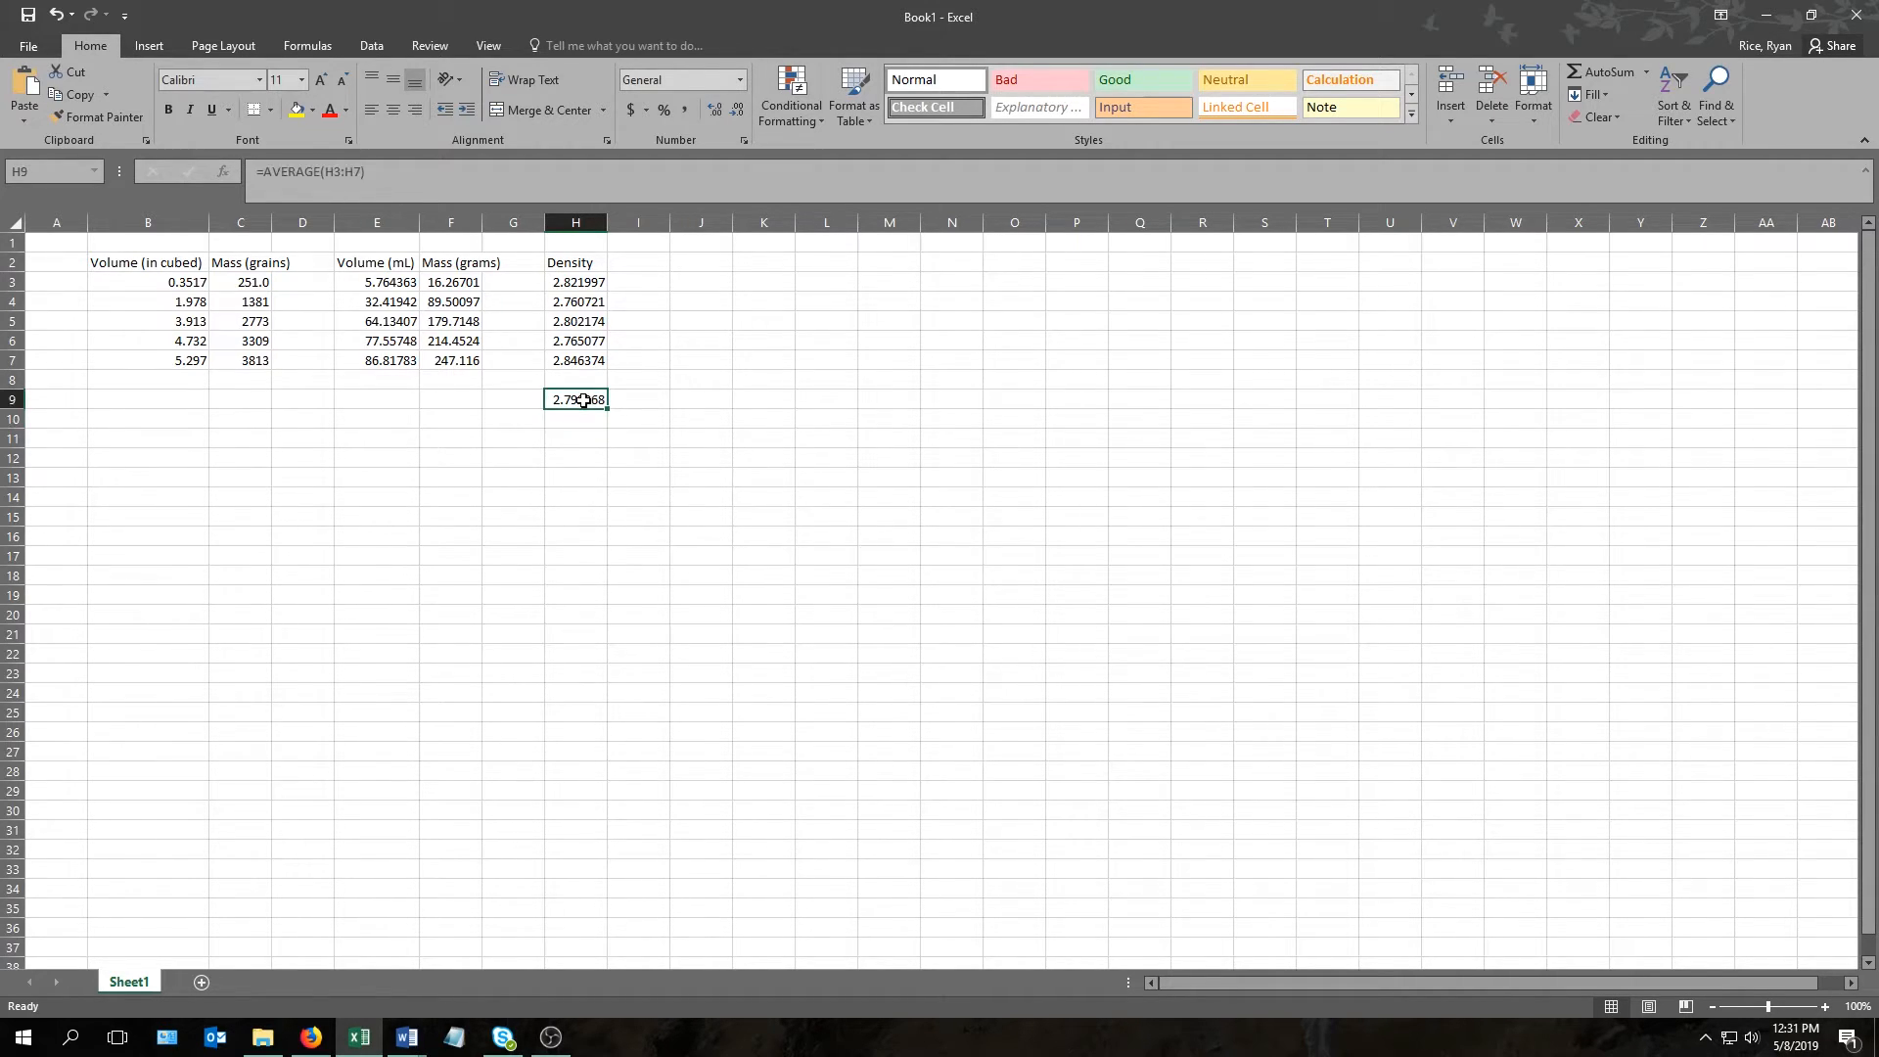
click(415, 180)
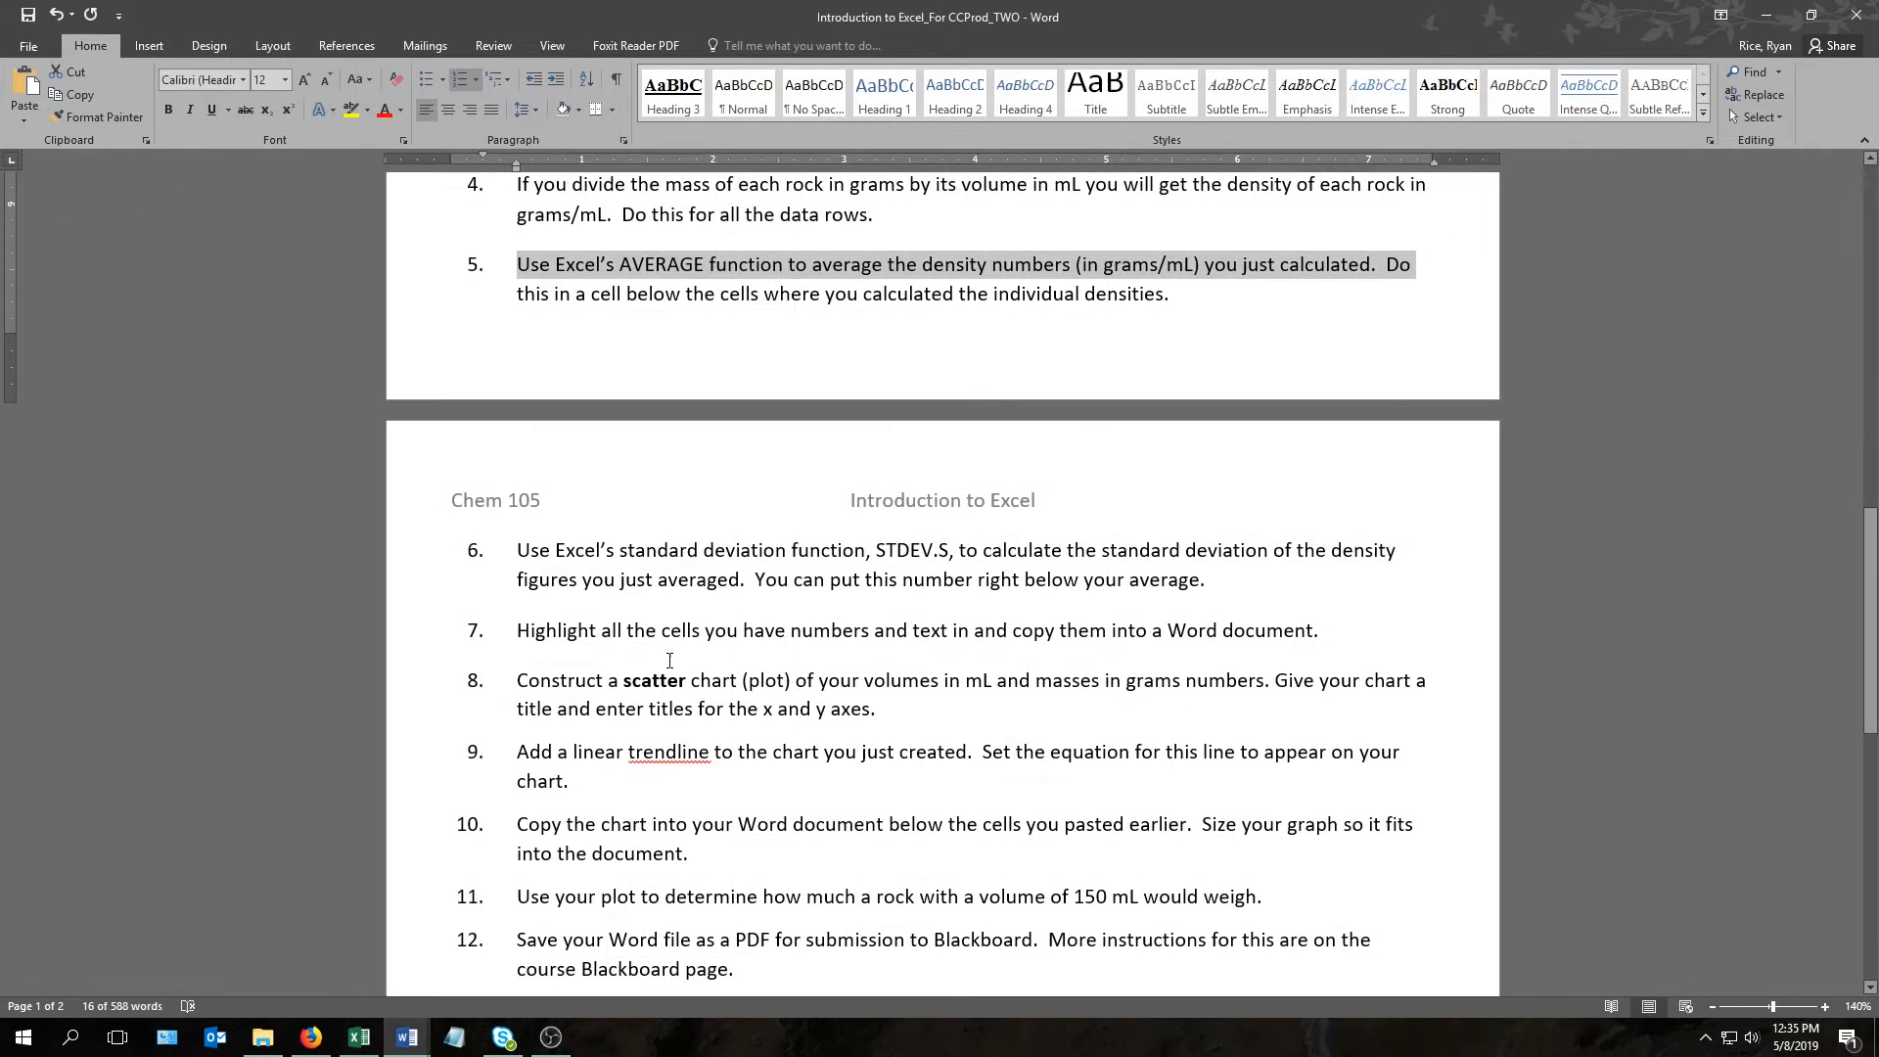
- Highlight the first line of item 6 on the STDEV.S function in the exercise document and switch back to Excel
click(776, 552)
key(Home)
key(shift+End)
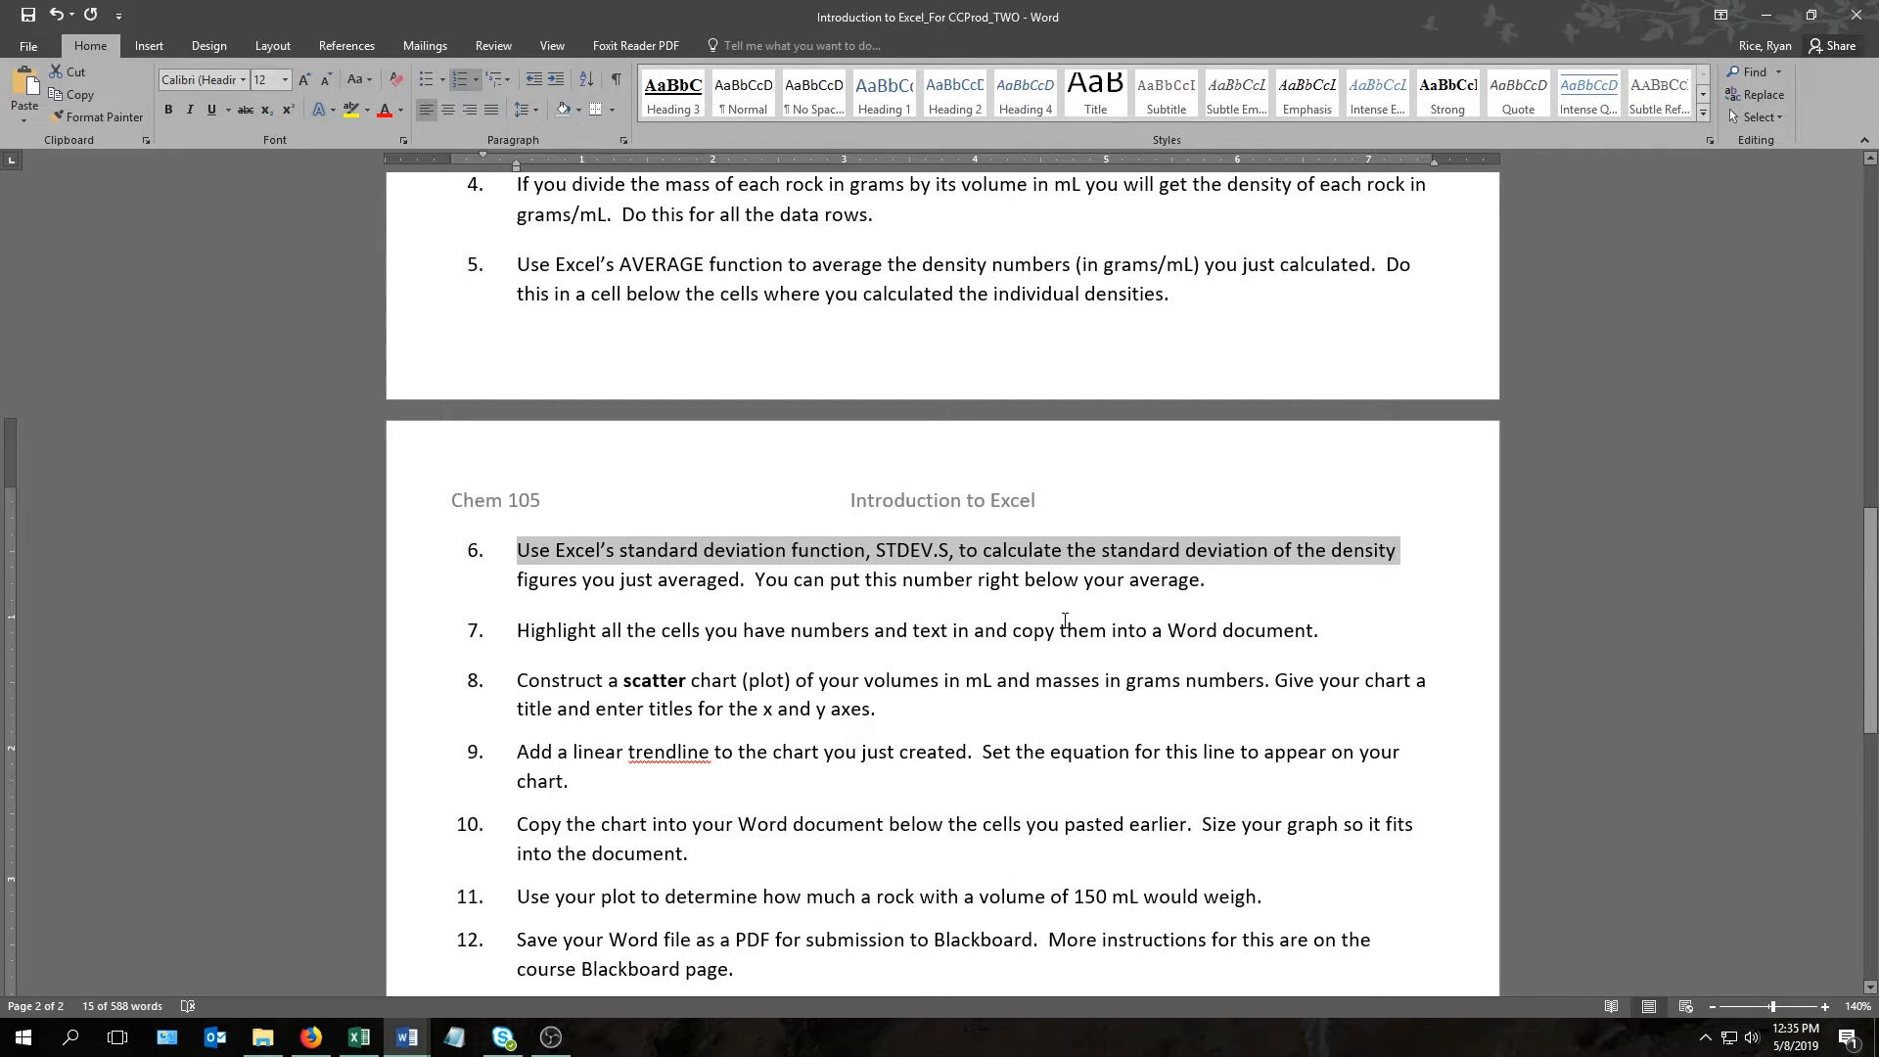
key(alt+Tab)
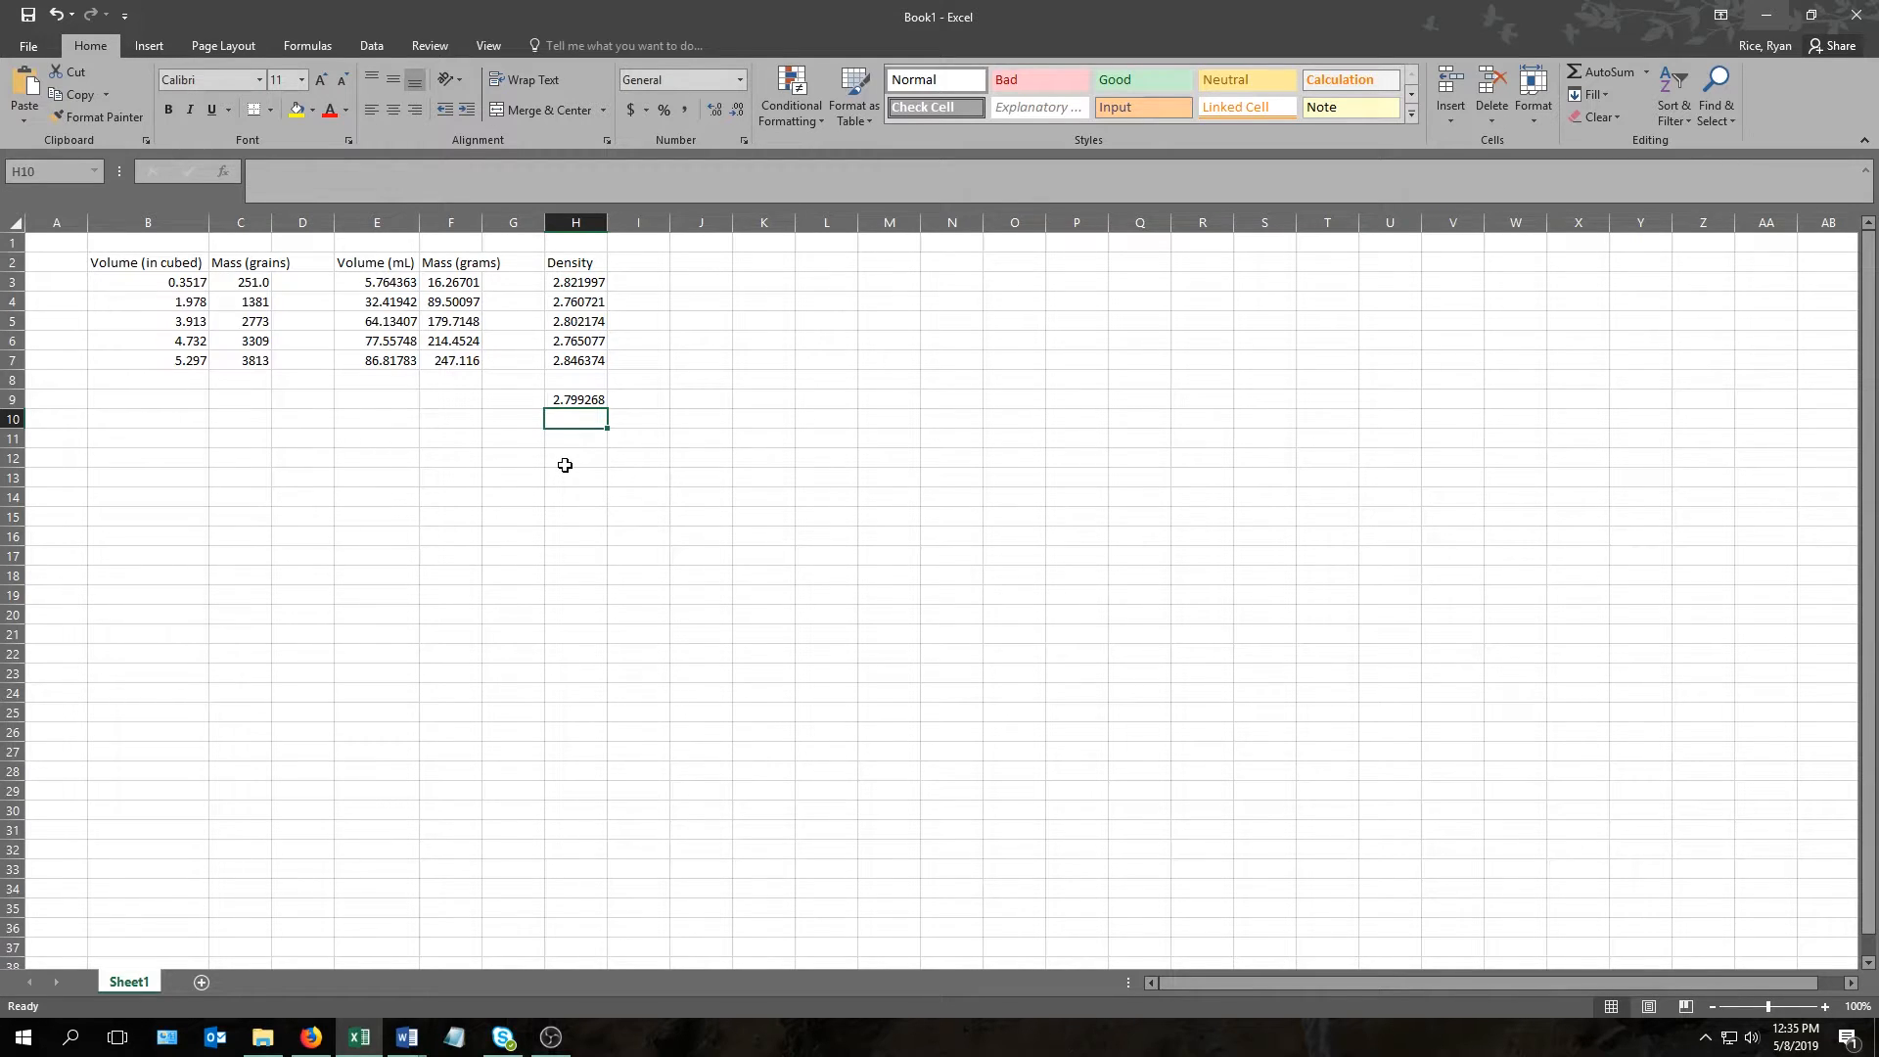
- Calculate the standard deviation of the densities in H10 with =STDEV.S(H3:H7)
text(=)
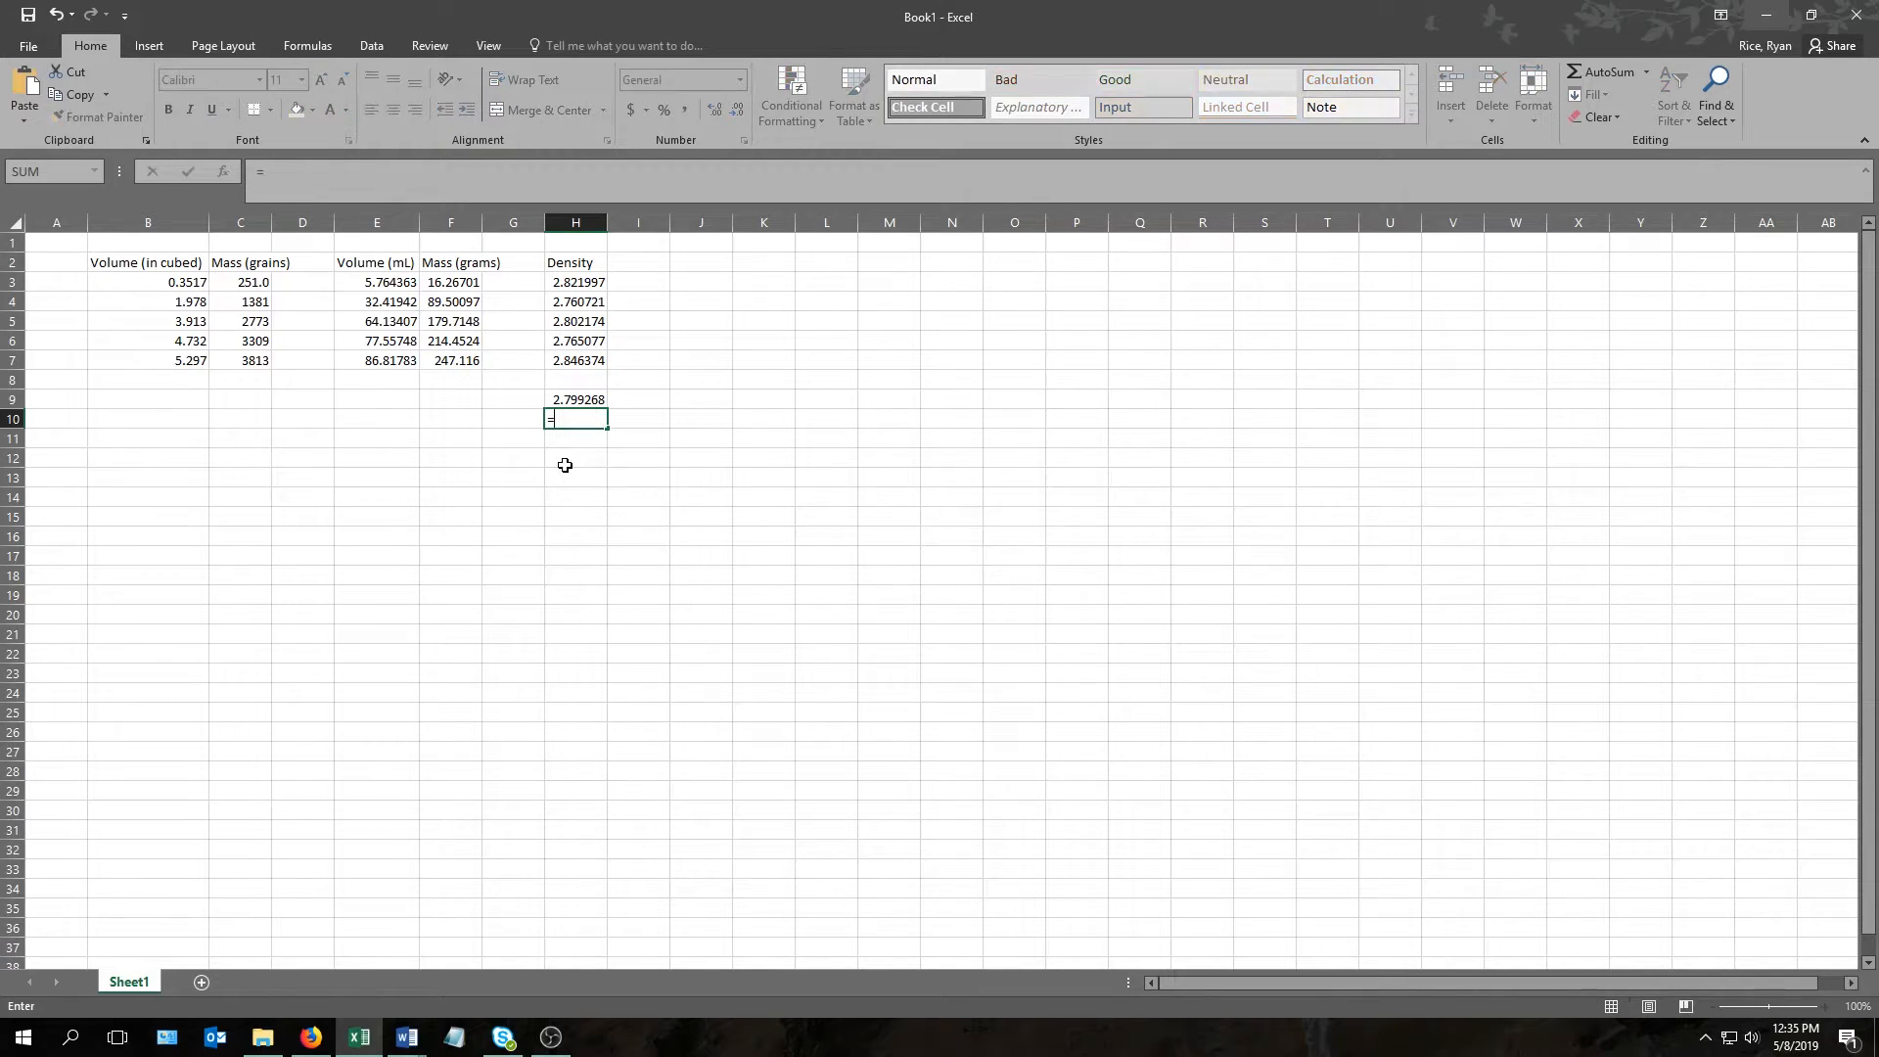
text(stdev)
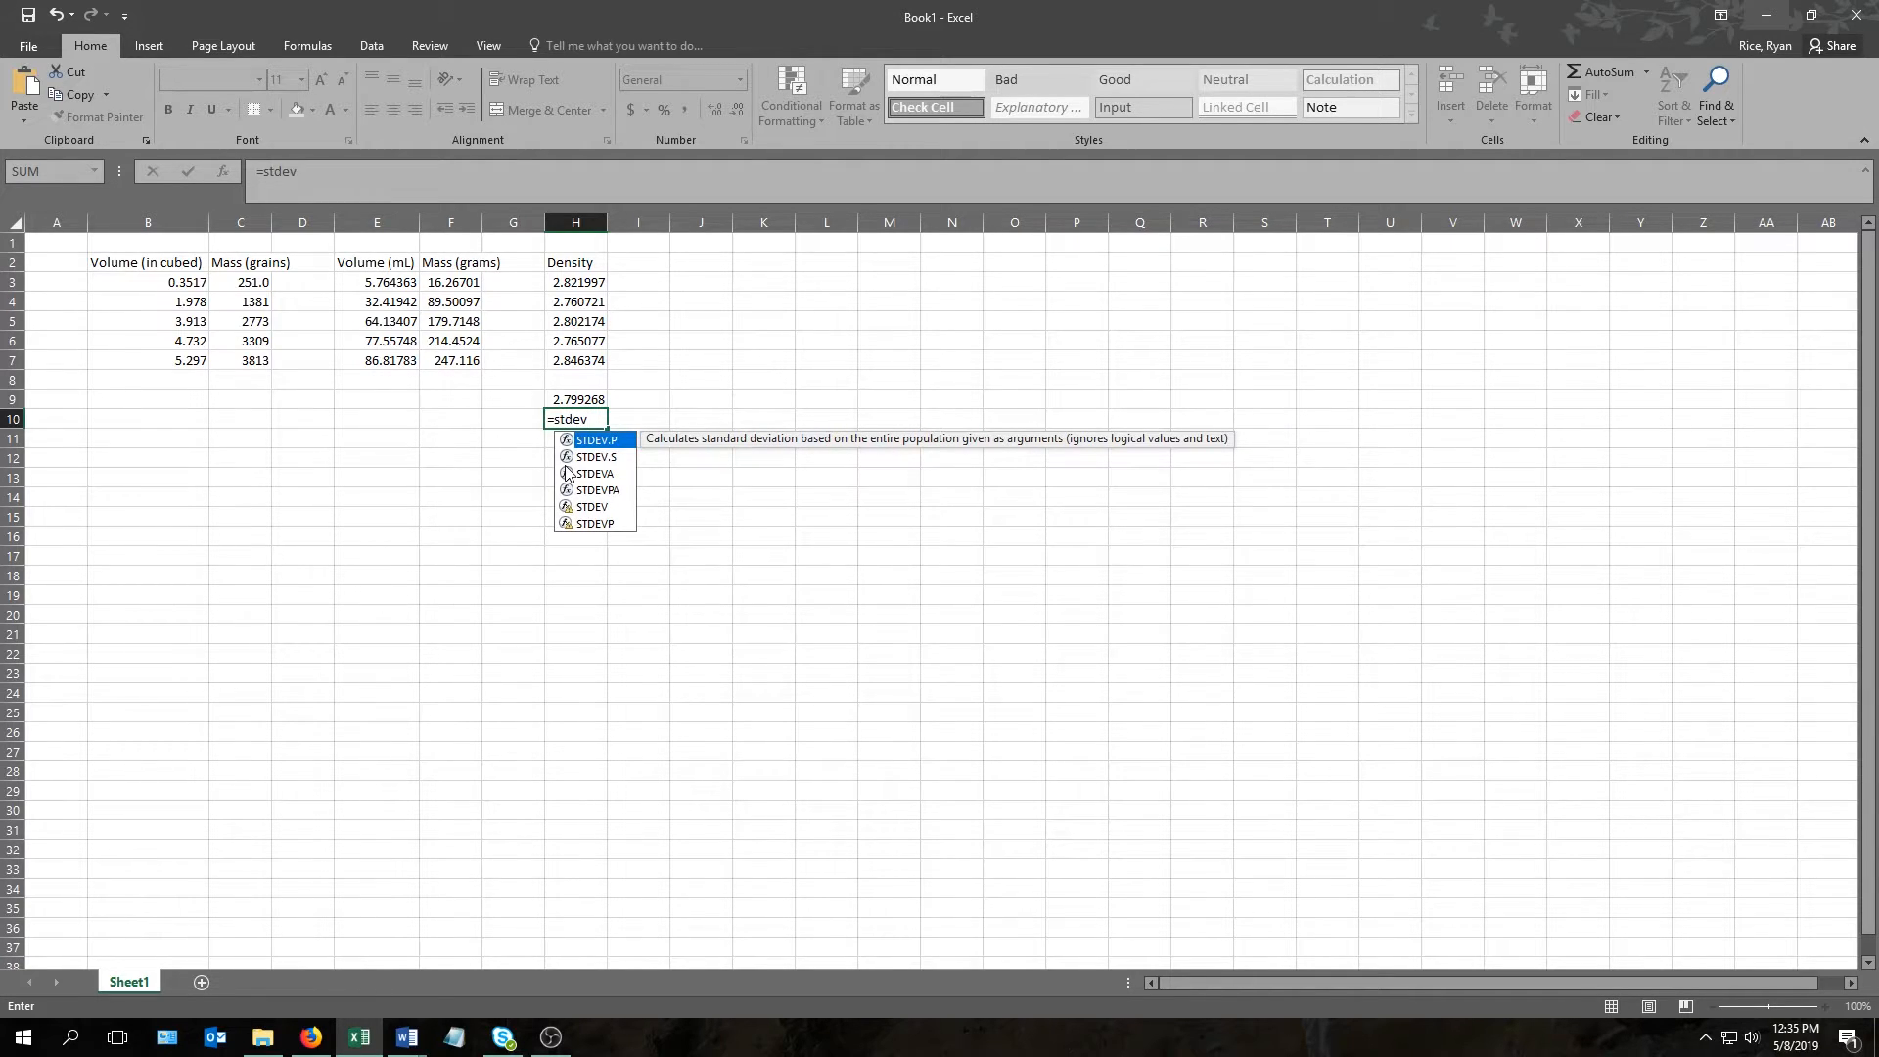
key(Down)
key(Down)
key(Down)
key(Up)
key(Up)
key(Up)
key(Down)
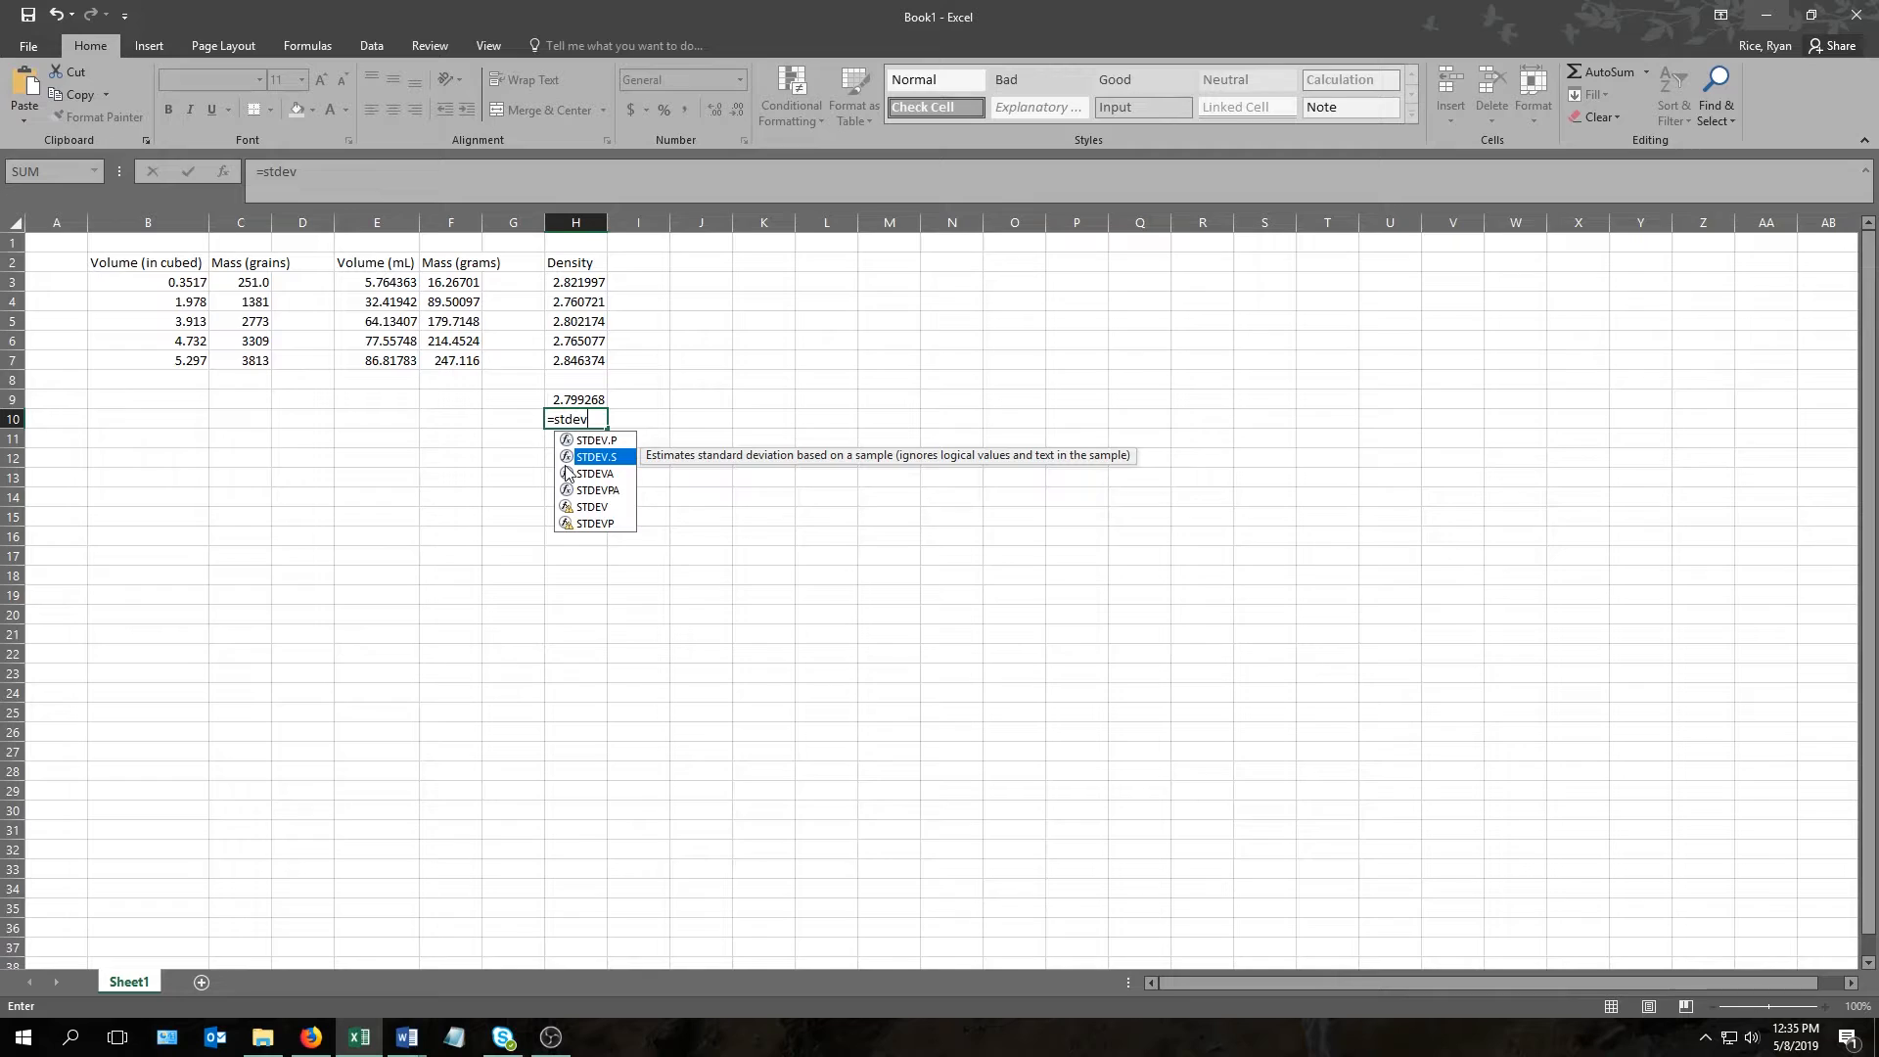
key(Tab)
drag(583, 282, 584, 361)
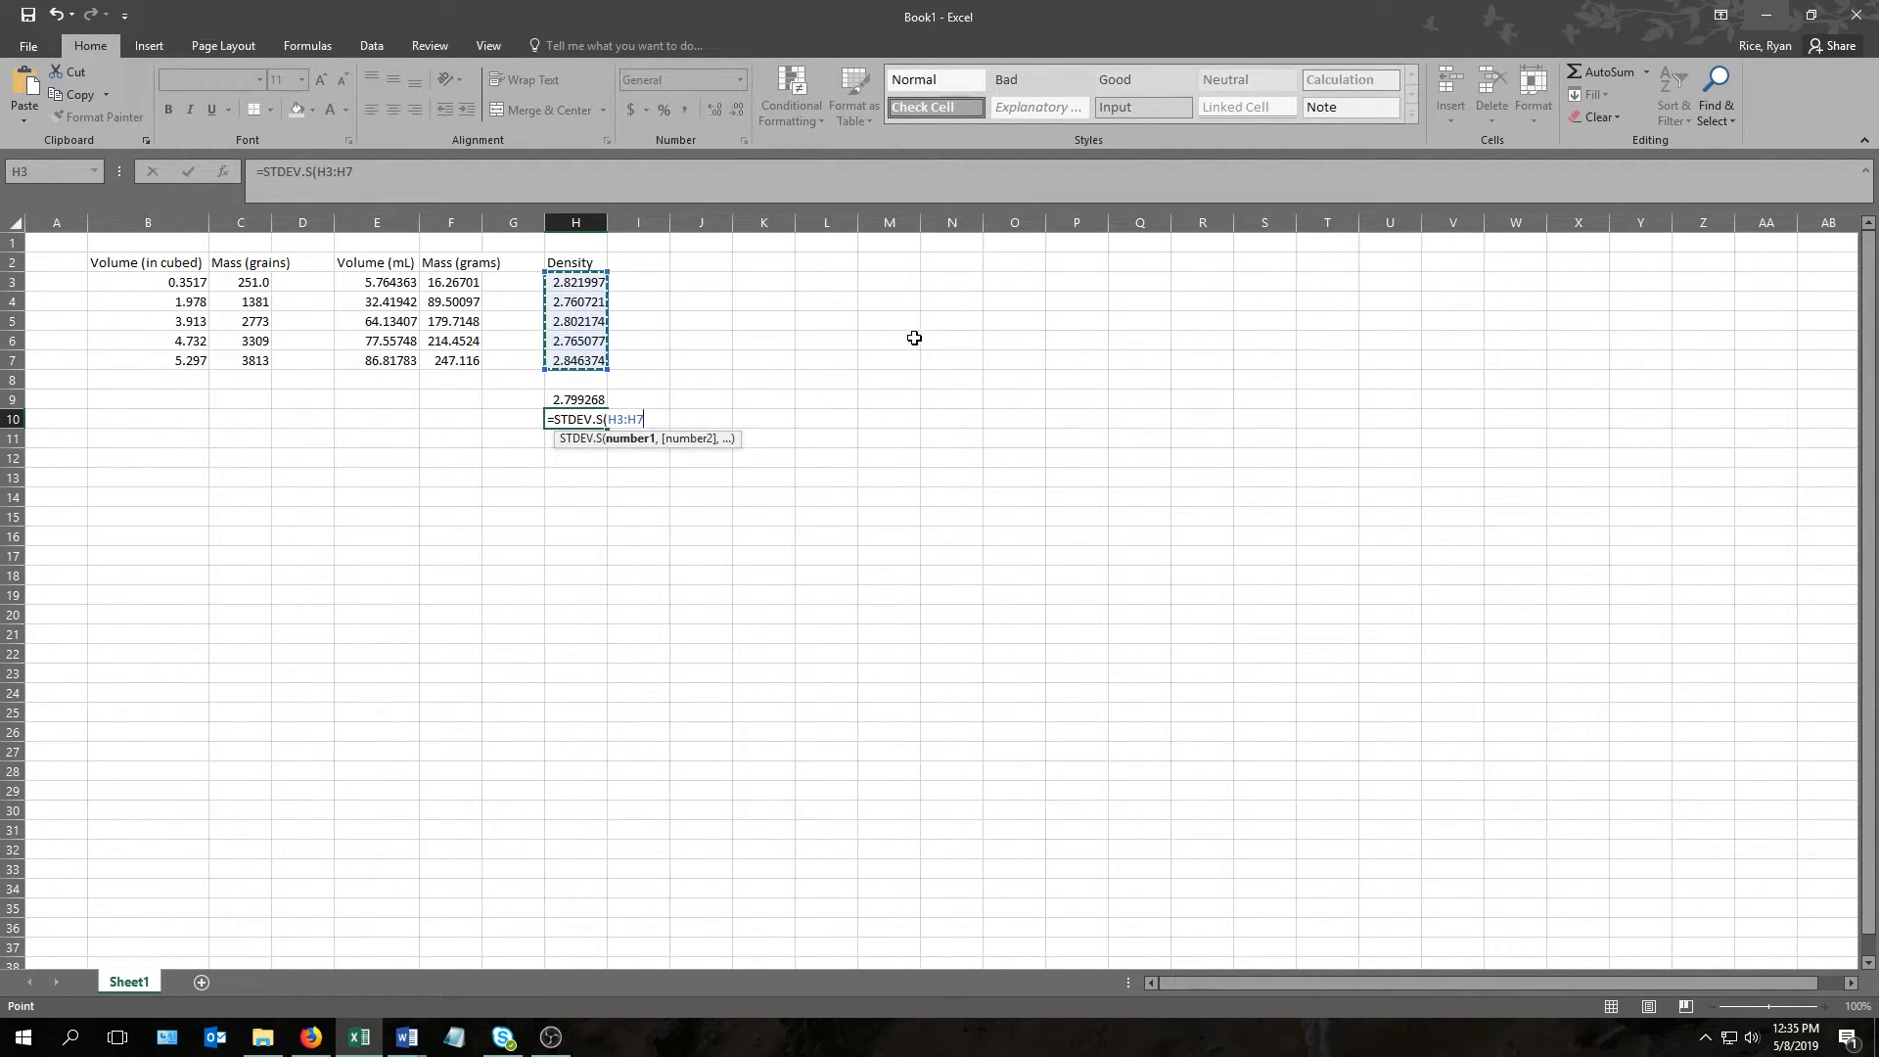
key(Return)
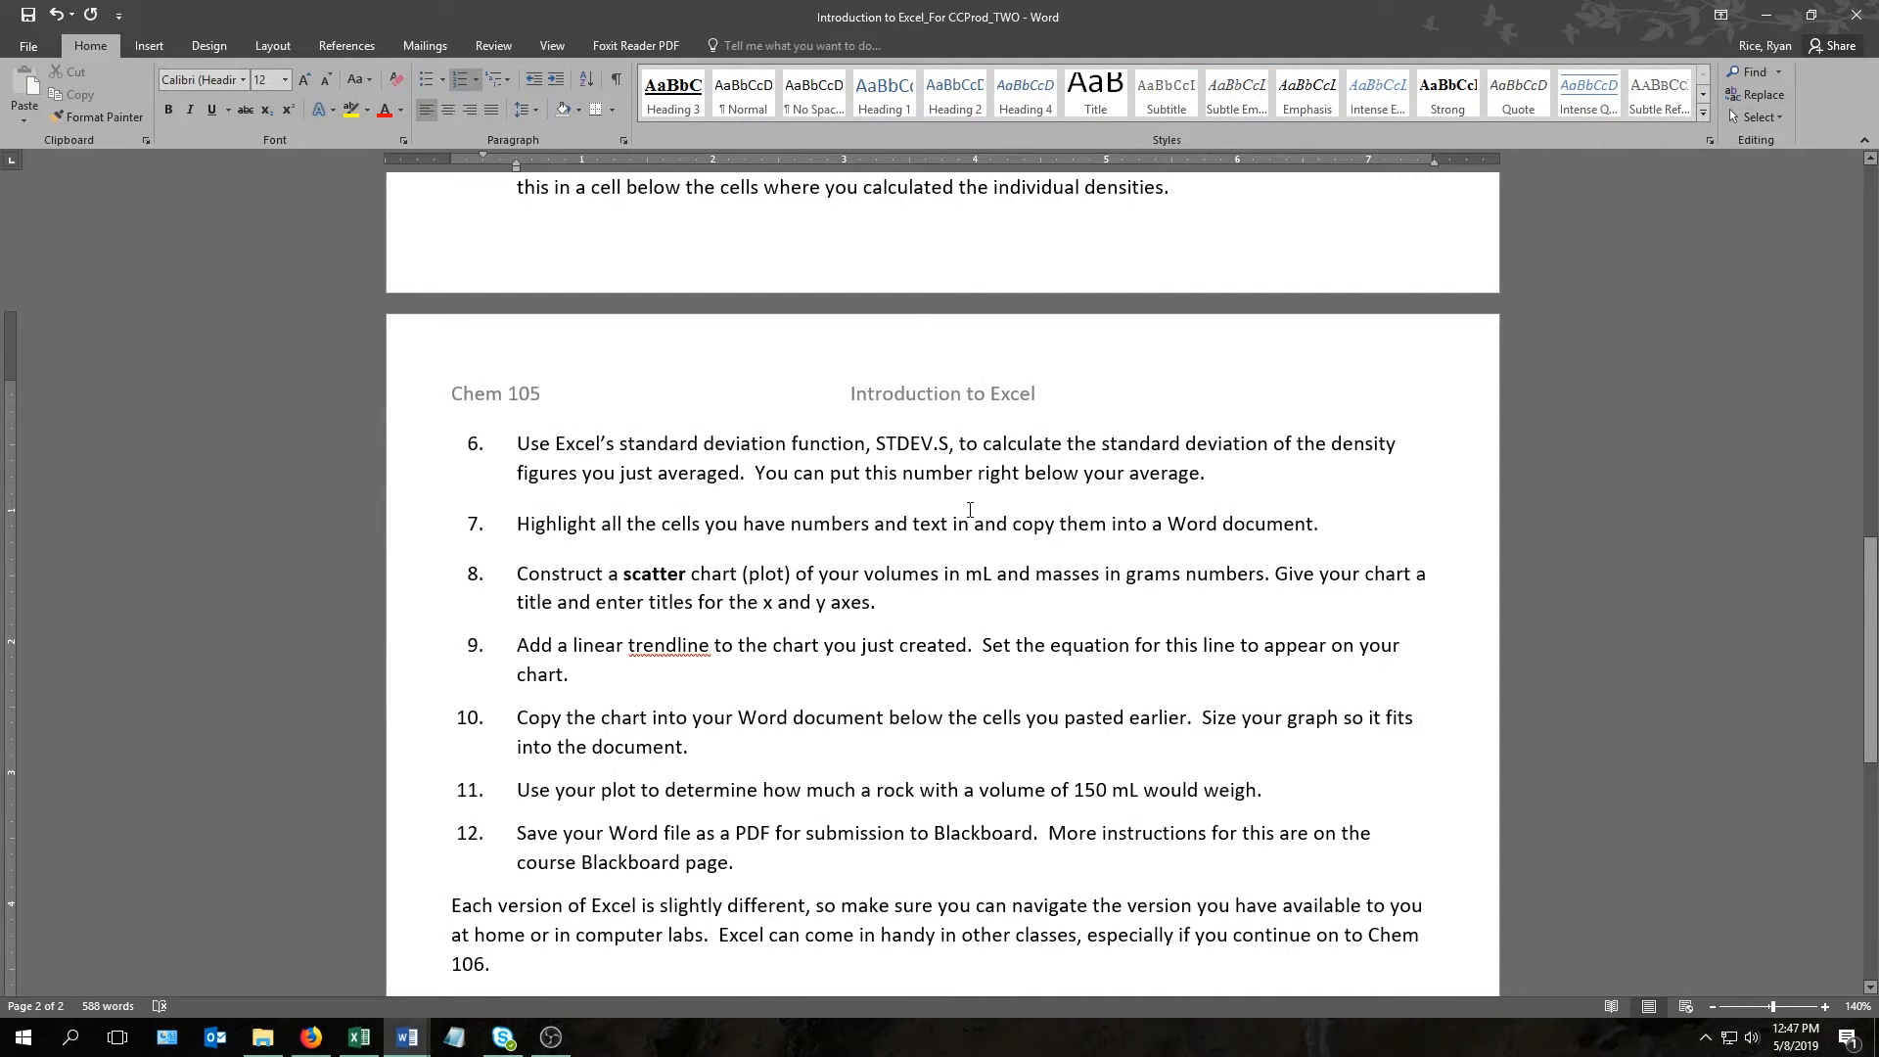
- Read items 7 and 8 of the exercise on copying the cells and constructing a scatter chart, and switch back to Excel
triple_click(970, 510)
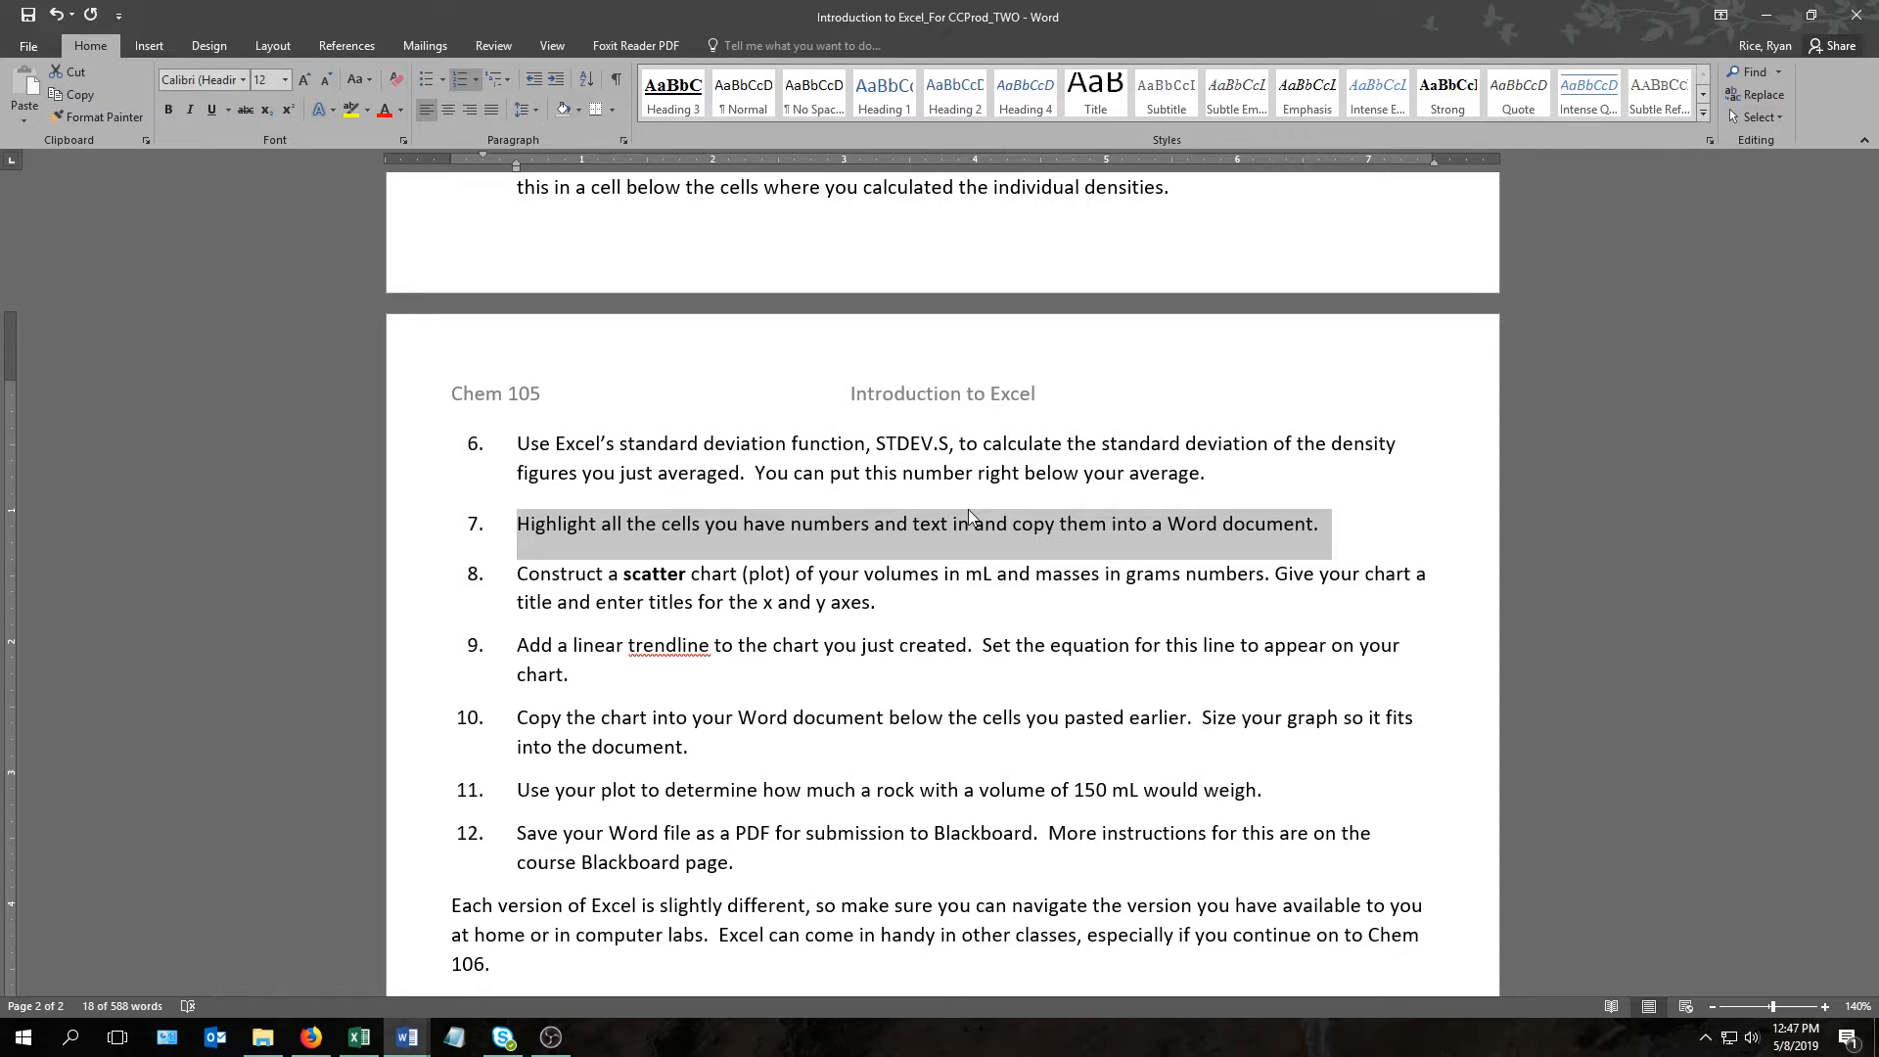
key(Down)
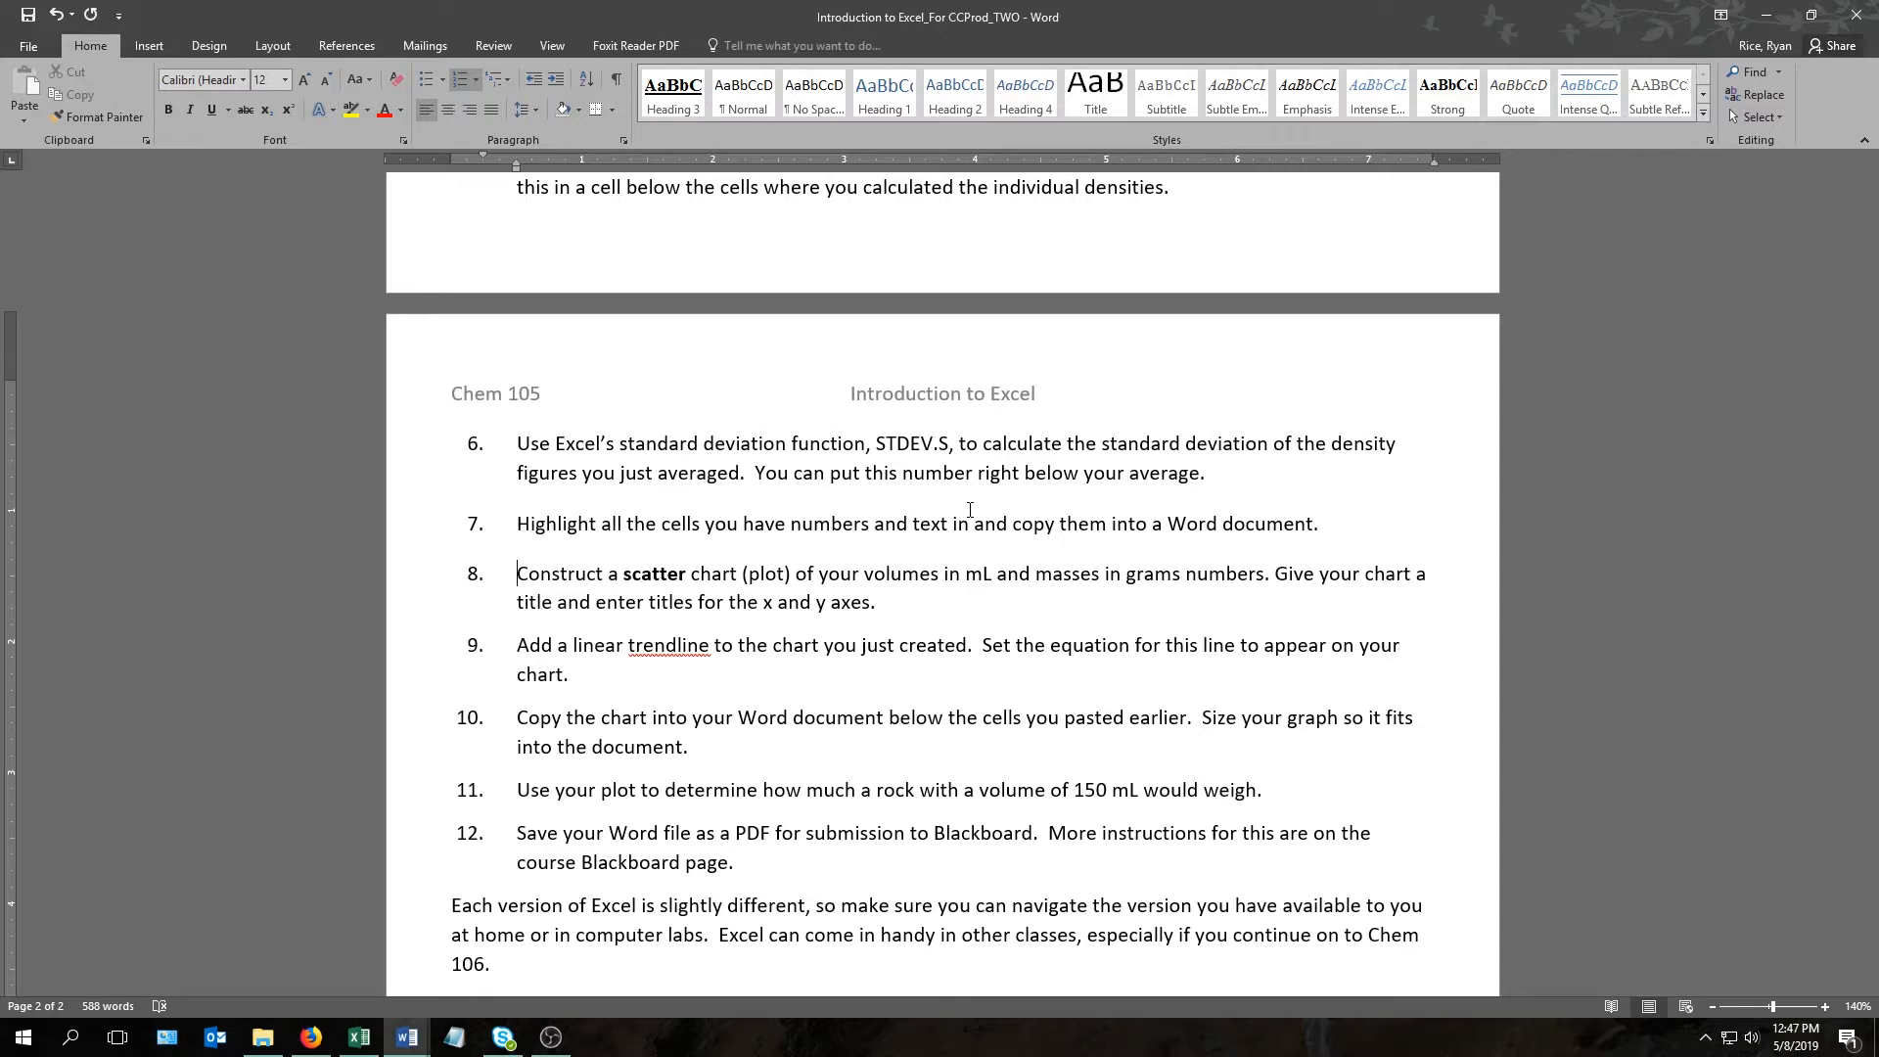
key(shift+End)
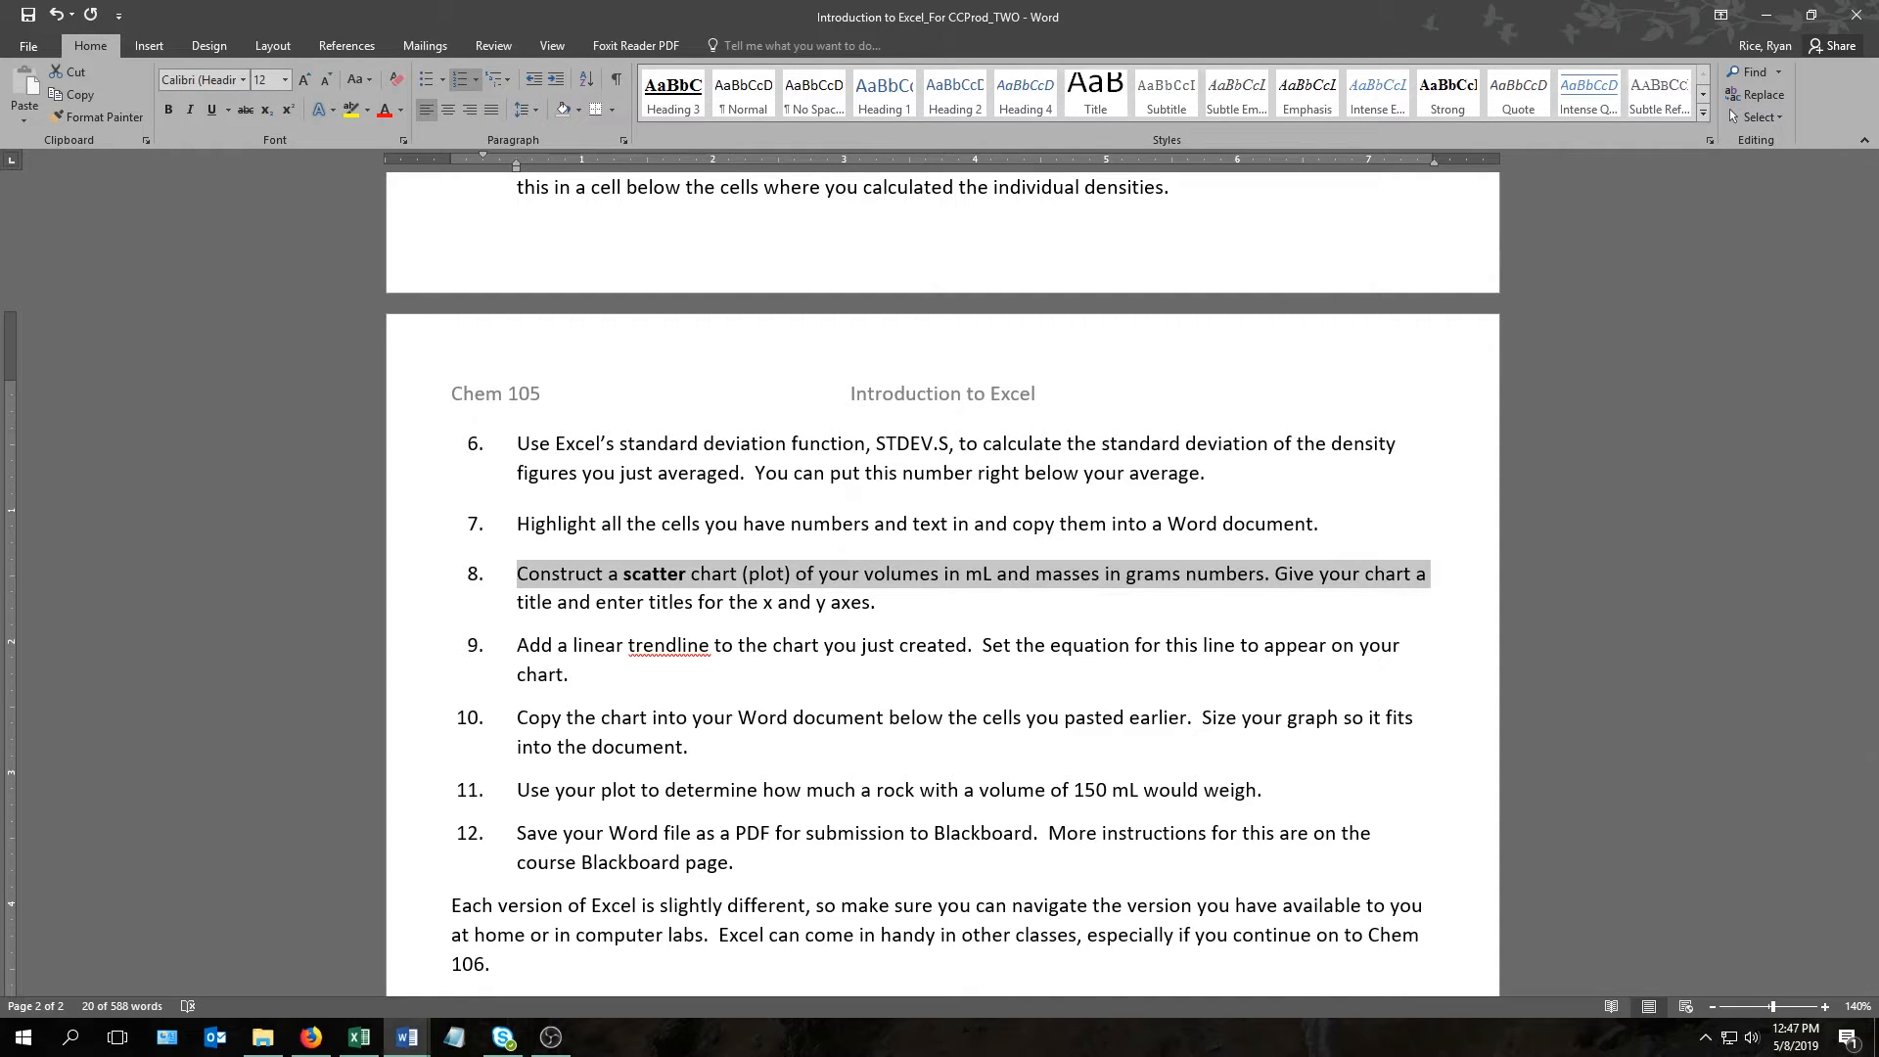
click(1767, 15)
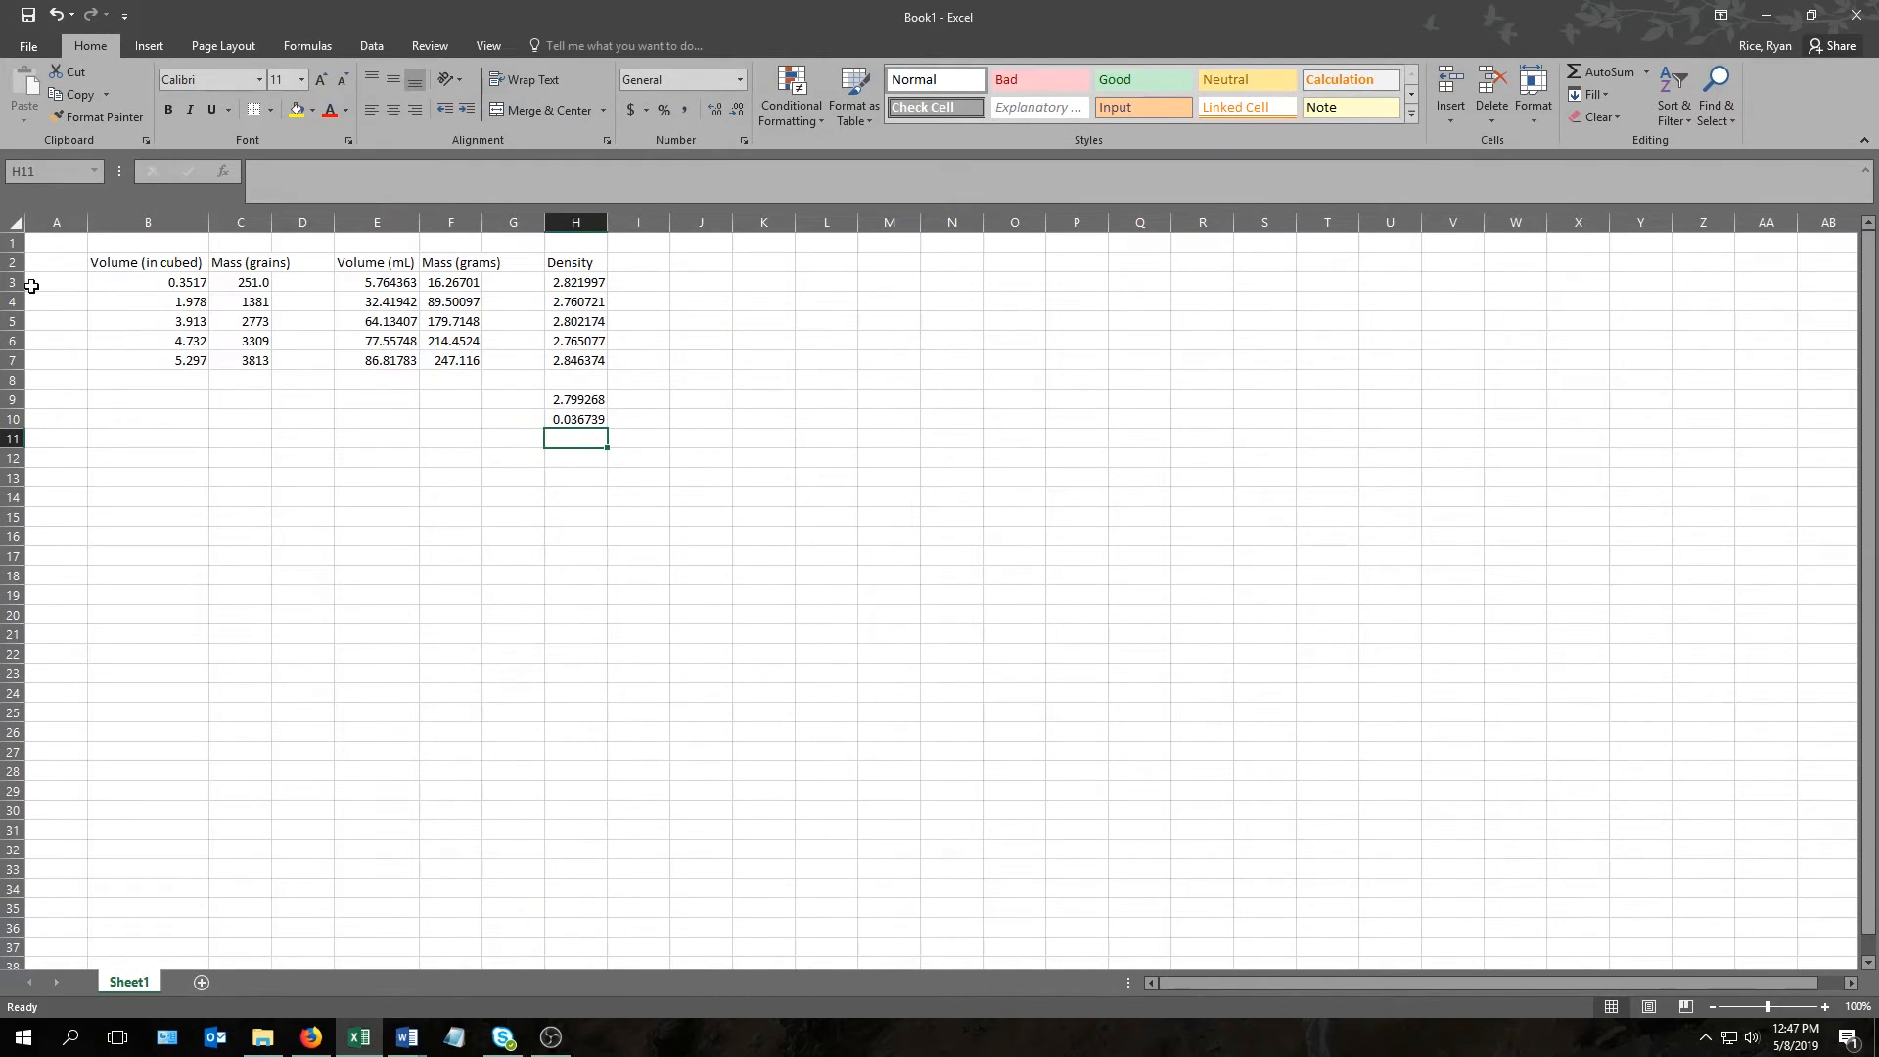
- Preview the available column, pie and scatter chart types without inserting a chart
click(147, 47)
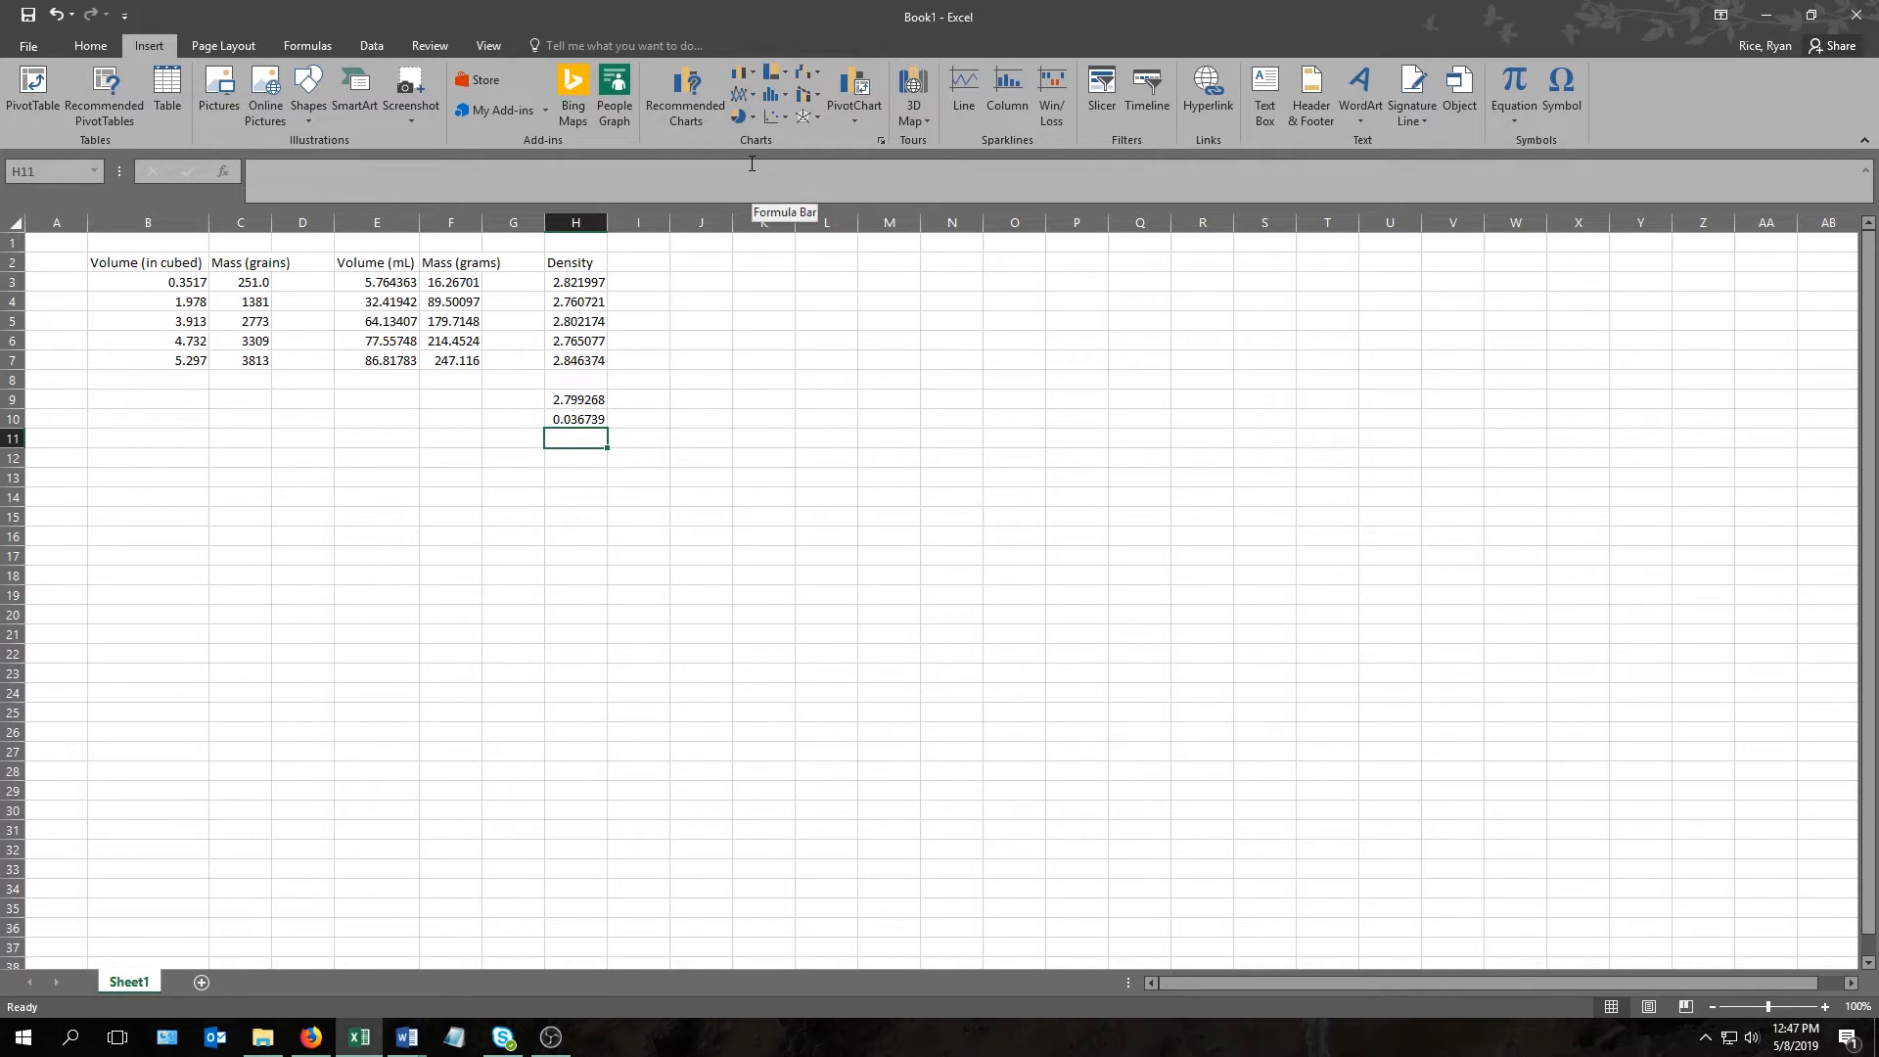
click(746, 76)
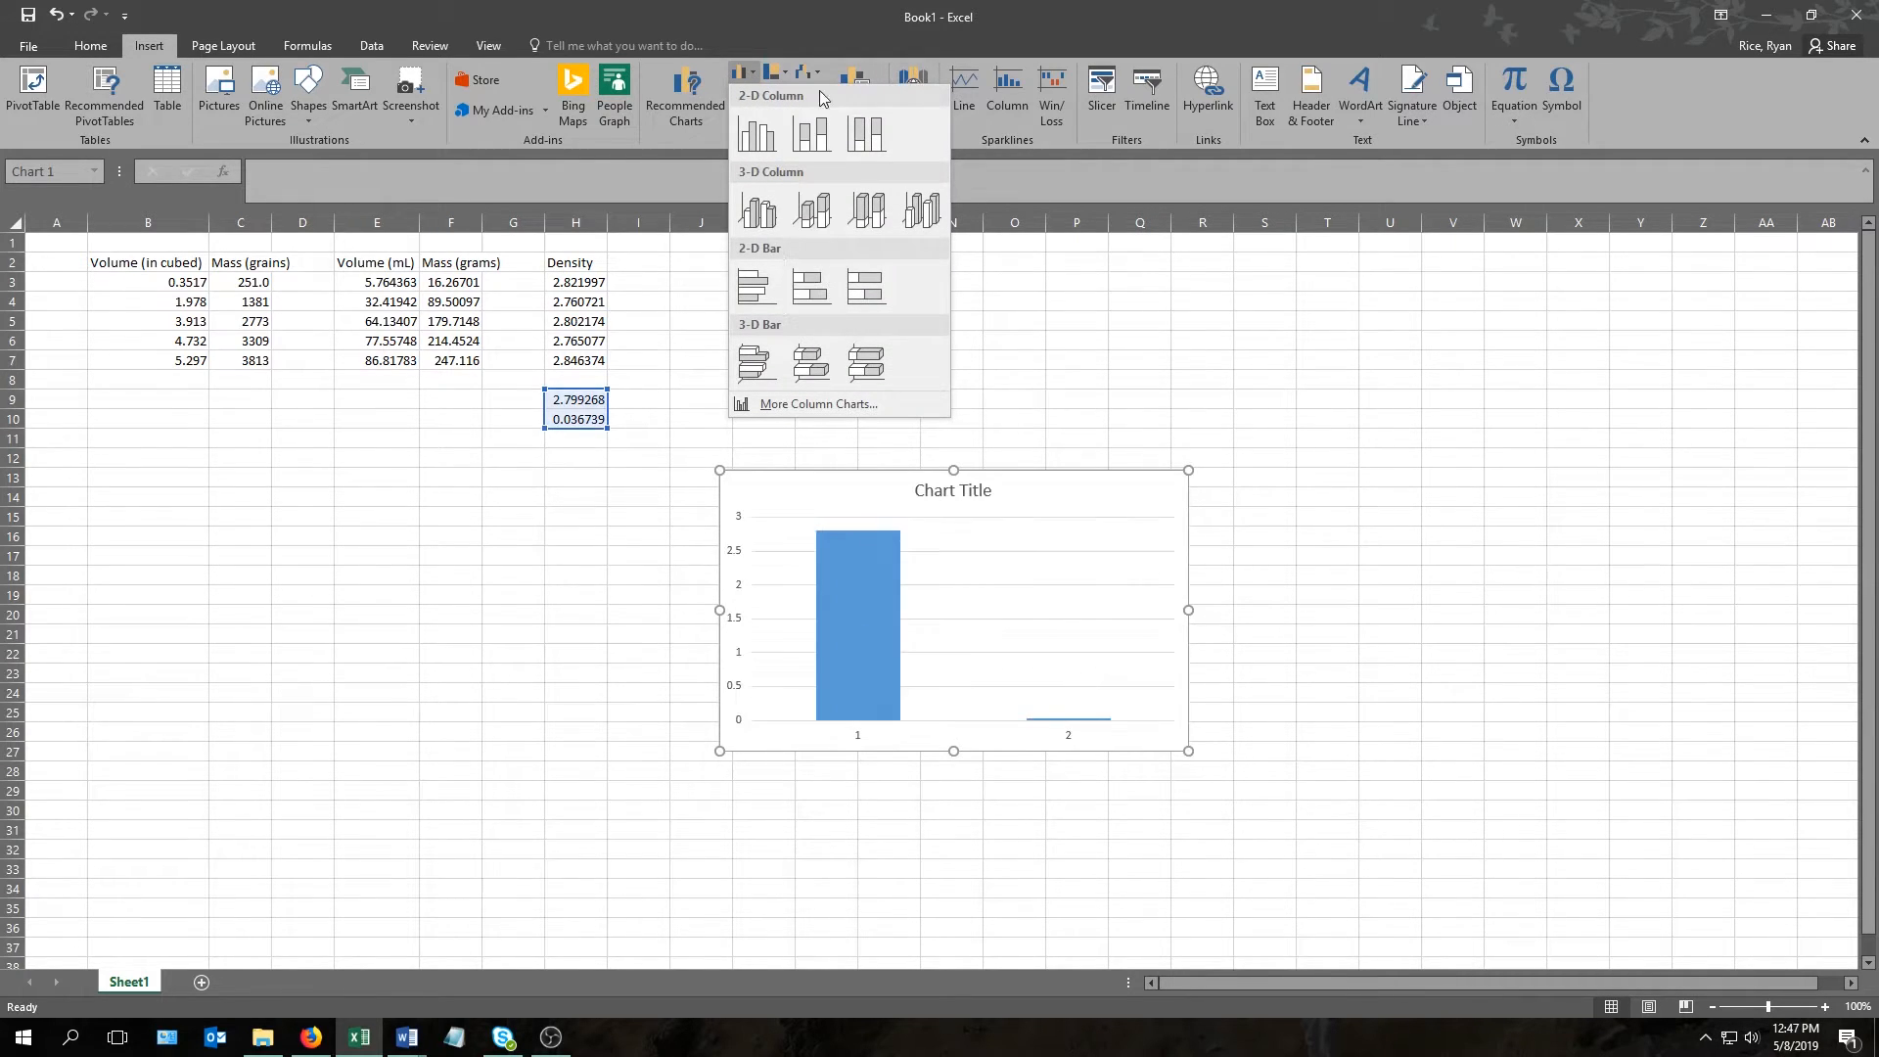
click(768, 32)
click(739, 117)
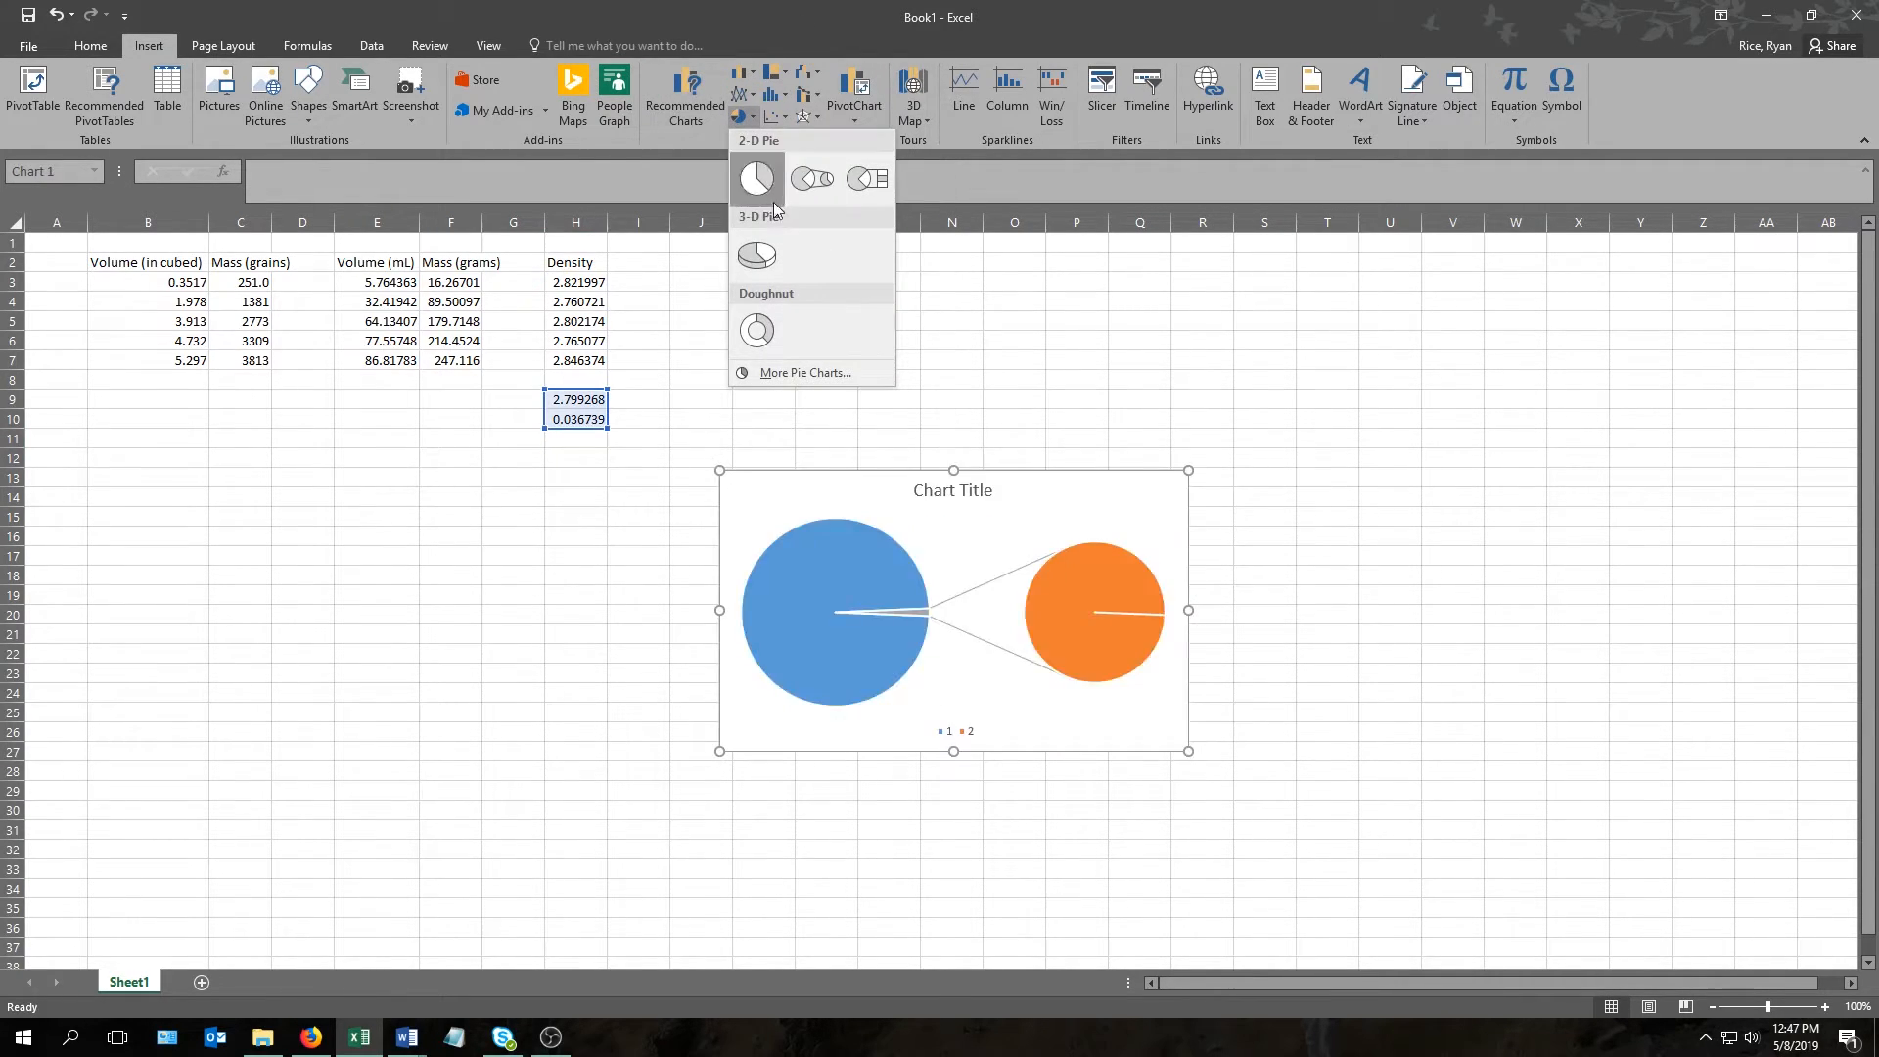
click(789, 27)
click(771, 114)
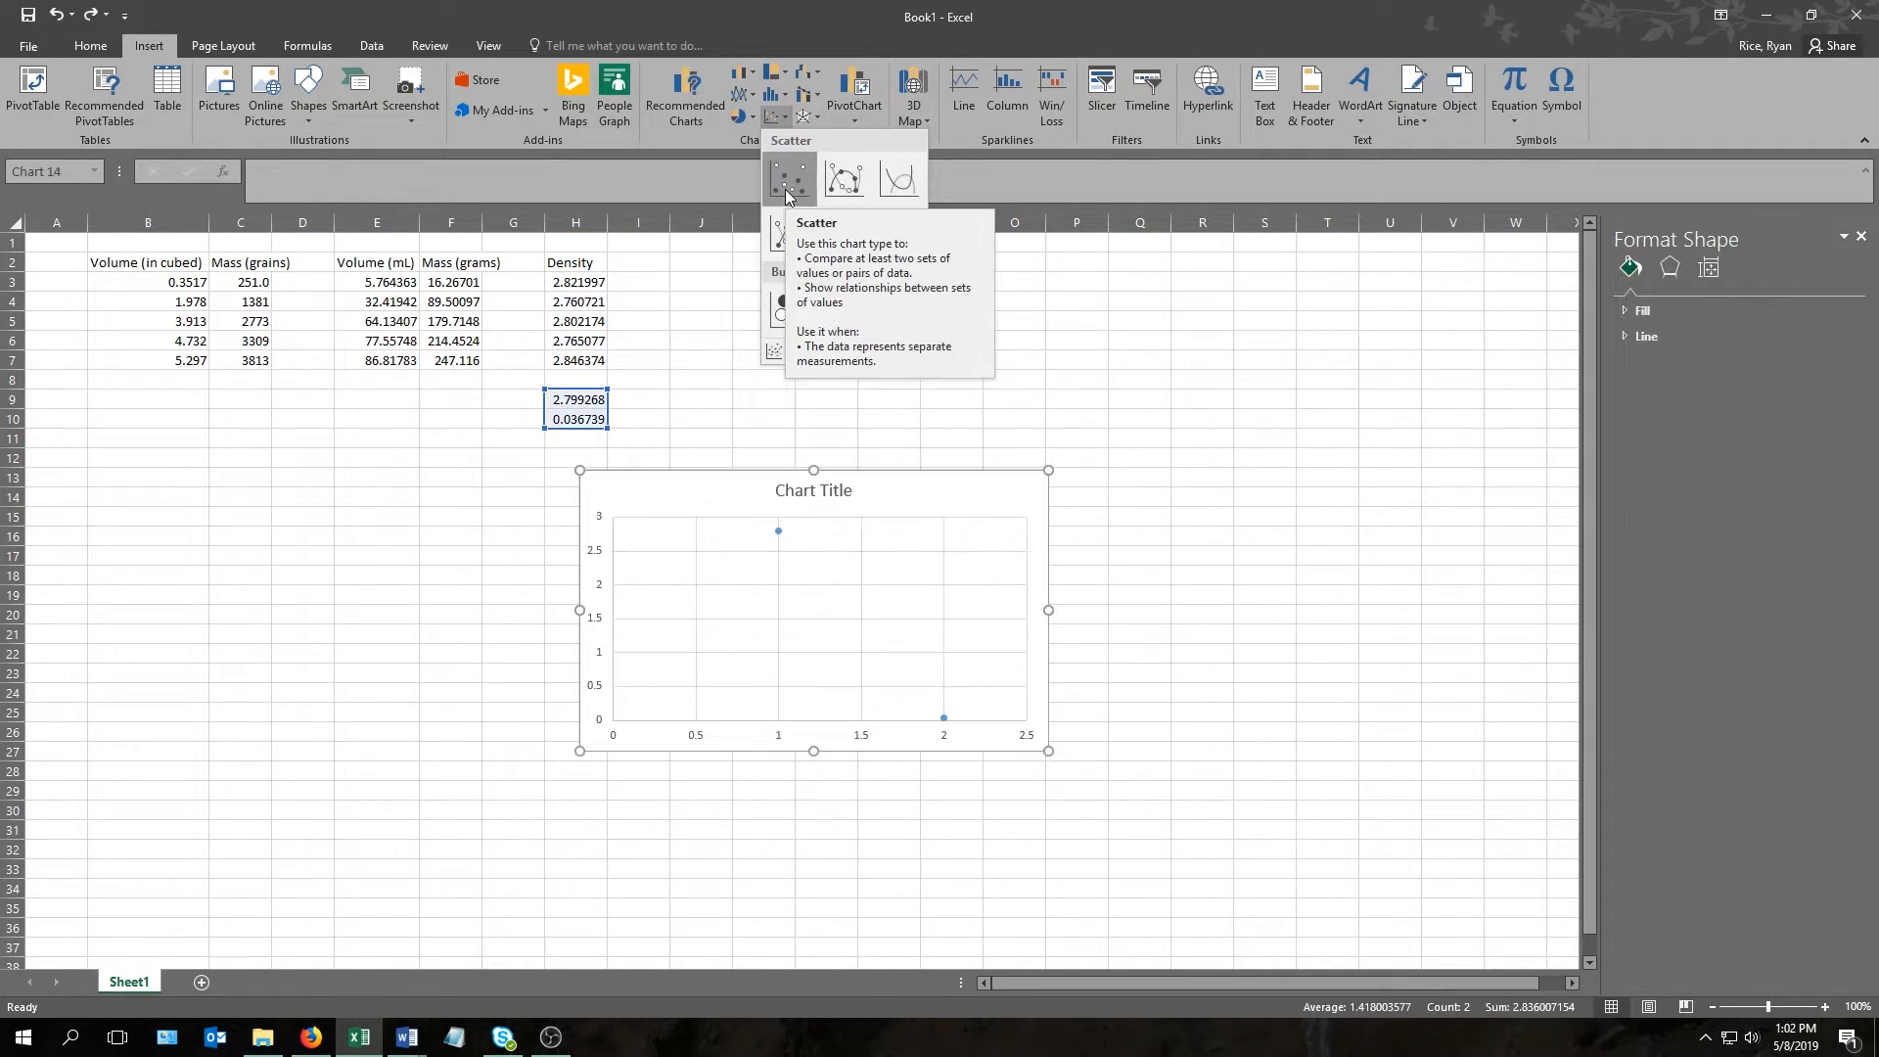
click(720, 380)
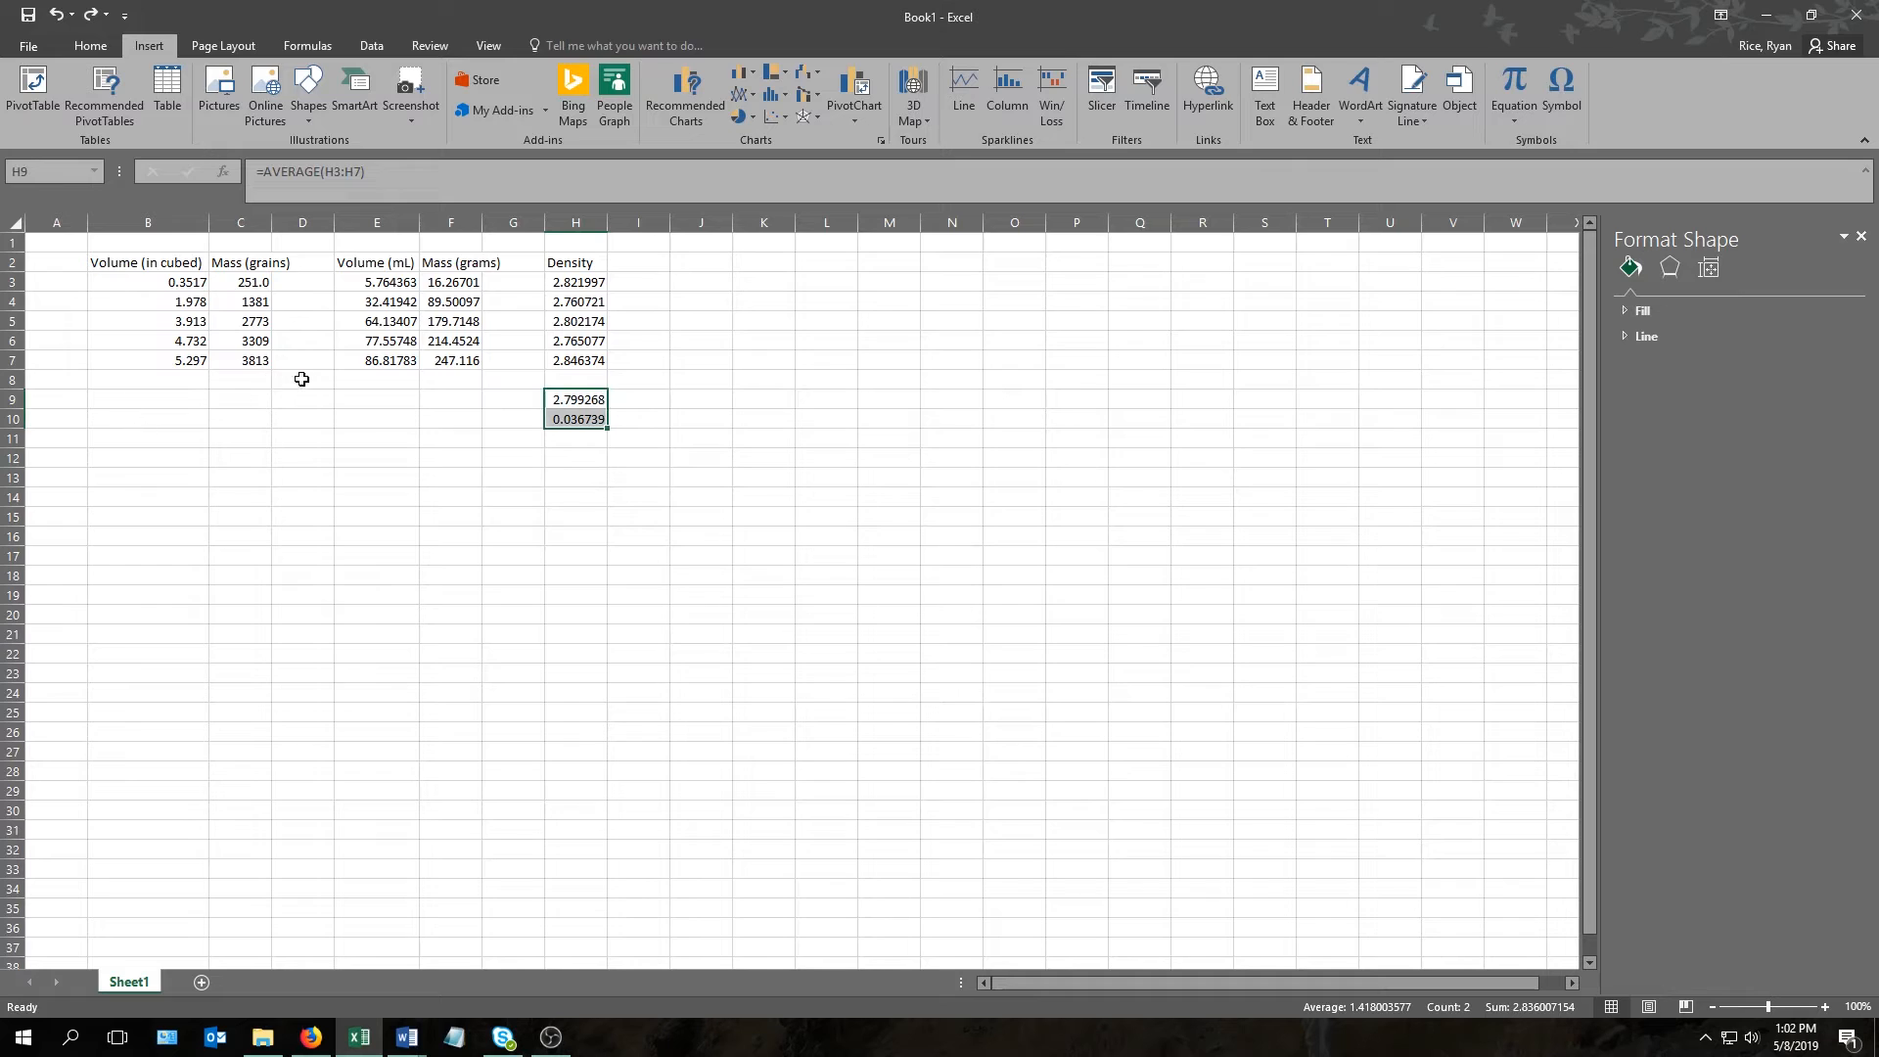
- Insert a scatter chart of the volumes in mL and masses in grams from E3:F7
drag(373, 280, 462, 360)
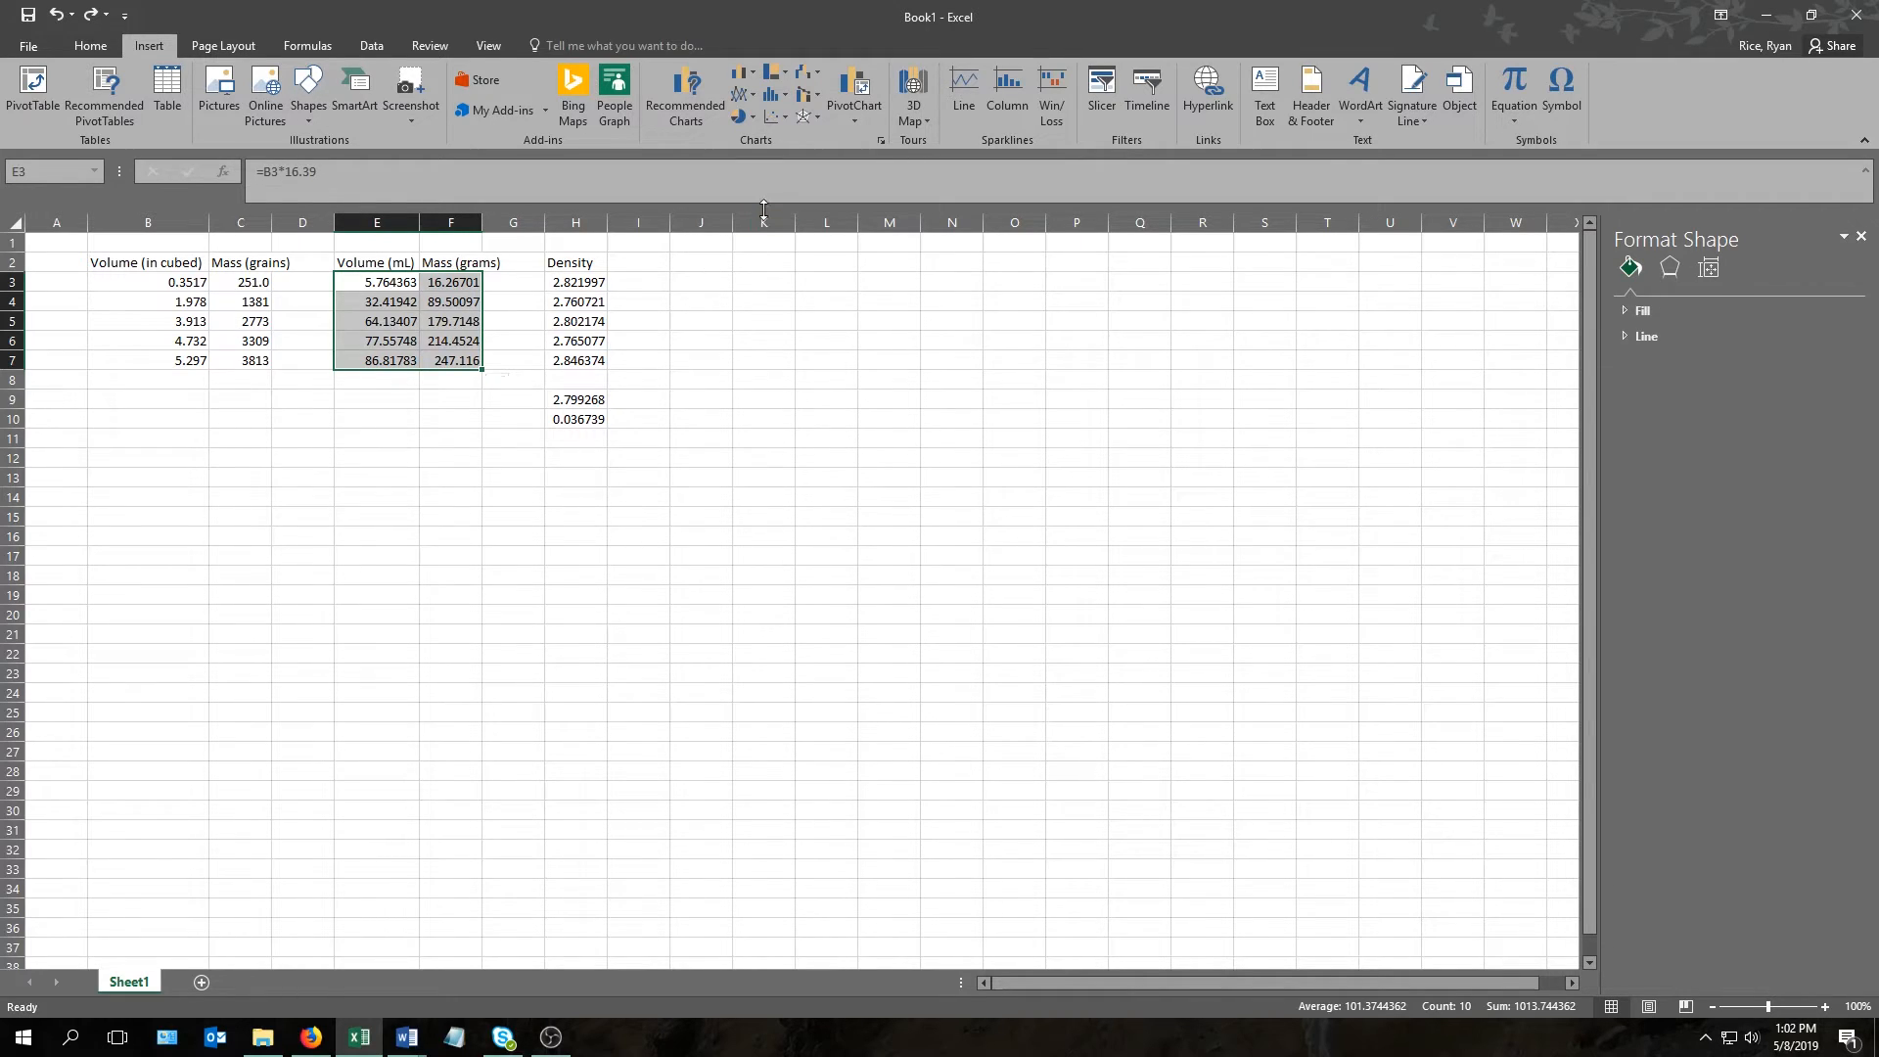
click(775, 117)
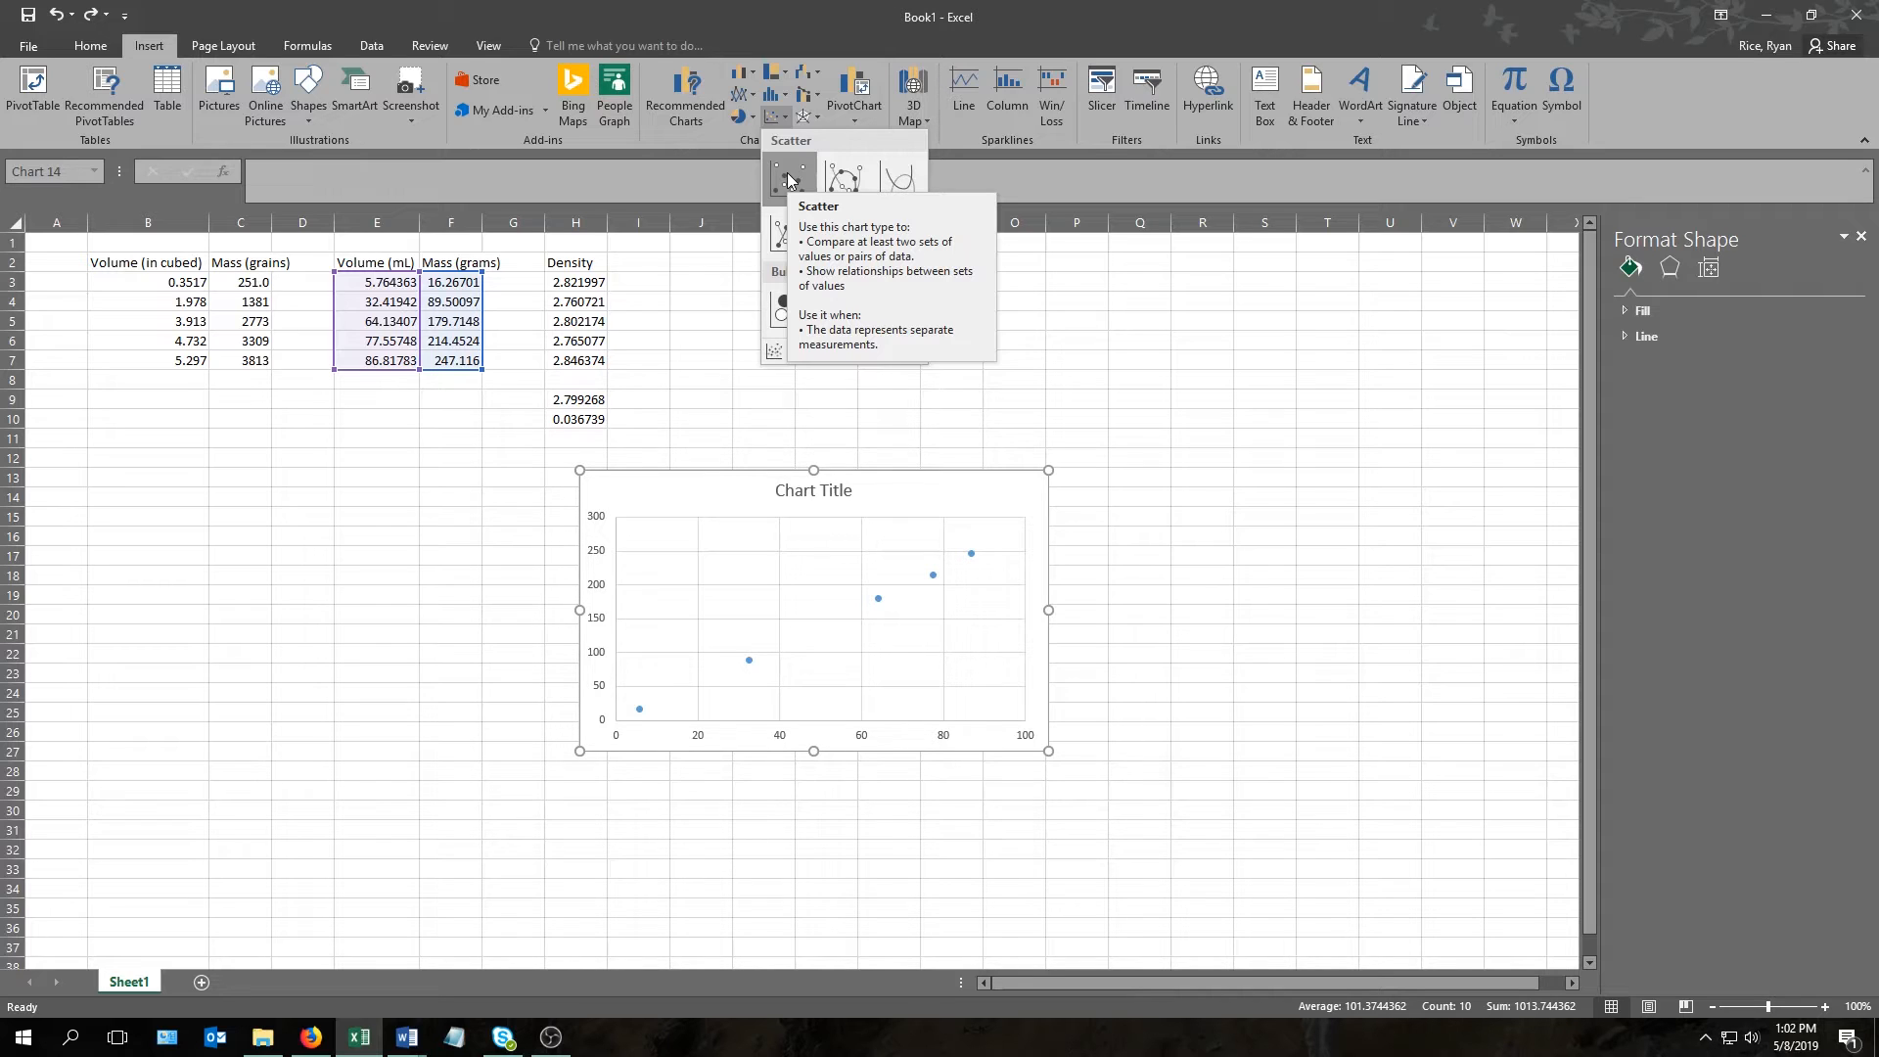
click(789, 180)
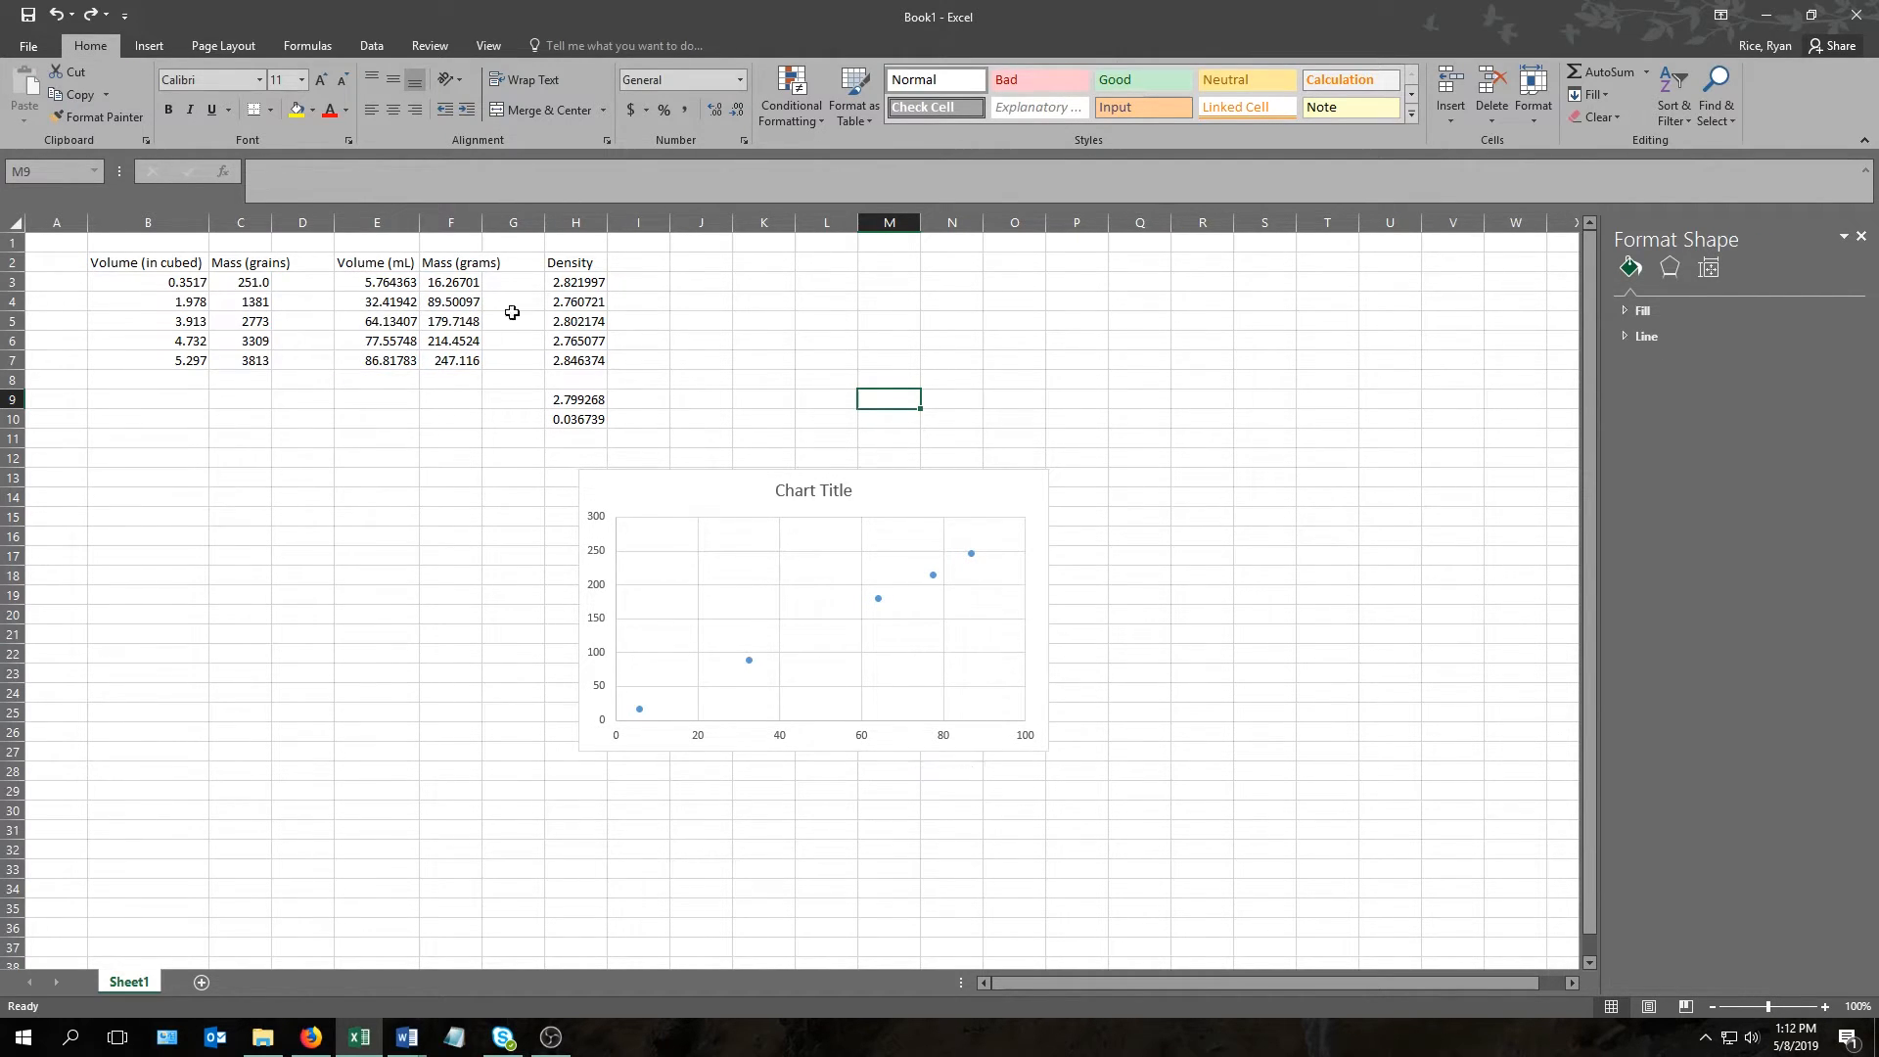
- Title the scatter chart "Rock Mass vs Volume"
click(843, 495)
click(835, 493)
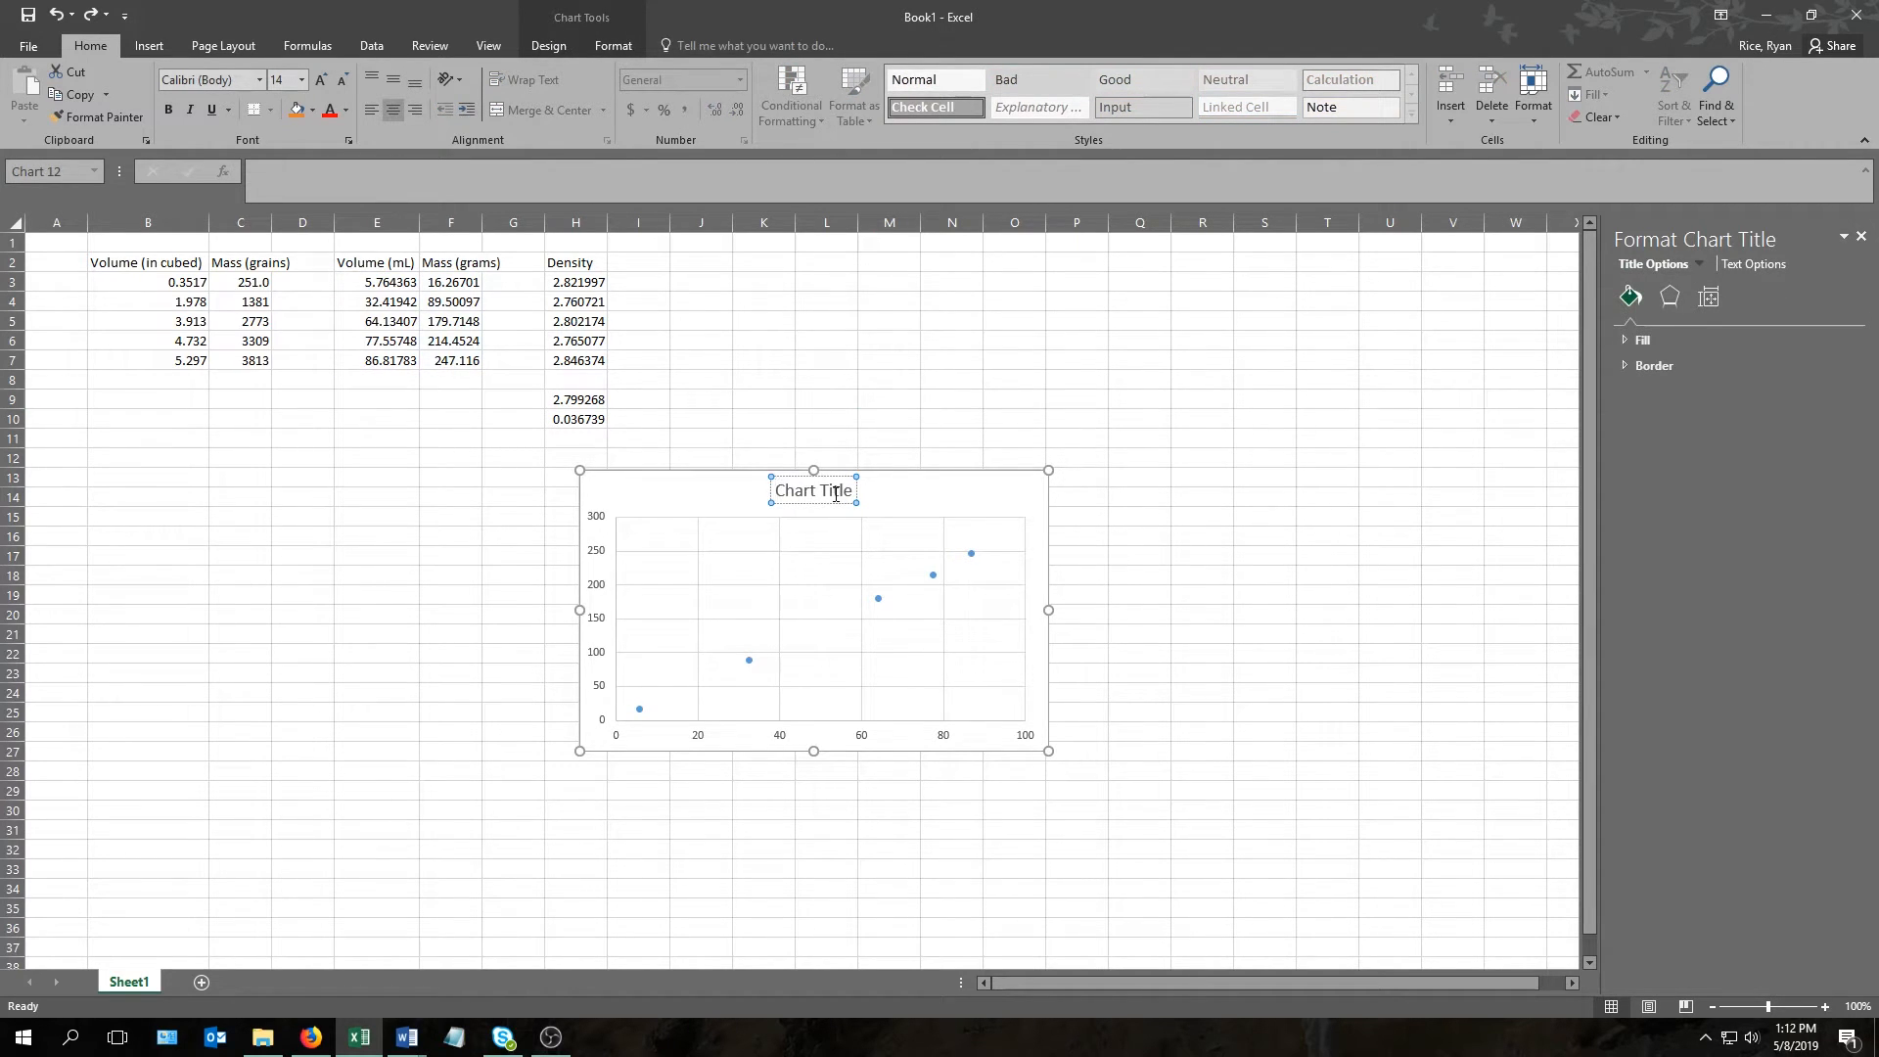
triple_click(837, 496)
text(Rock)
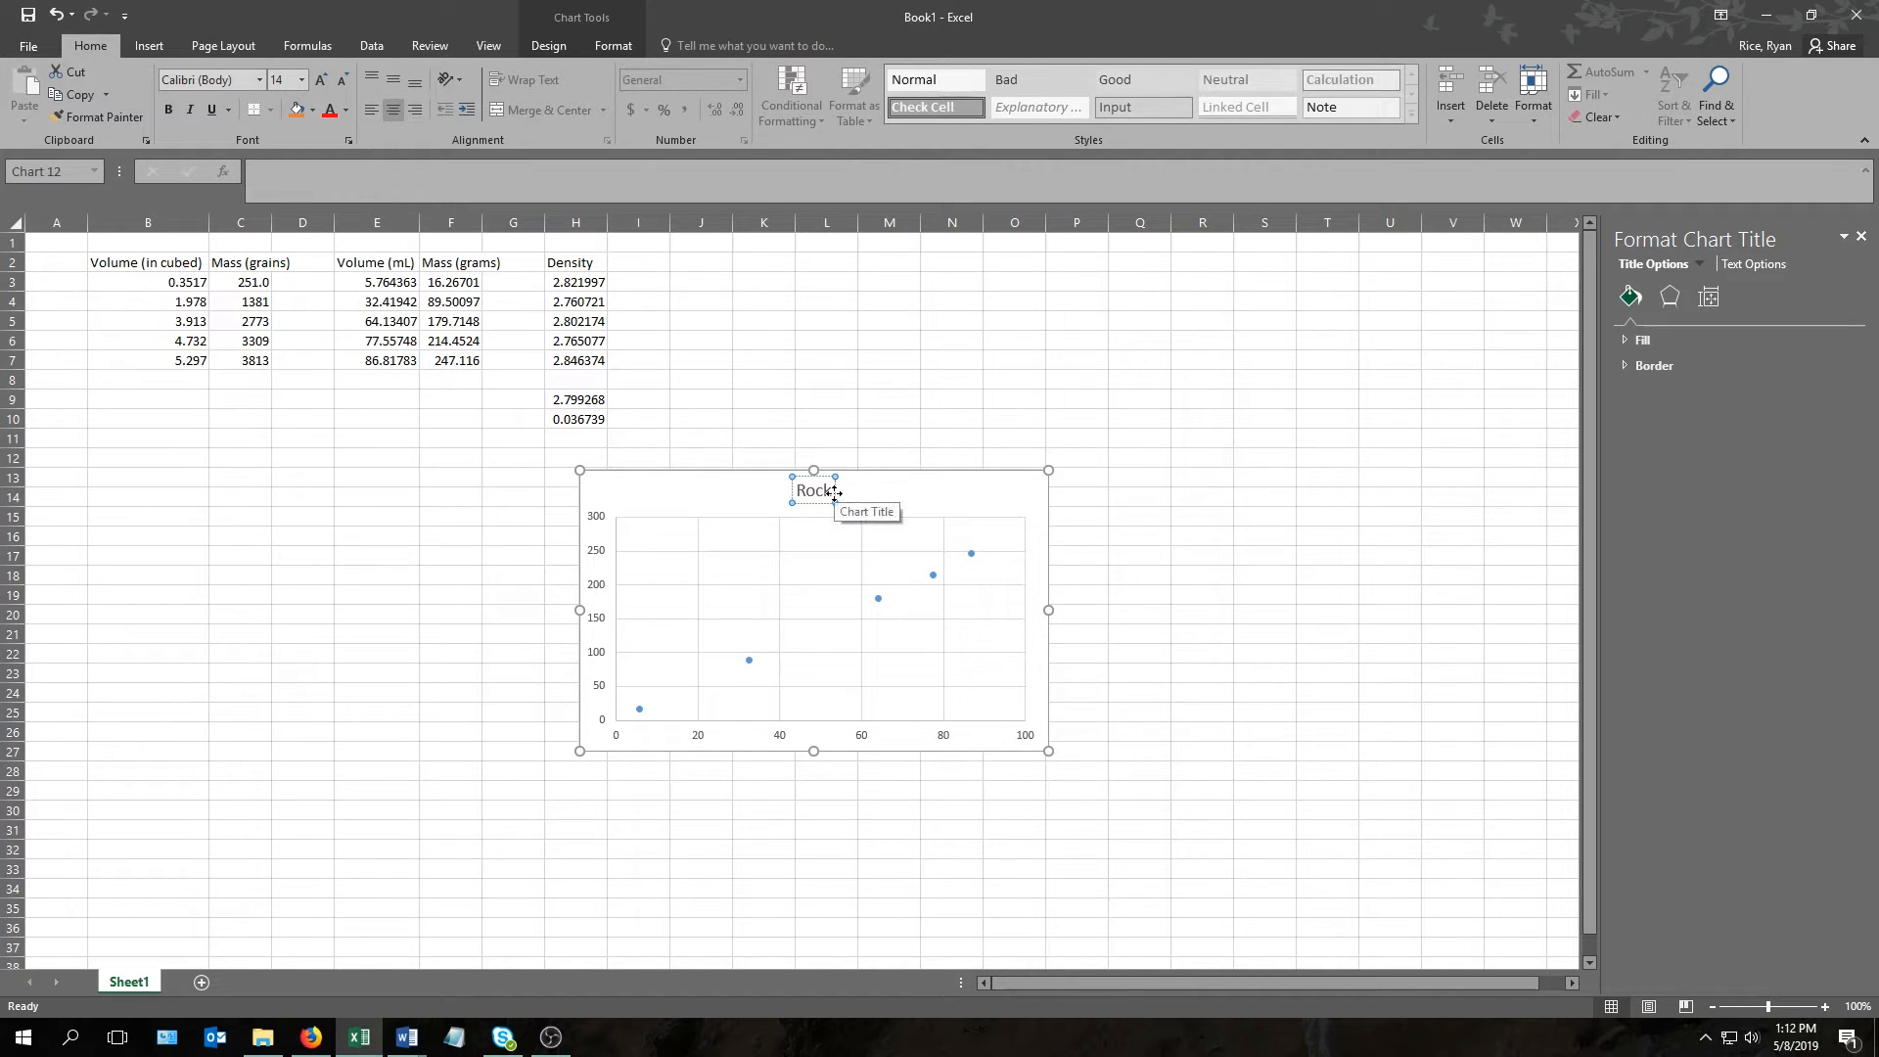
text( Mass vs Volume)
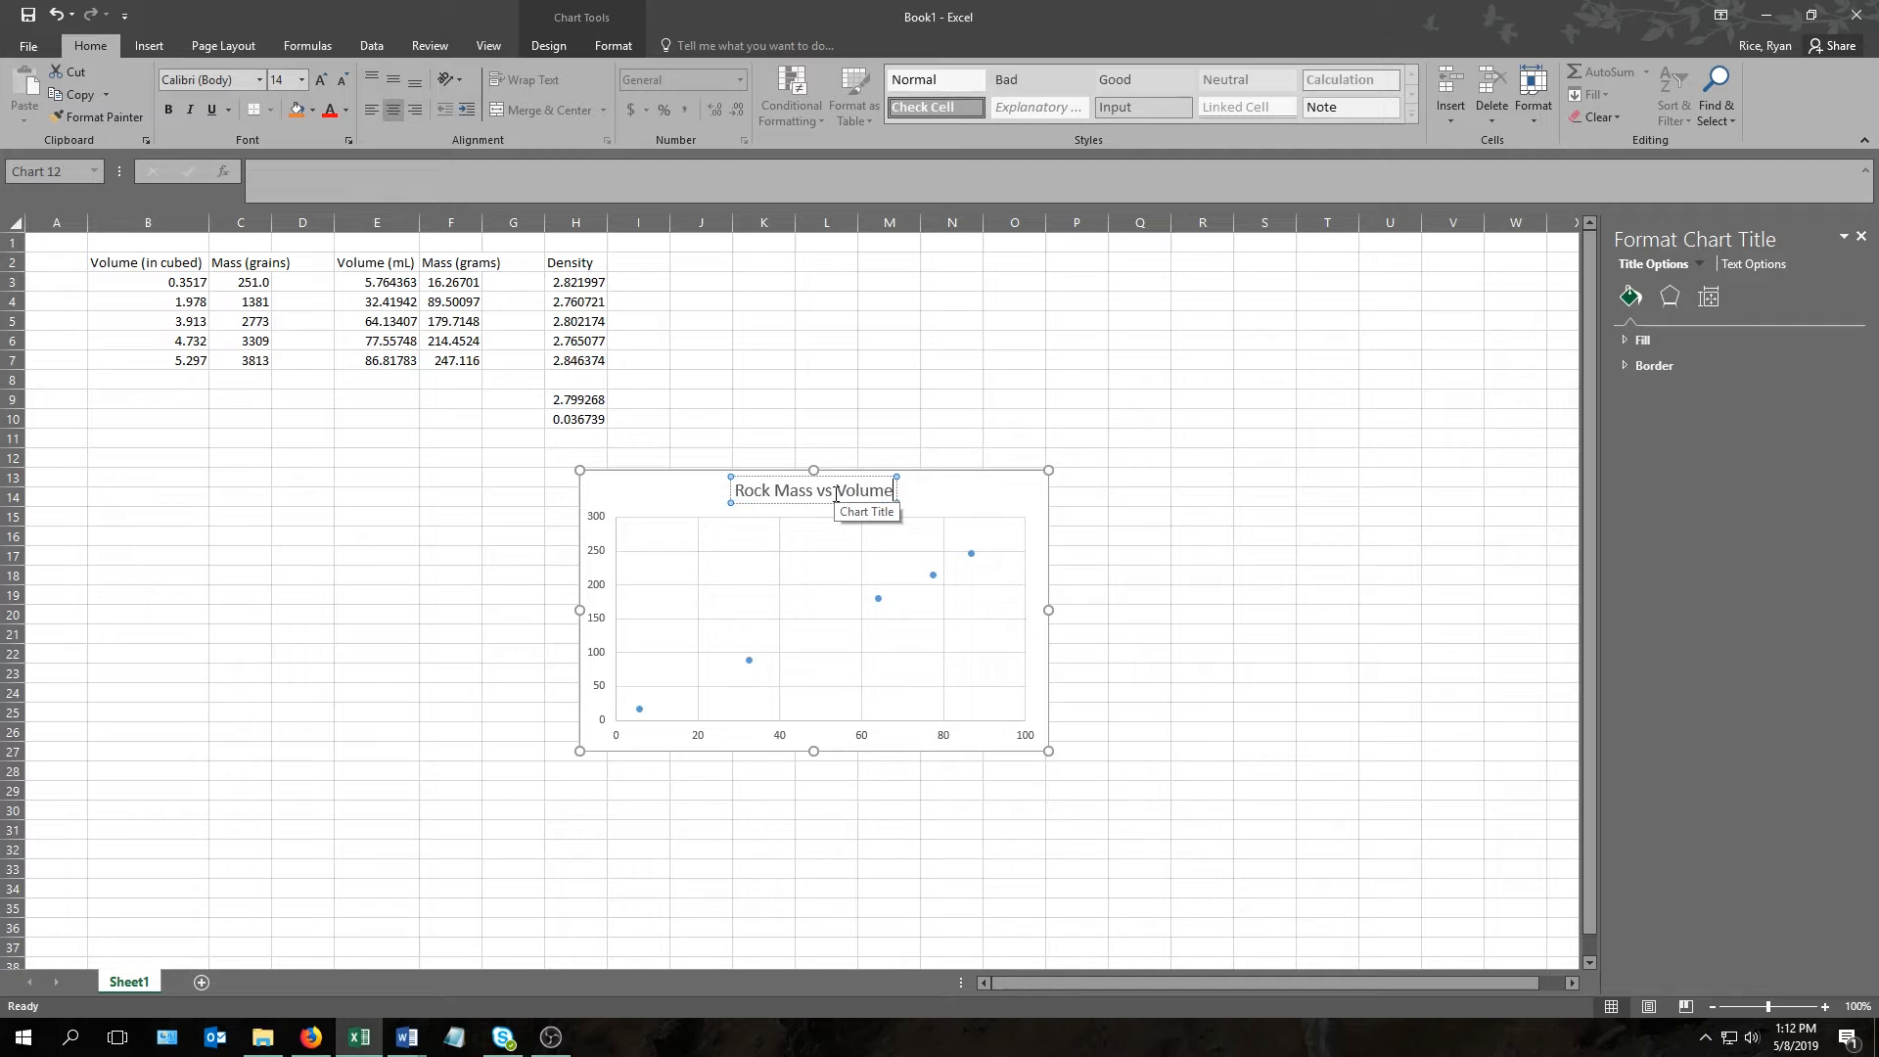
click(930, 492)
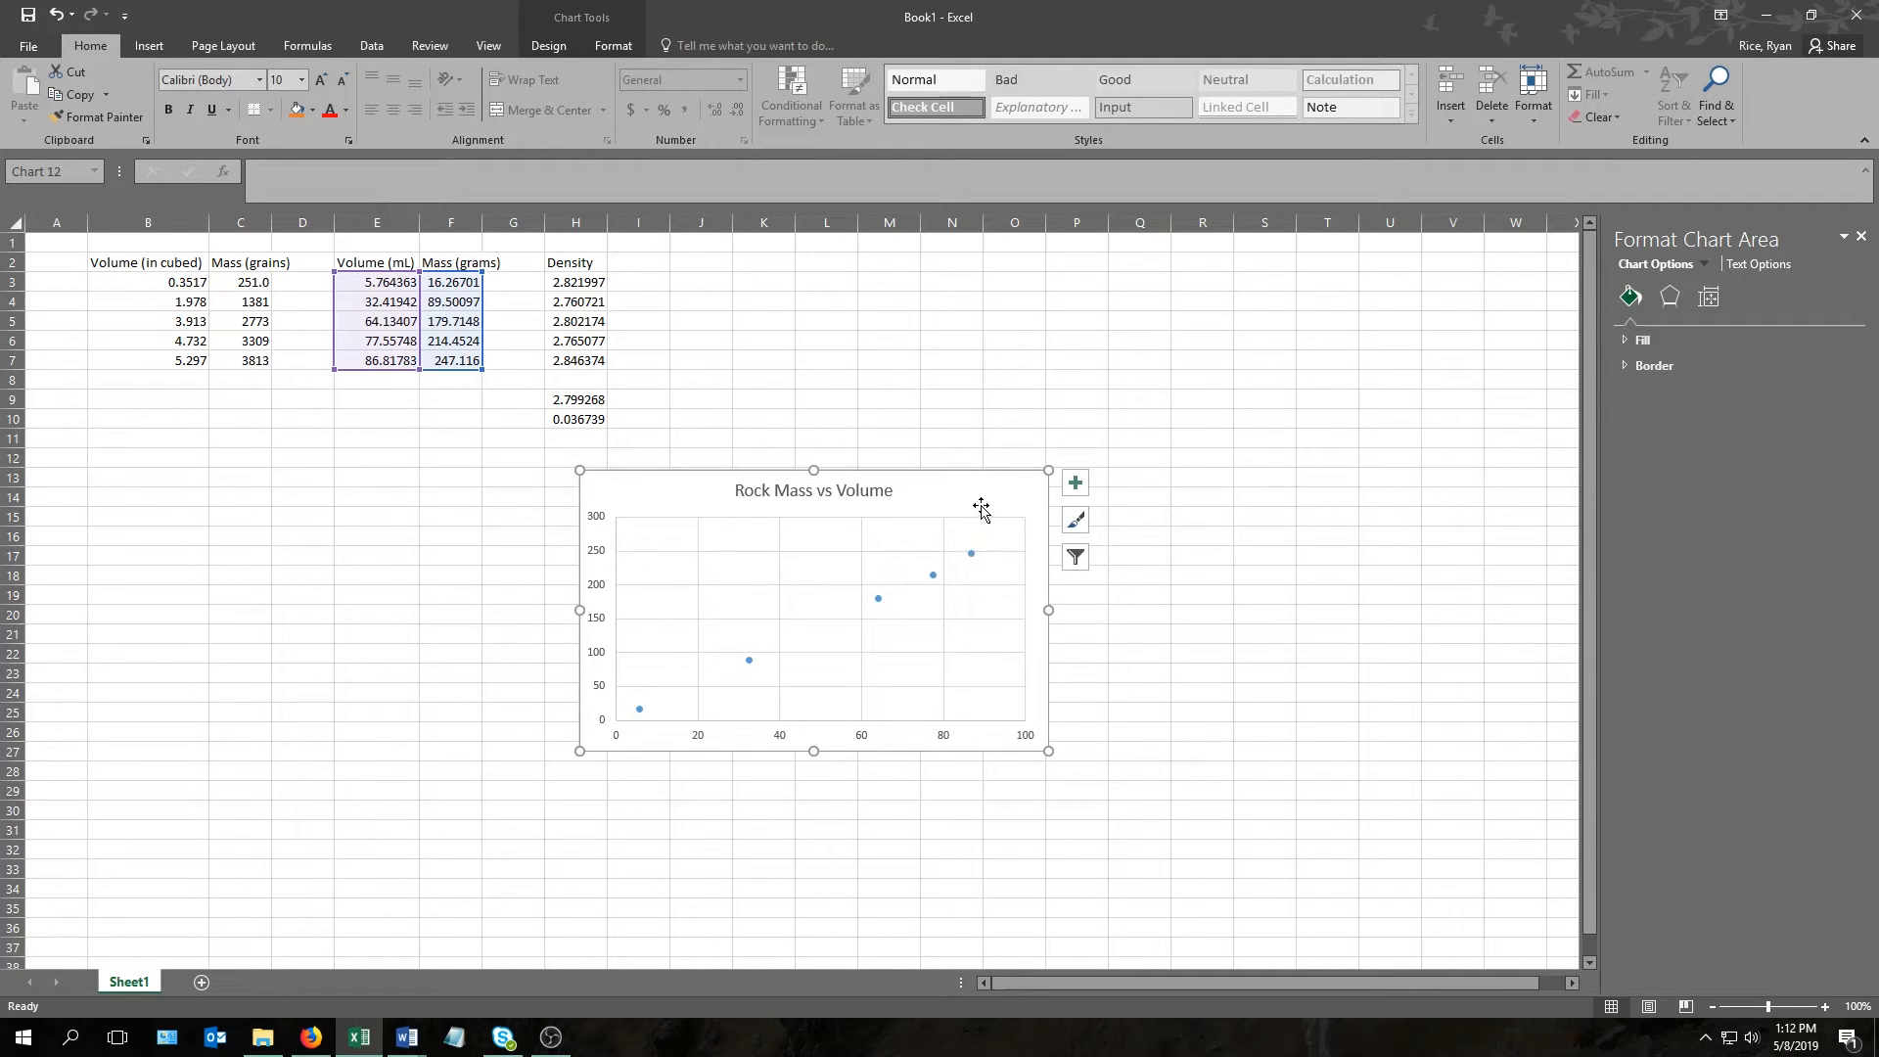
- Add axis titles to the chart and name the vertical axis "Mass (g)"
click(1075, 481)
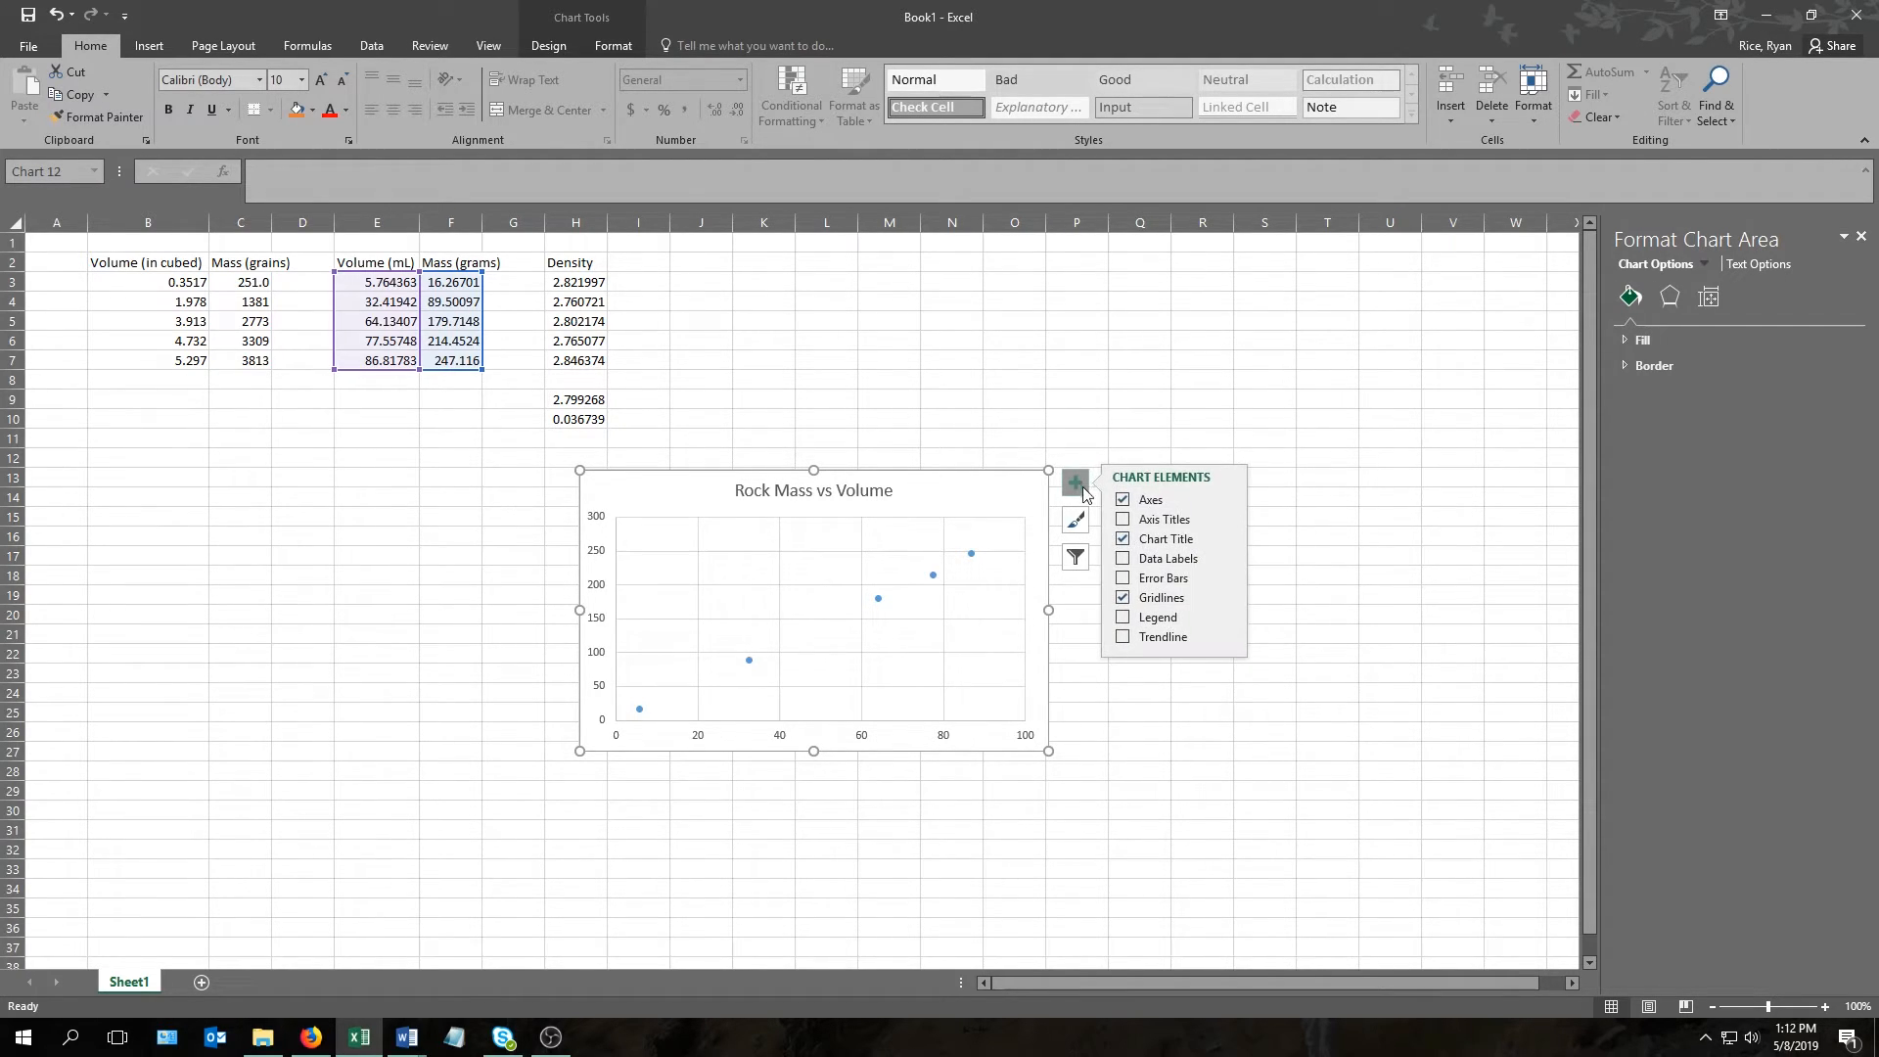
click(1123, 519)
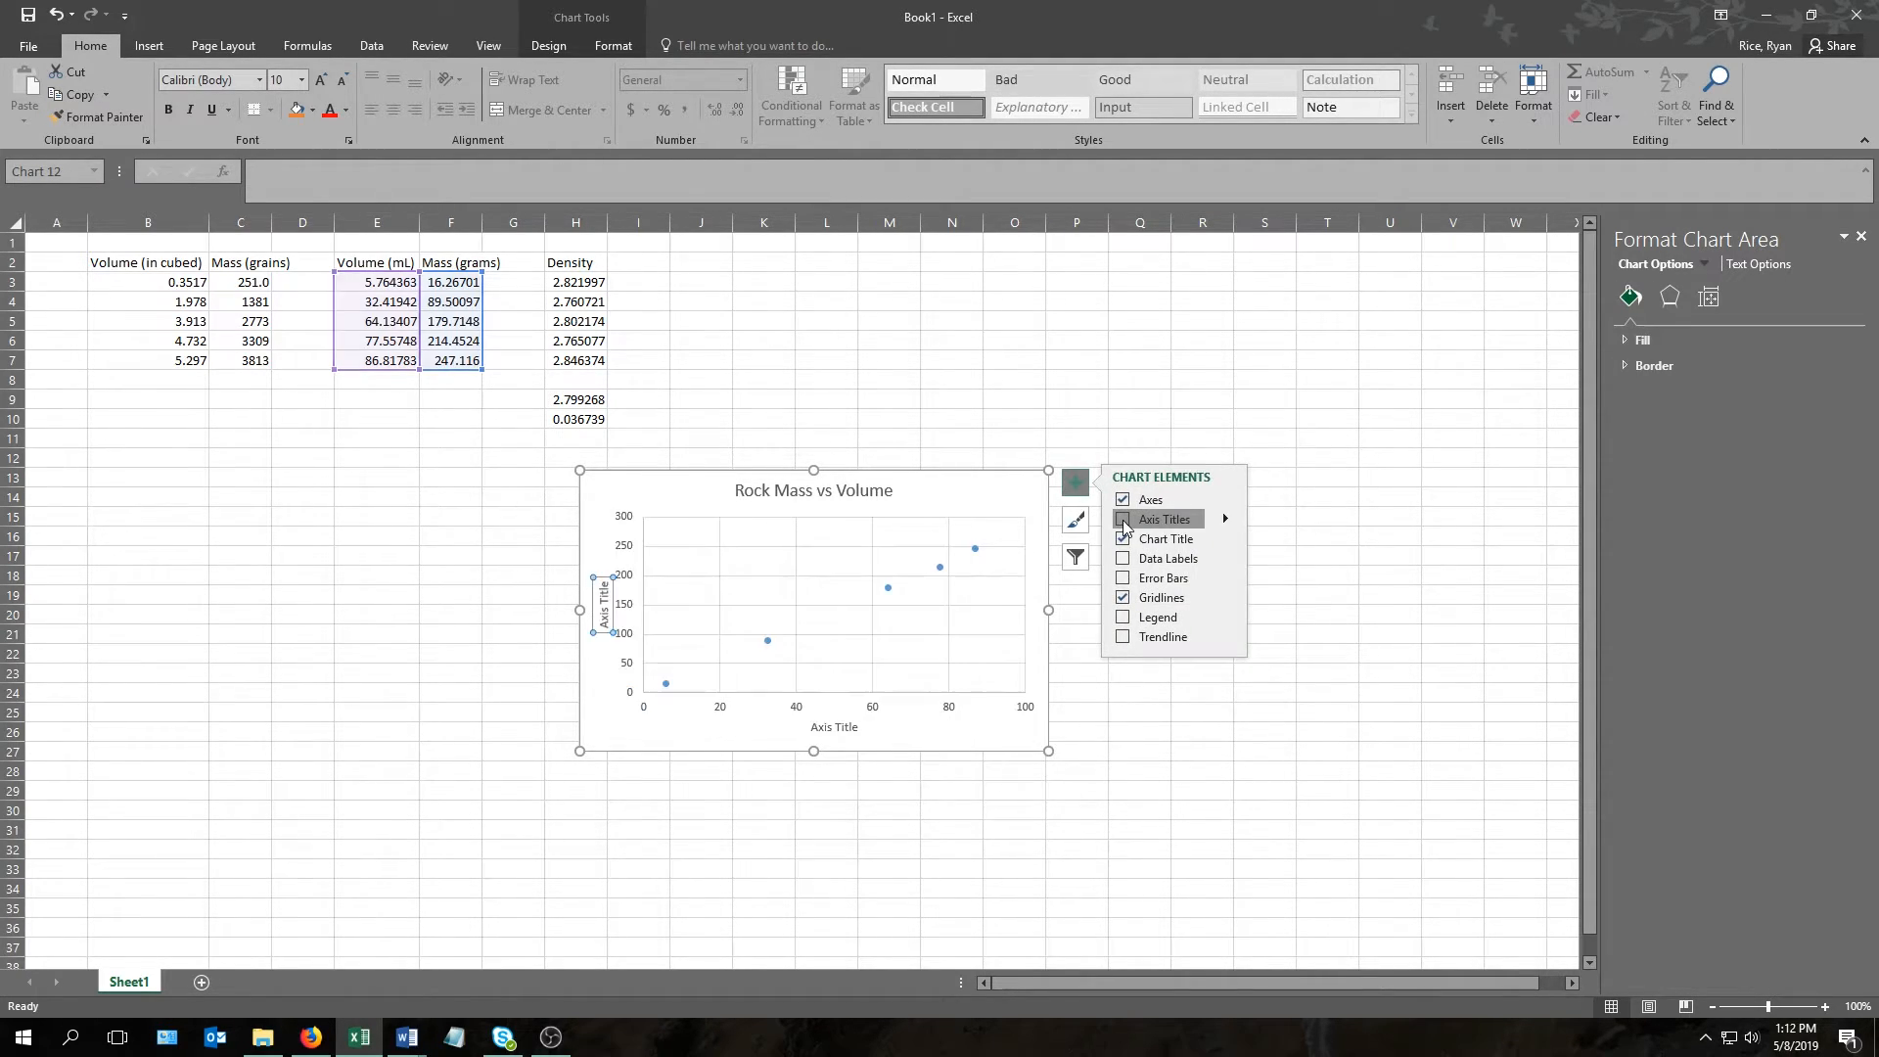
click(604, 615)
key(ctrl+a)
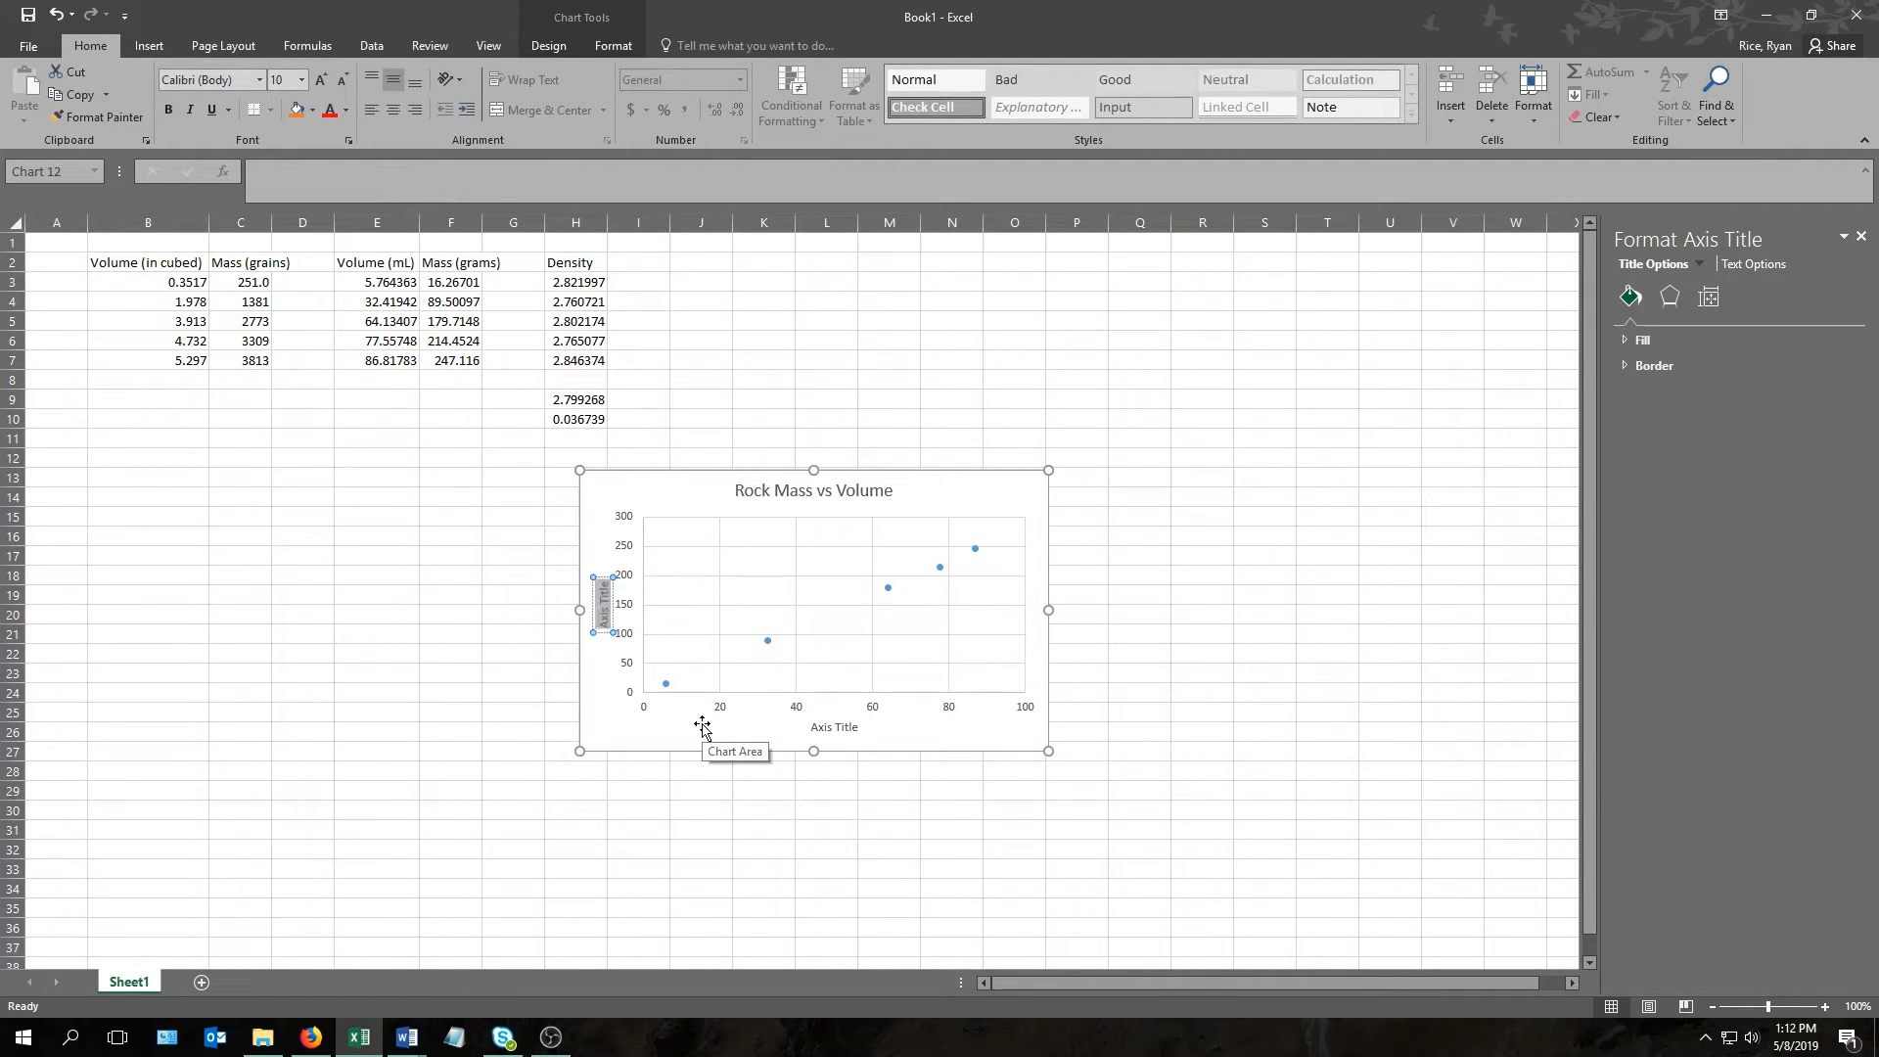
text(Mass (g)
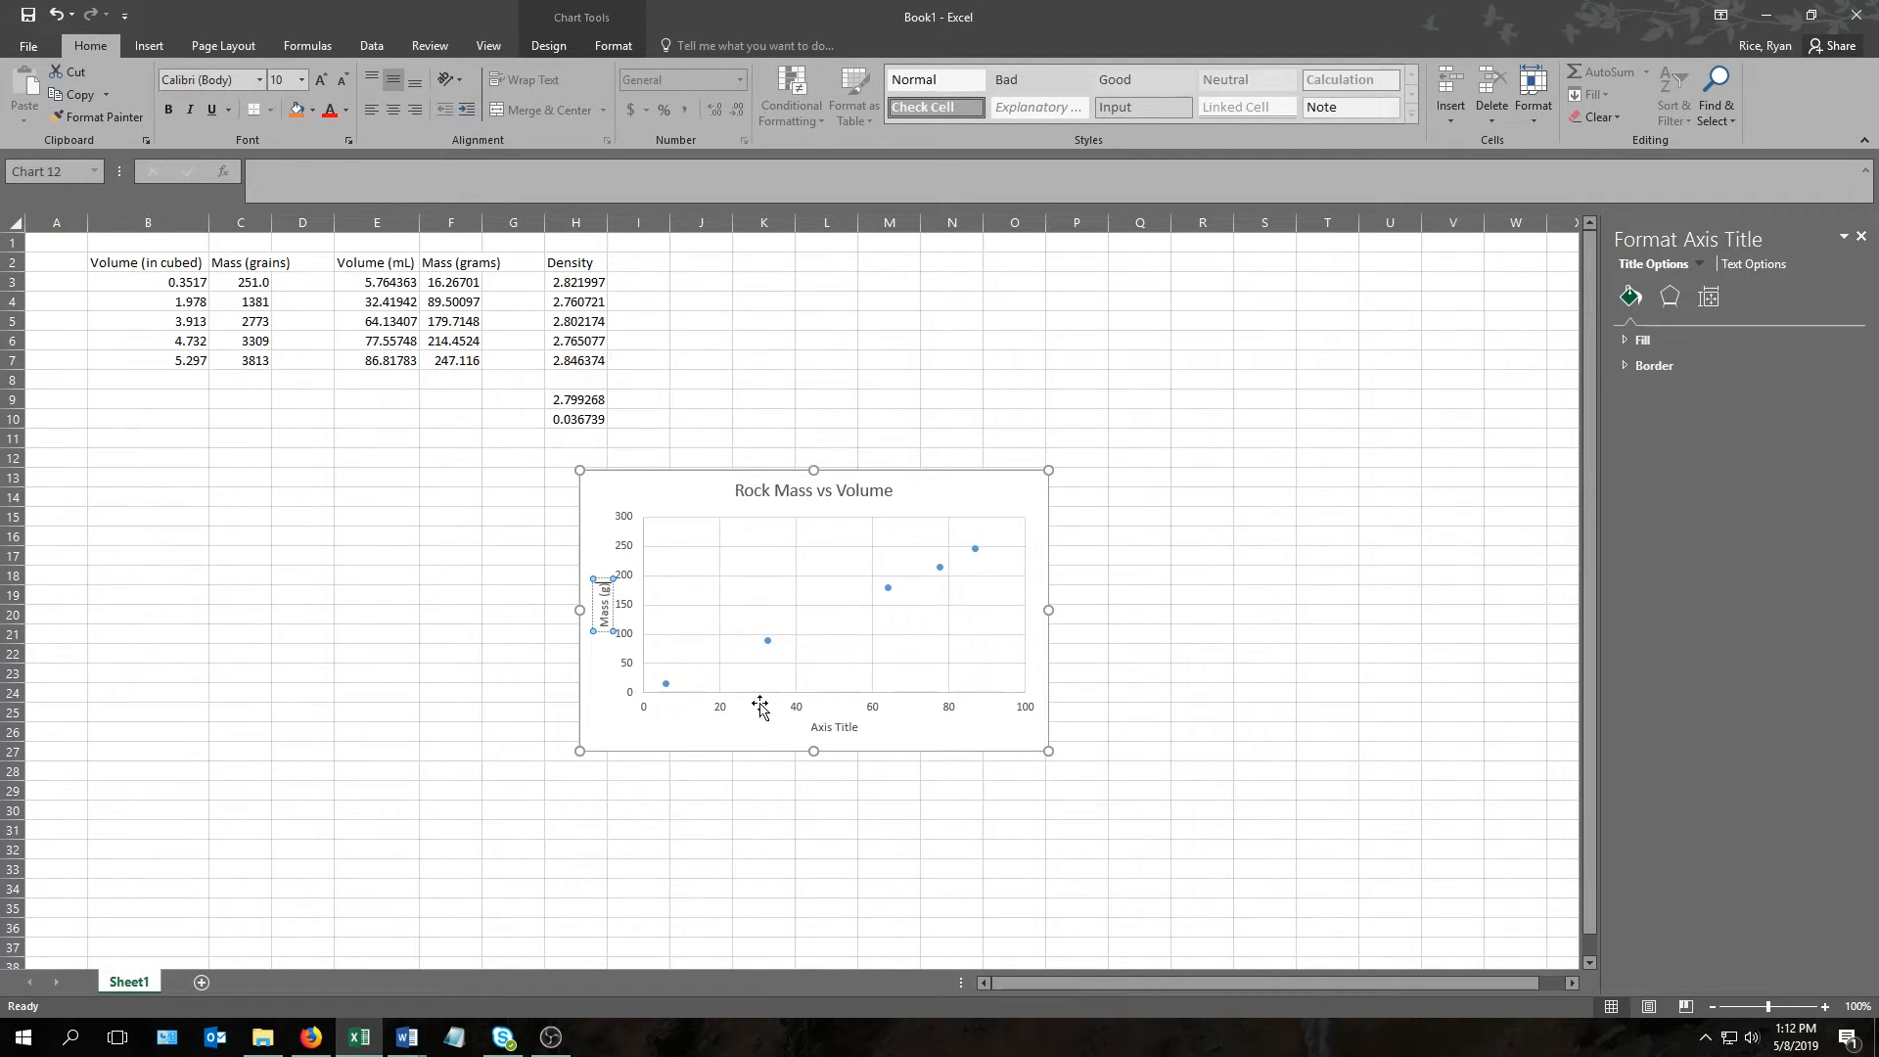
- Name the chart's horizontal axis "Volume (mL)"
click(829, 729)
triple_click(829, 728)
text(Volume (mL))
click(928, 502)
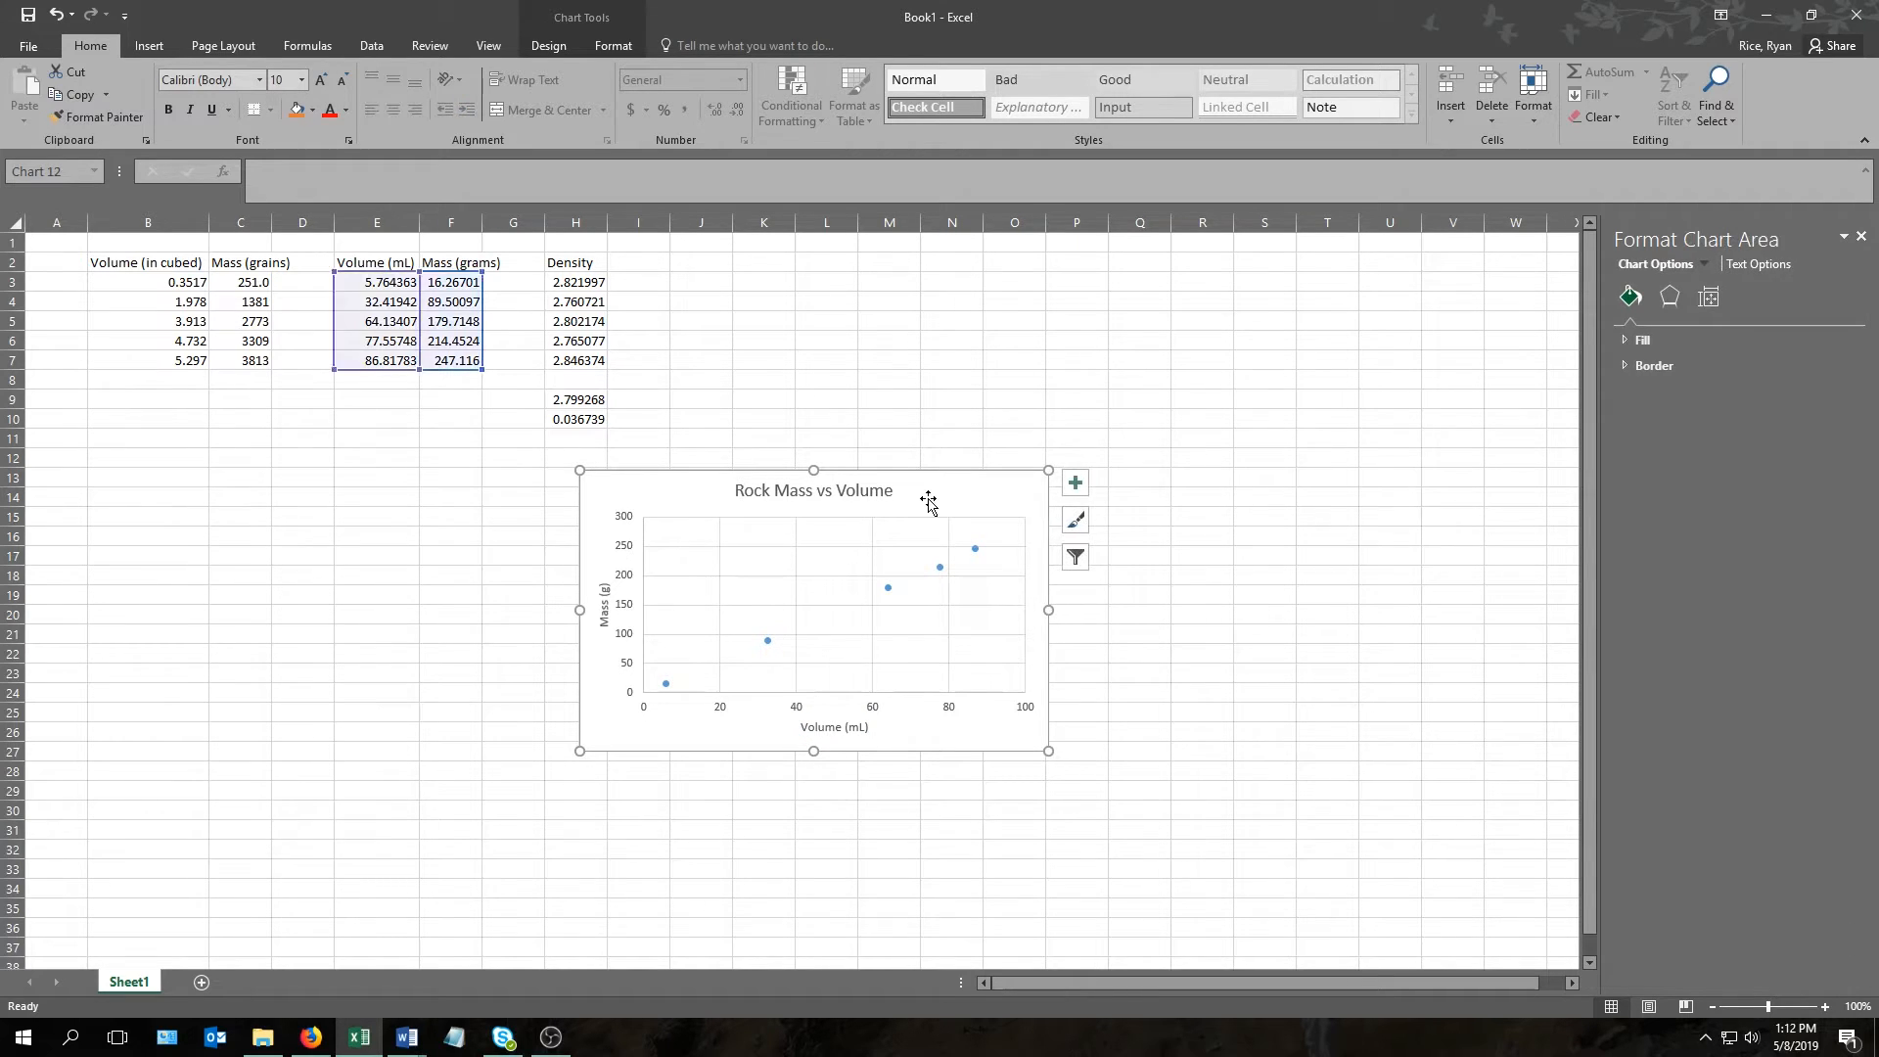
- Examine the chart elements that can be added to the Rock Mass vs Volume chart
click(1076, 483)
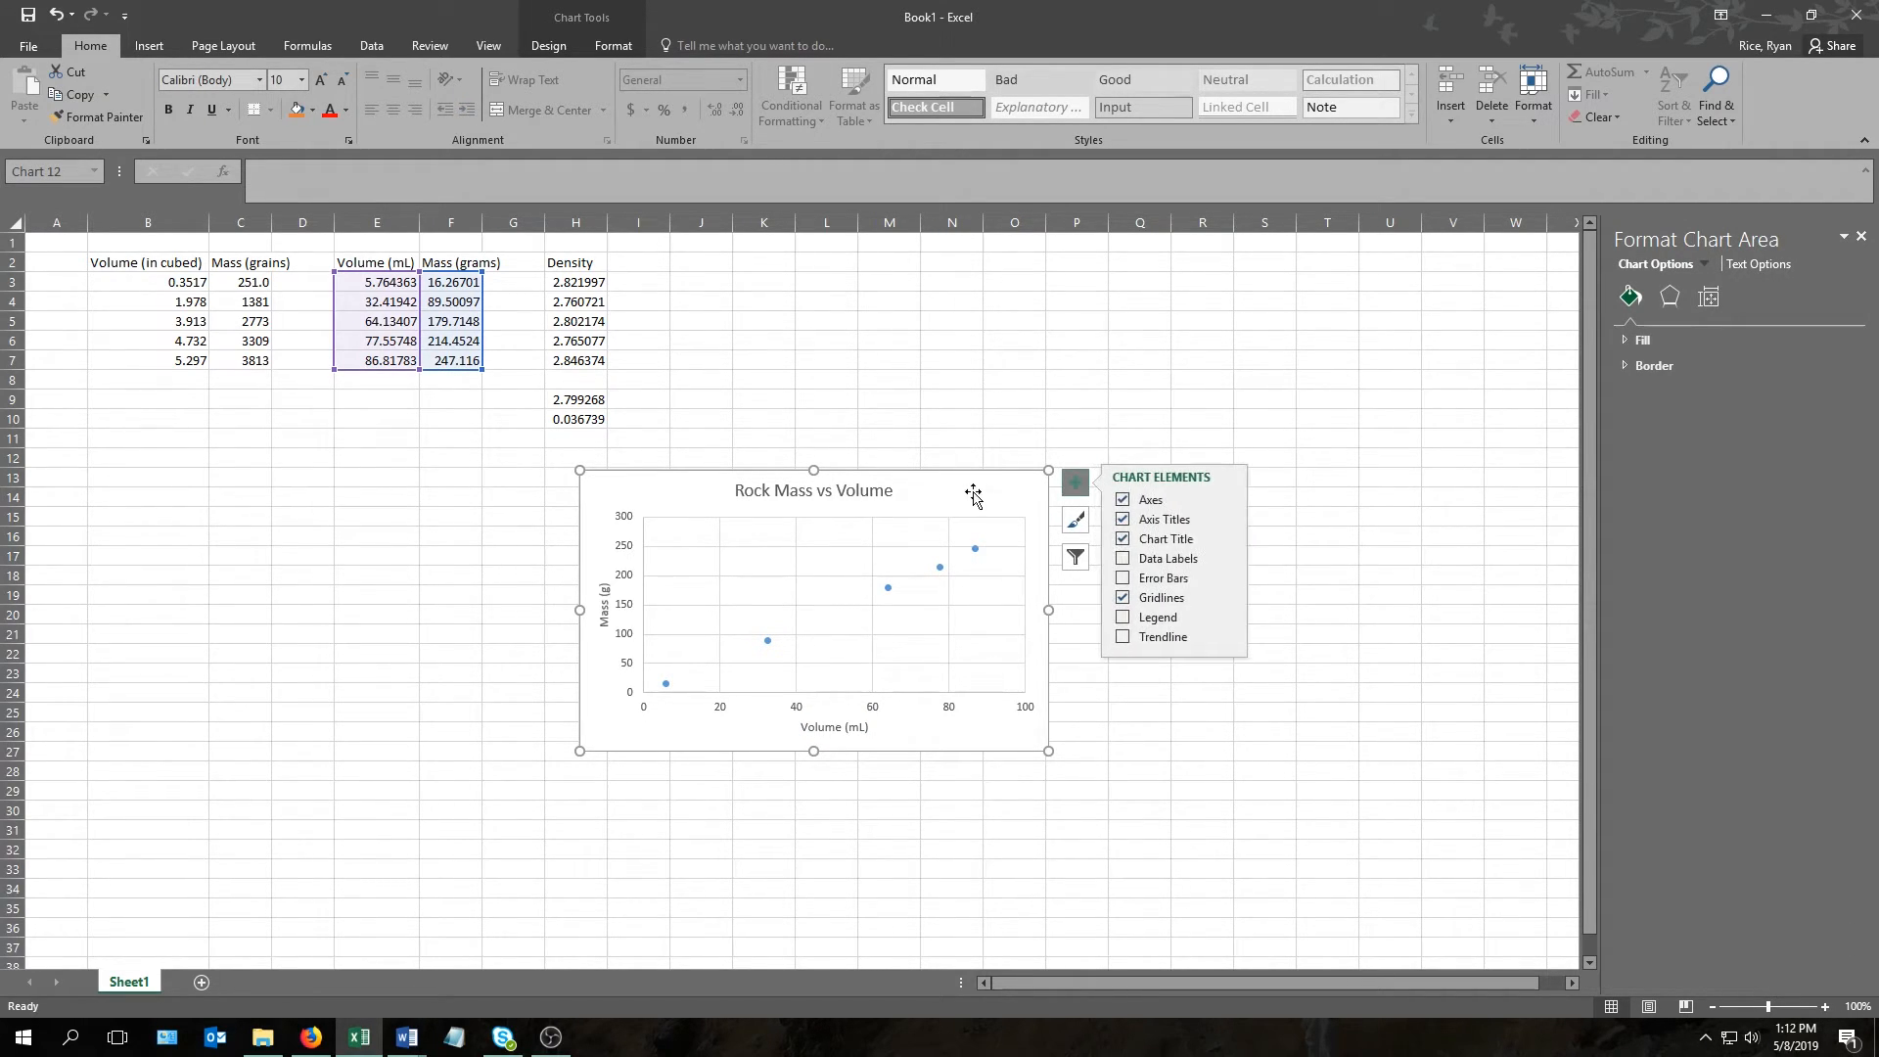
click(549, 46)
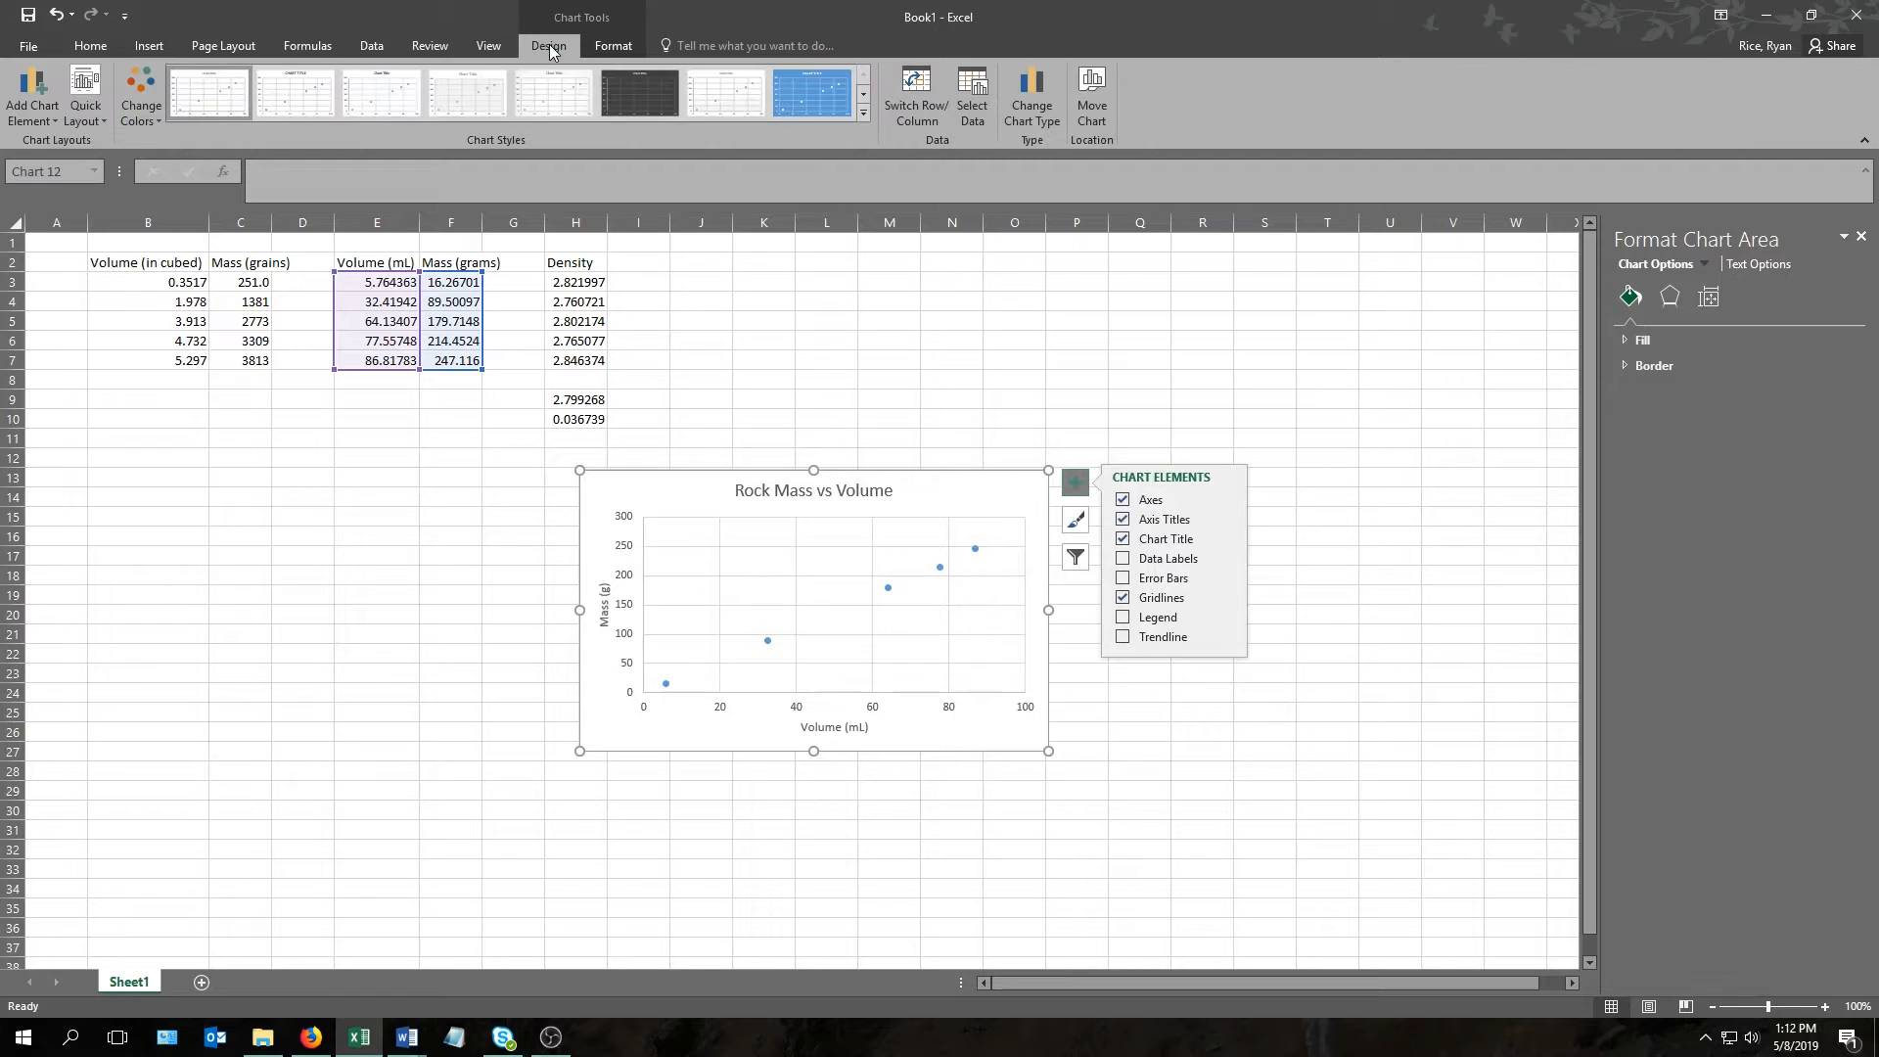
click(44, 103)
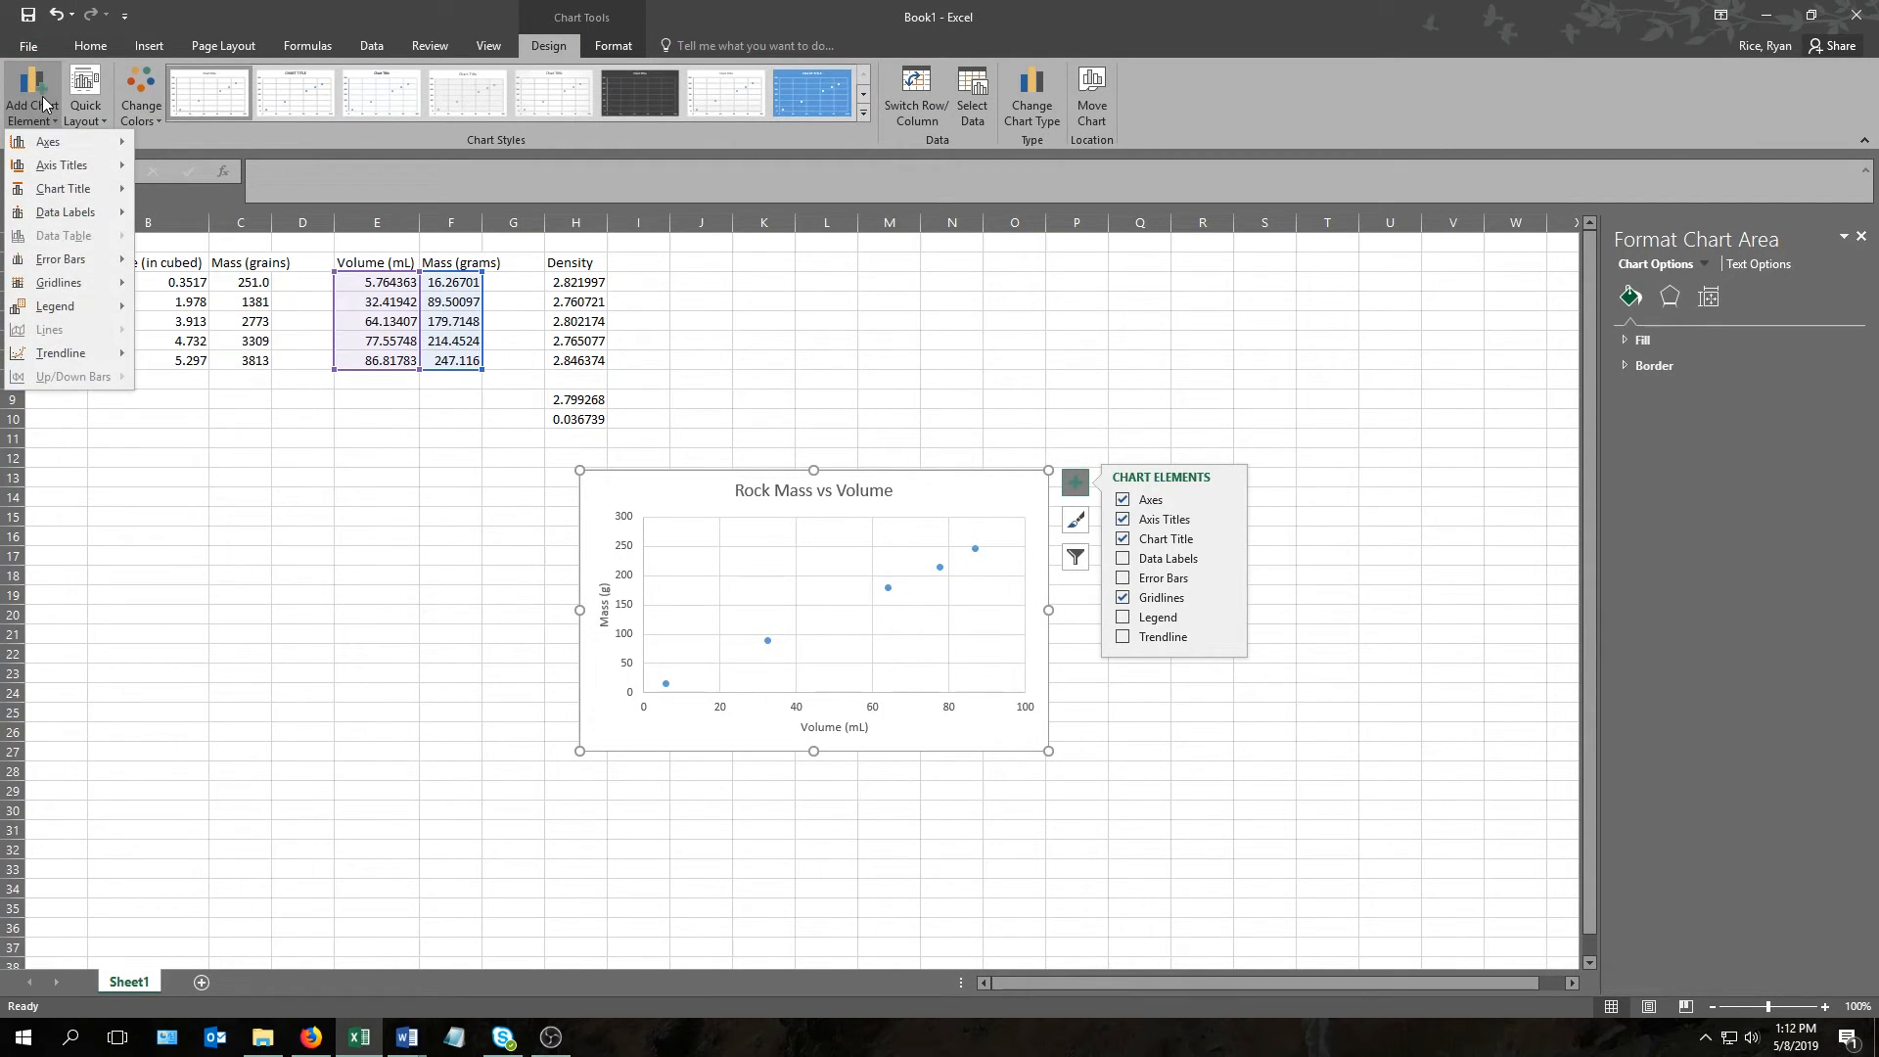
mouse_move(54, 174)
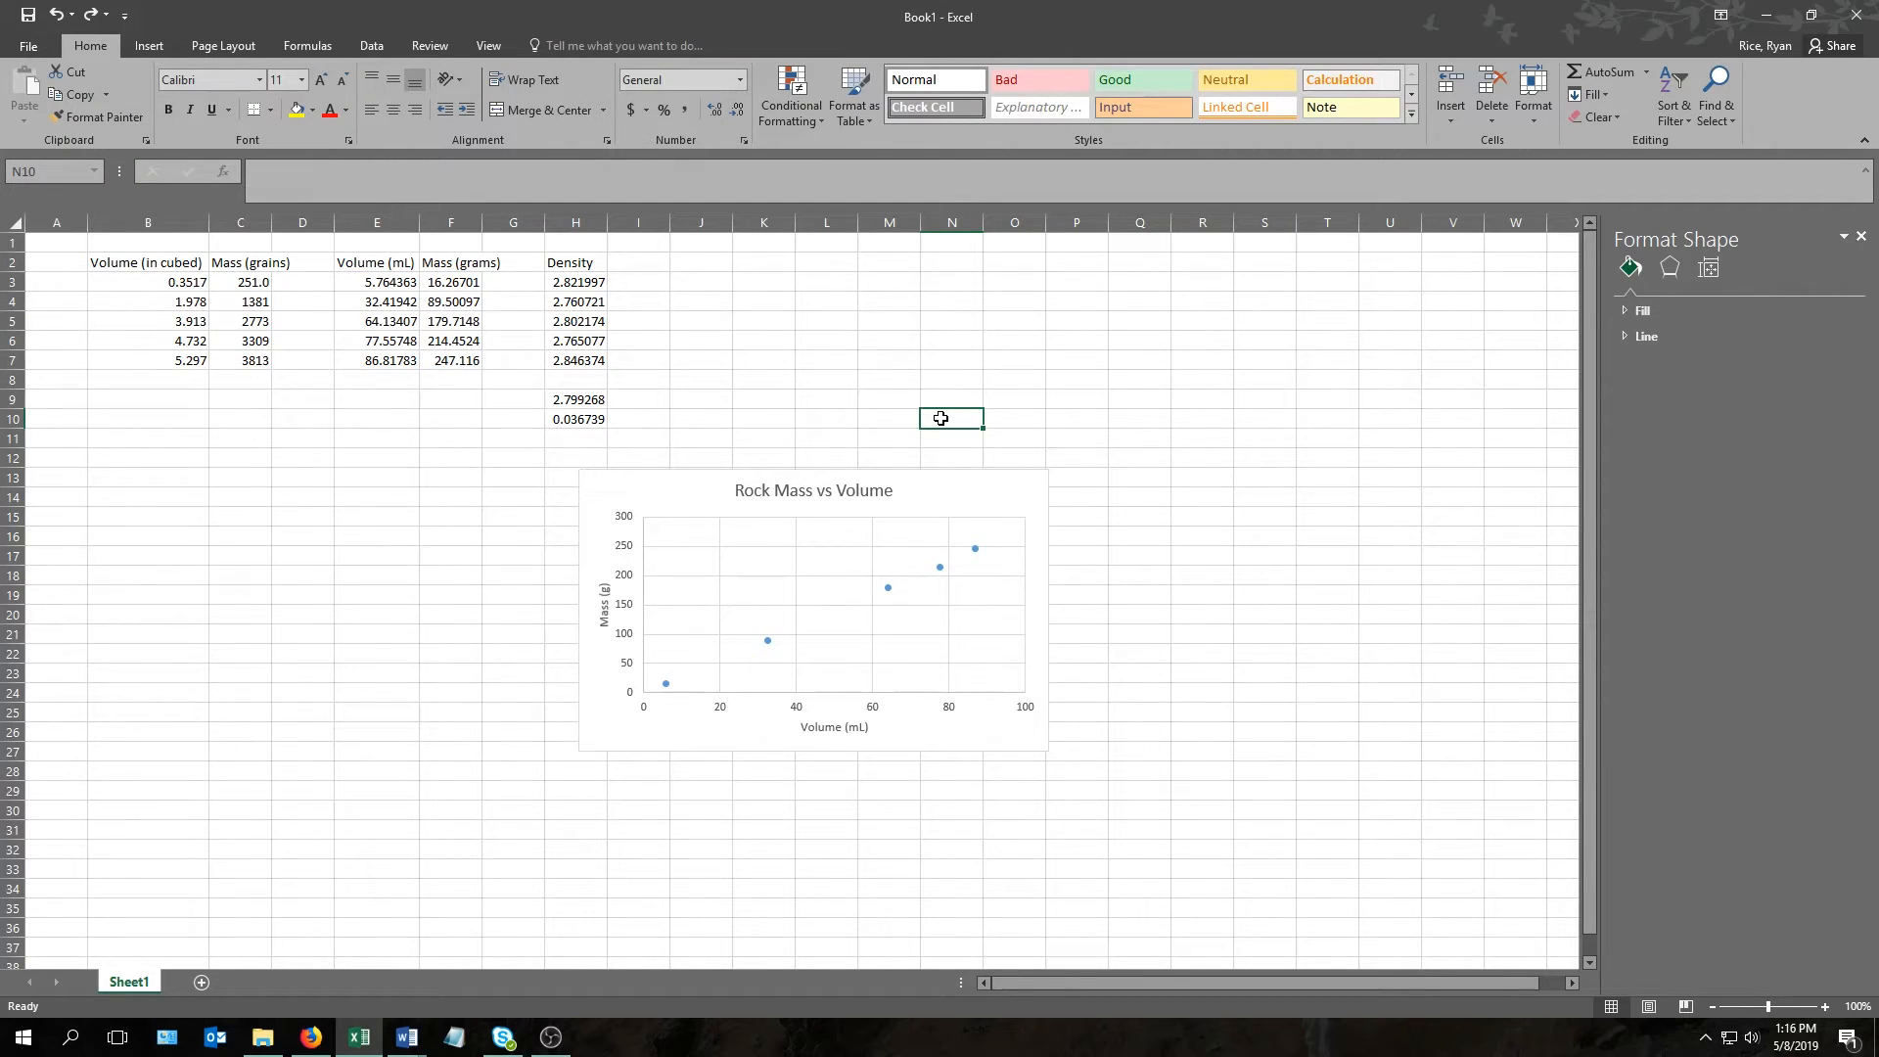
- Try plotting the volume and mass data in E3:F7 as a stacked line chart with markers
click(162, 49)
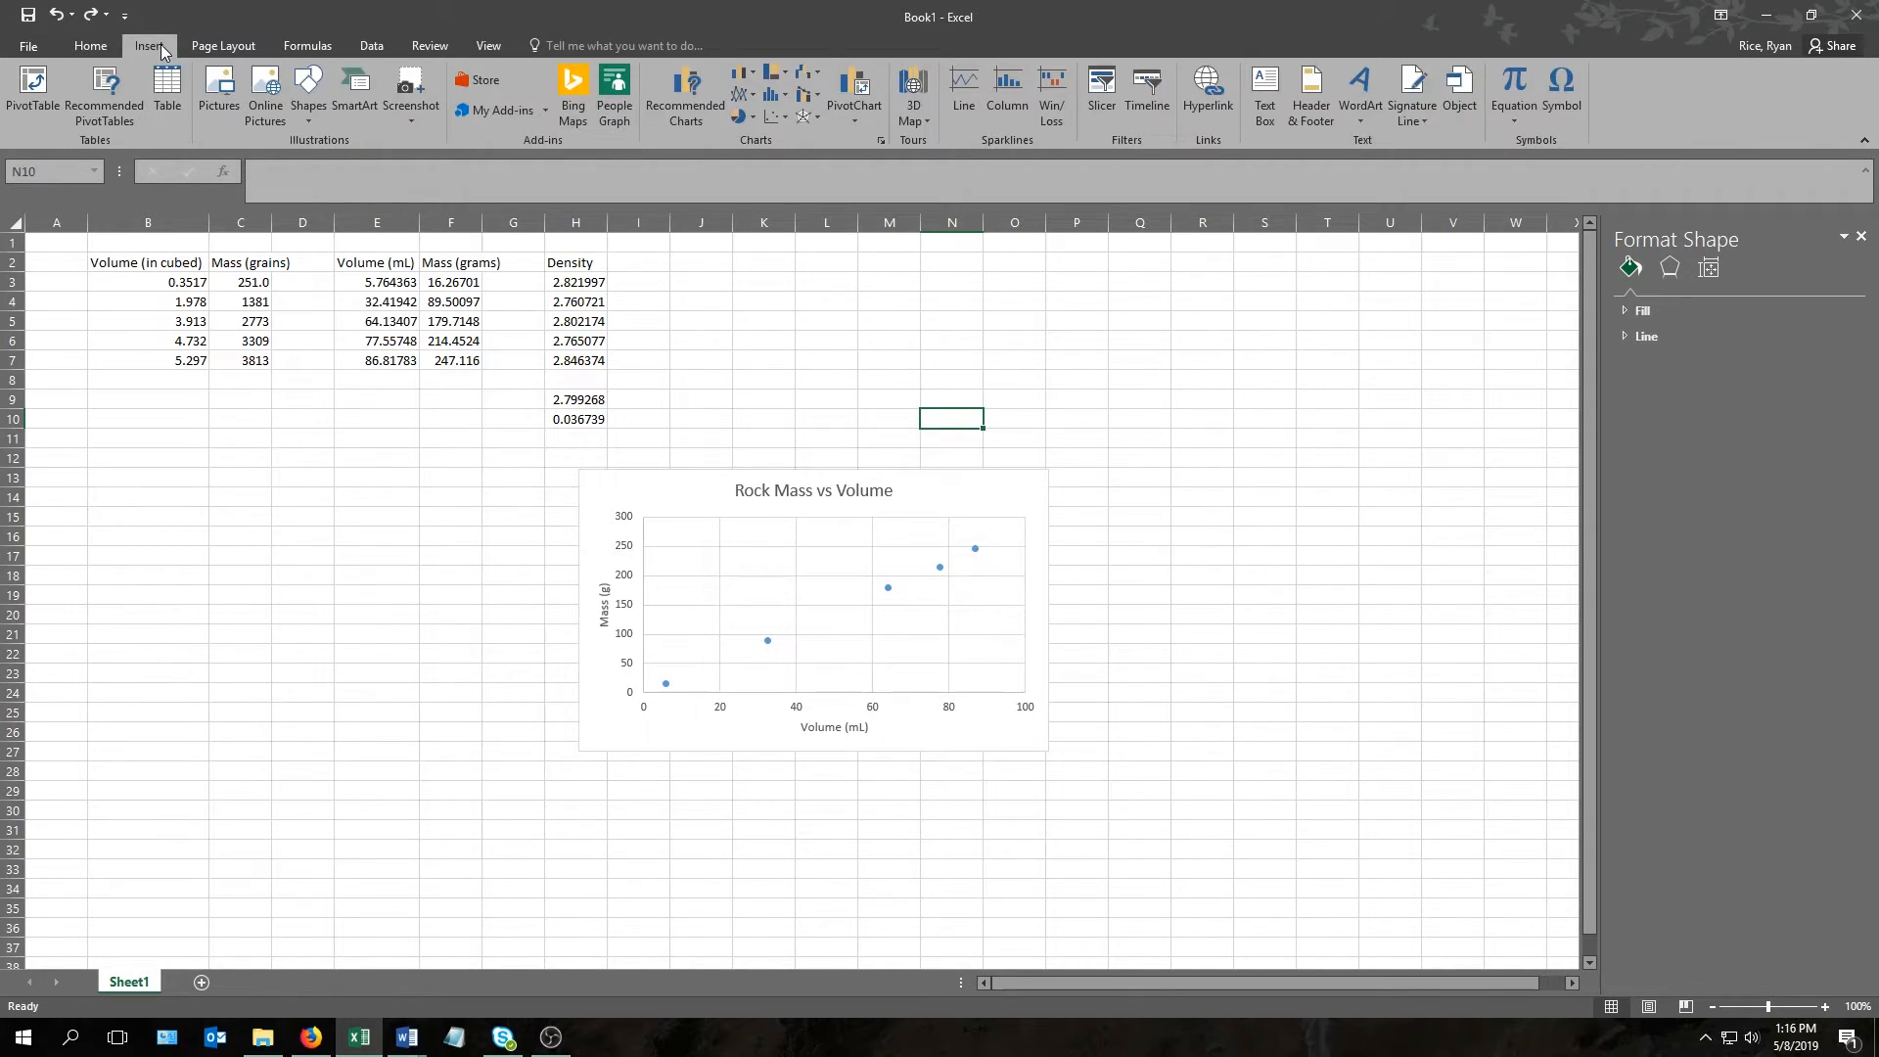
click(744, 95)
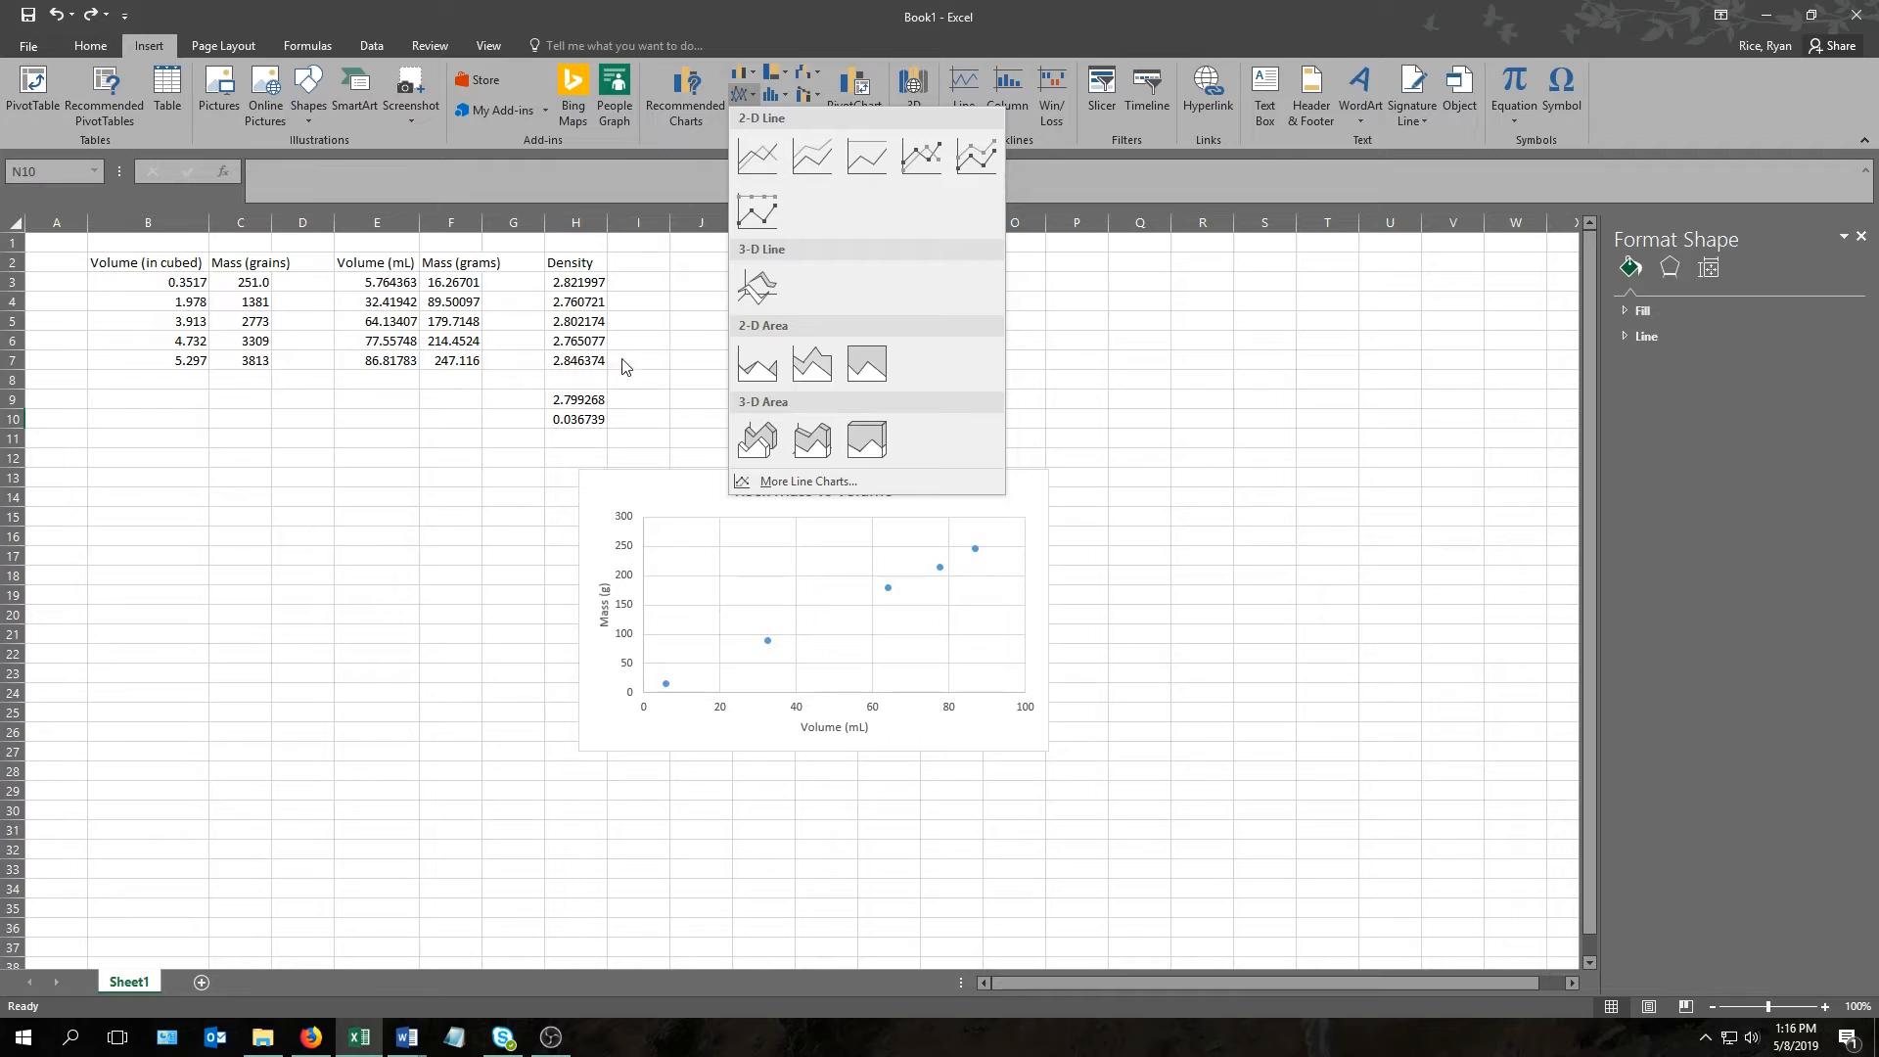
click(420, 477)
drag(371, 283, 470, 366)
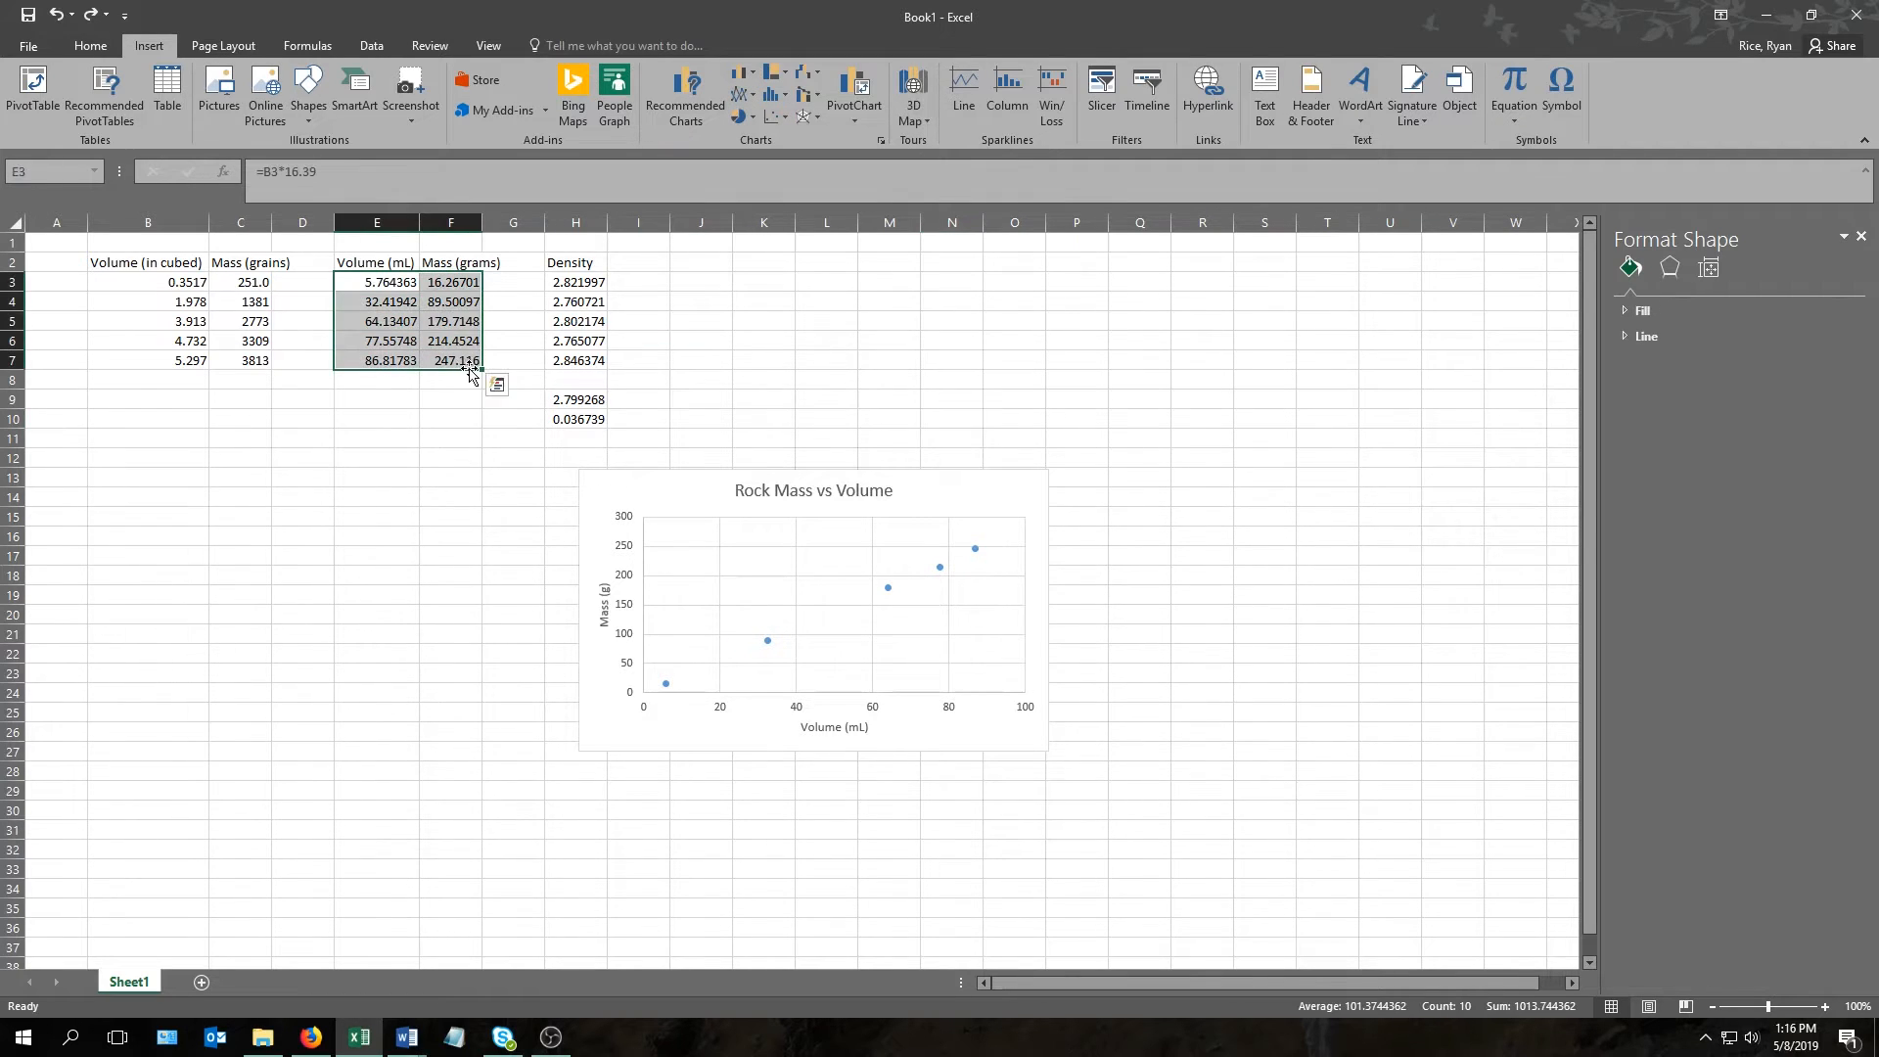
click(743, 95)
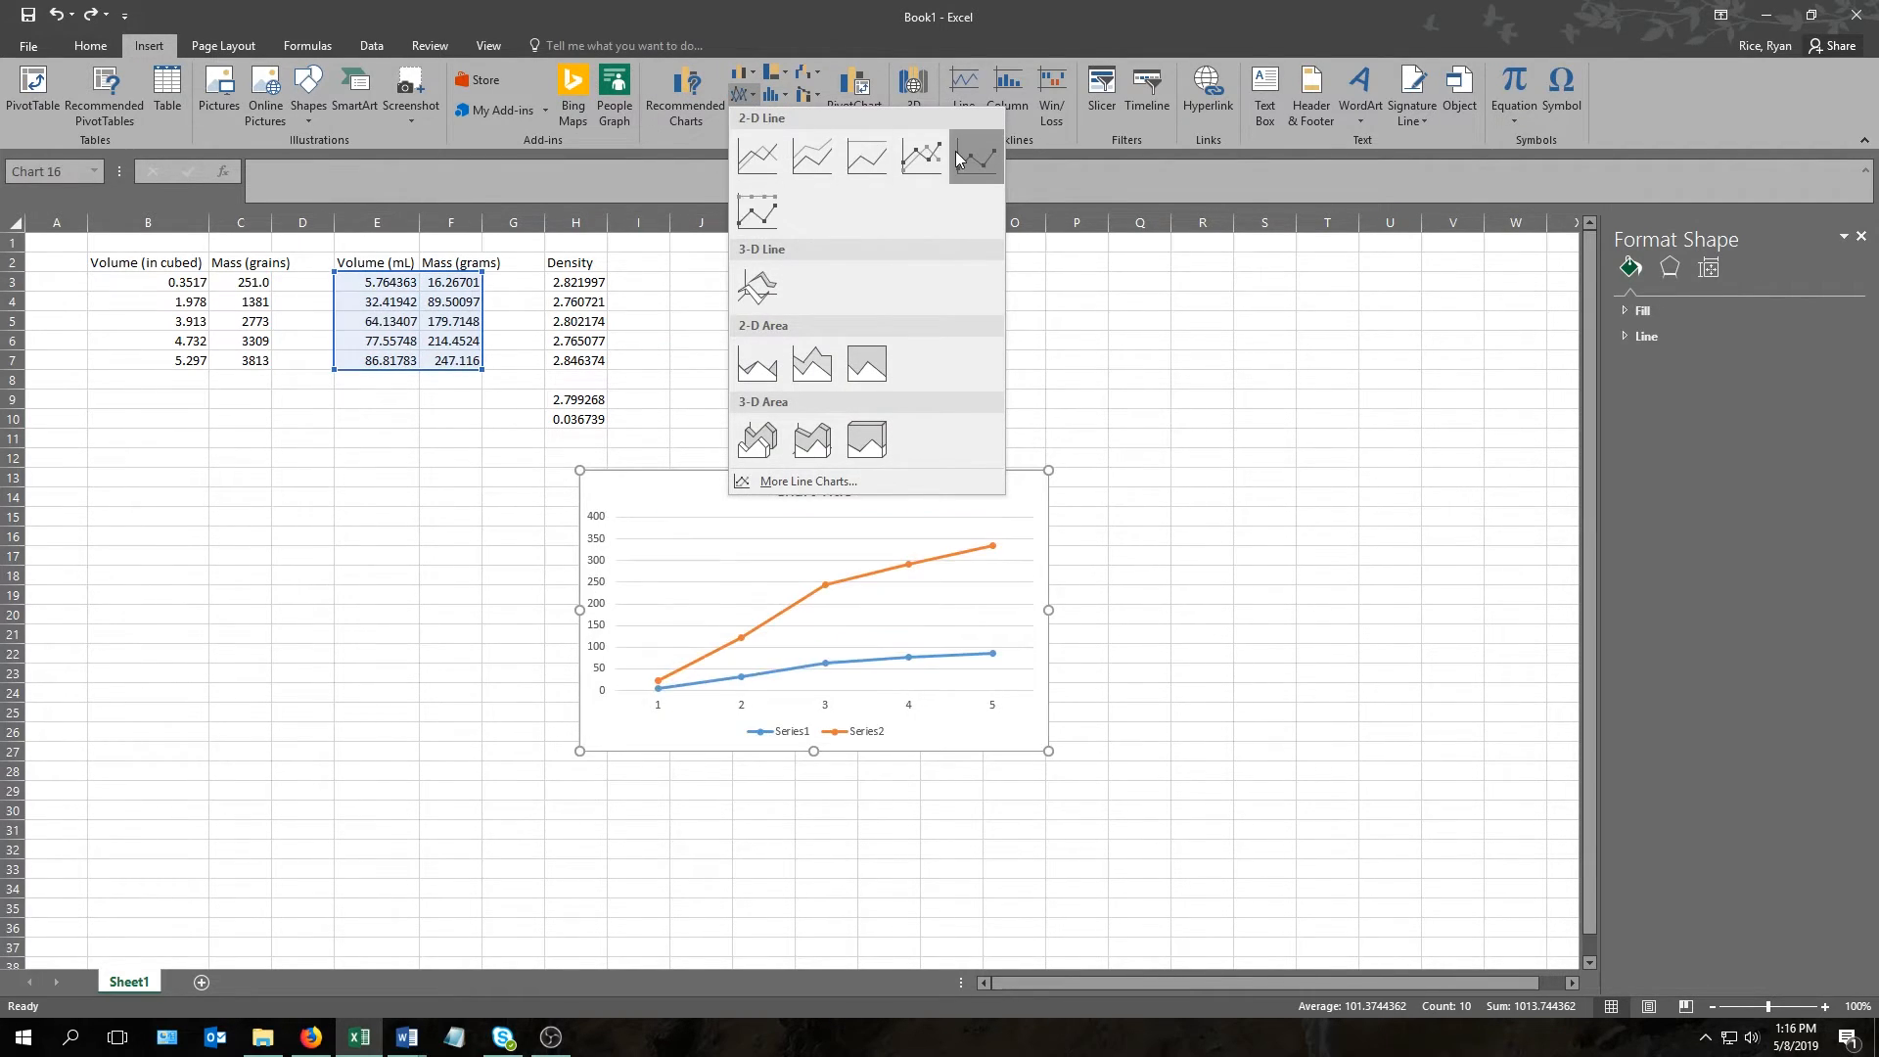
click(976, 157)
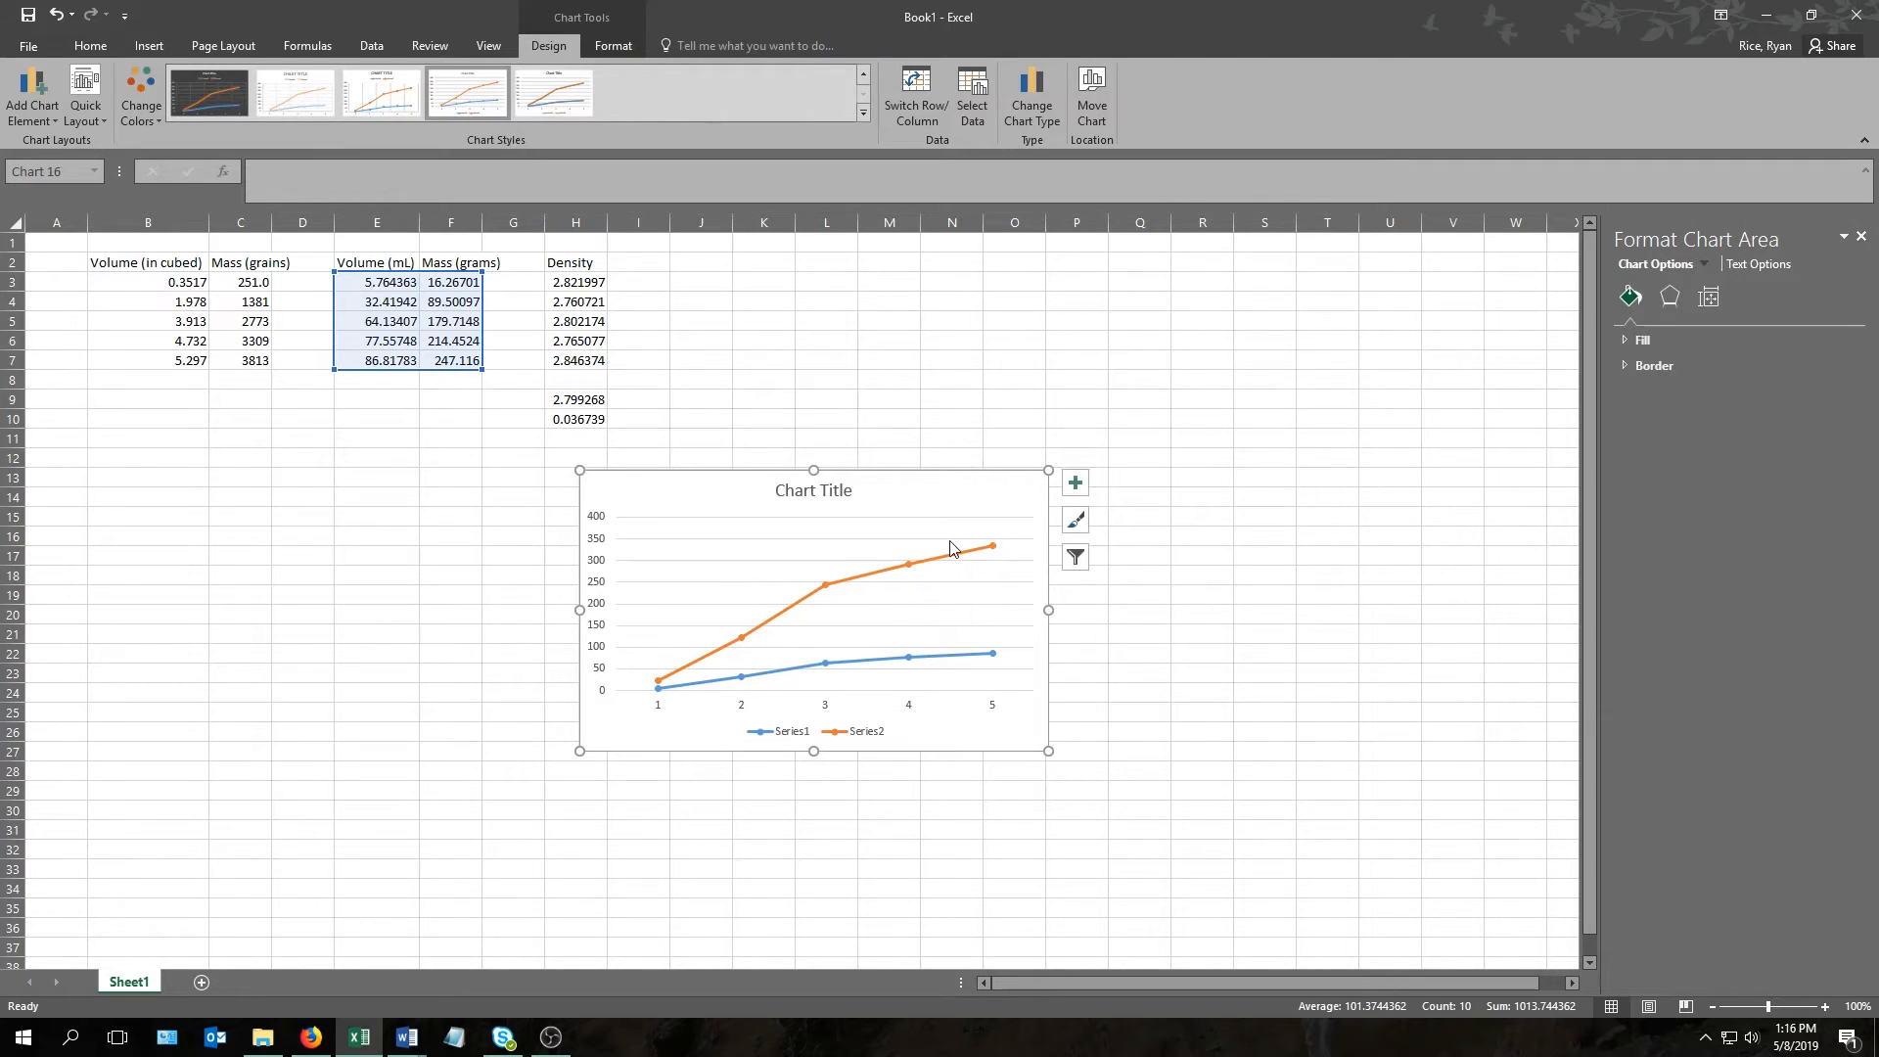
click(948, 381)
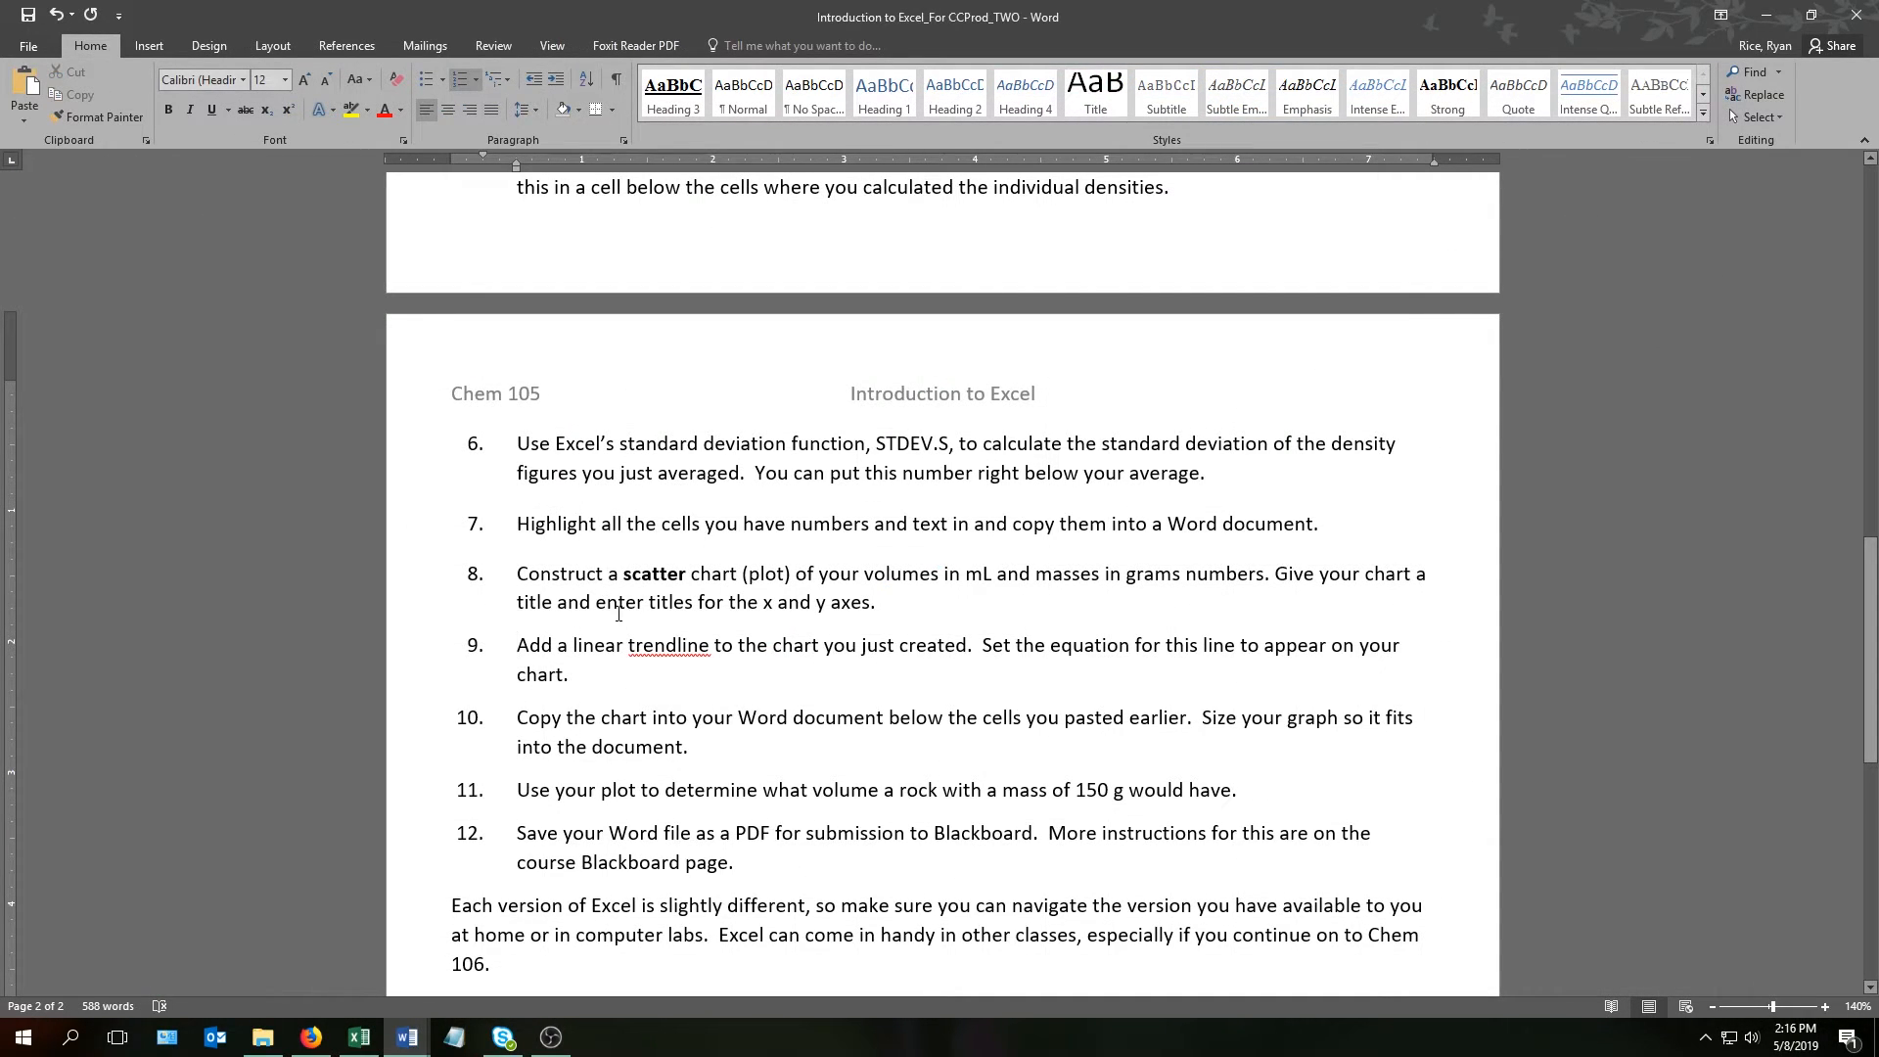
- Read item 9 of the exercise document on adding a linear trendline with its equation, and switch back to Excel
key(shift+Down)
click(747, 643)
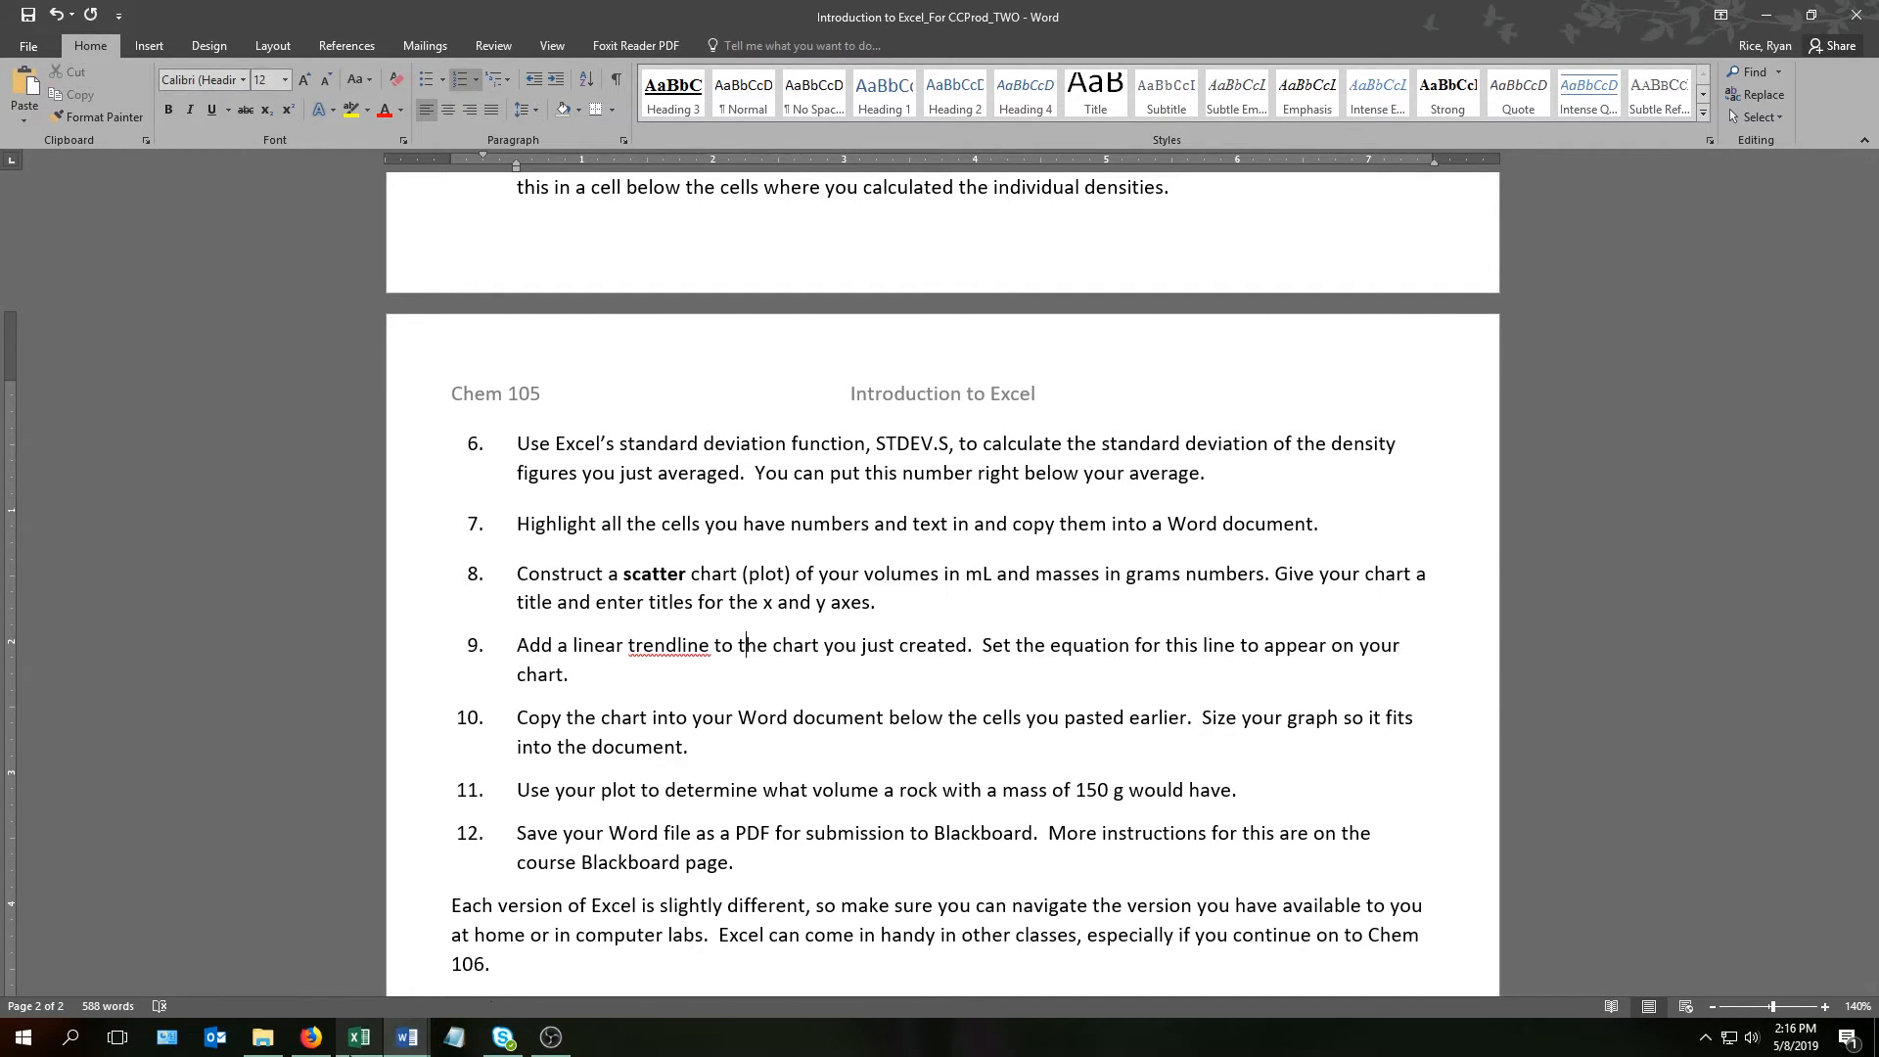
click(359, 1037)
- Try adding a default trendline to the Rock Mass vs Volume chart, and remove it again
click(915, 490)
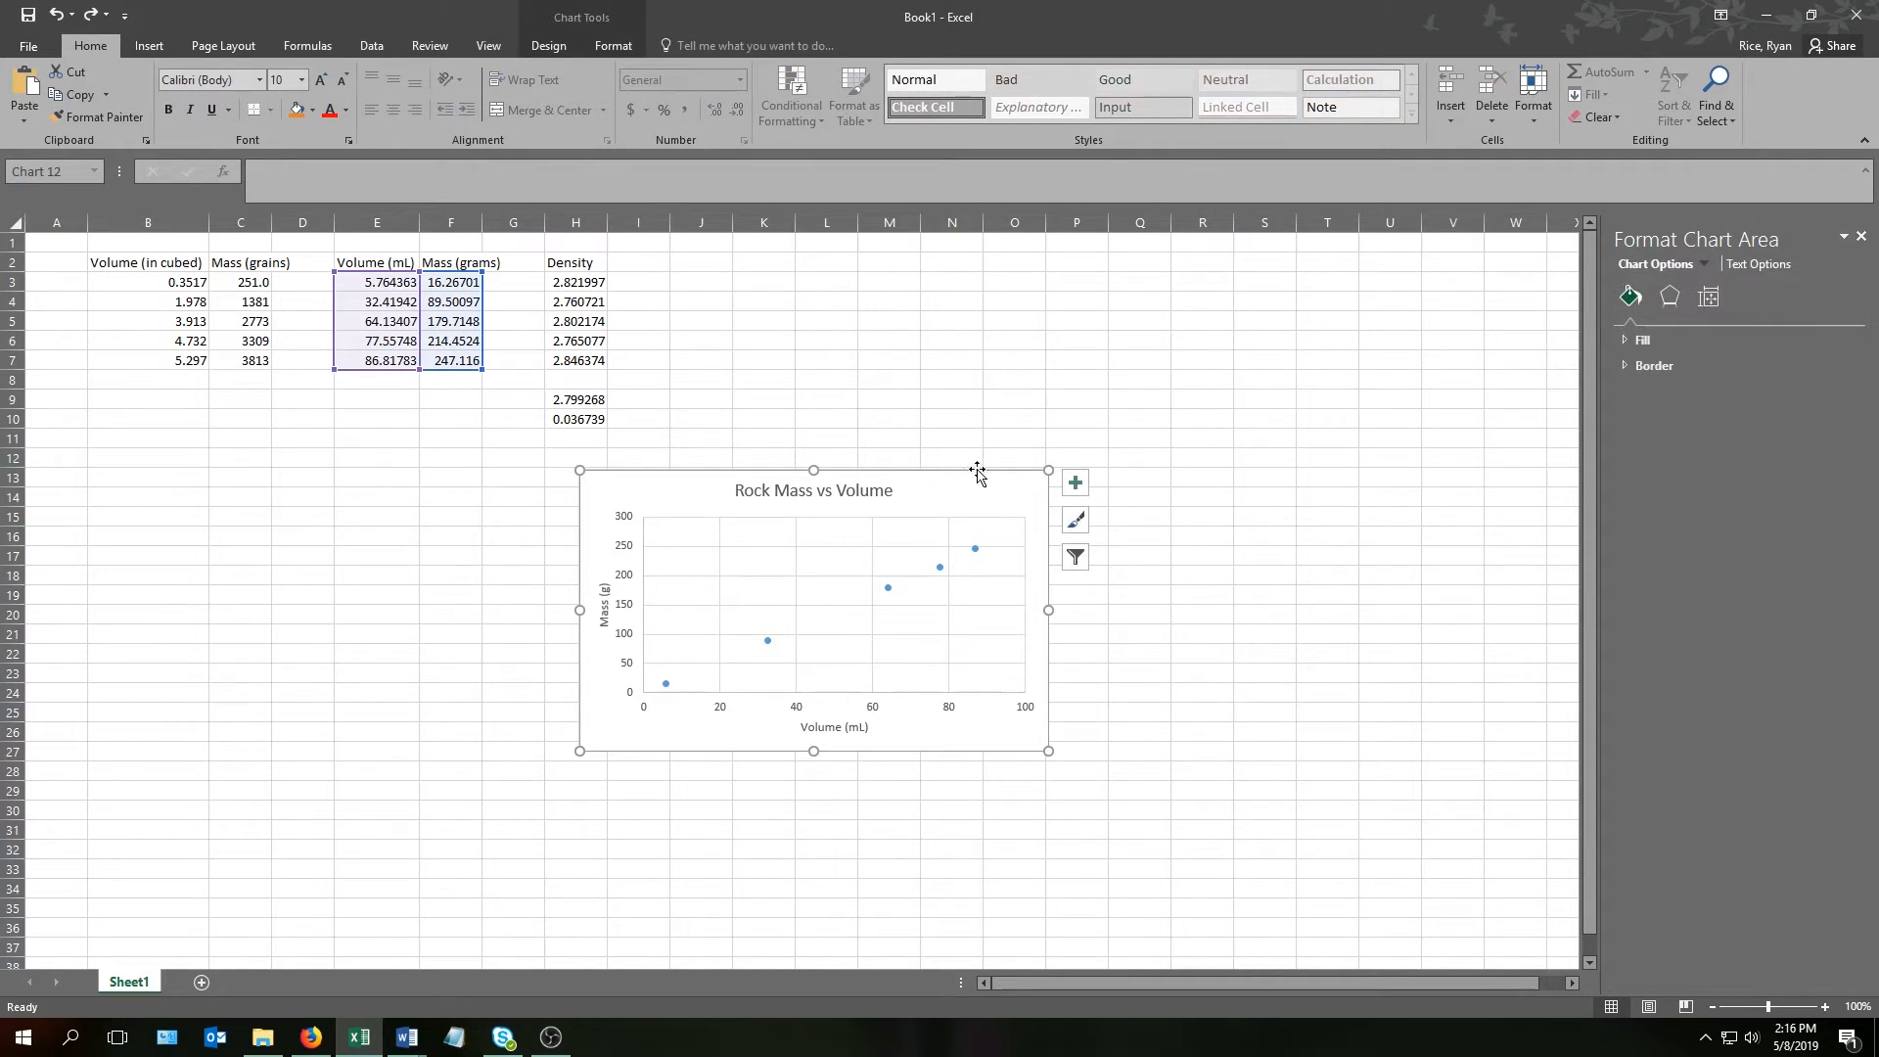
click(1071, 482)
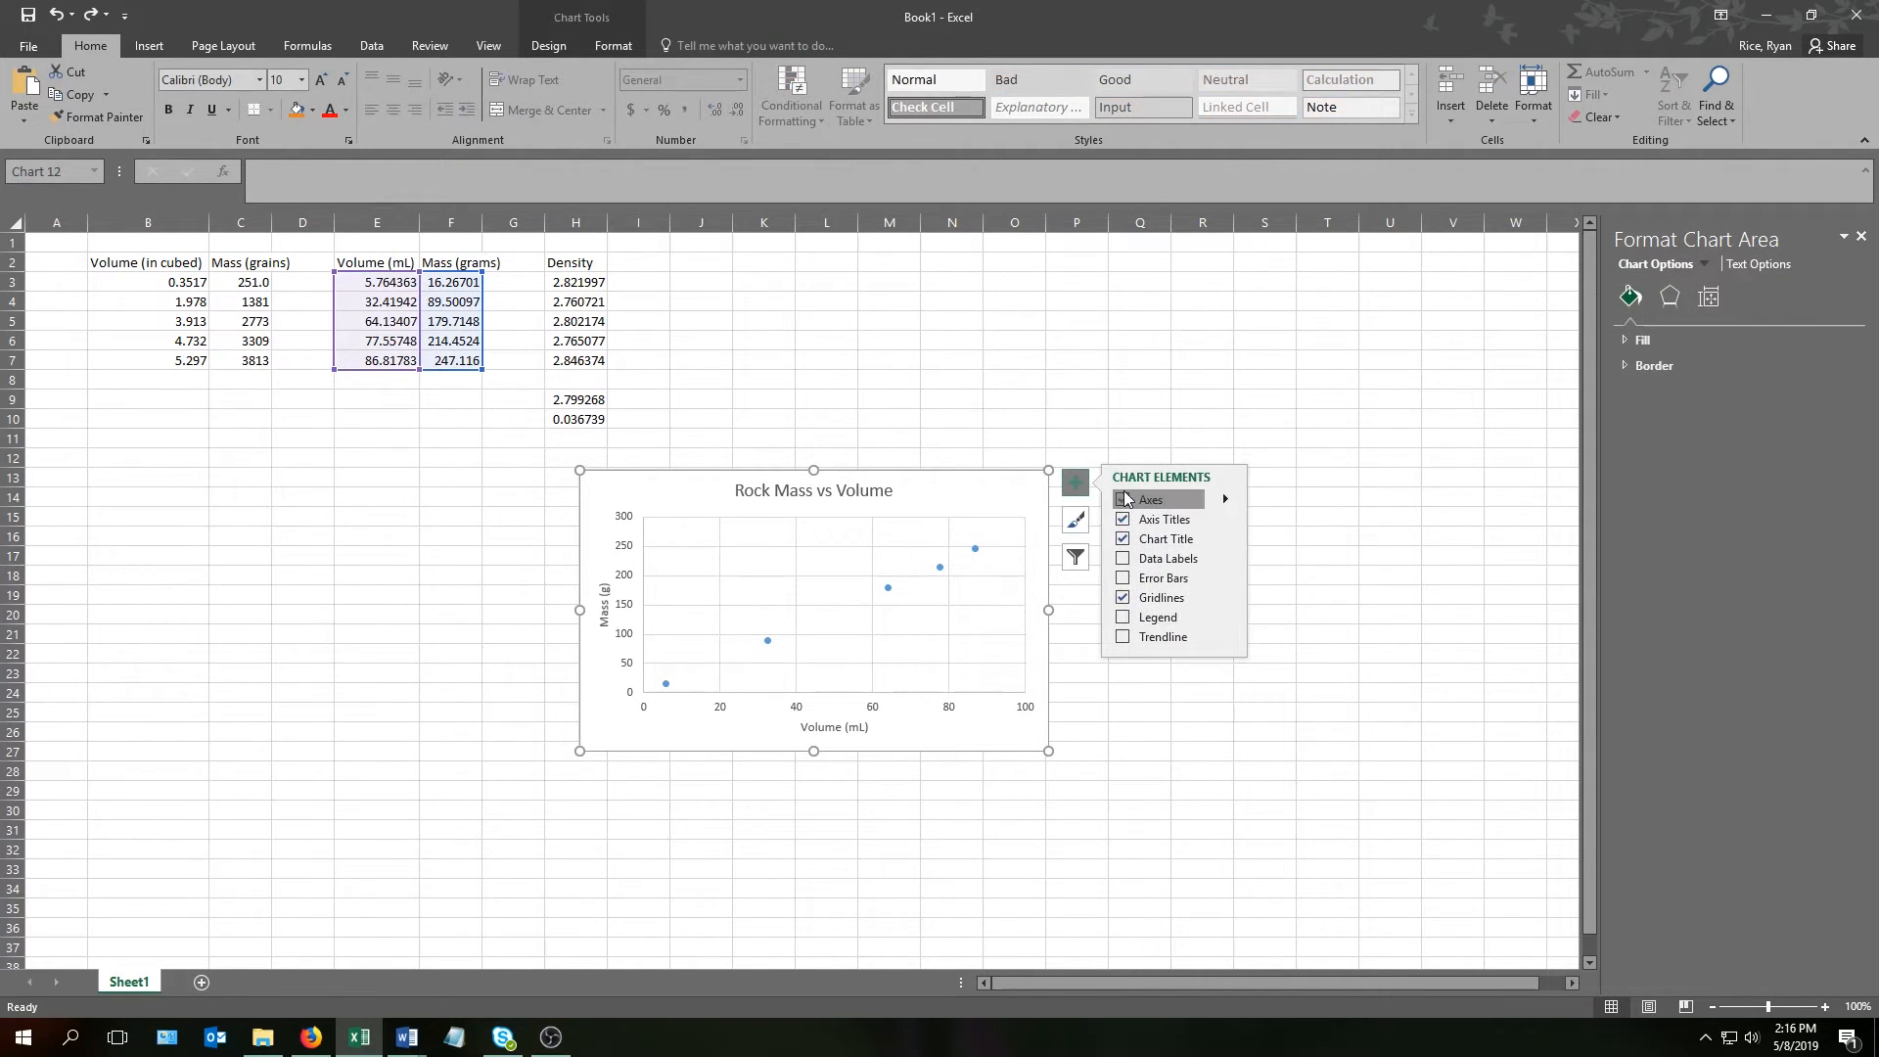
click(1124, 638)
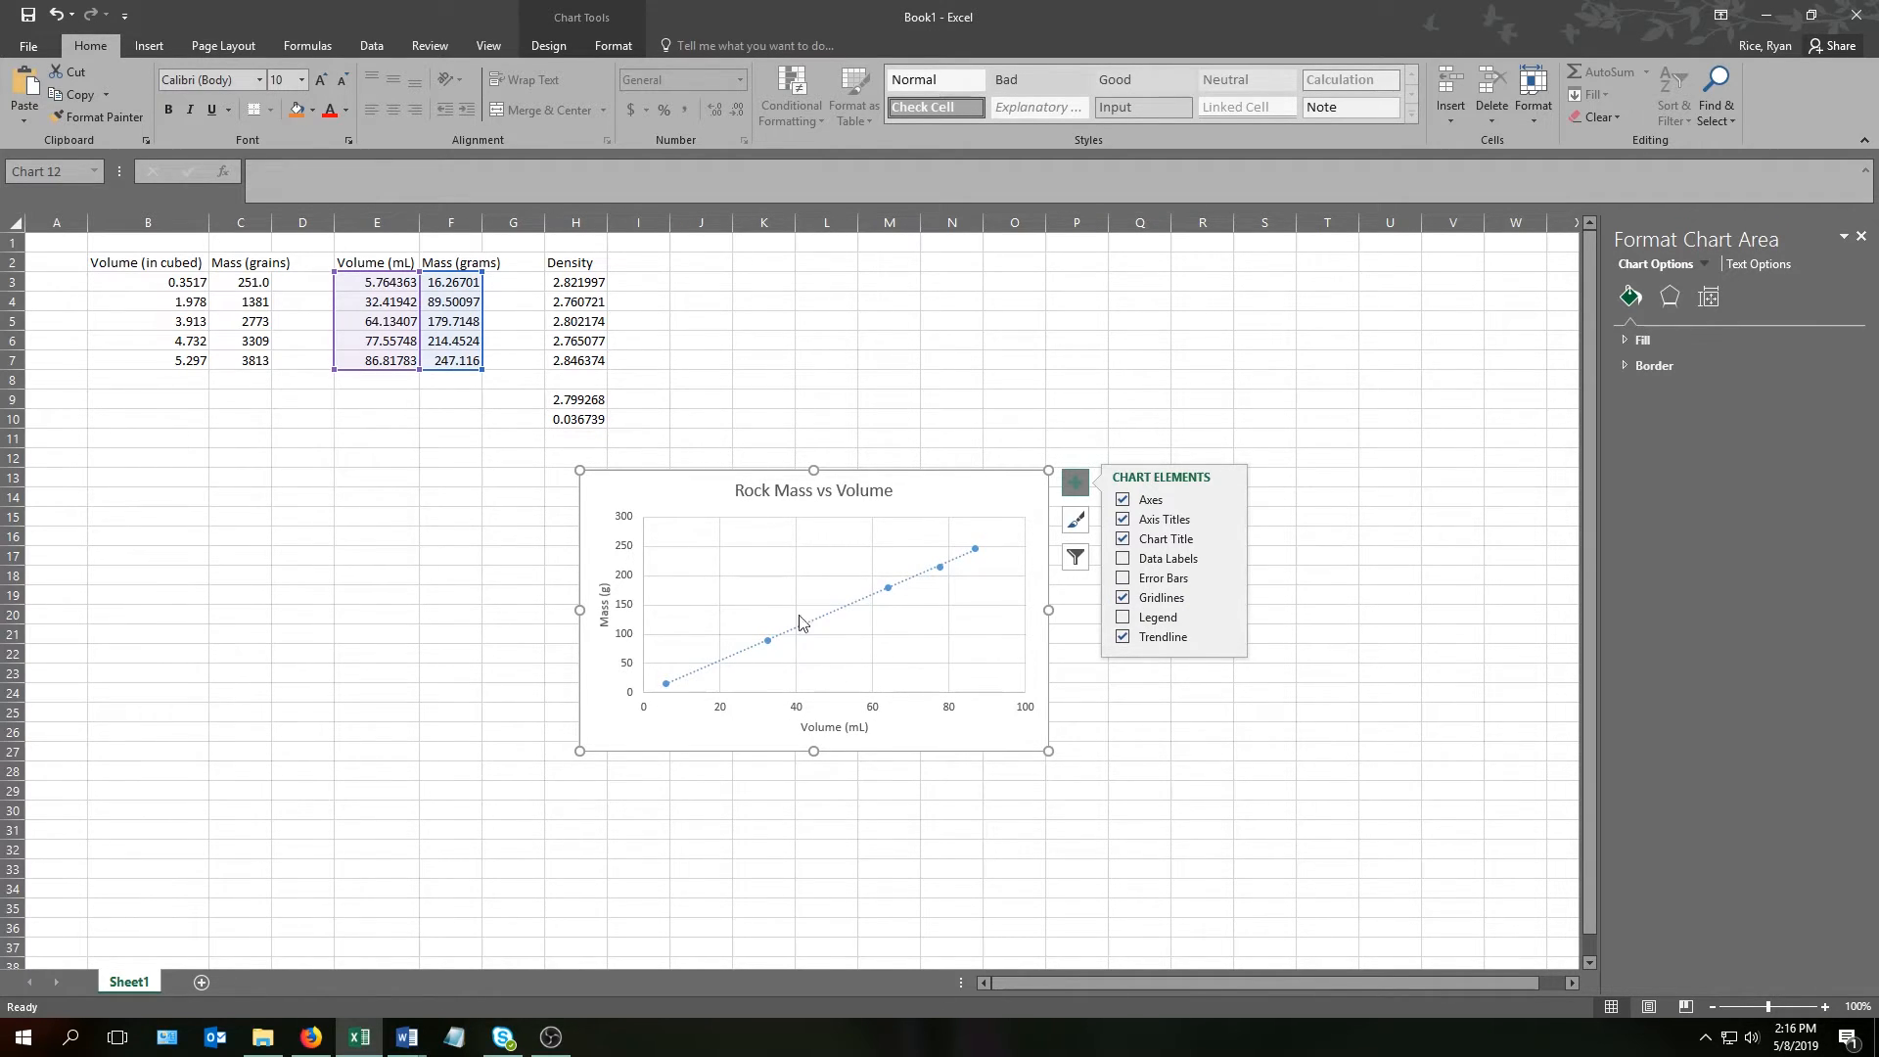
click(1124, 637)
- Add a linear trendline to the Rock Mass vs Volume chart
click(546, 46)
click(50, 102)
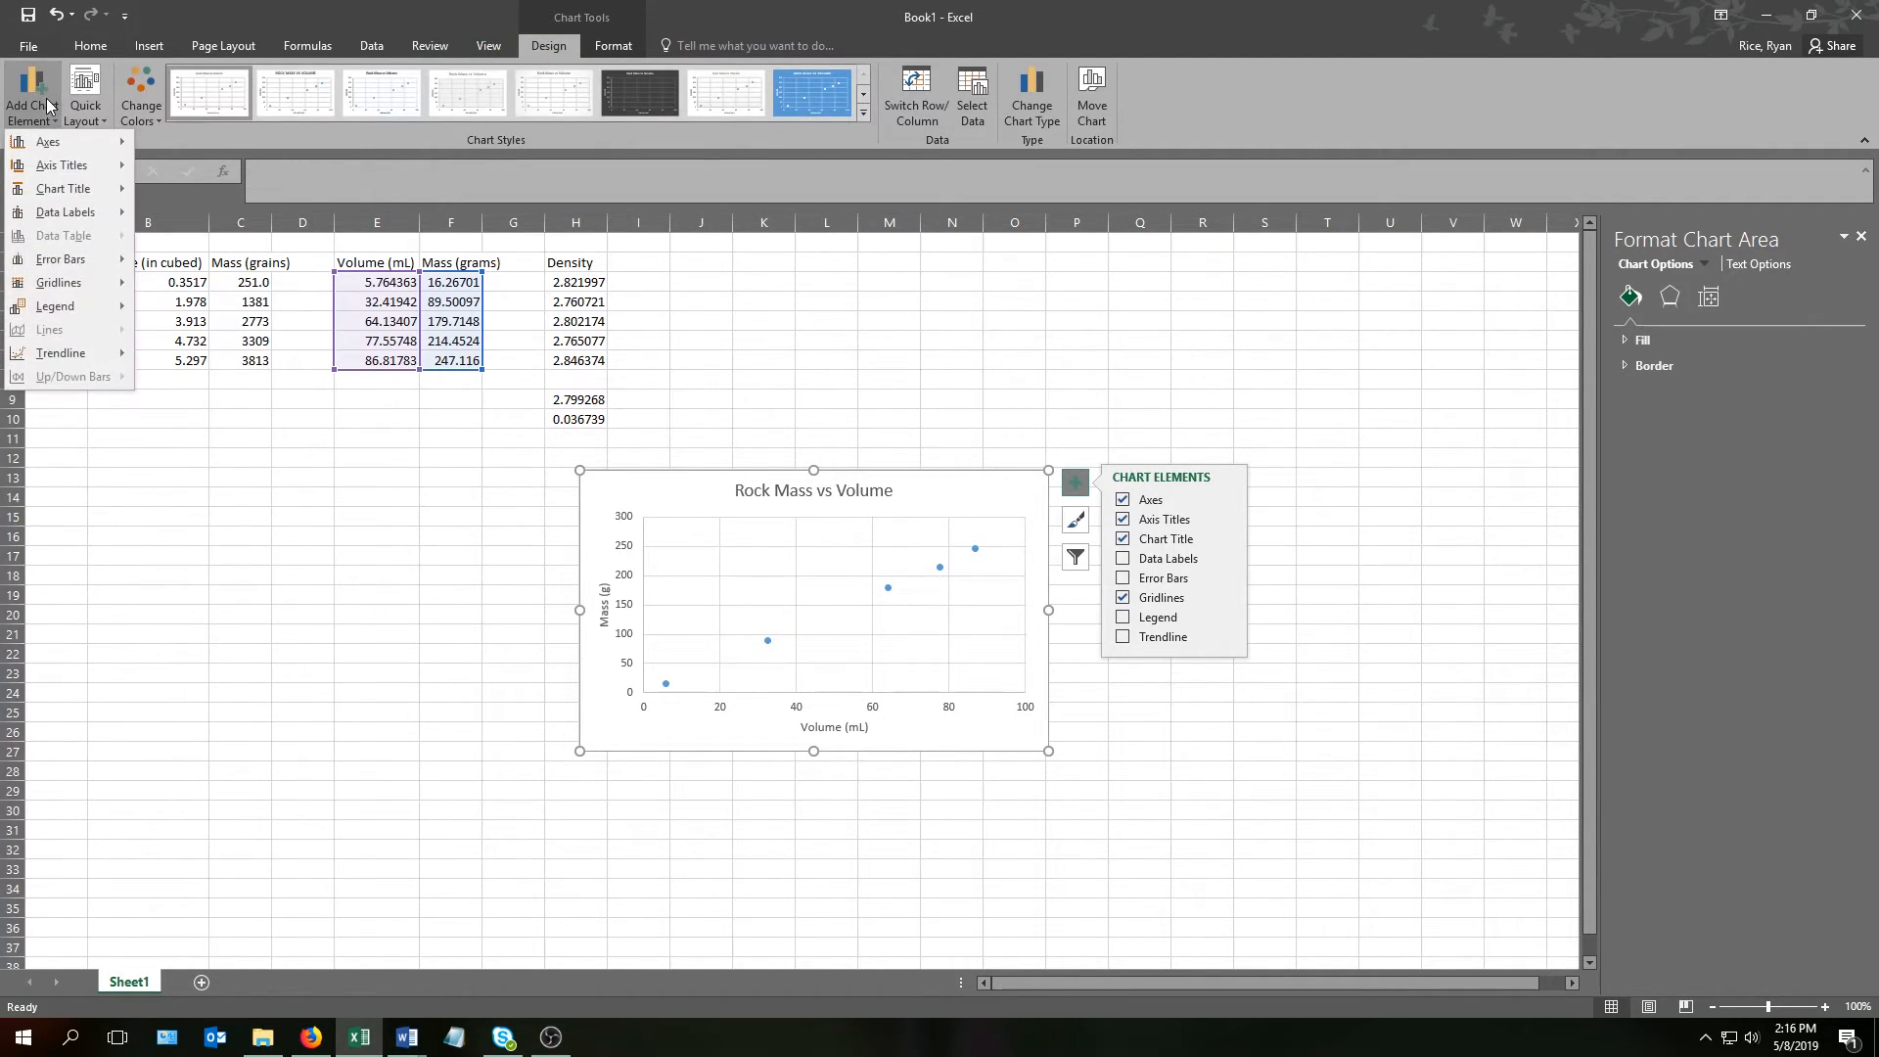
mouse_move(43, 355)
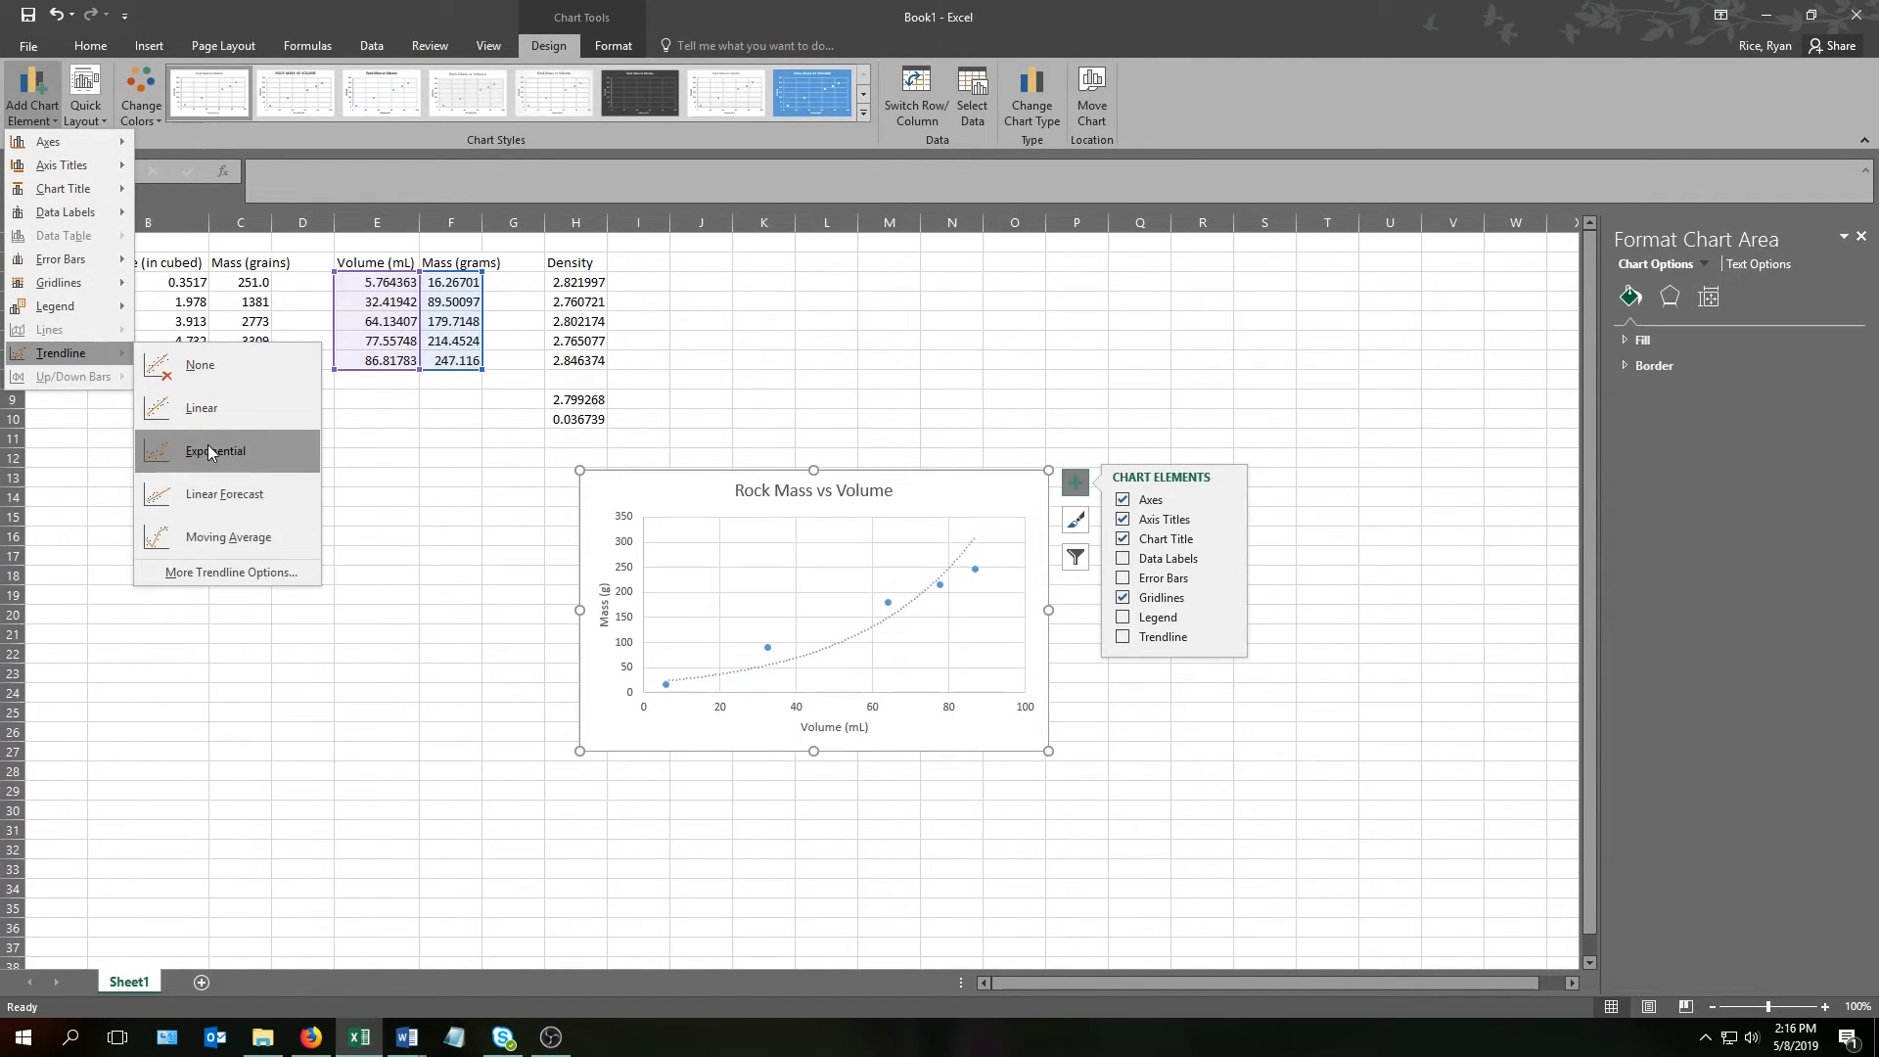
click(211, 419)
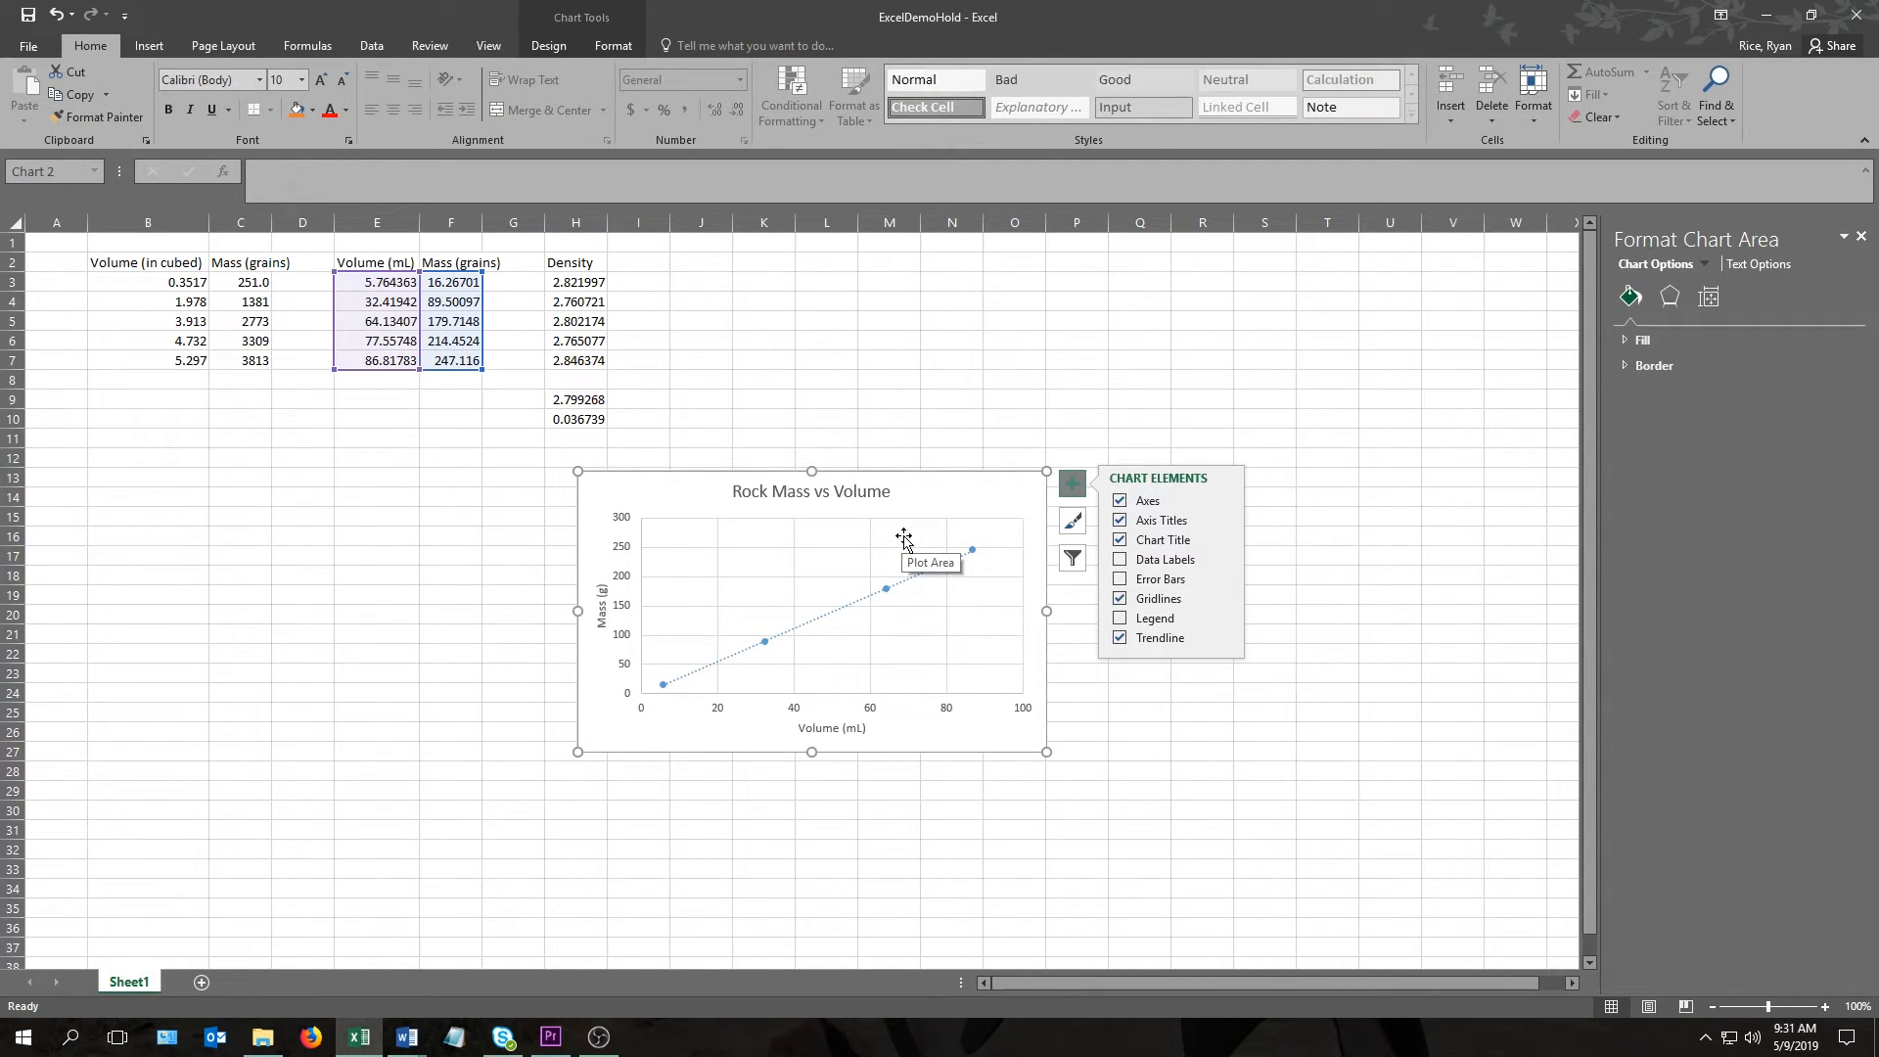
- Label the two density results by entering "Average" in G9 and "Standard Deviation" in G10
click(561, 419)
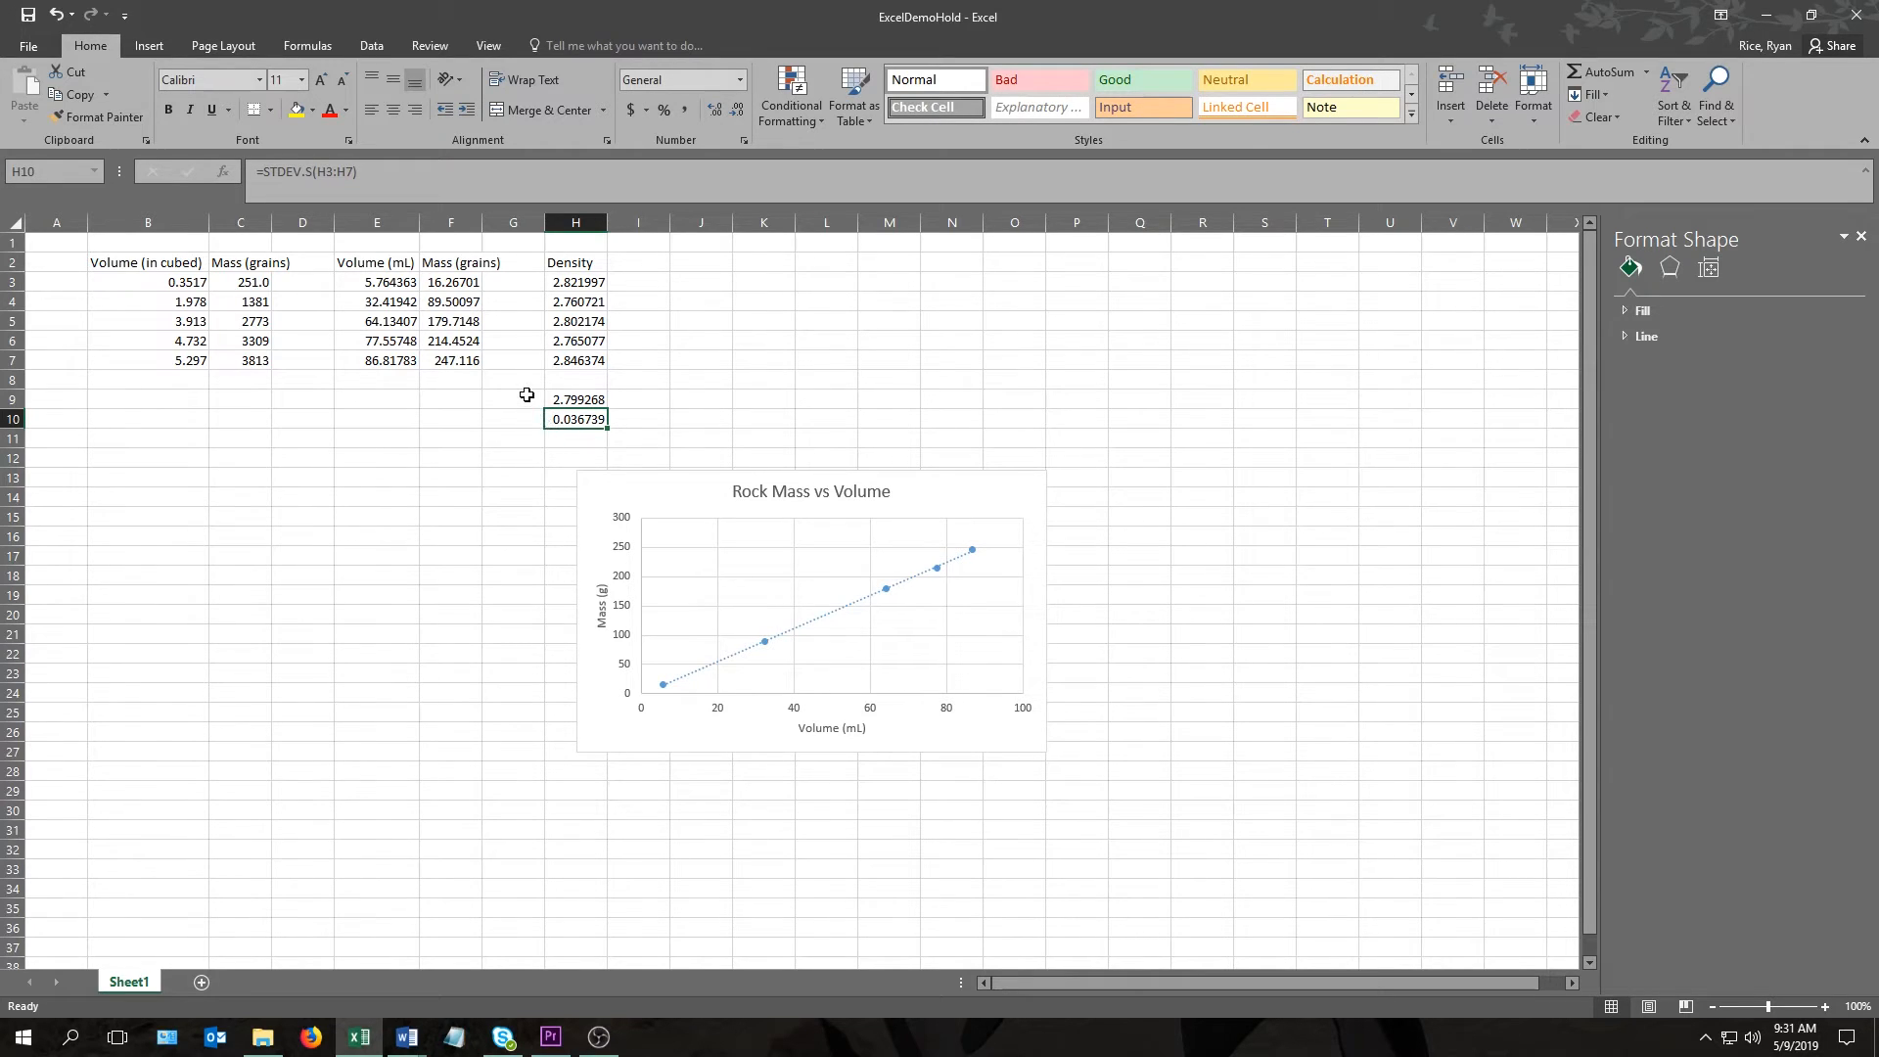
click(526, 397)
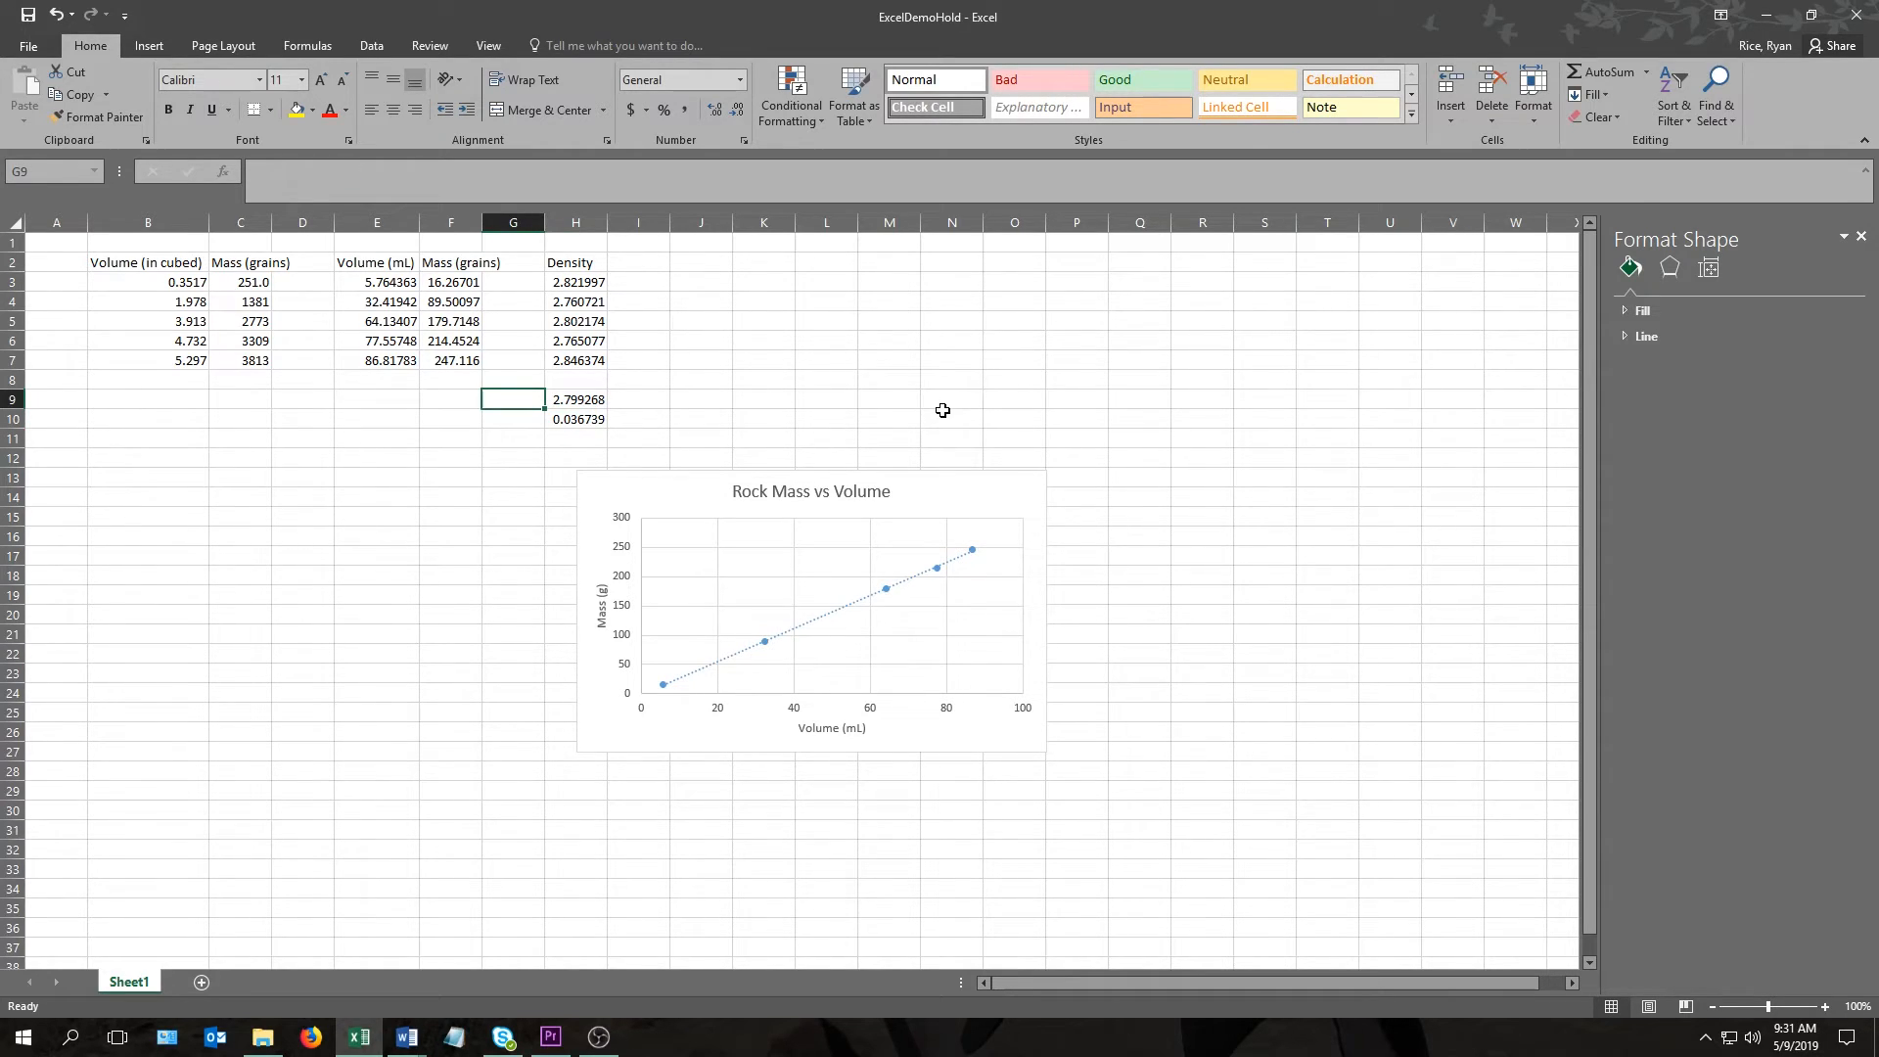
text(Average)
key(Return)
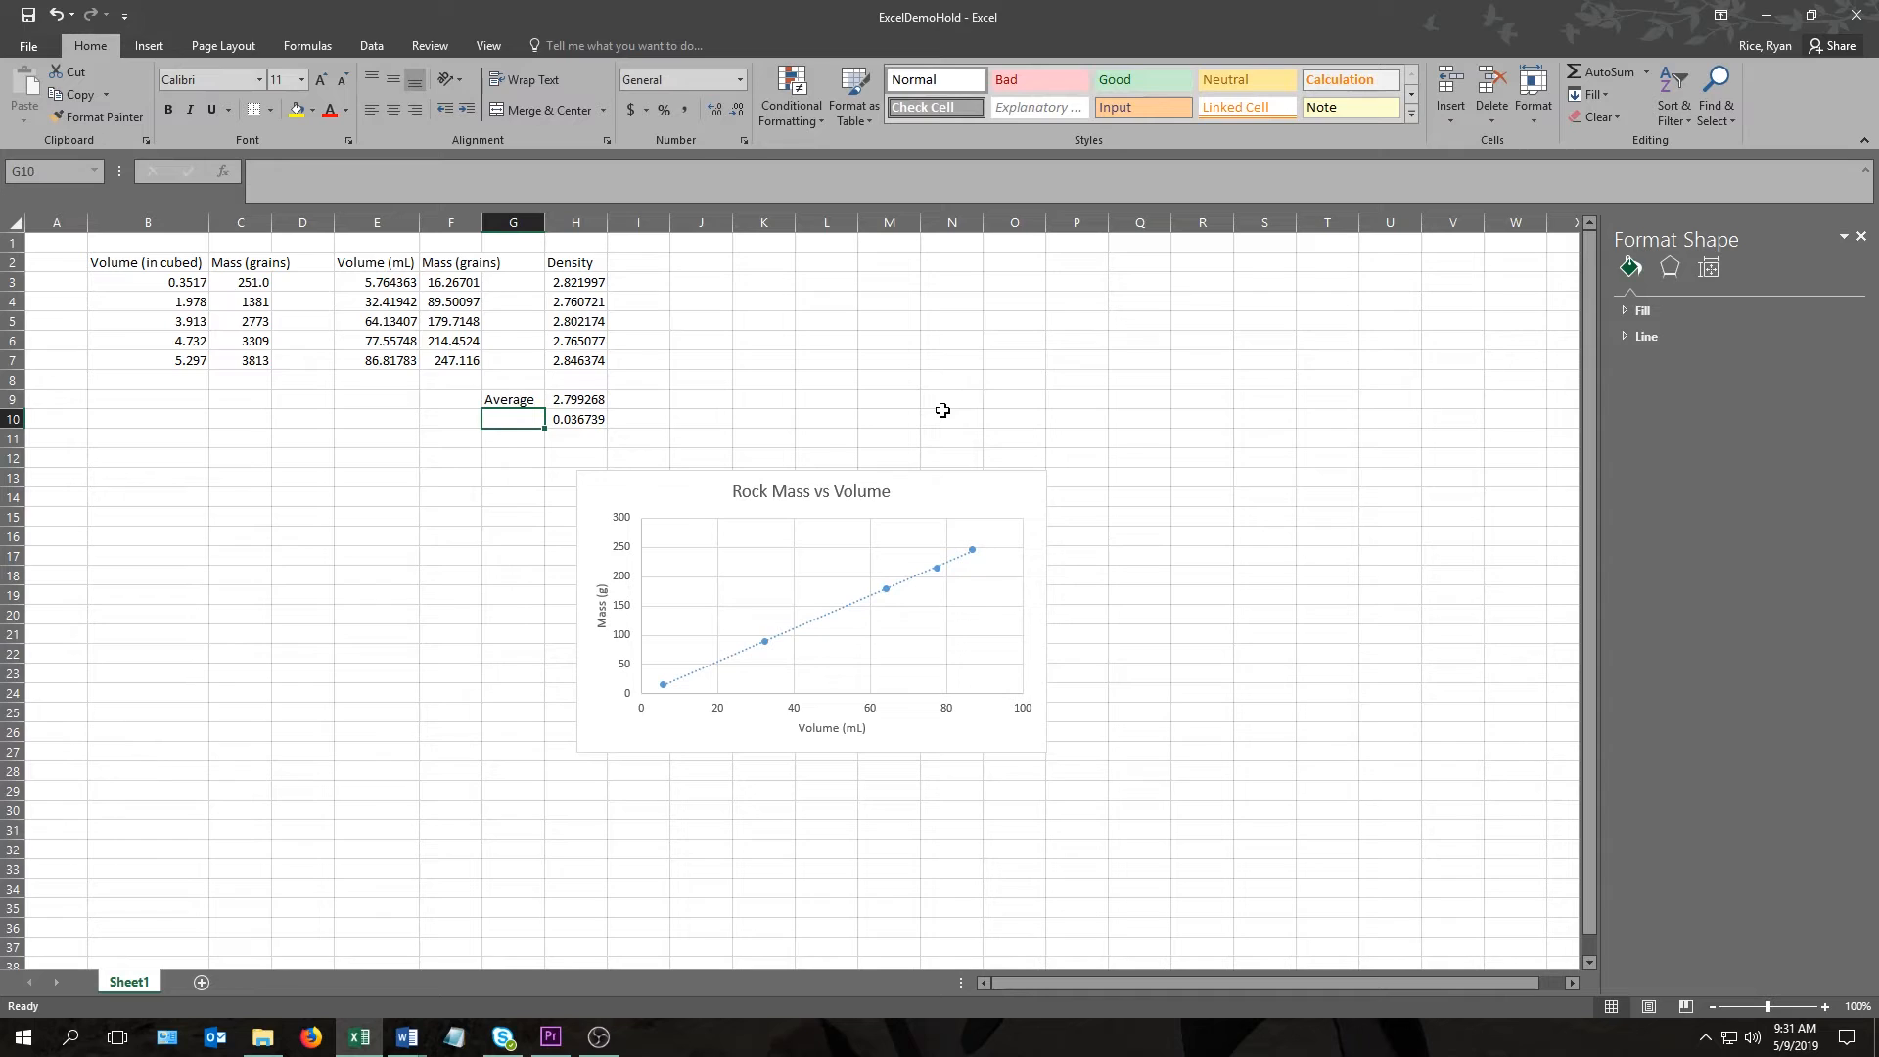
text(Standard Deviation)
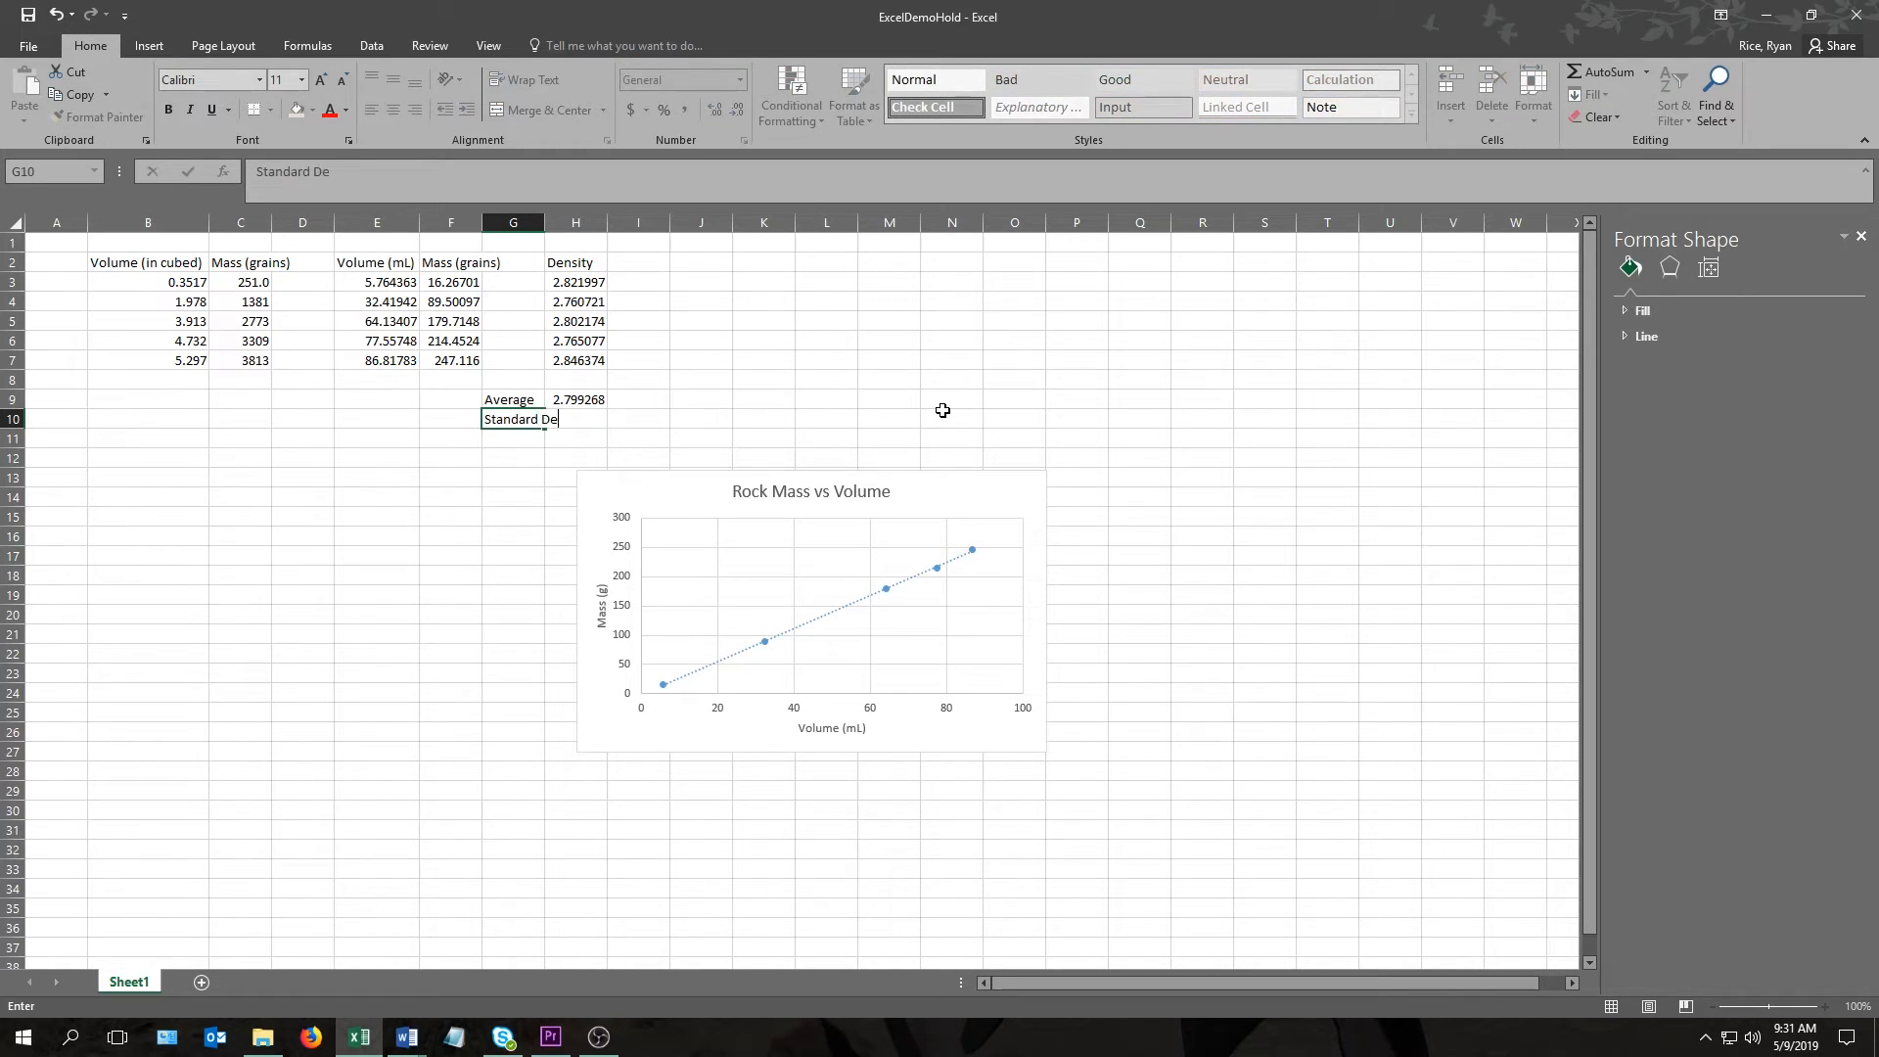
key(Return)
- Right-align the Standard Deviation and Average labels in G10 and G9
key(Up)
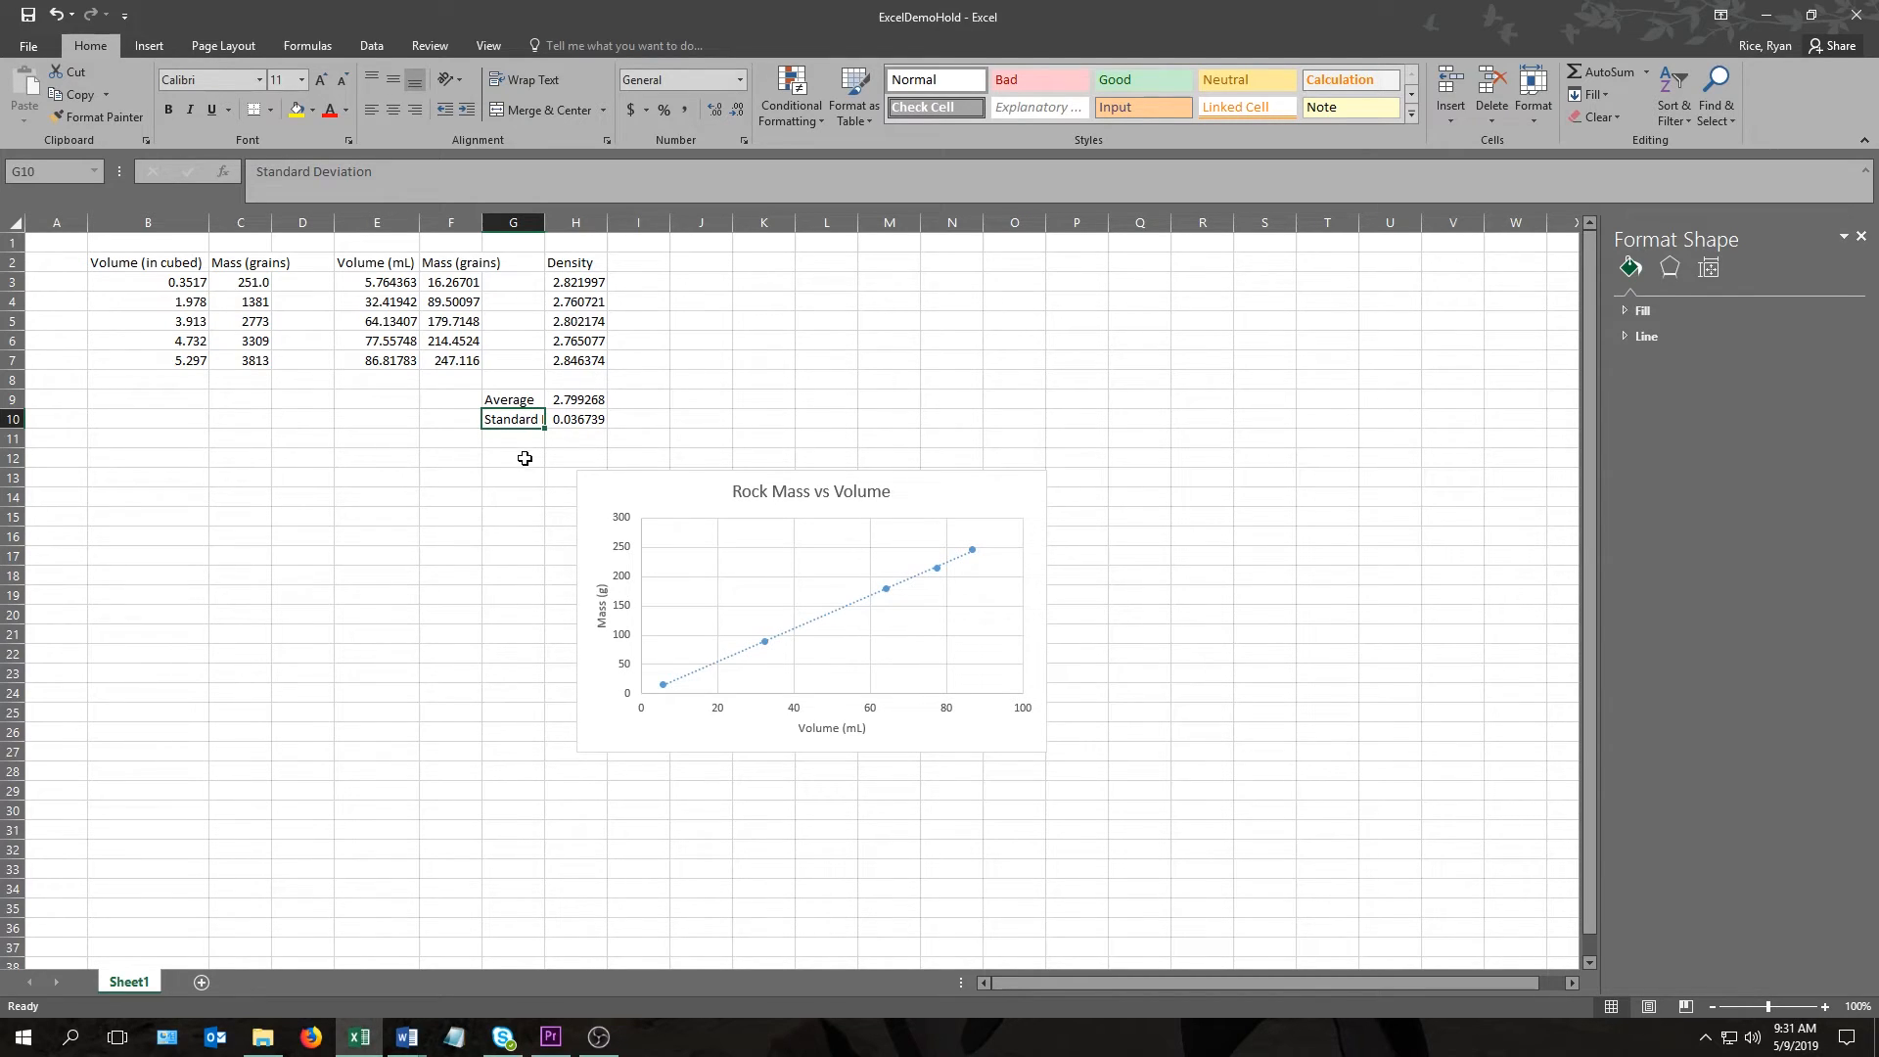
click(414, 110)
key(Up)
click(413, 110)
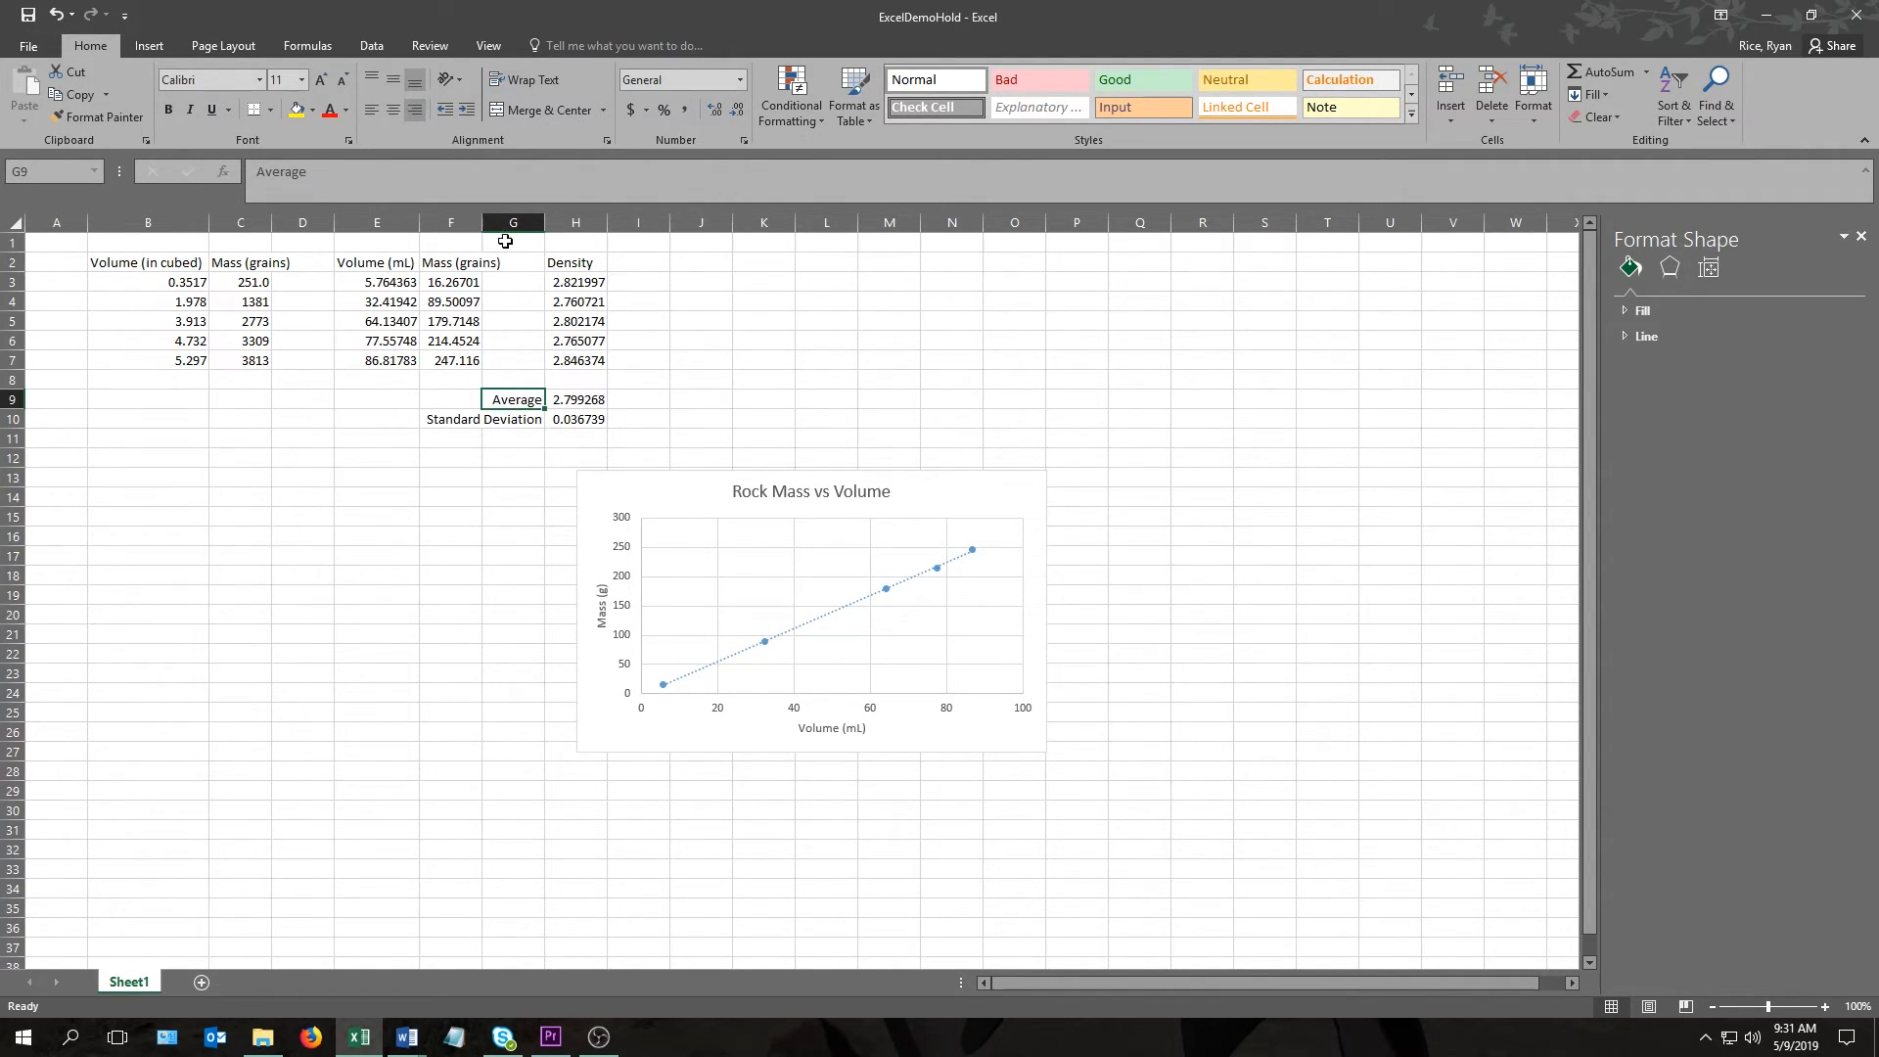
- Change the line color of the Rock Mass vs Volume chart's trendline to the standard dark red
click(990, 450)
click(838, 338)
click(826, 369)
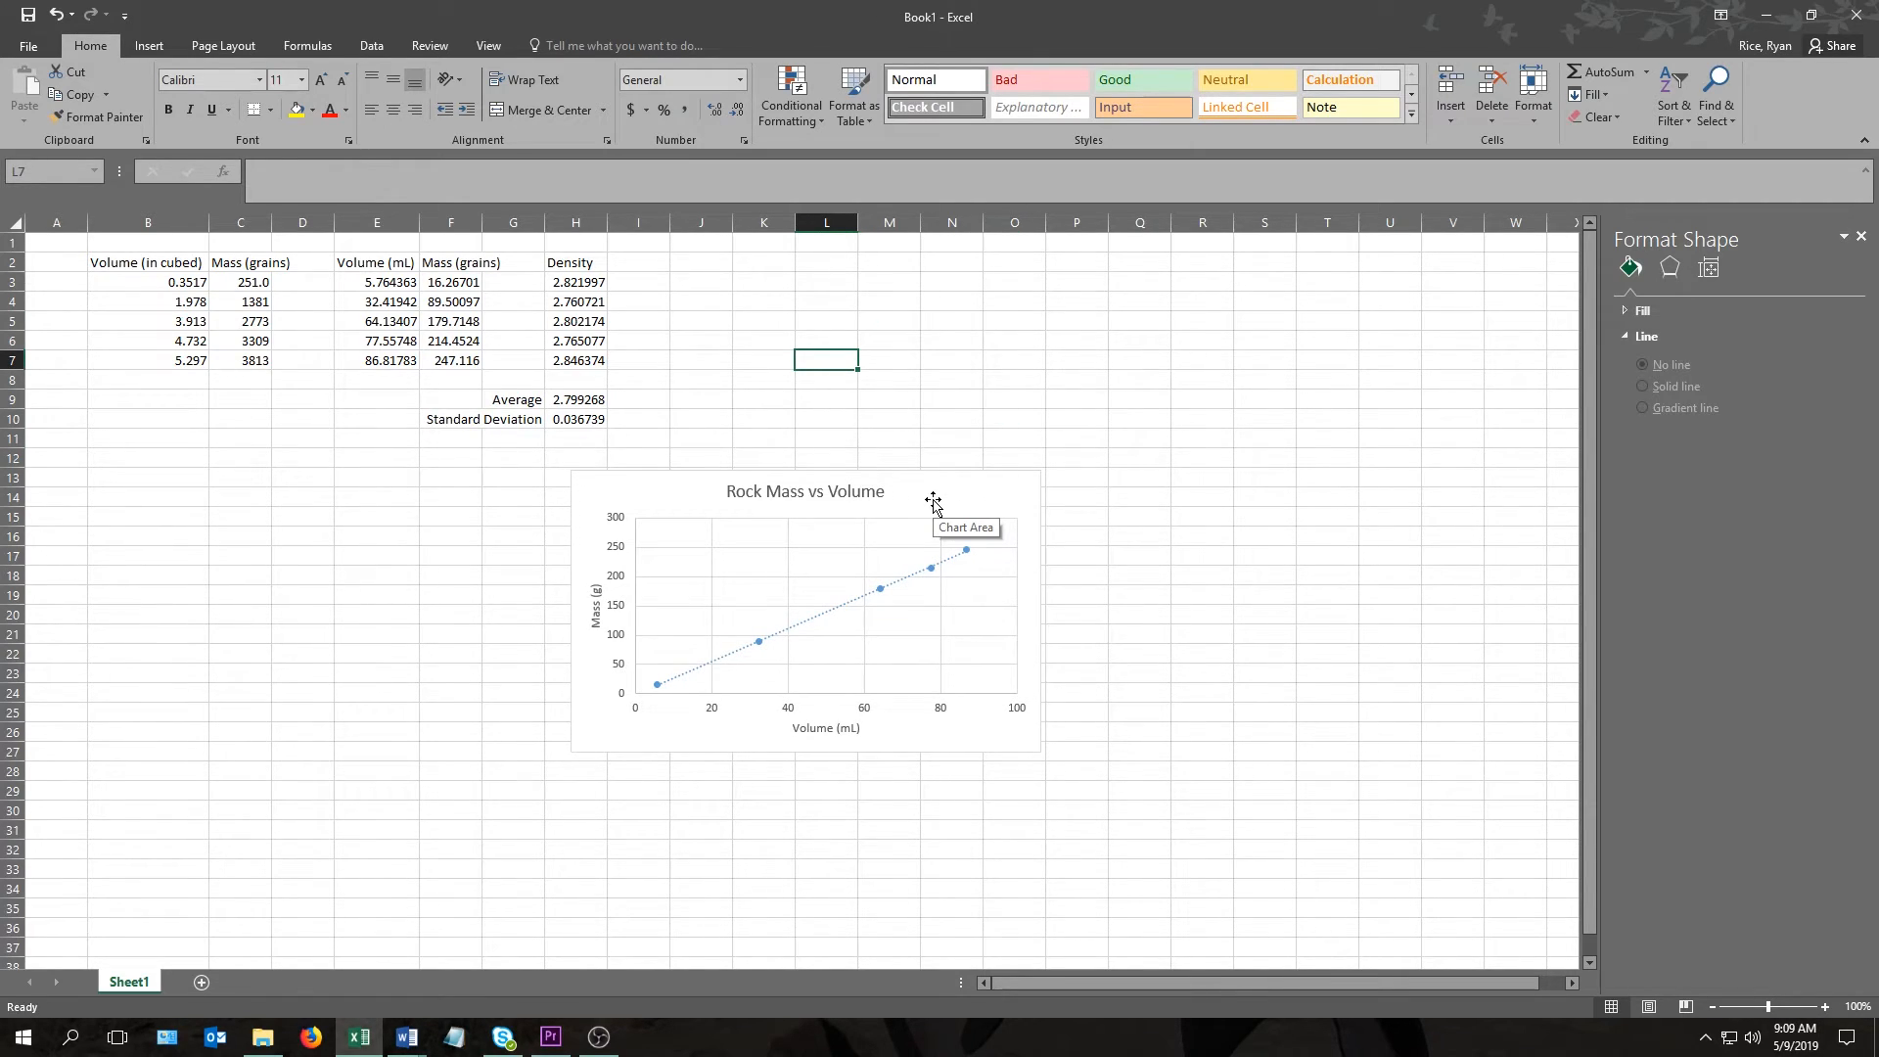
click(846, 607)
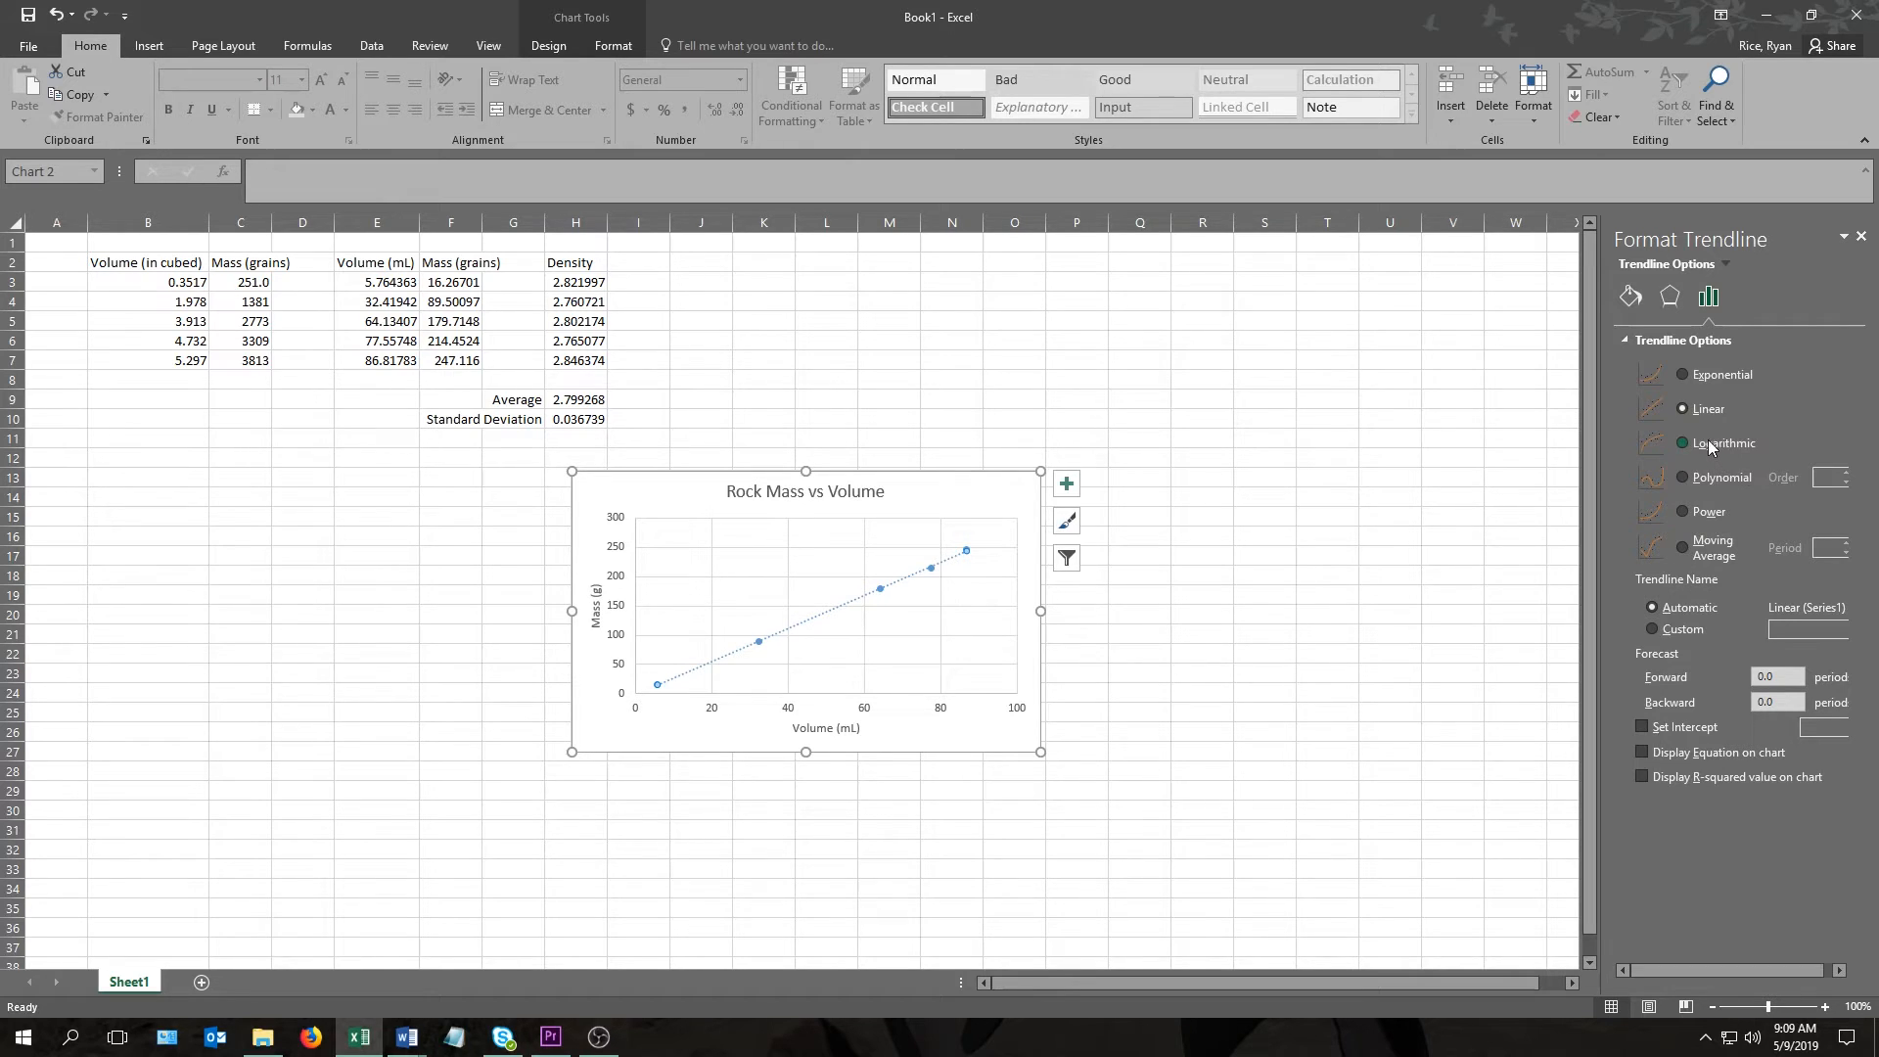
click(1630, 297)
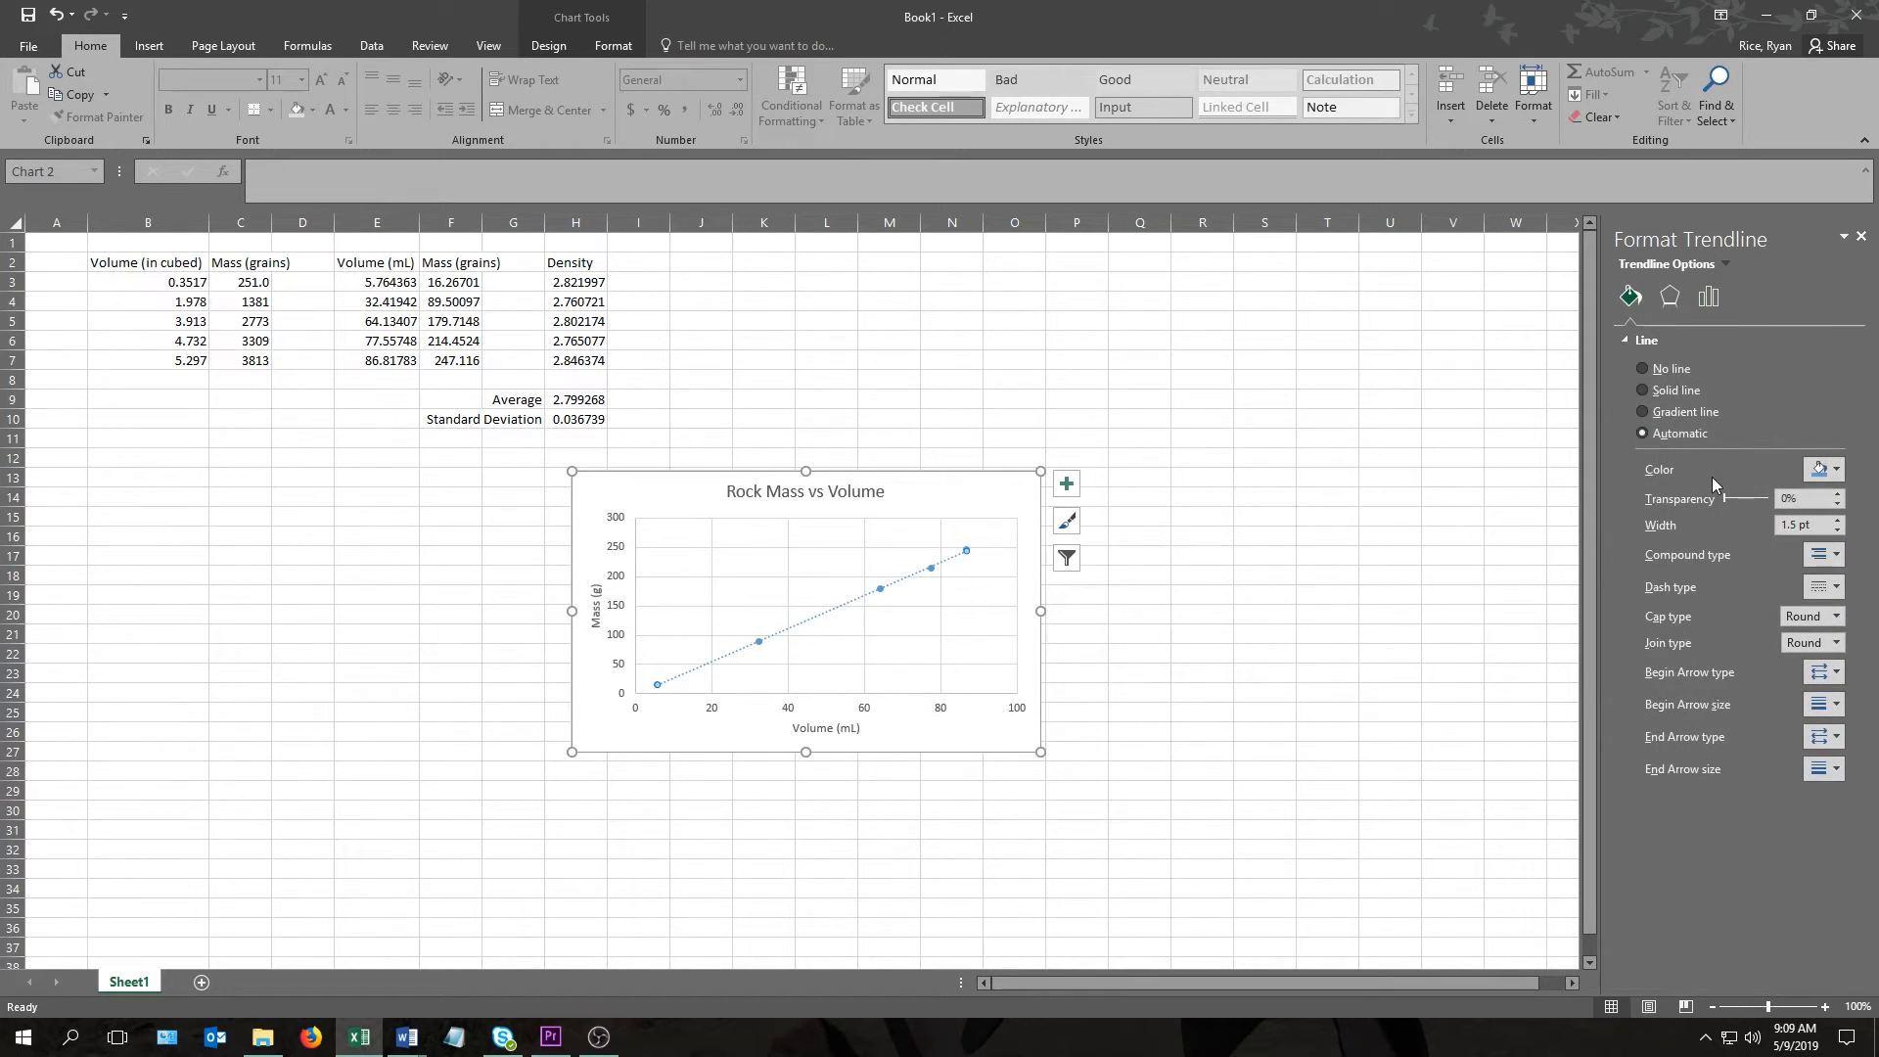
click(1823, 470)
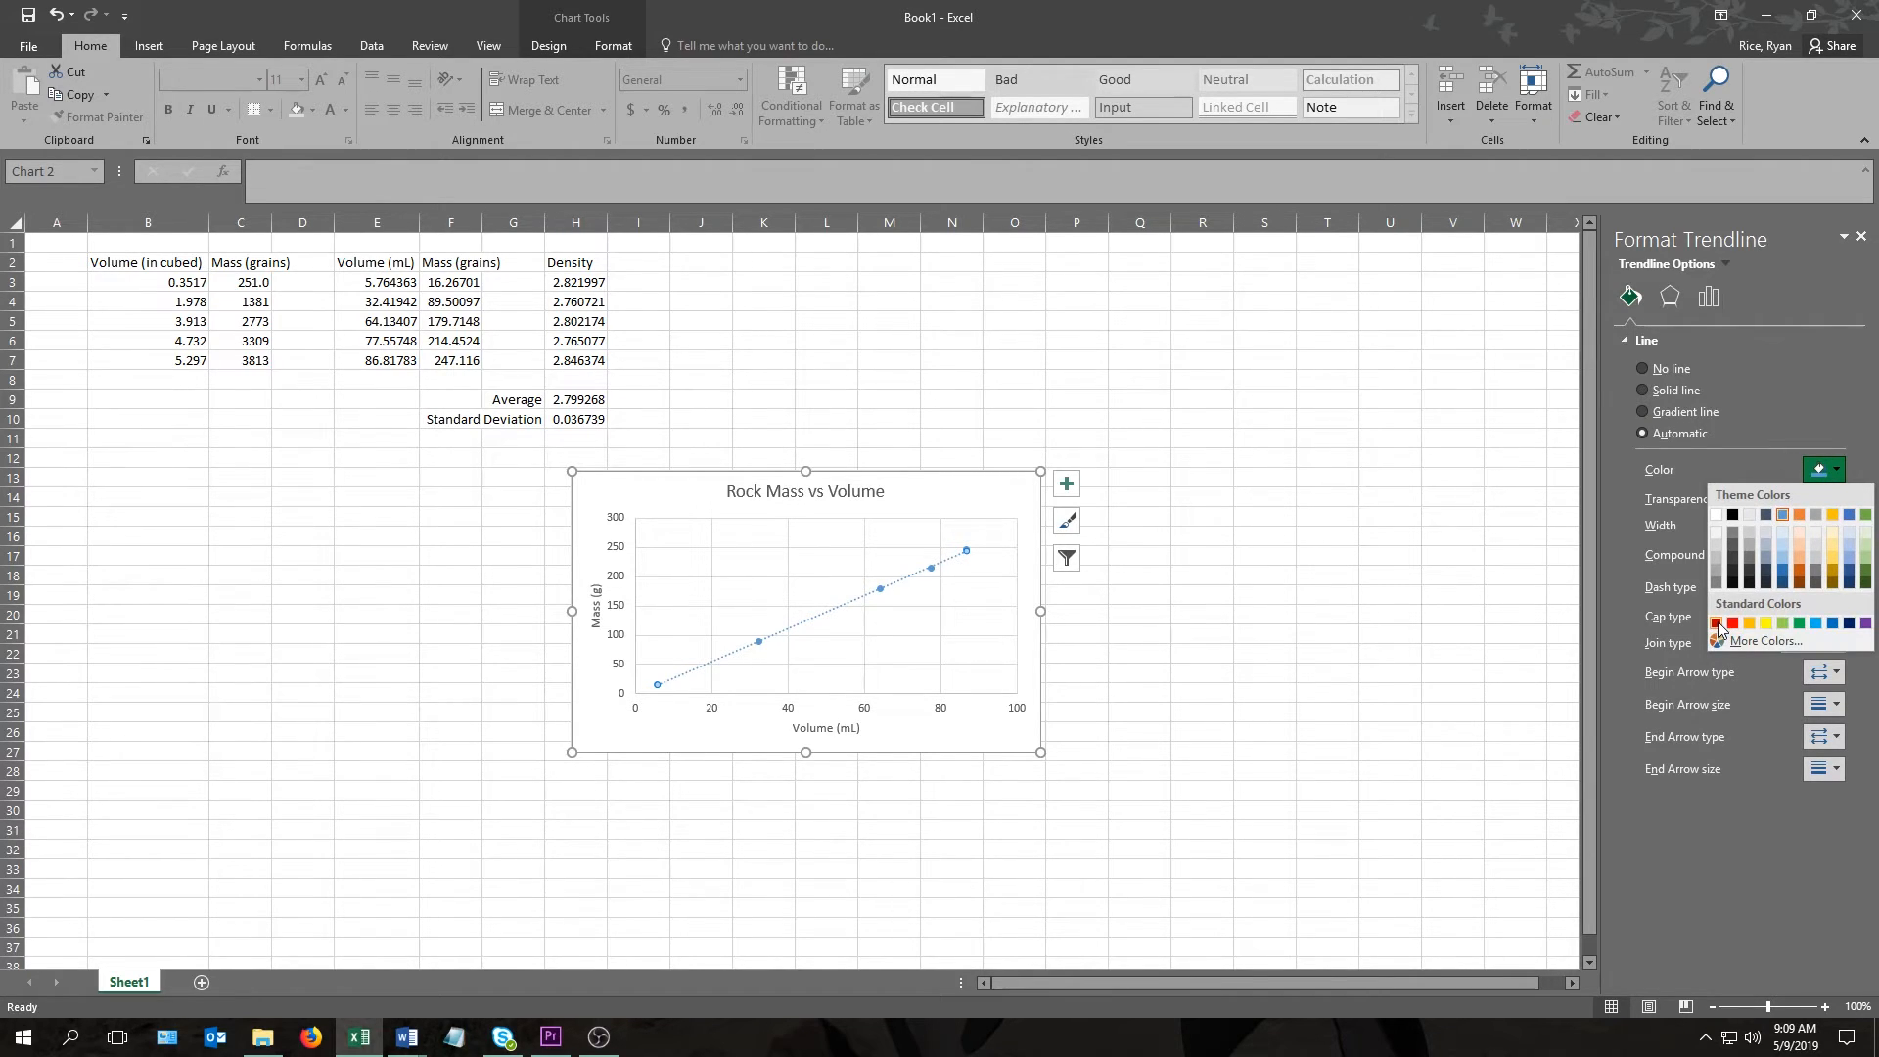
click(1717, 624)
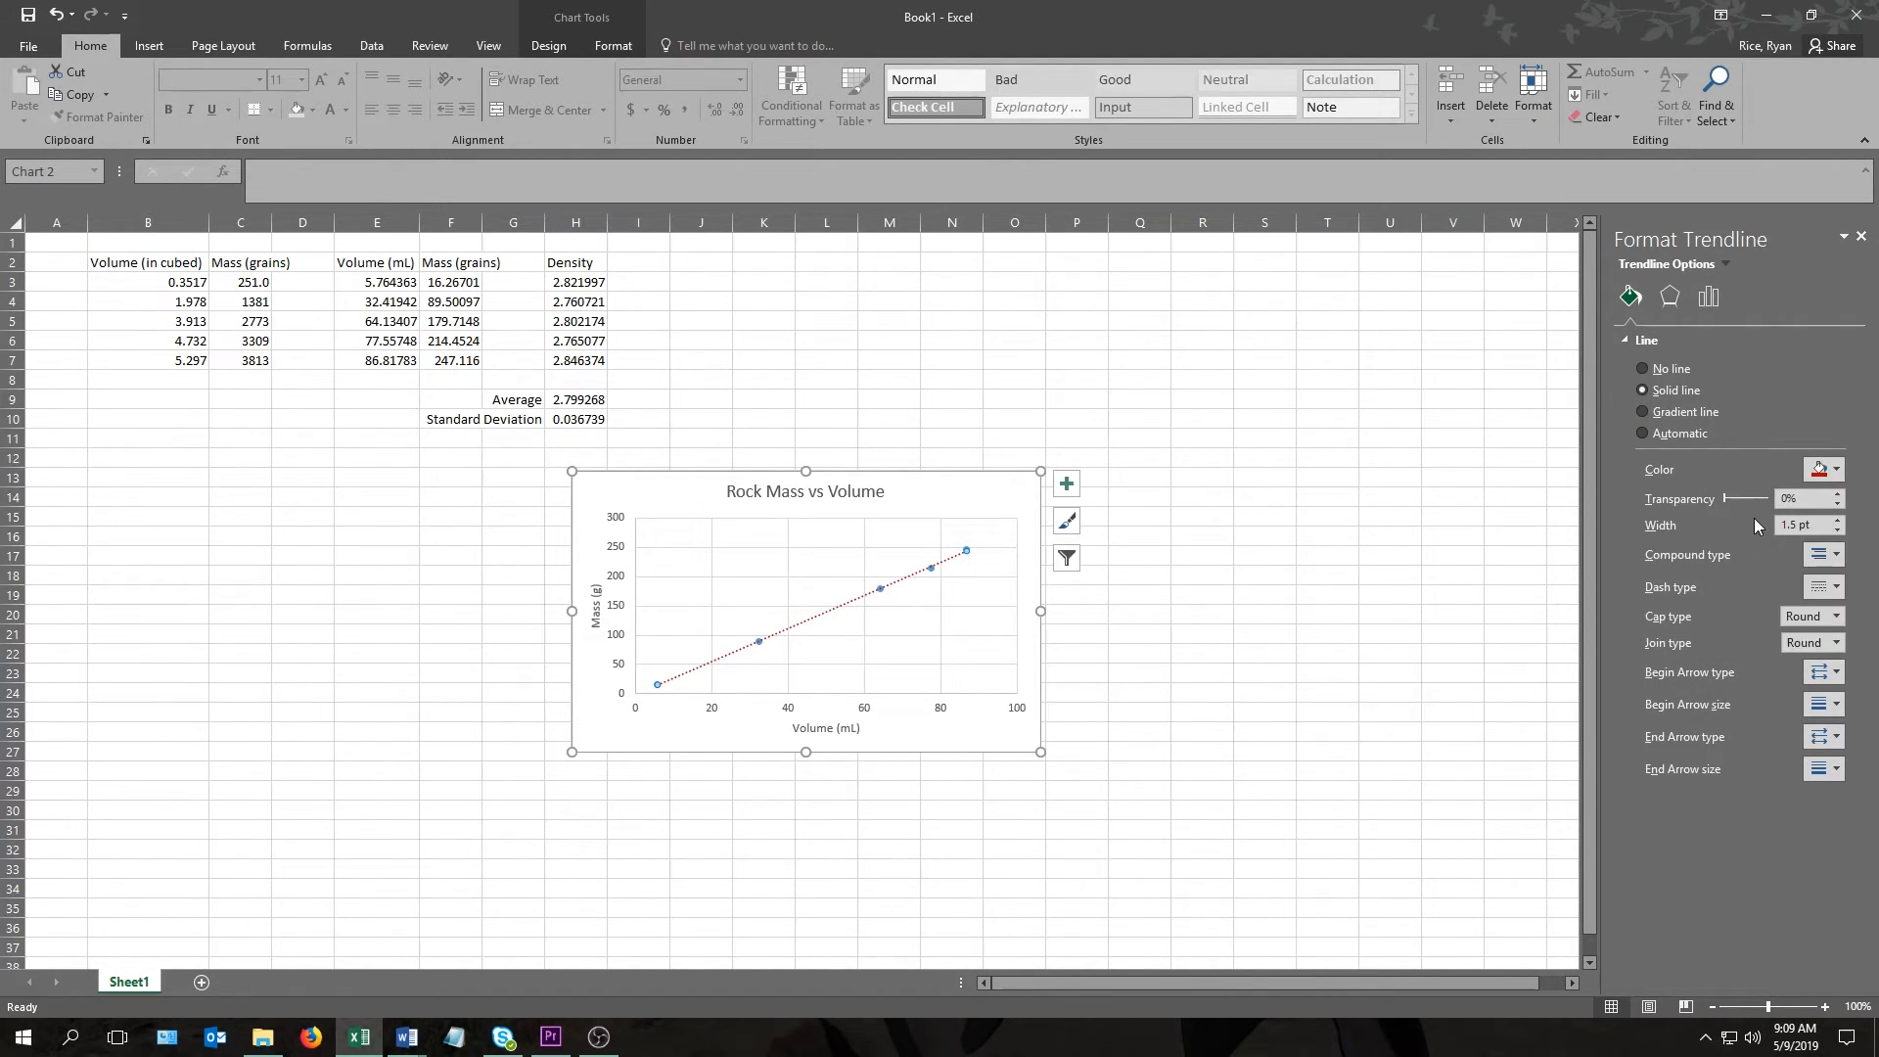
- Set the trendline's line width to 1.75 pt
click(1838, 520)
click(1838, 520)
click(1838, 519)
click(1838, 520)
click(1838, 533)
click(1838, 533)
click(1839, 533)
- Try other dash types on the trendline, including dash-dot, and settle on the plain short-dash style
click(1826, 587)
click(1808, 614)
click(1827, 588)
click(1812, 702)
click(1827, 586)
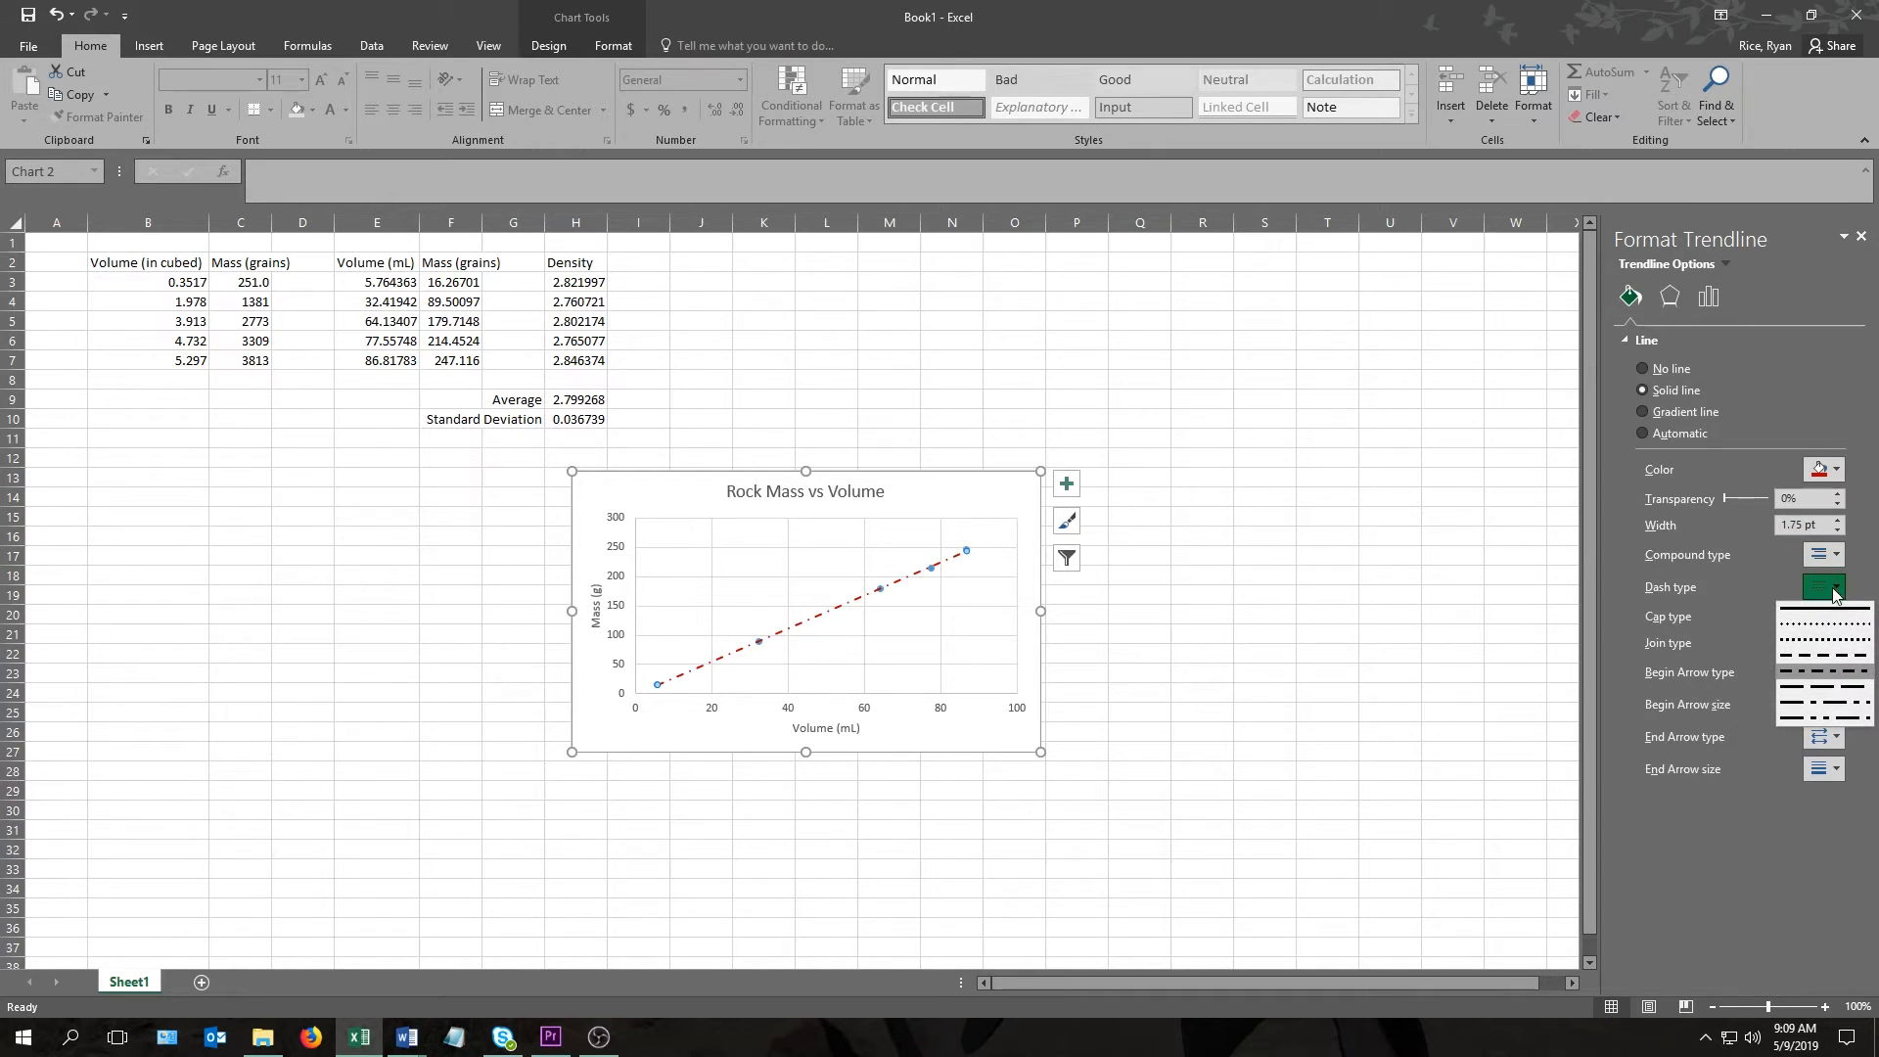
click(1816, 655)
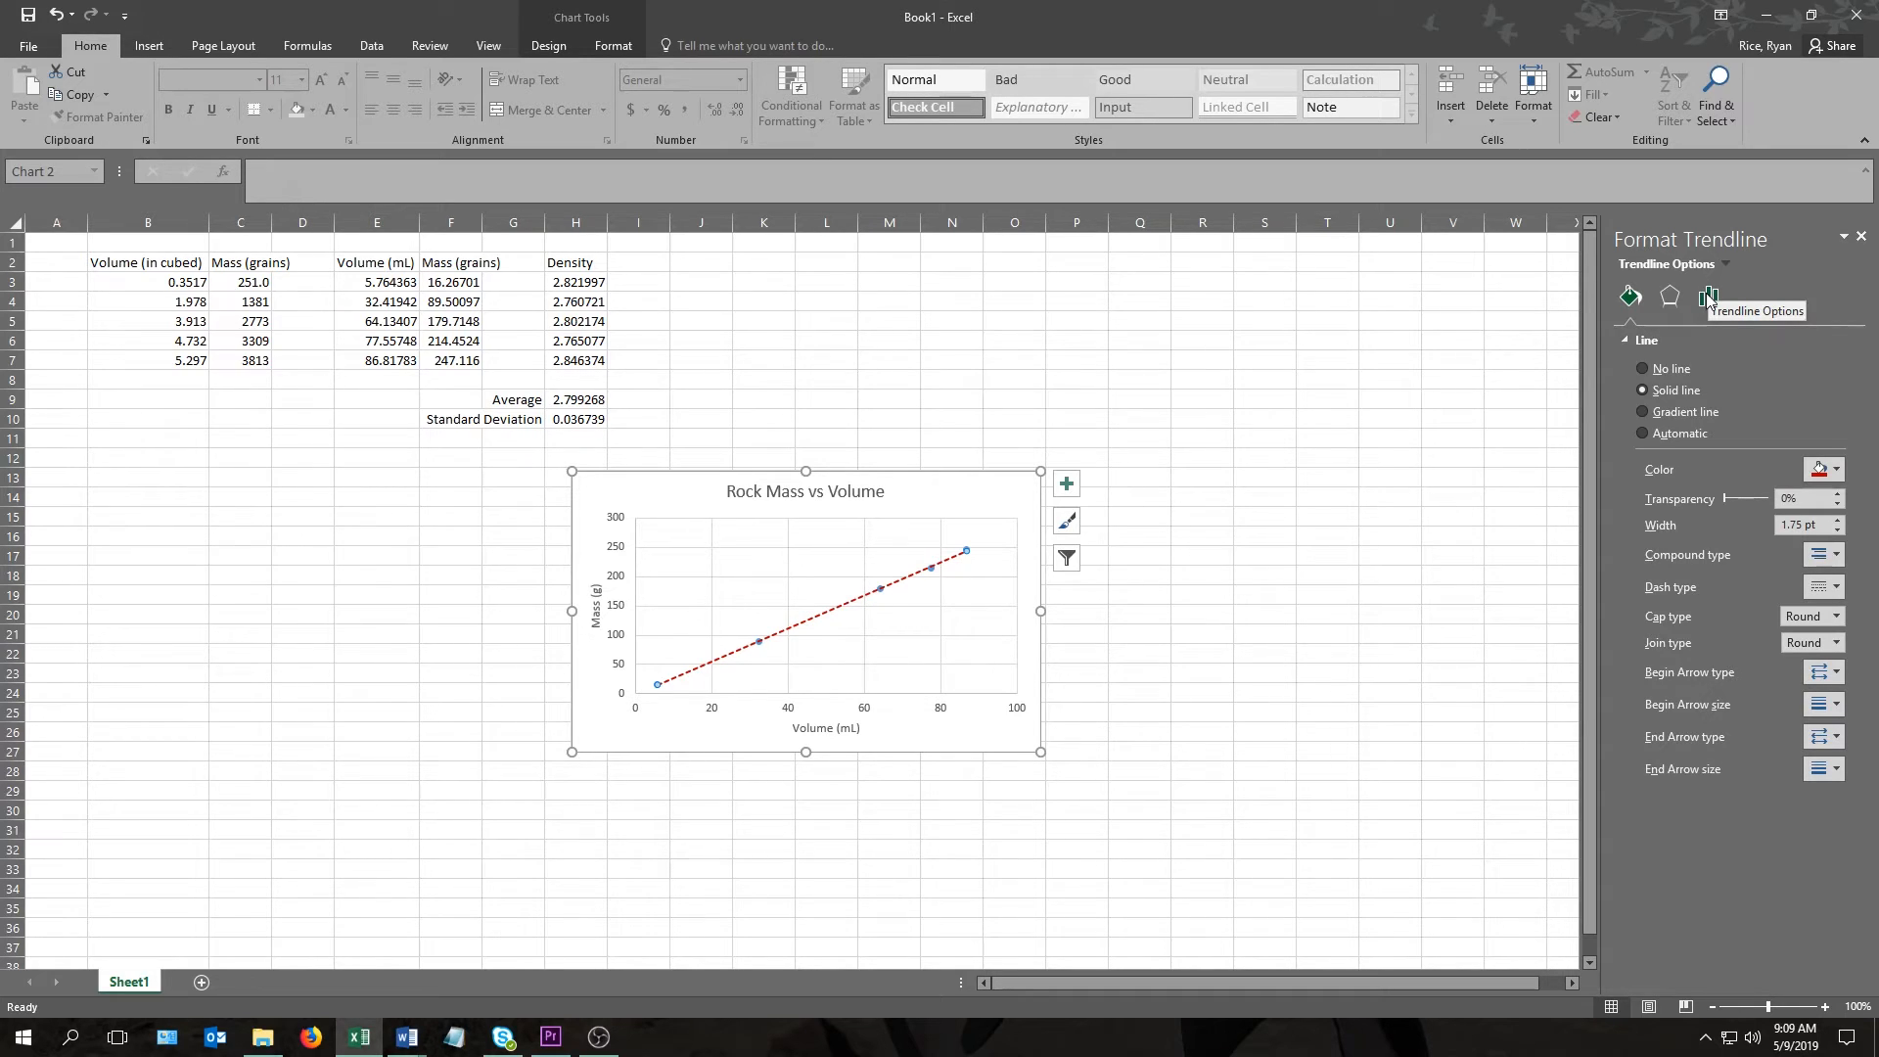
- Display the trendline's equation on the chart and move its label clear of the data points, above the line
click(1708, 299)
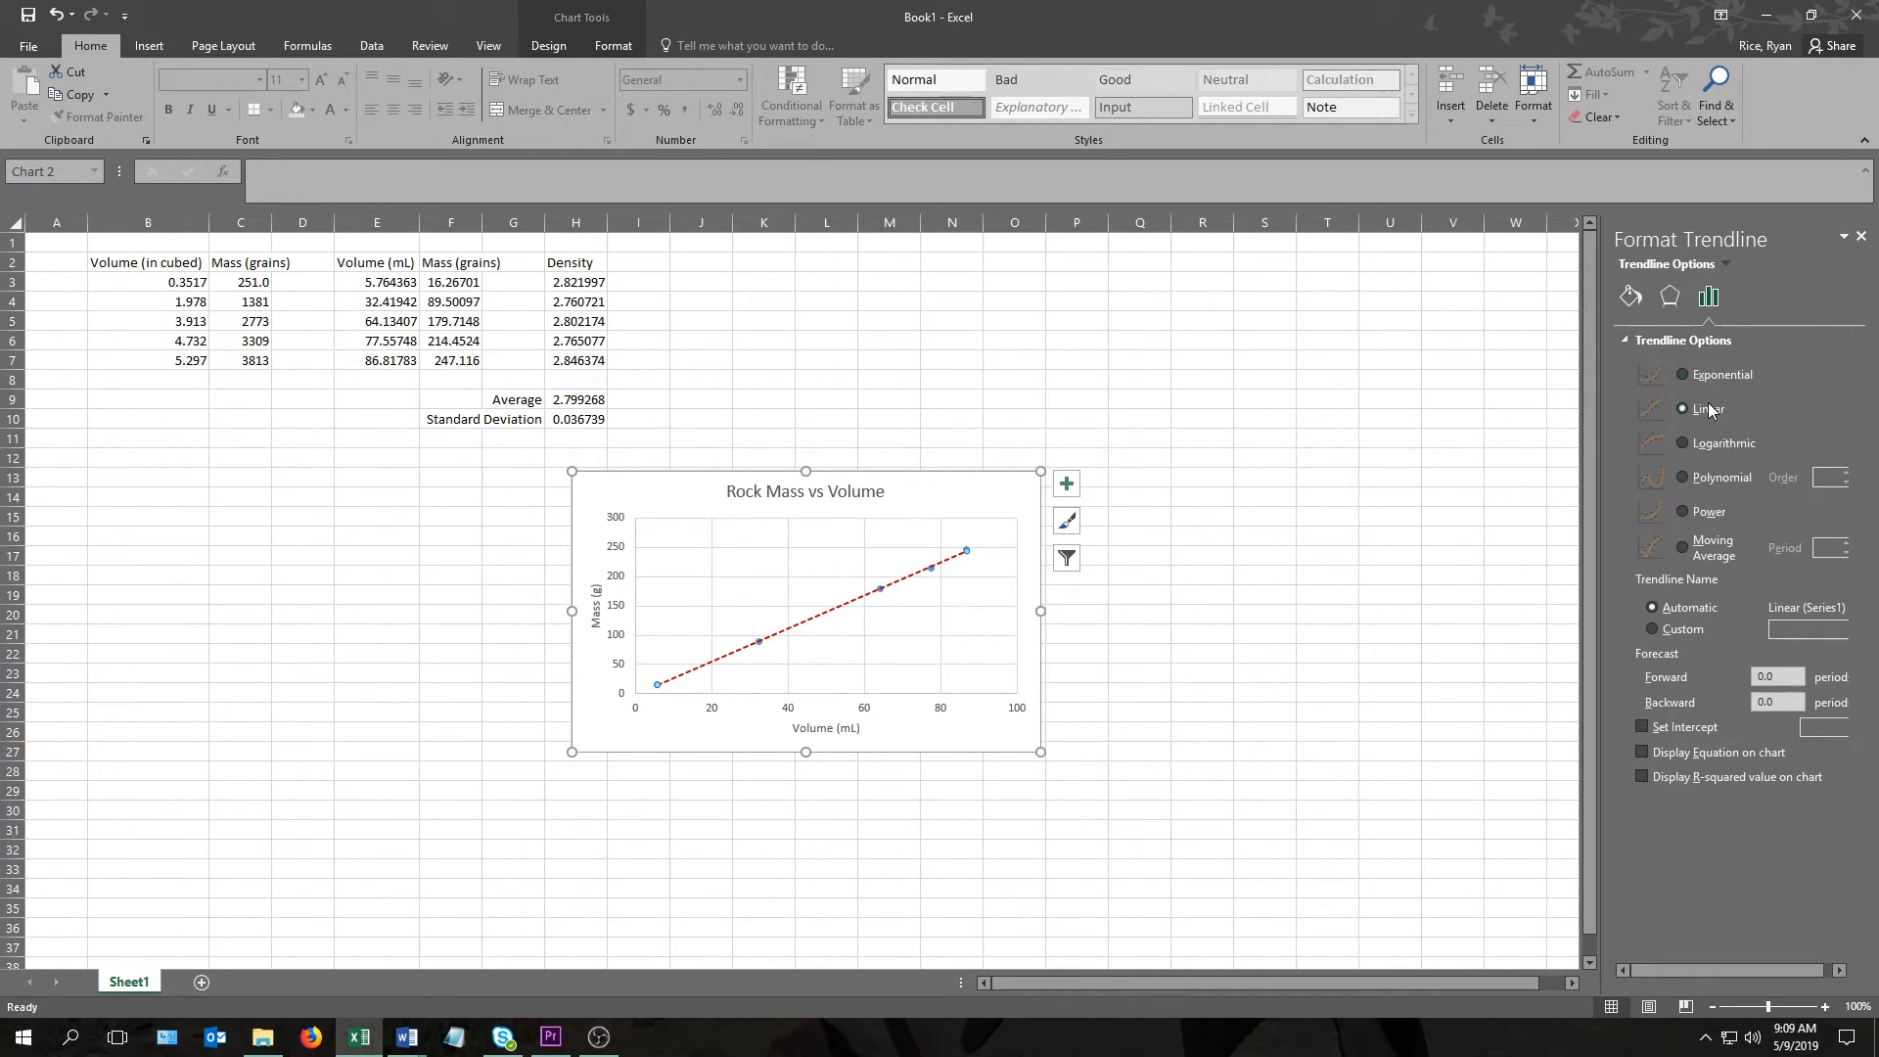
click(1644, 752)
click(896, 550)
drag(897, 545, 862, 555)
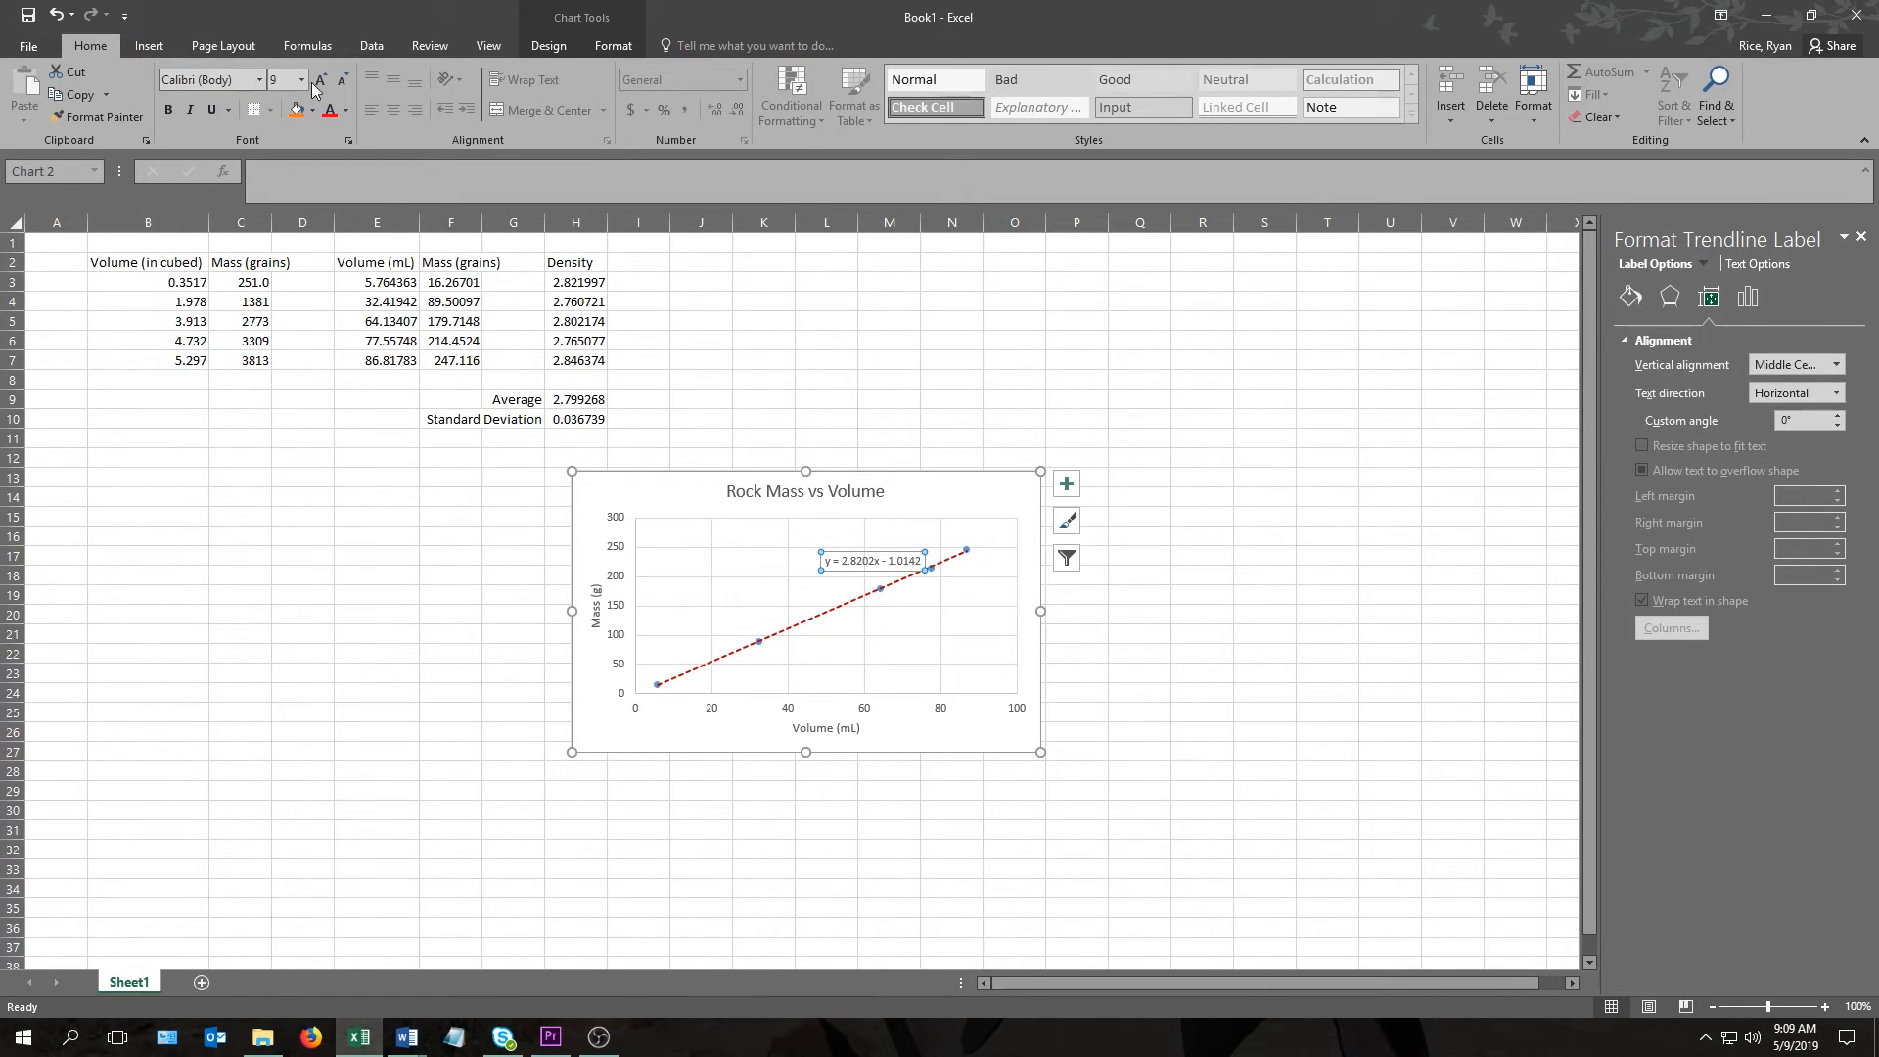
- Set the trendline equation label's font size to 12 and deselect the chart
click(268, 80)
text(12)
key(Return)
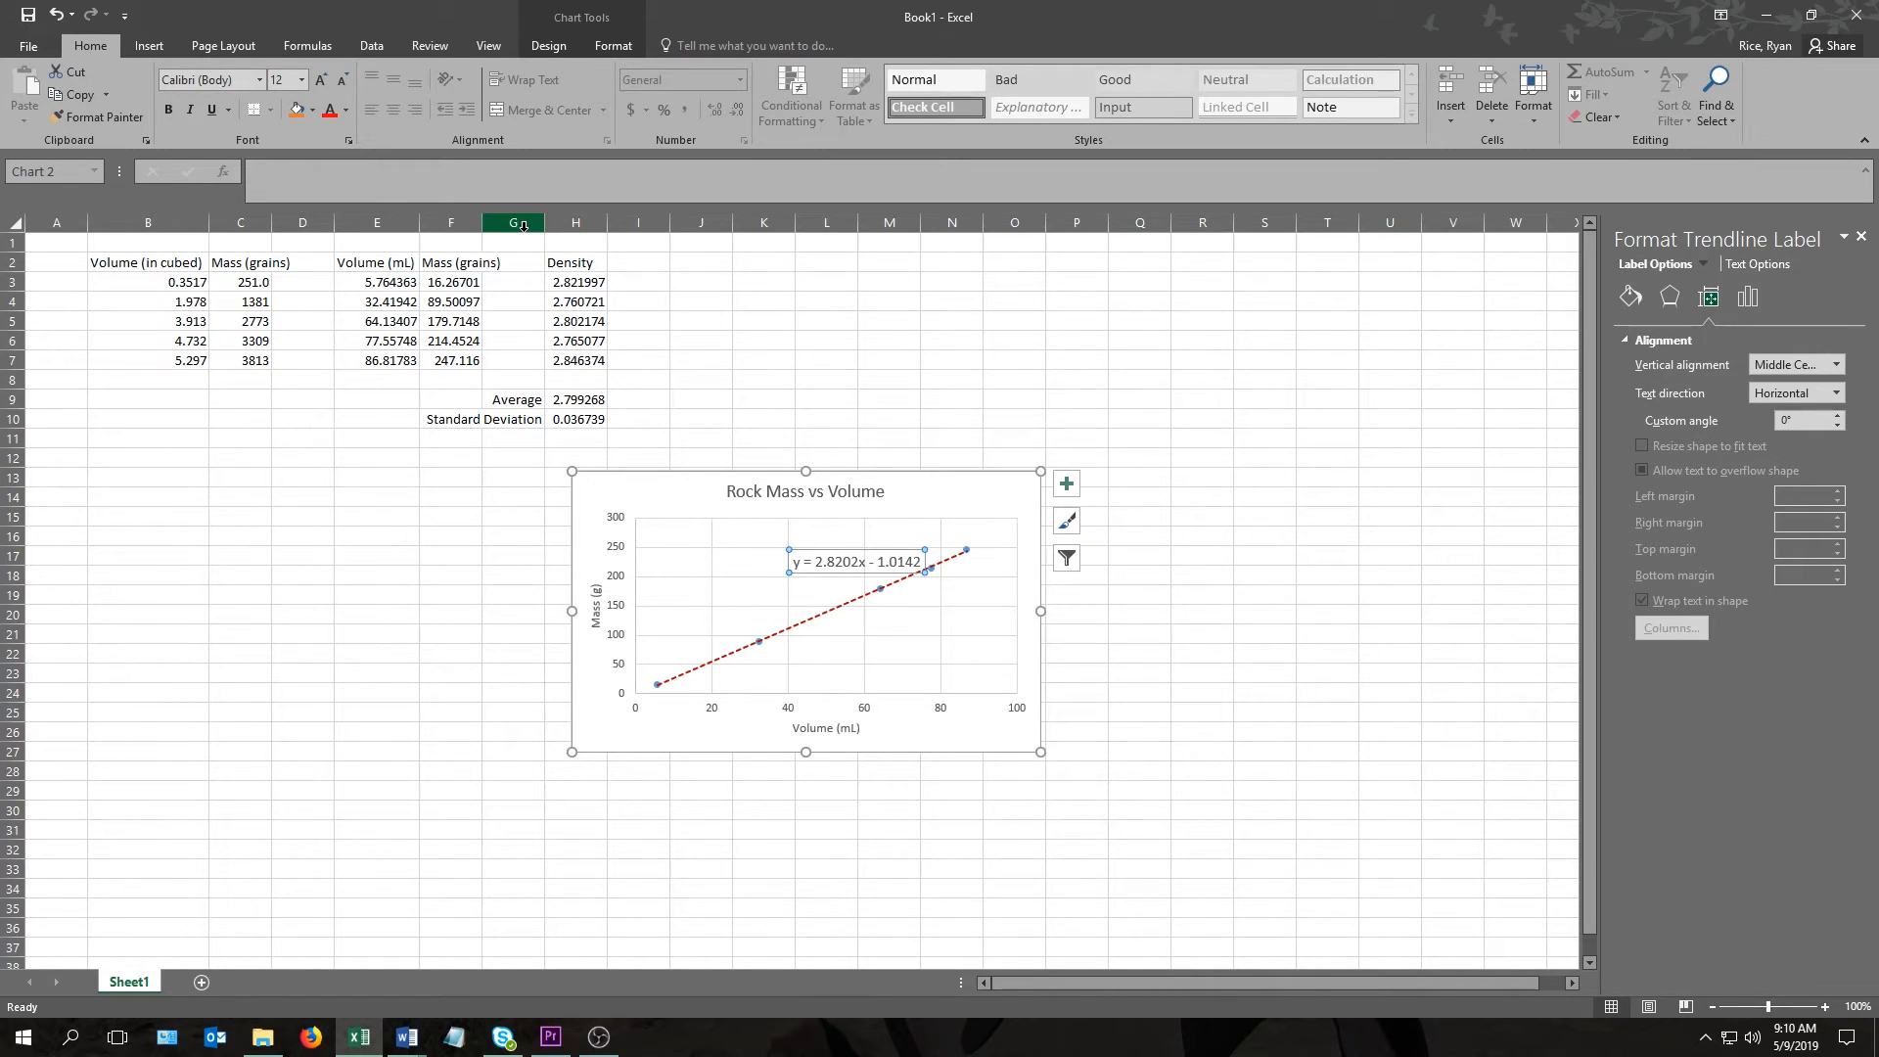
click(1203, 612)
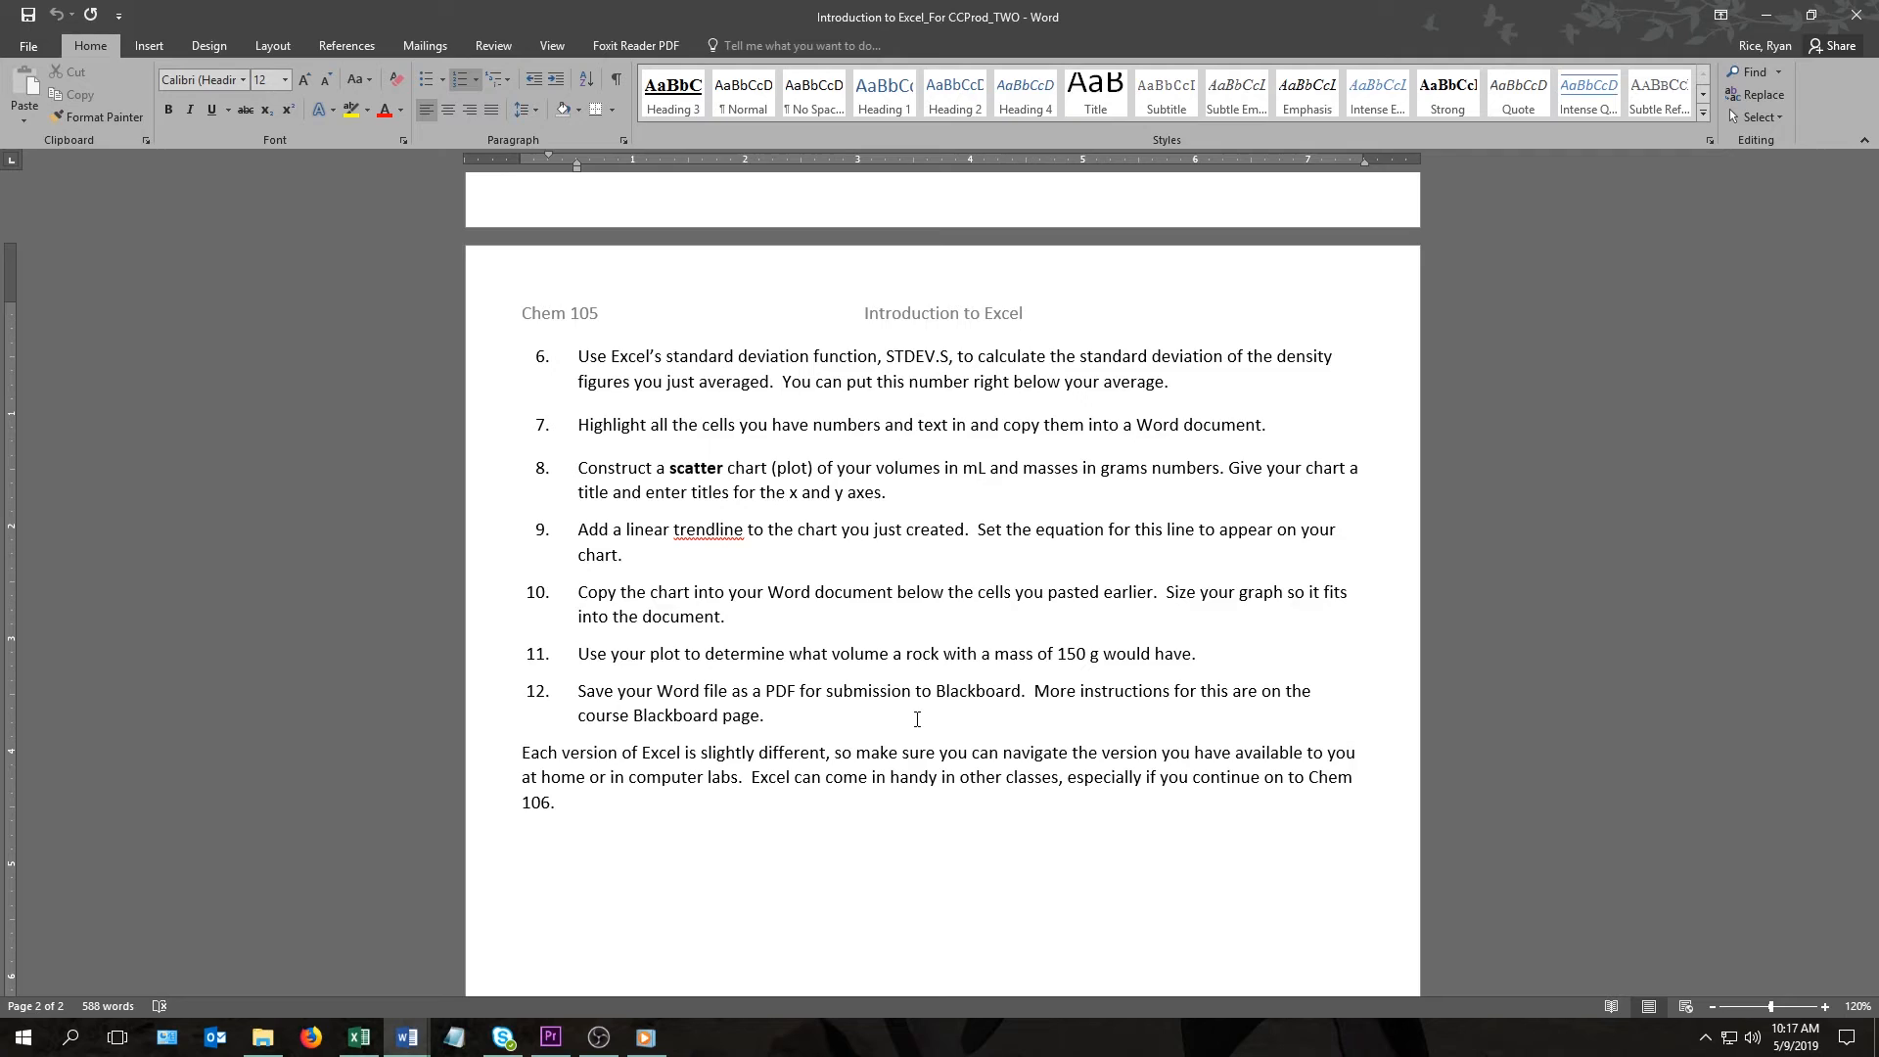
- Highlight instruction 11 about the 150 g rock in Word, and switch to Excel to examine the Rock Mass vs Volume chart up close
key(shift+Down)
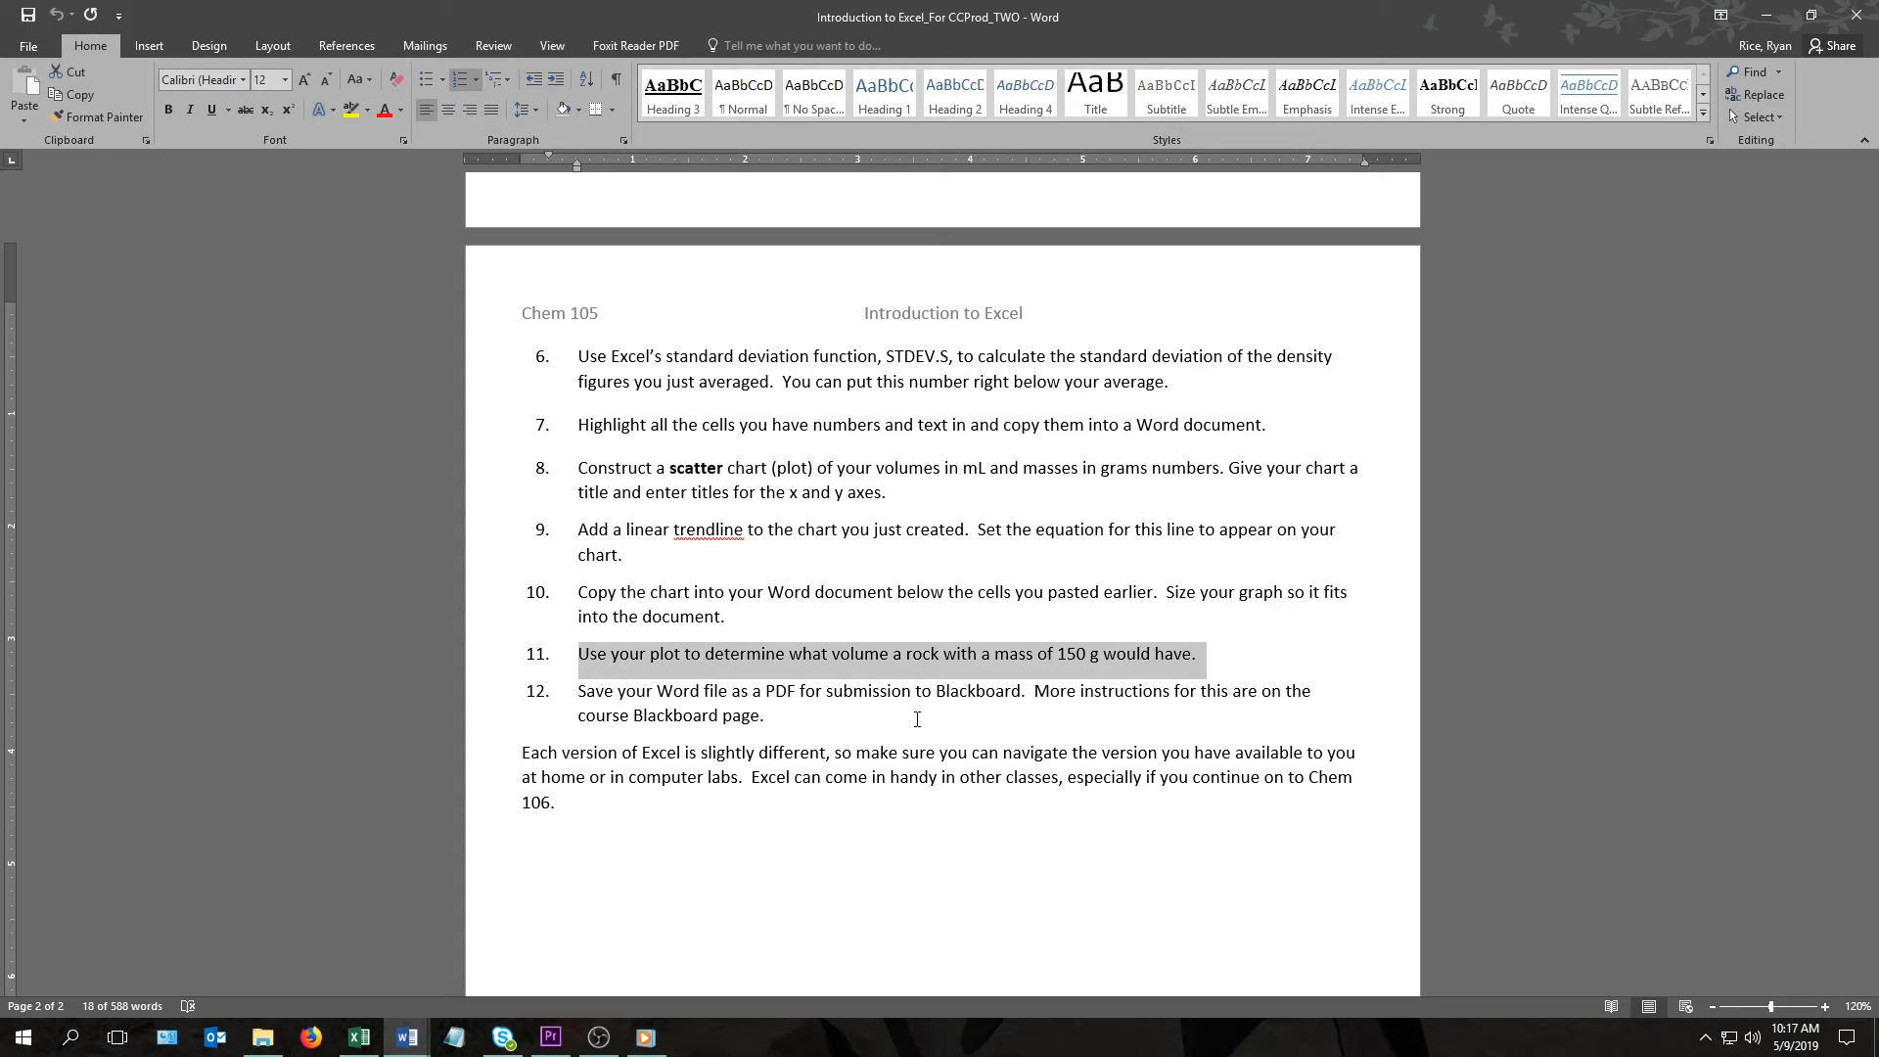
click(358, 1037)
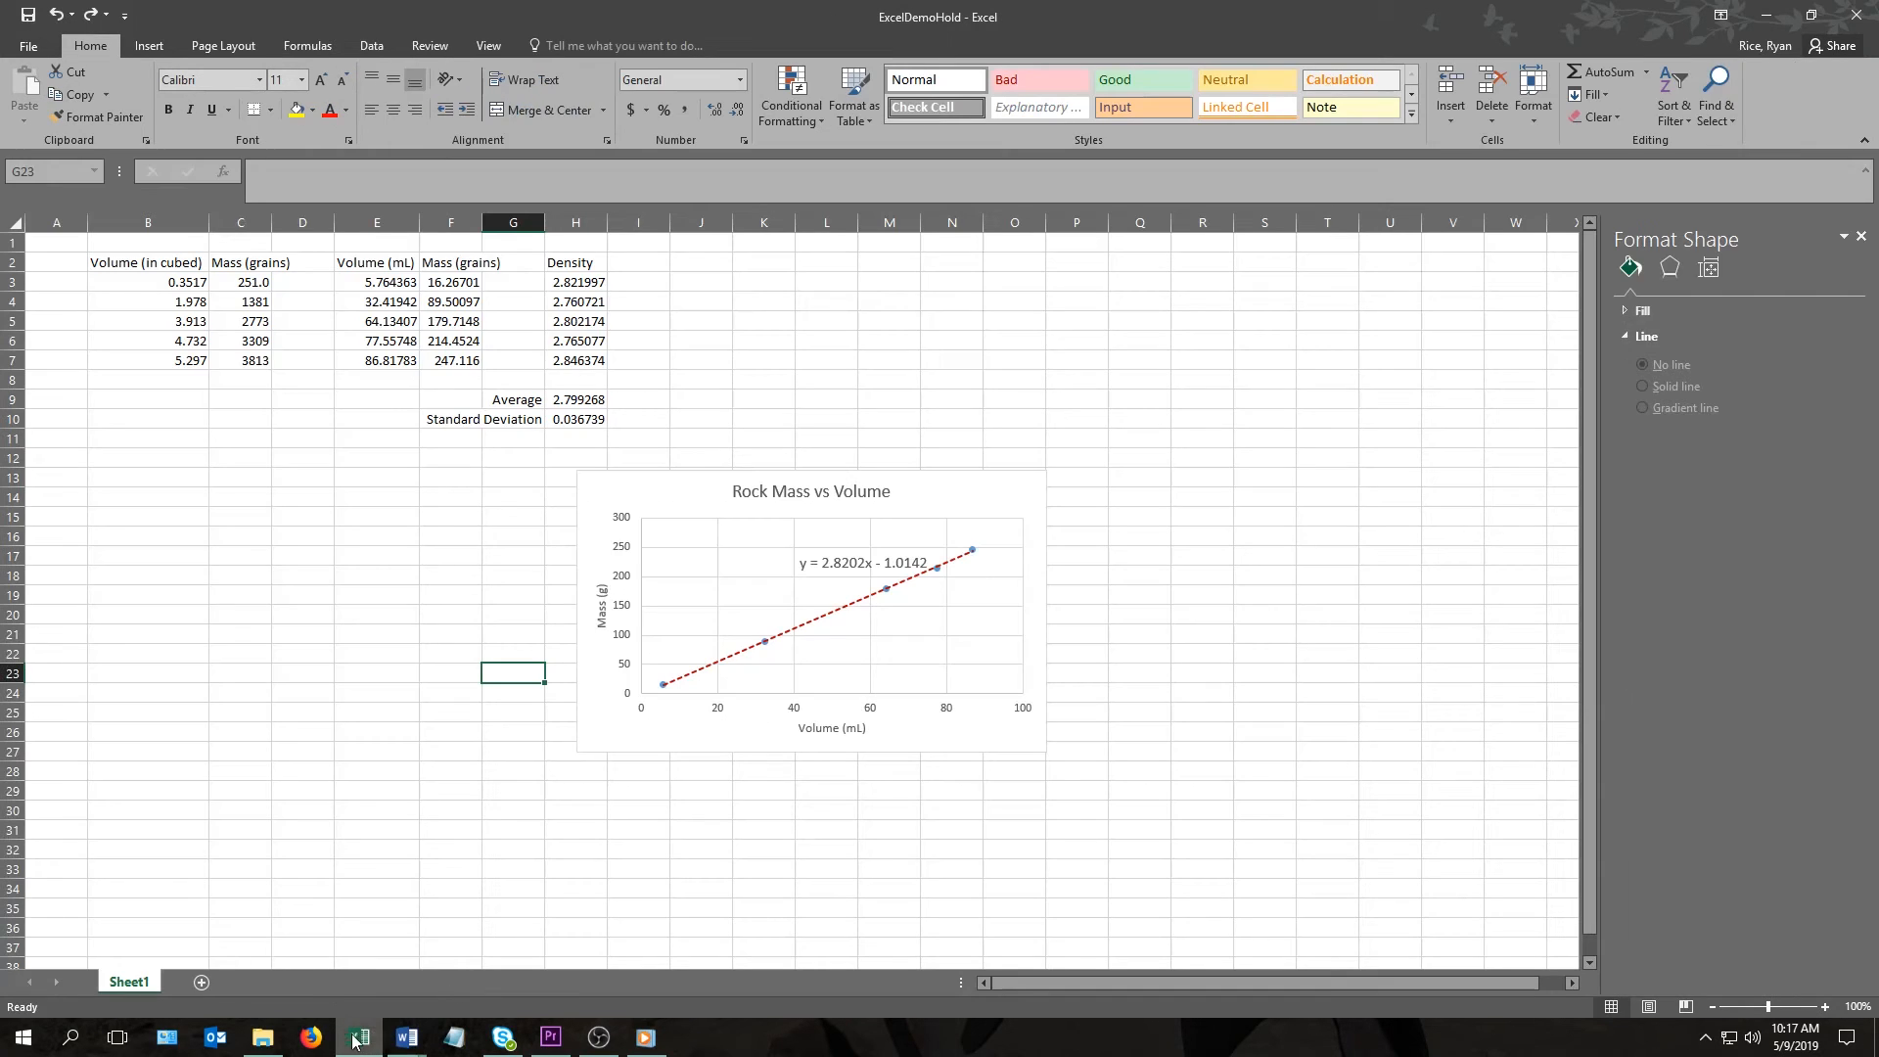
click(514, 575)
scroll(701, 661, up, 3)
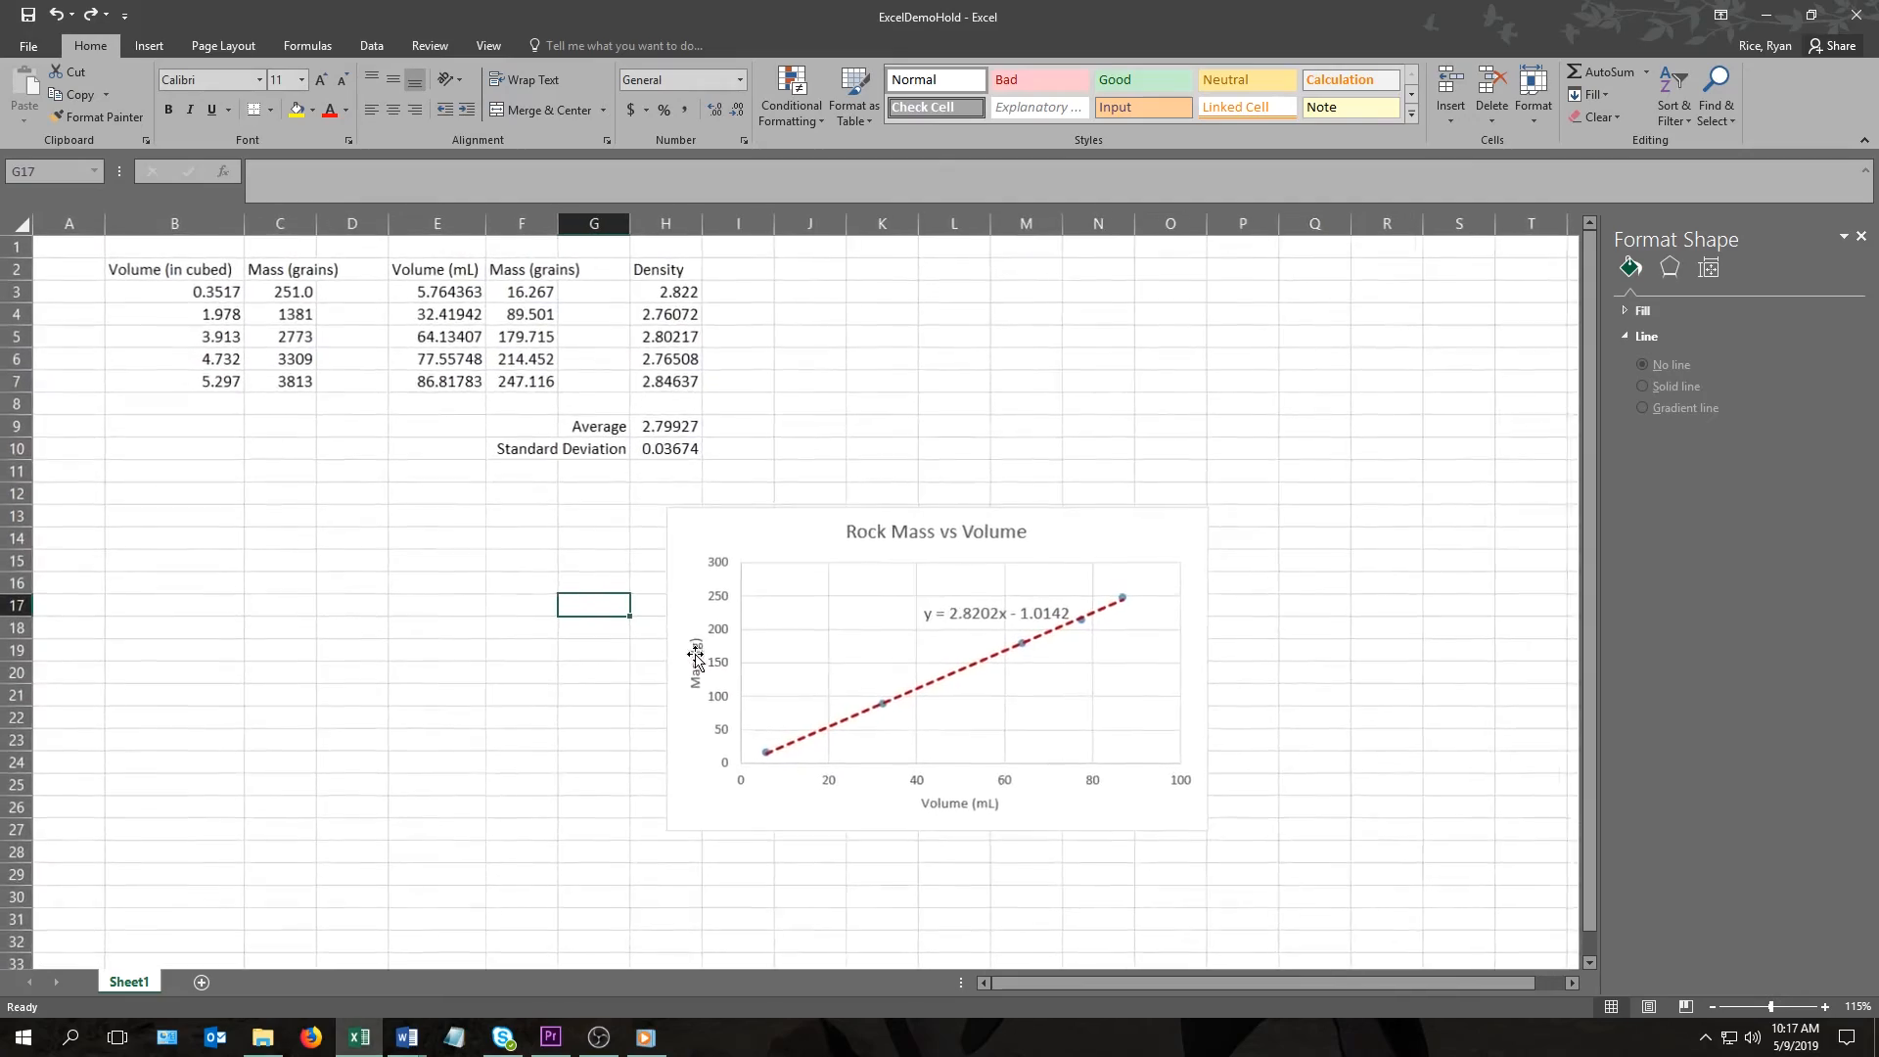
scroll(701, 661, up, 4)
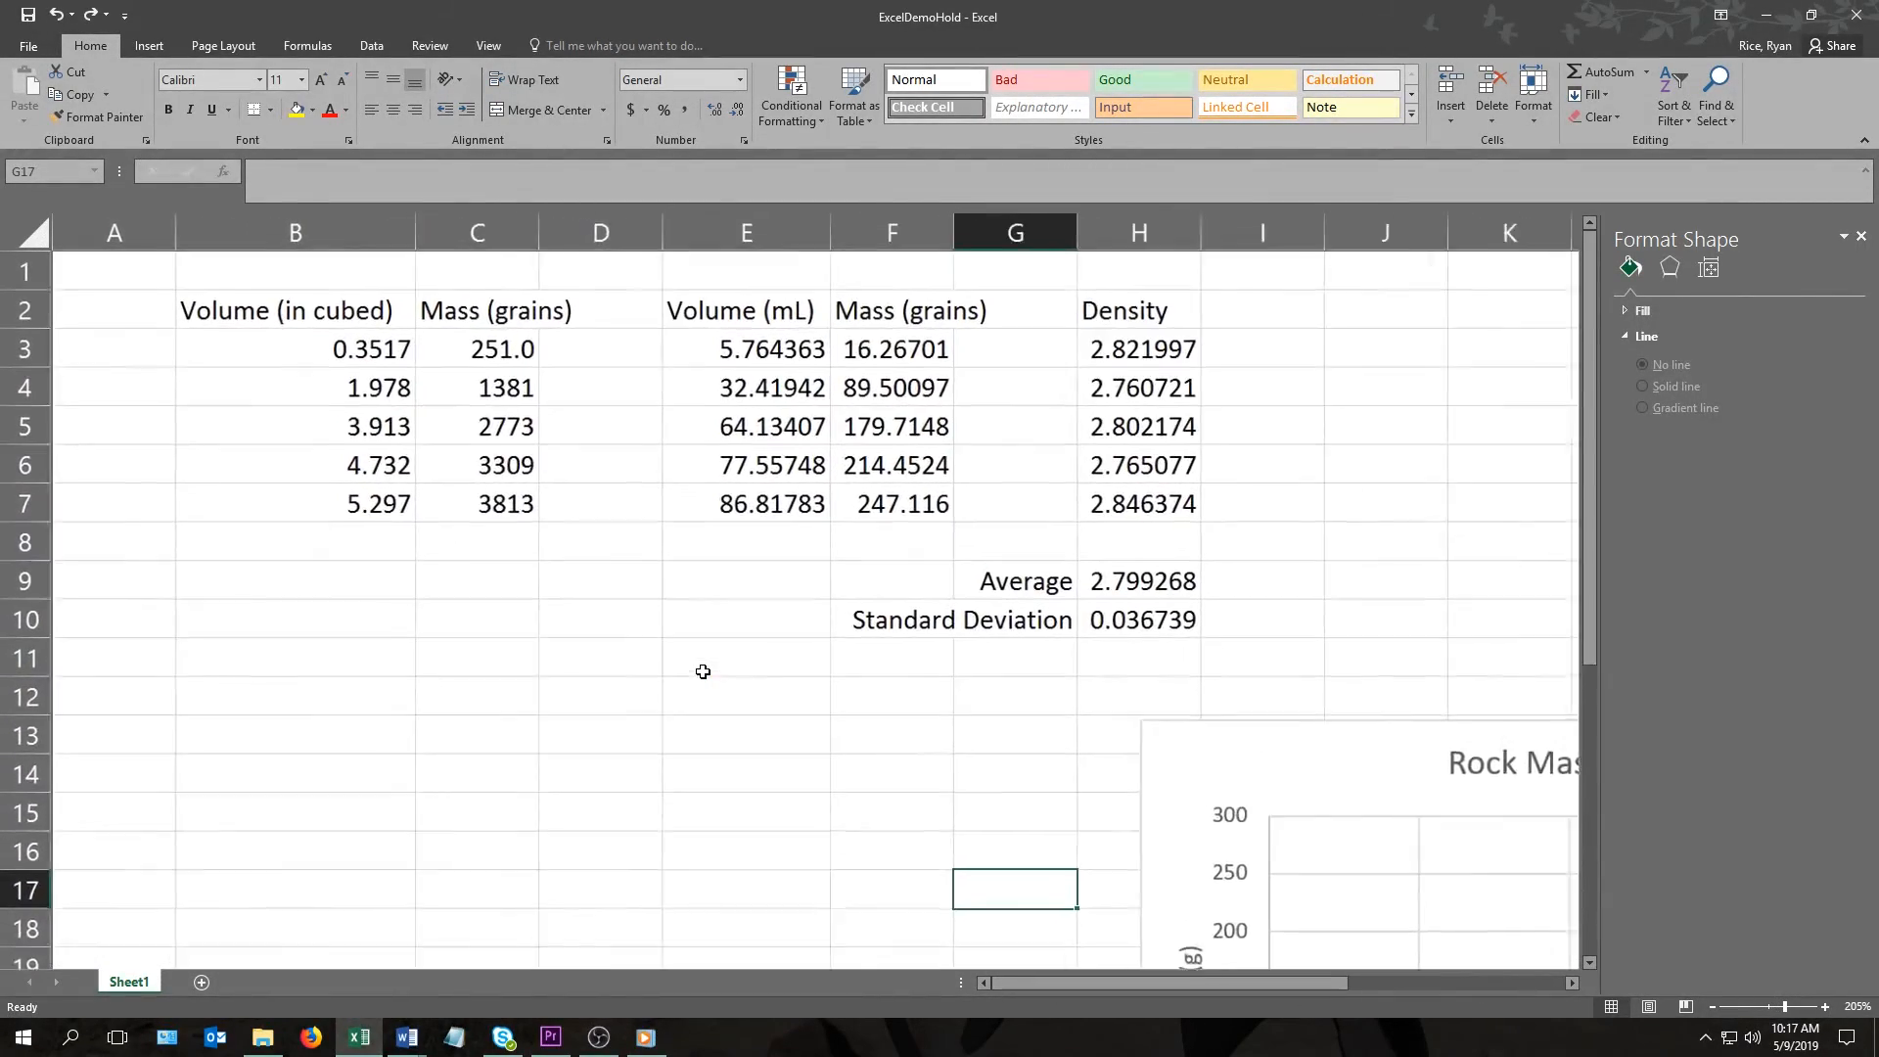
drag(1018, 984, 1179, 1000)
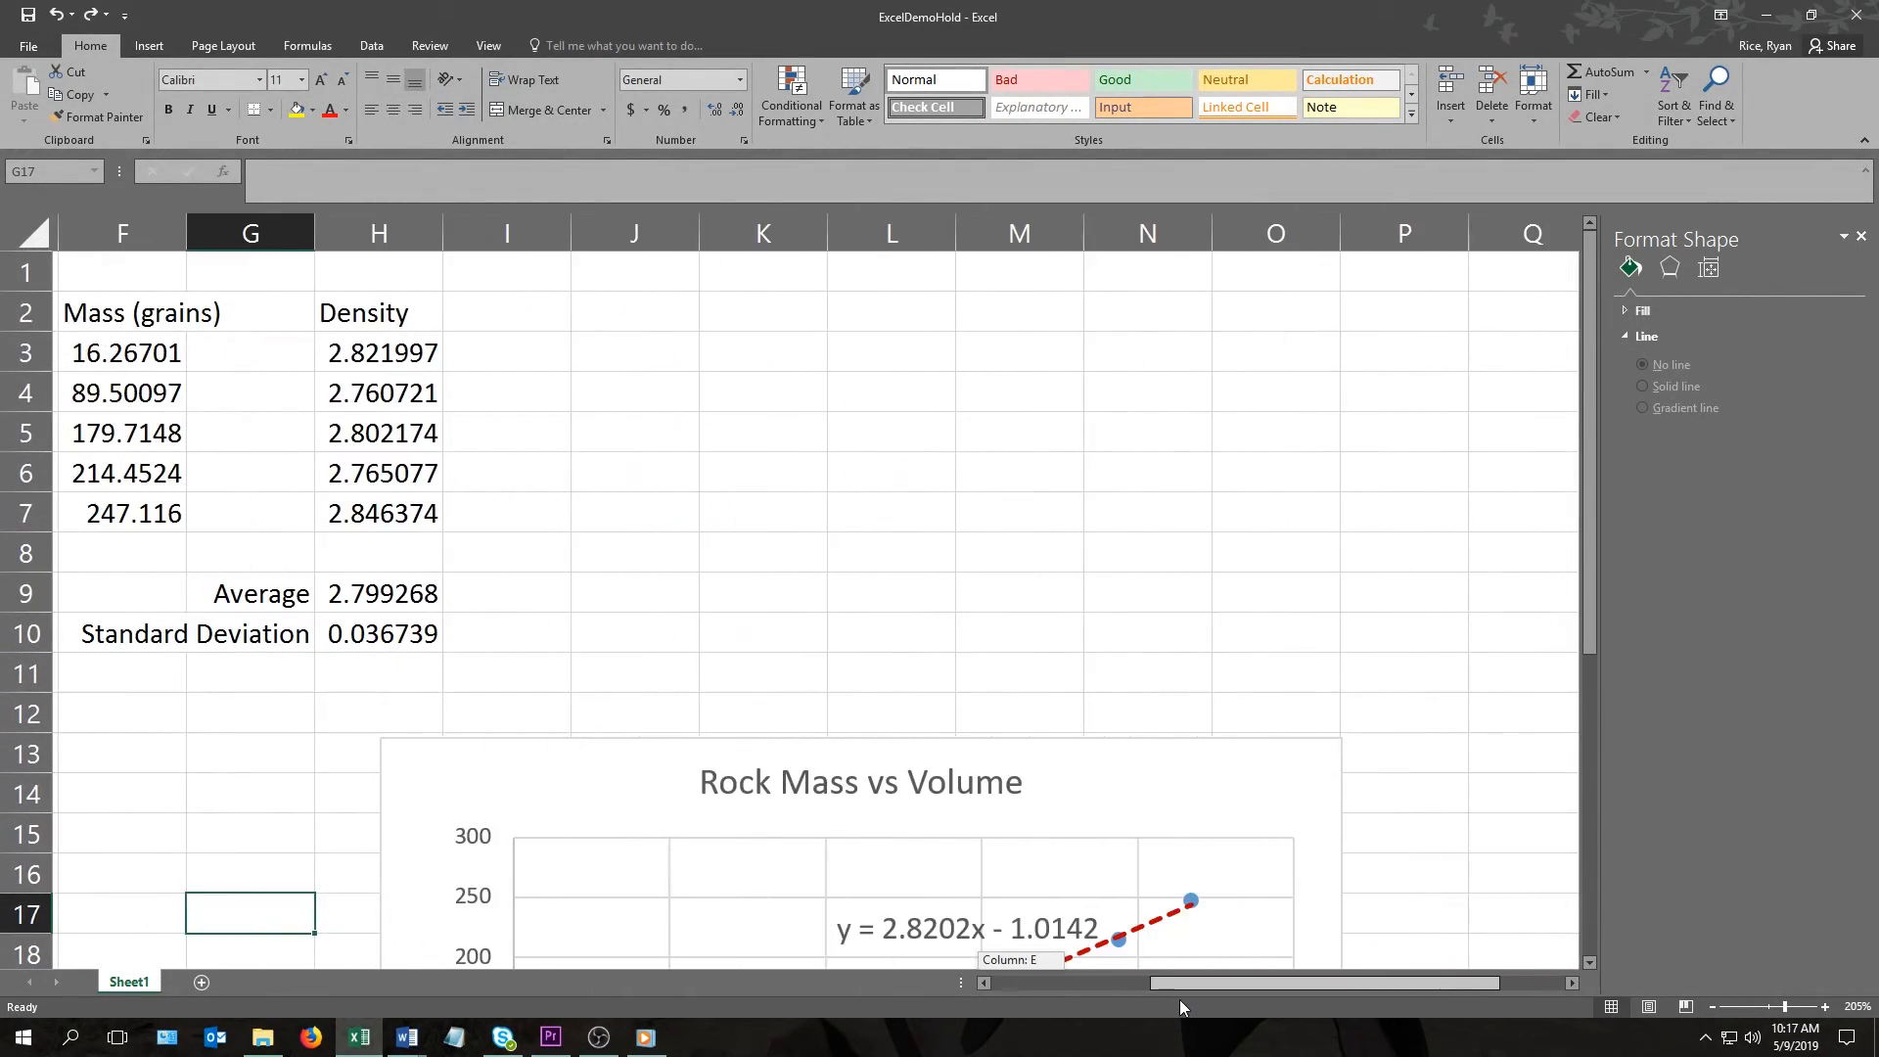
drag(1595, 317, 1561, 554)
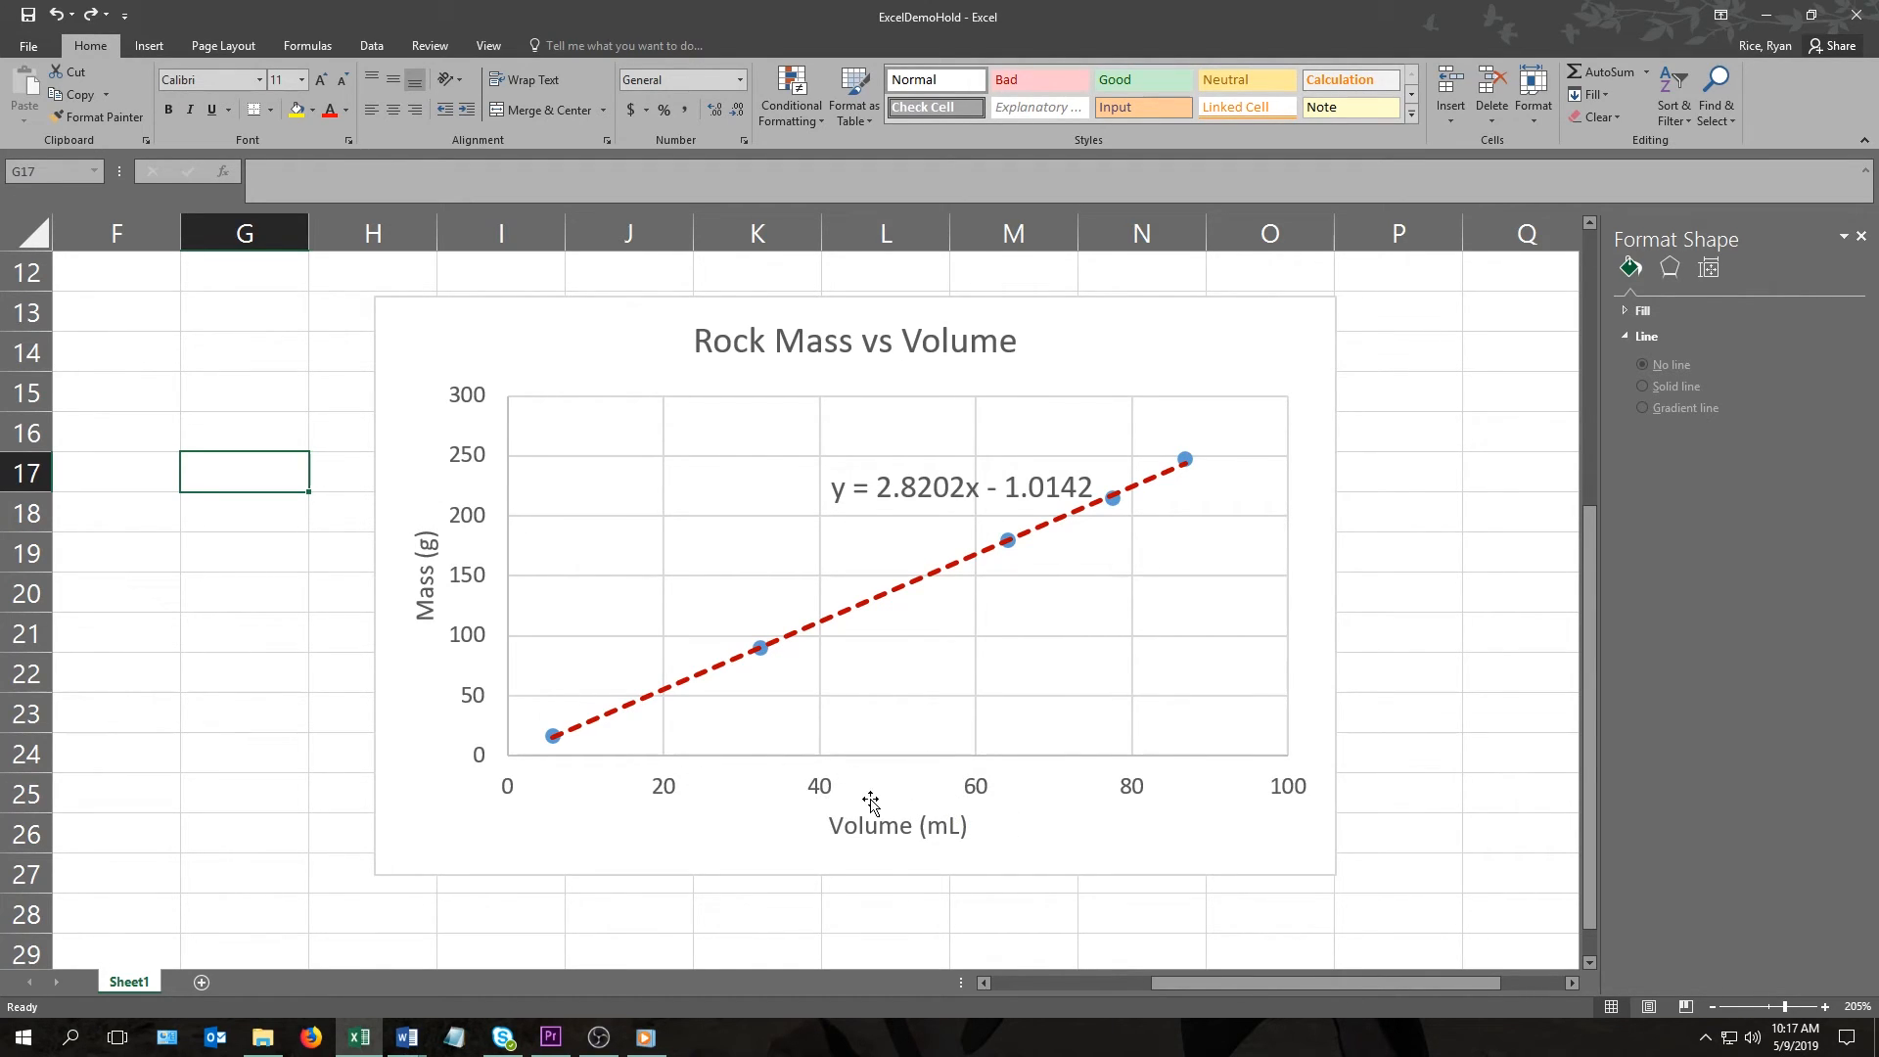
- Set the major unit of the chart's horizontal Volume (mL) axis to 10
click(984, 795)
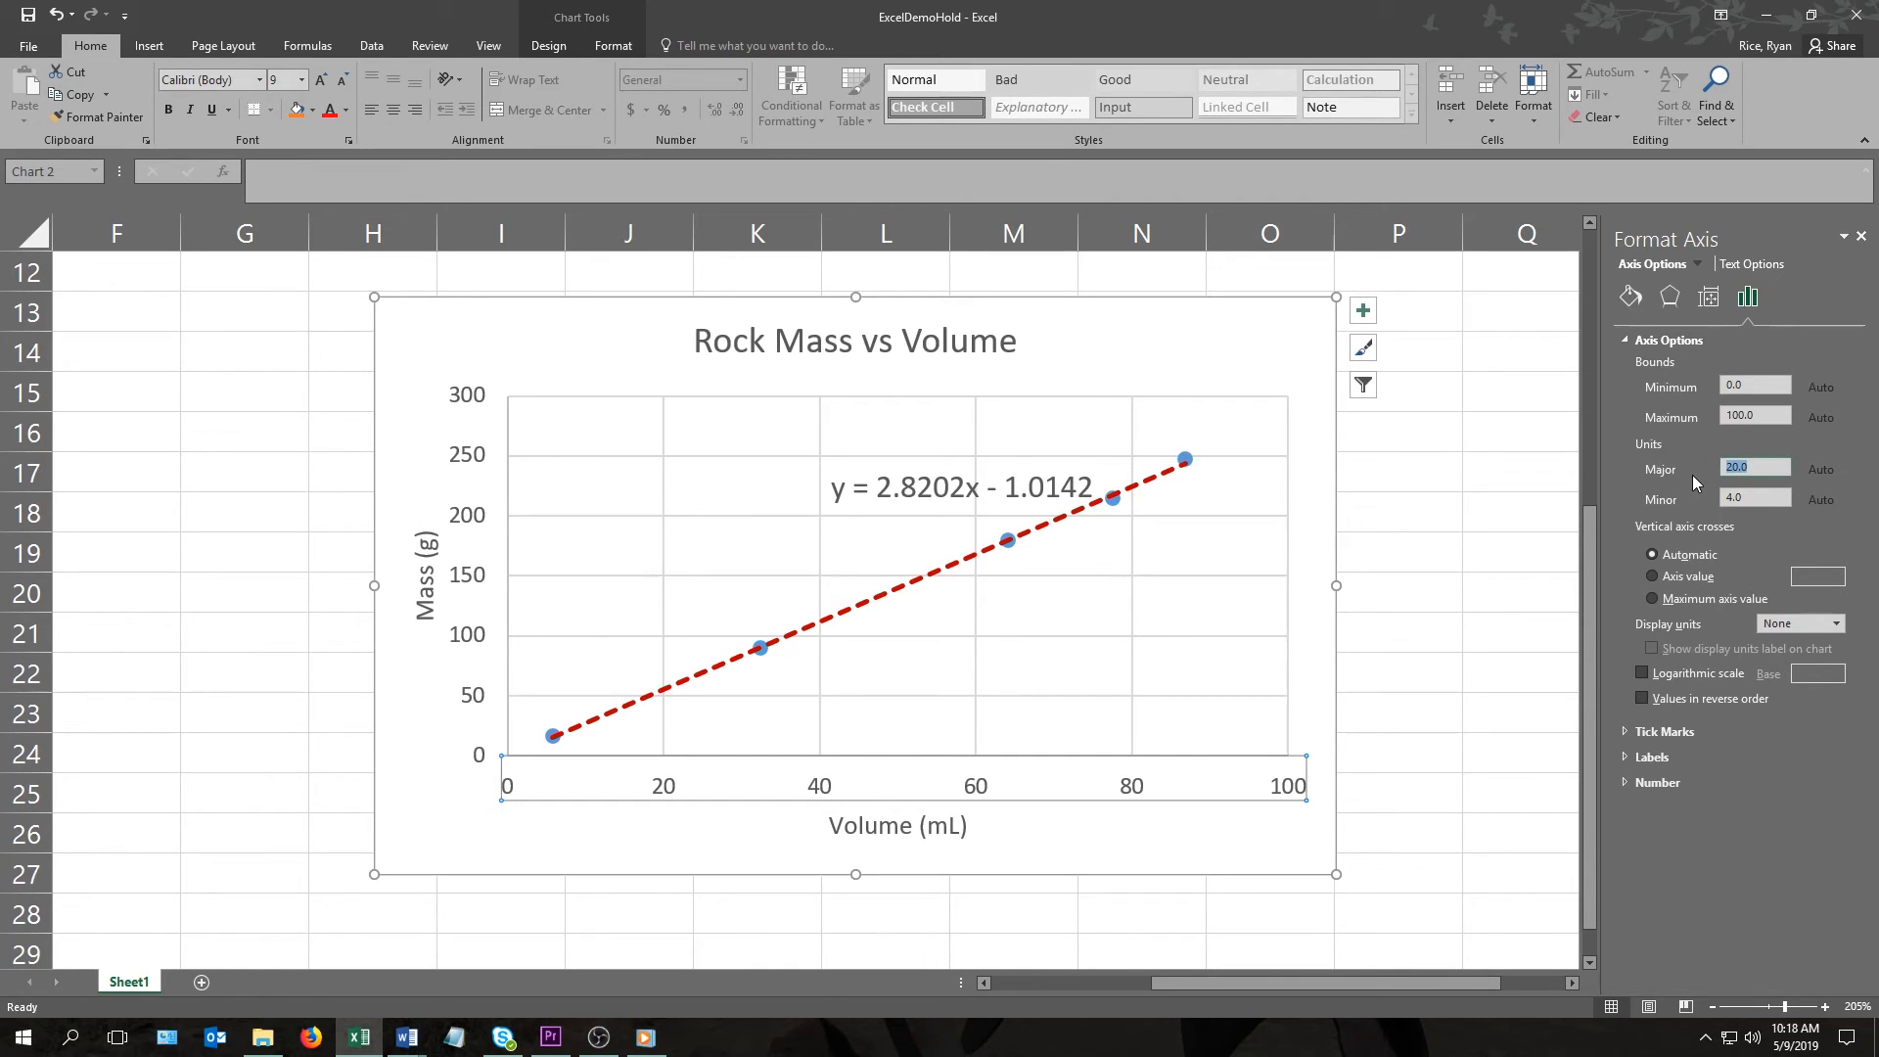
text(10)
key(Return)
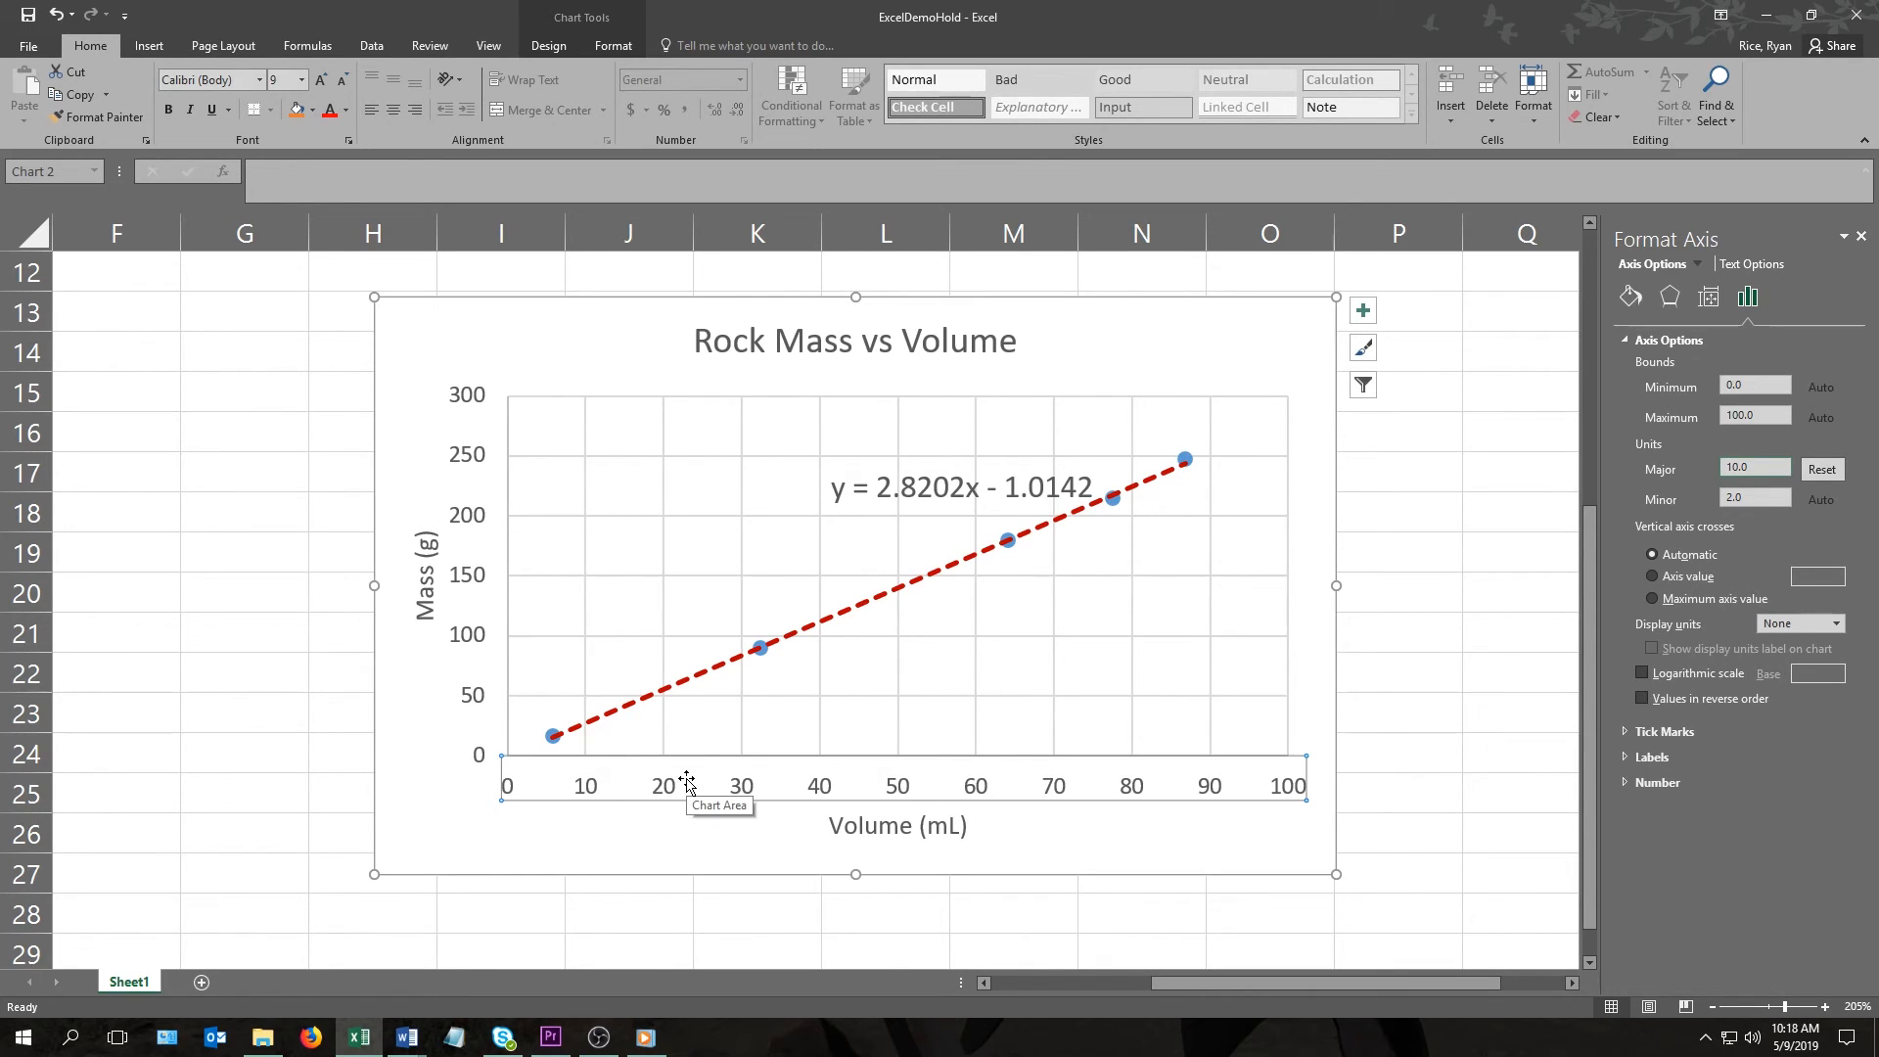
click(849, 848)
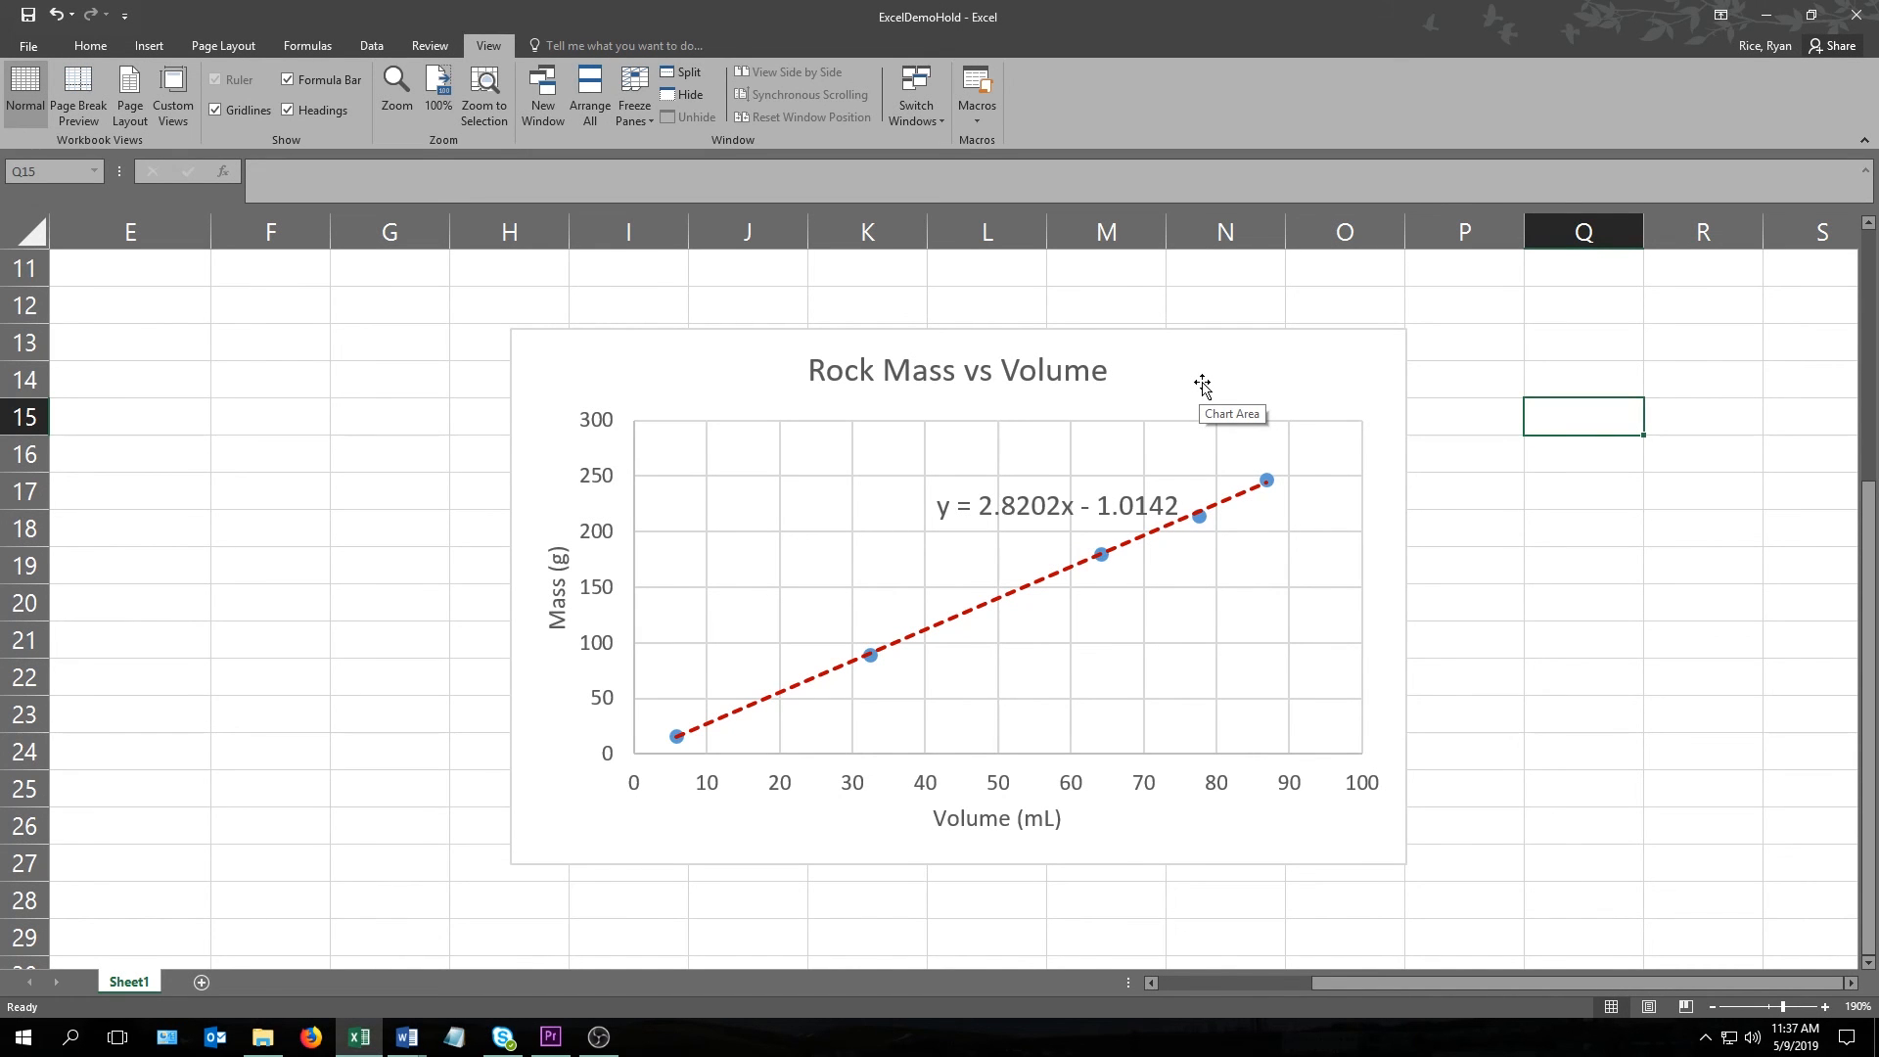
- Undo the last change to restore the green dashed vertical line from the trendline to the volume axis, and select the chart
key(ctrl+z)
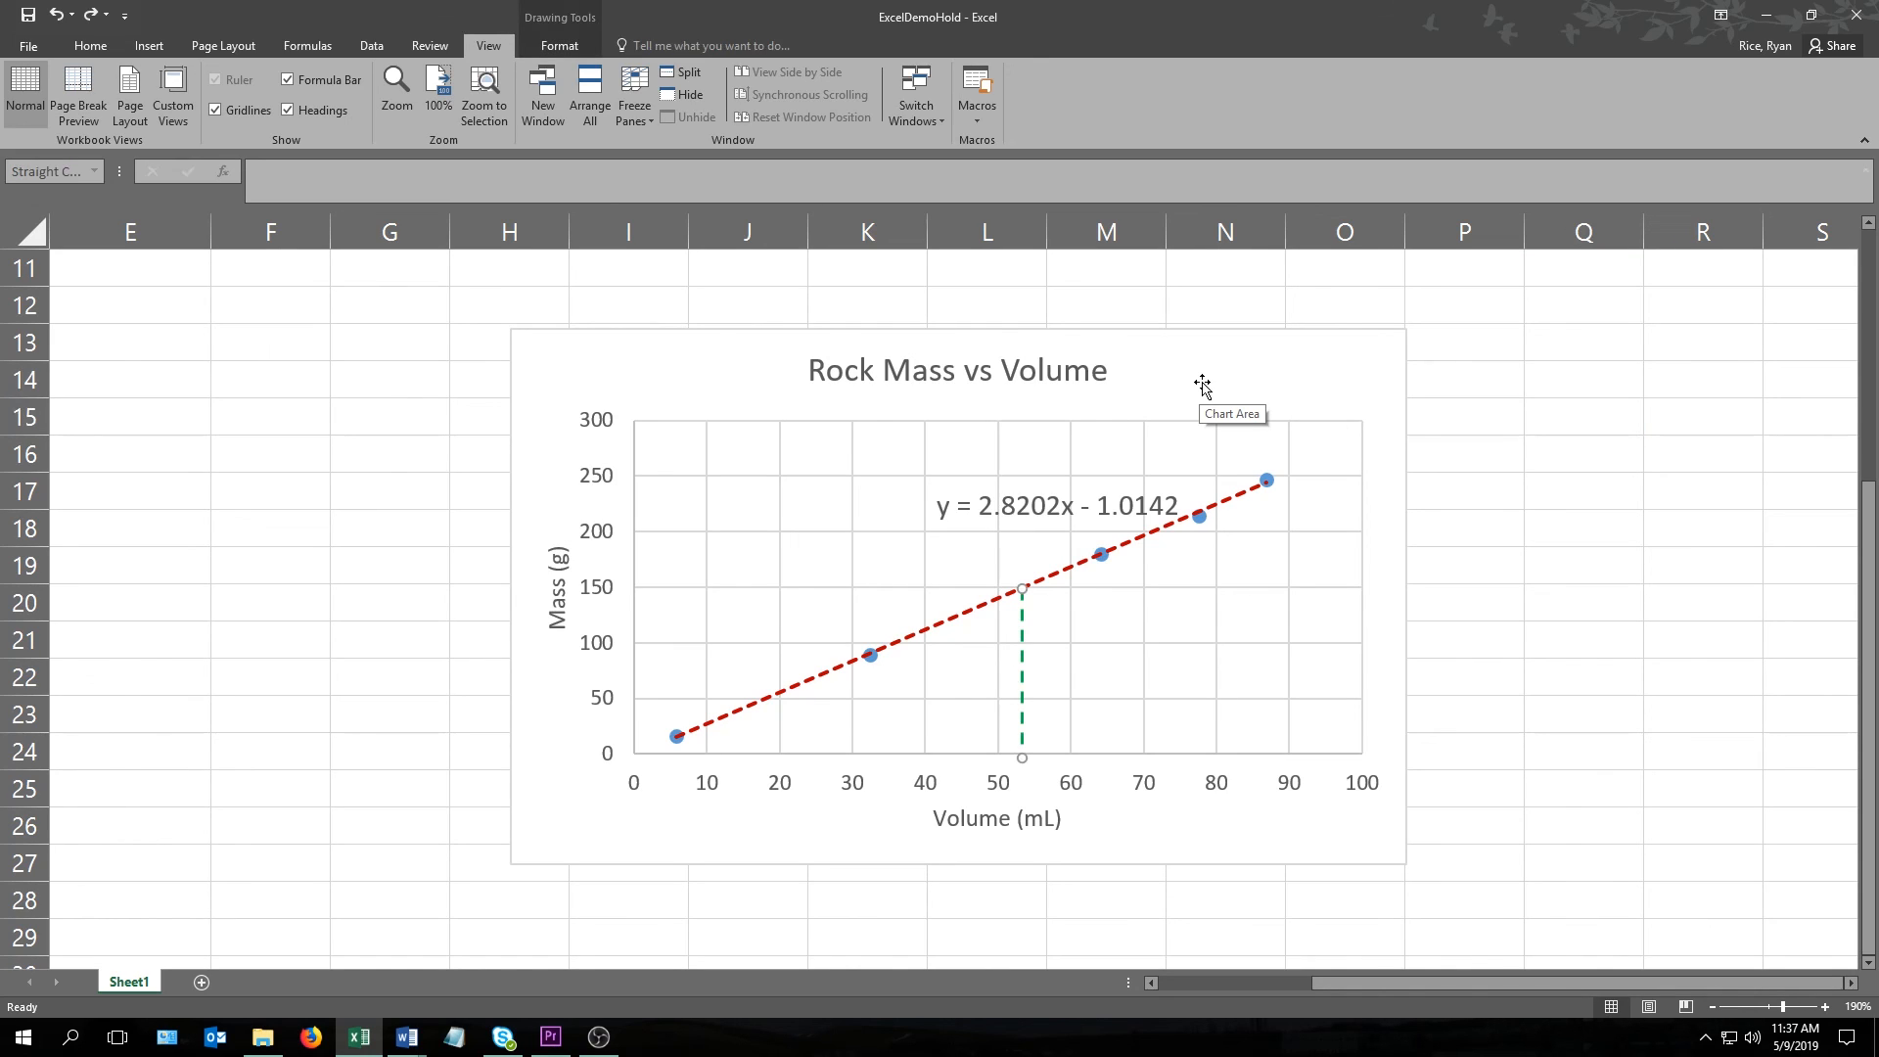
click(1135, 396)
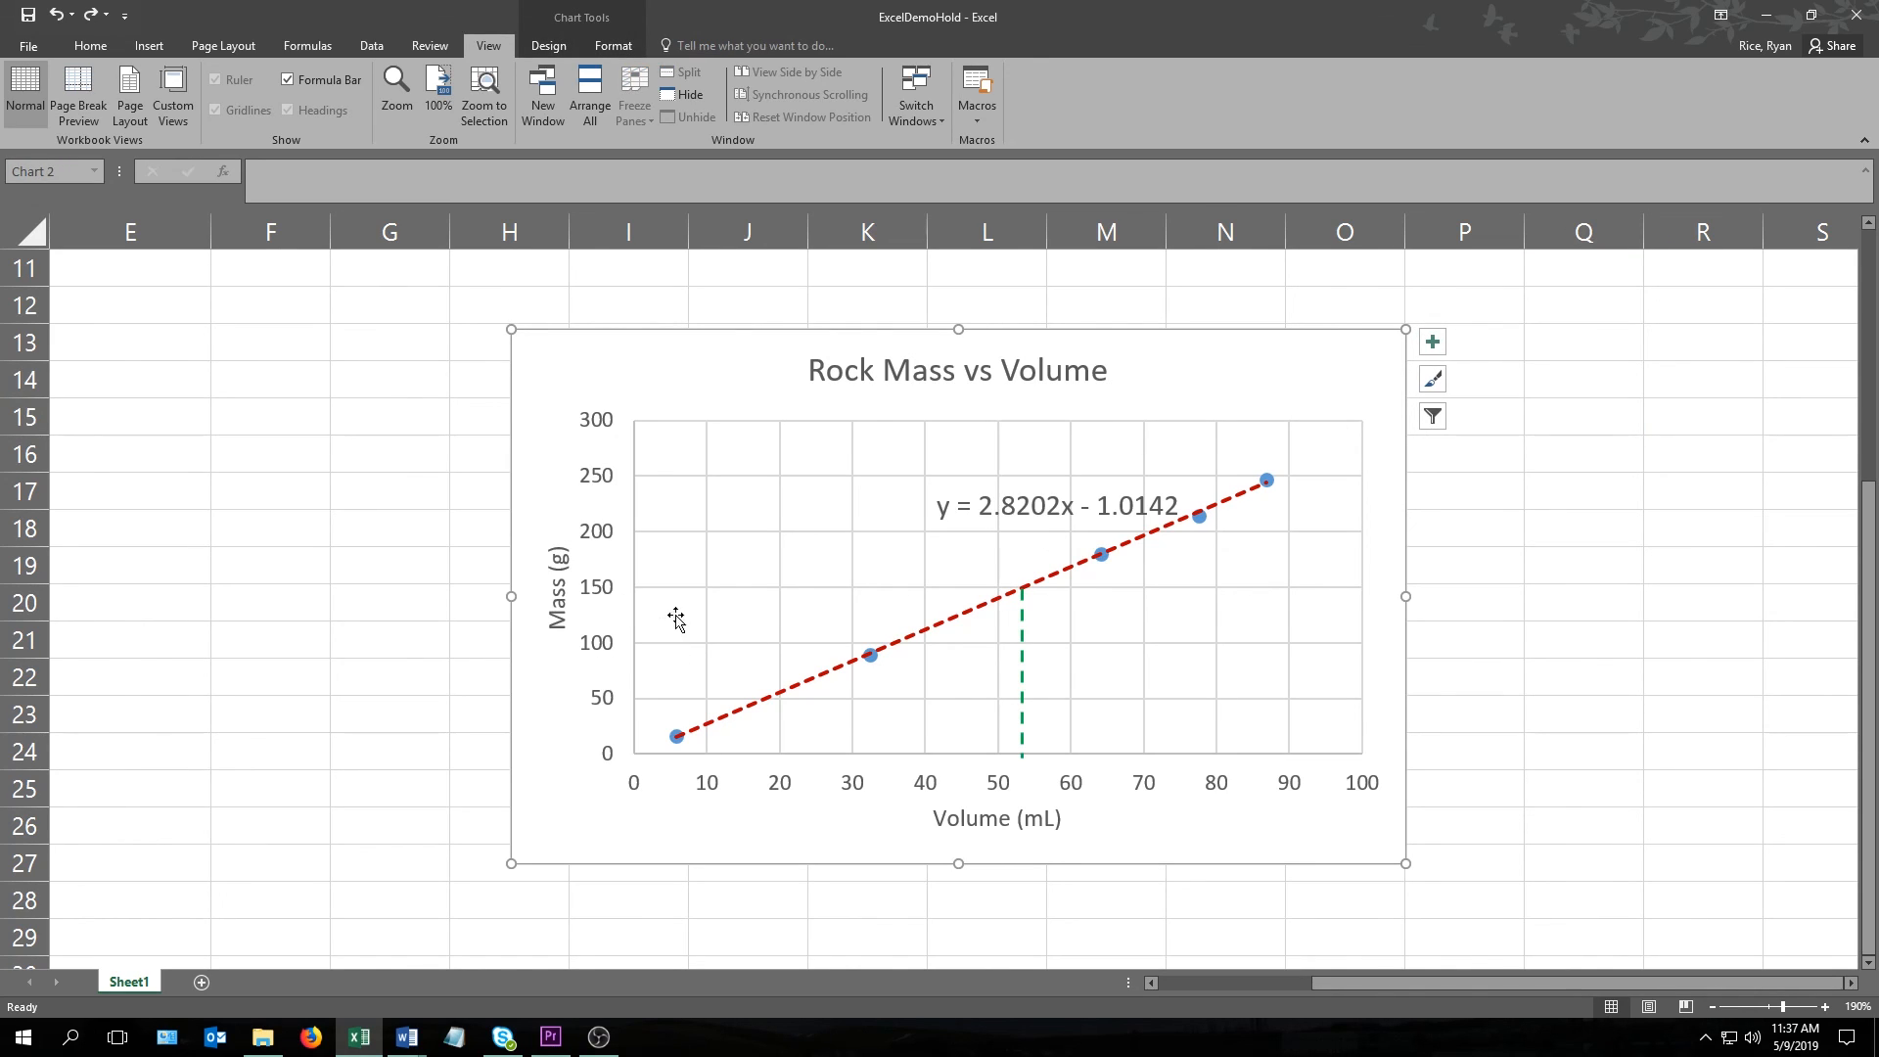